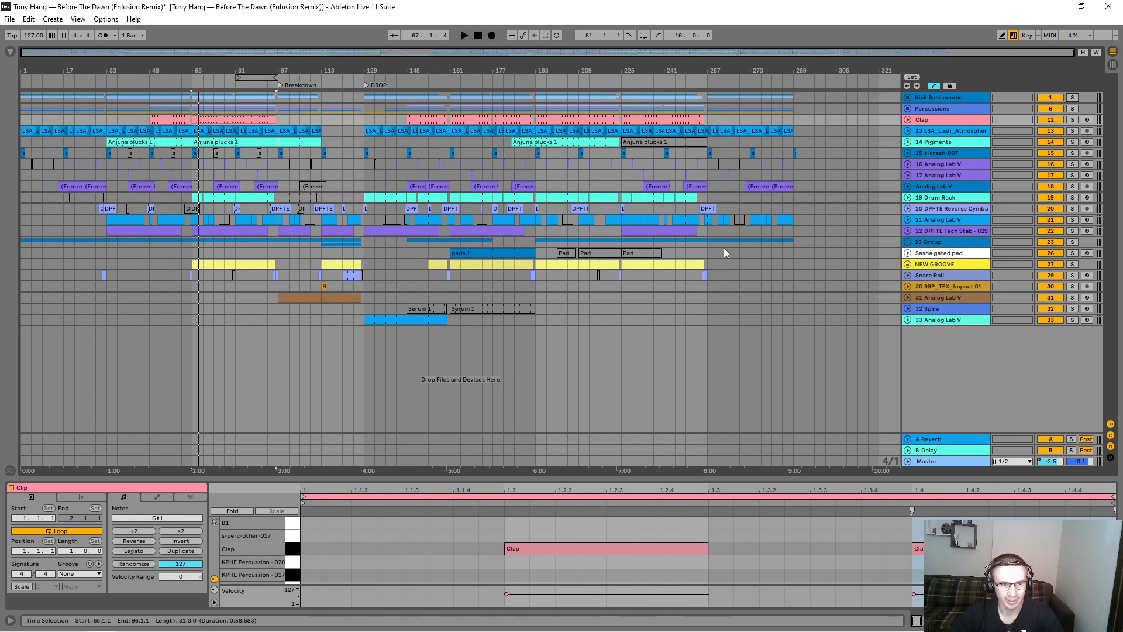
Step: Unfold the Kick Bass combo group, solo the Kick track and play it briefly from bar 33
left_click(915, 97)
left_click(908, 98)
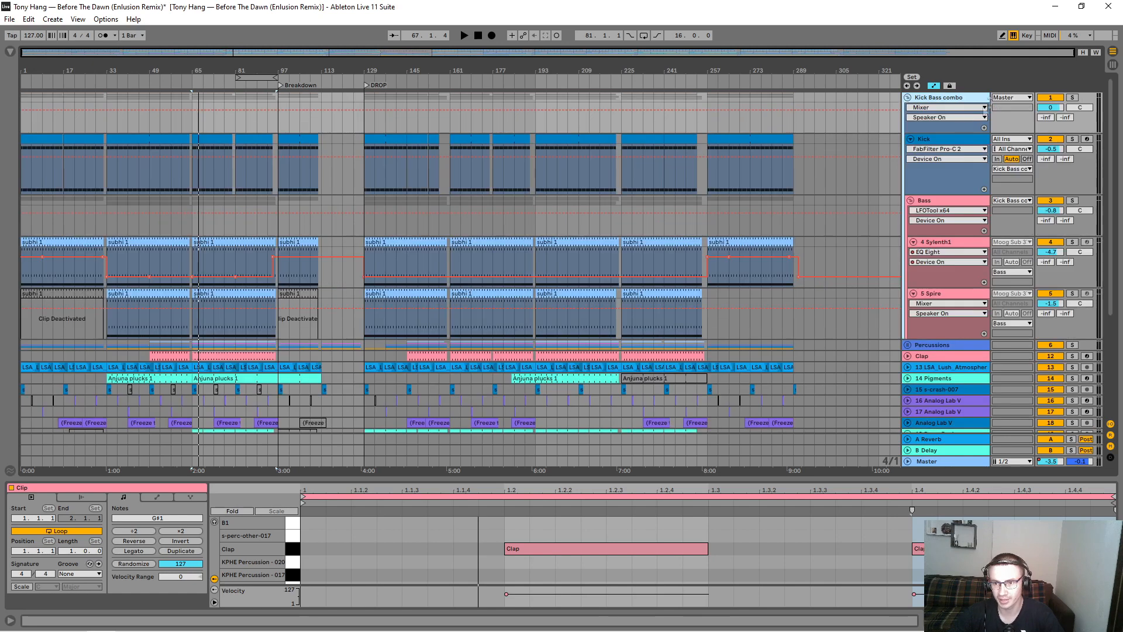
left_click(1073, 139)
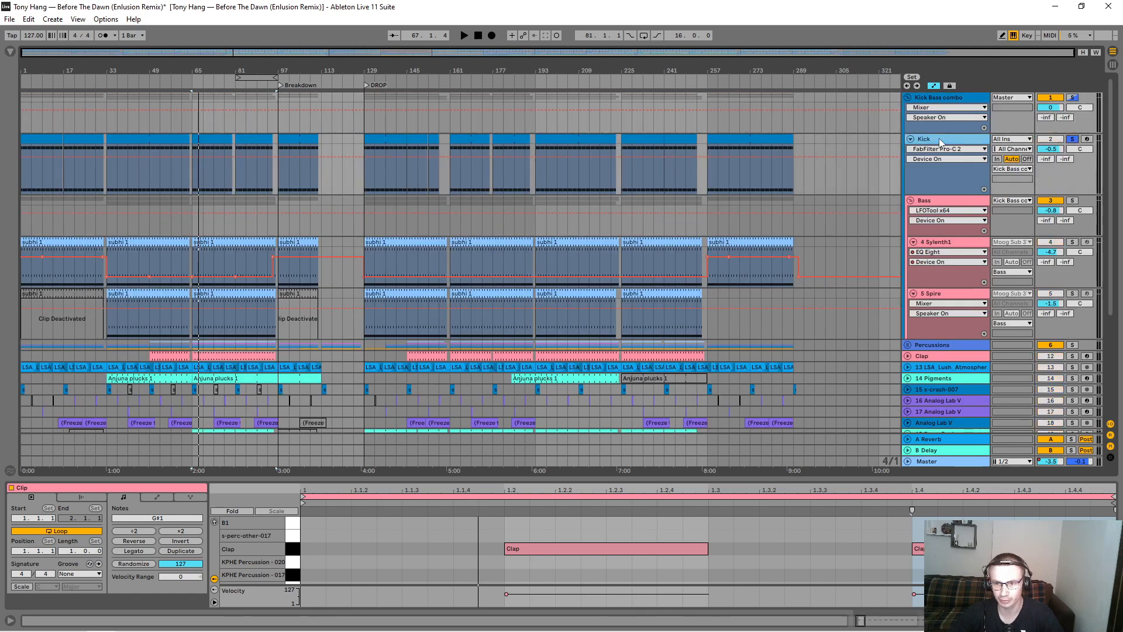
scroll(761, 556, "up", 5)
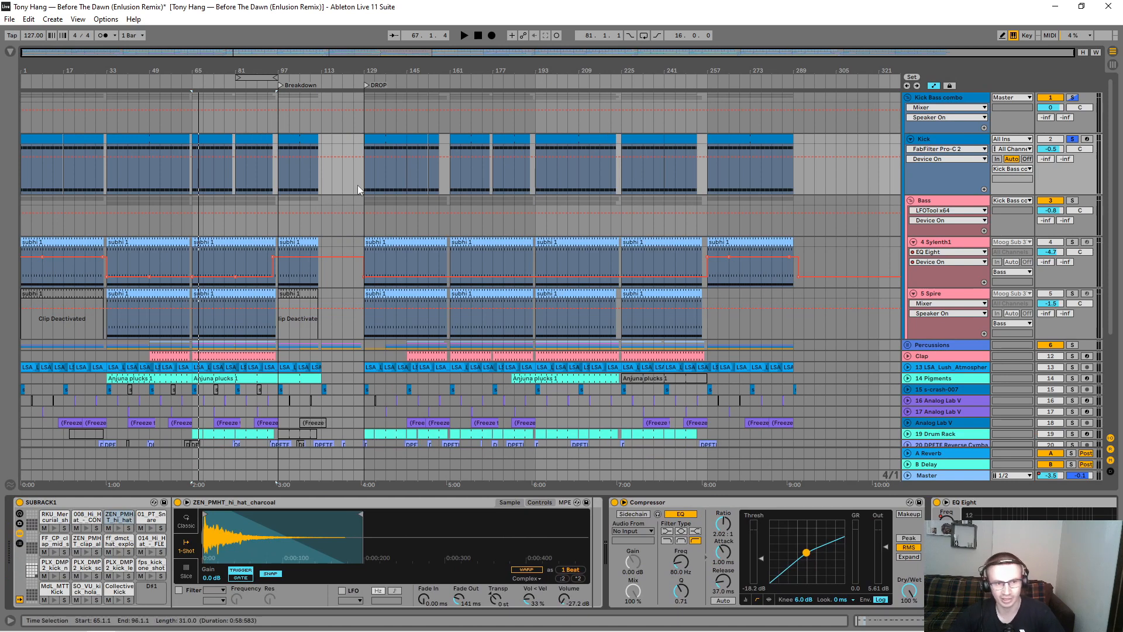
left_click(107, 182)
key("space")
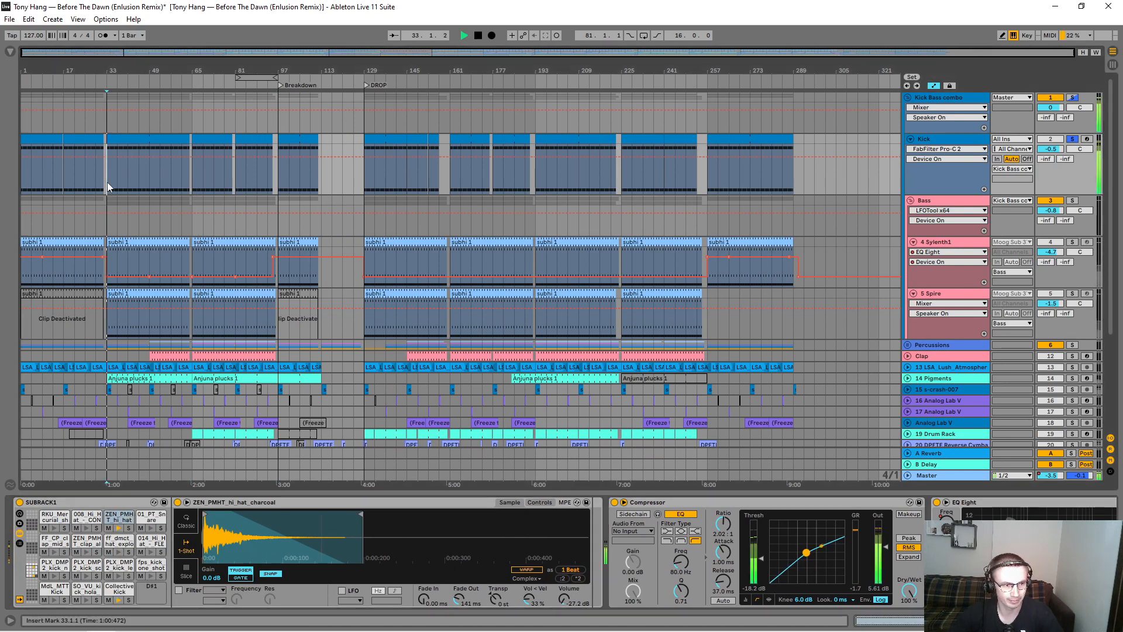
key("space")
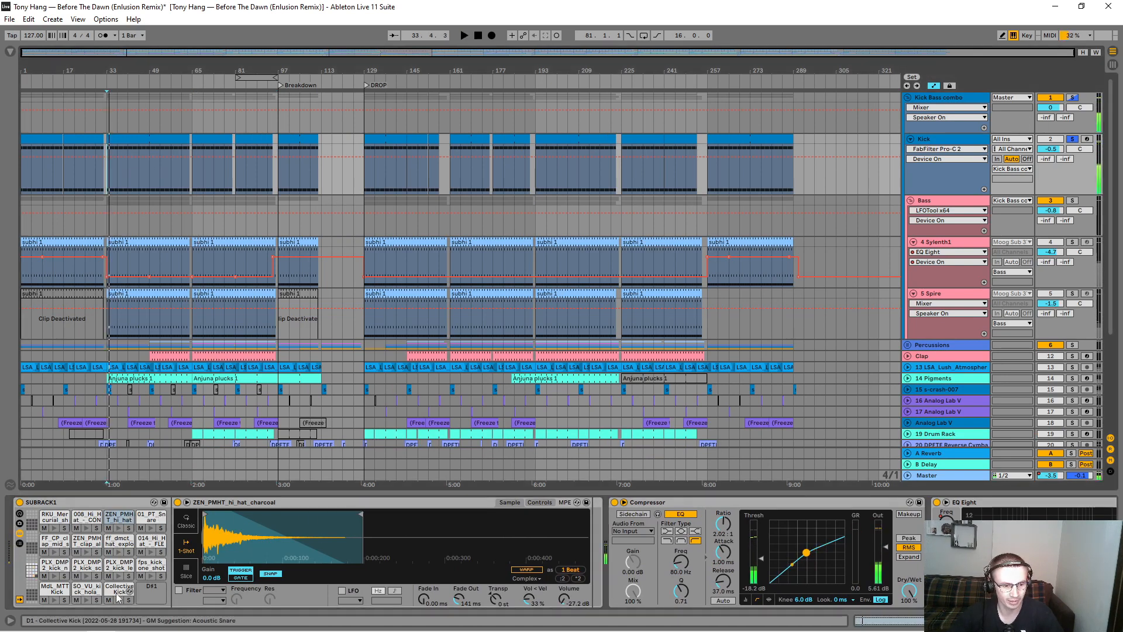
Step: Solo the Collective Kick pad in SUBRACK1 and listen, adding the ZEN_PMHT_hi_hat_charcoal pad to the solo for a second listen
left_click(127, 601)
key("space")
key("space")
left_click(128, 528)
key("space")
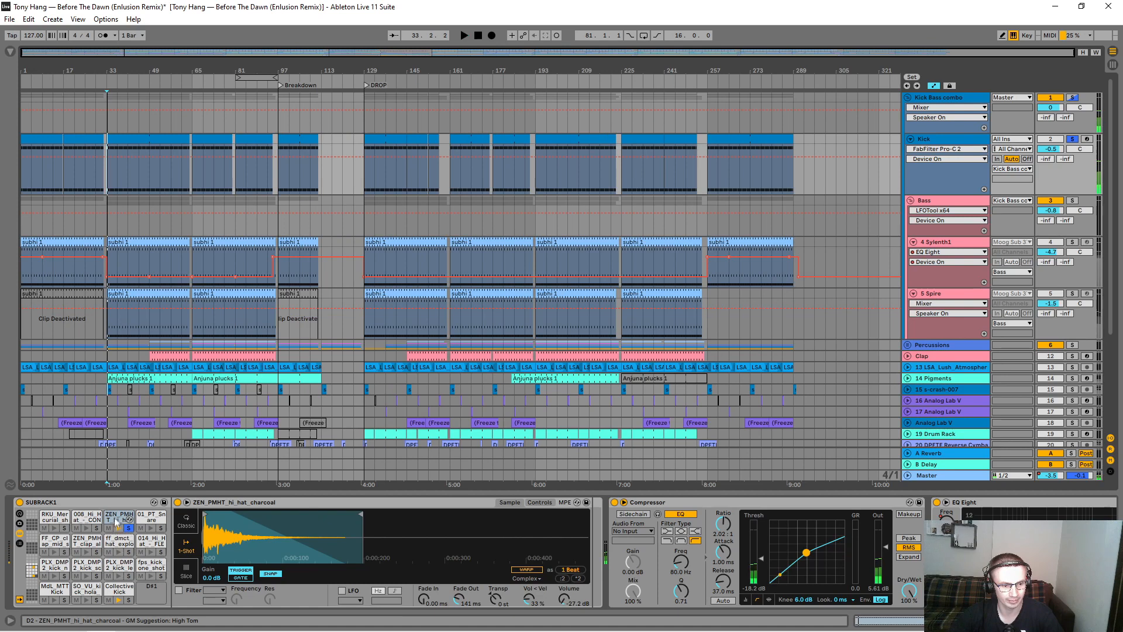
key("space")
Step: Inspect the hi-hat sample's waveform up close and compare the drum rack's playback with the hi-hat pad muted
mouse_move(206, 535)
left_mouse_down()
mouse_move(206, 611)
mouse_move(213, 515)
left_mouse_up()
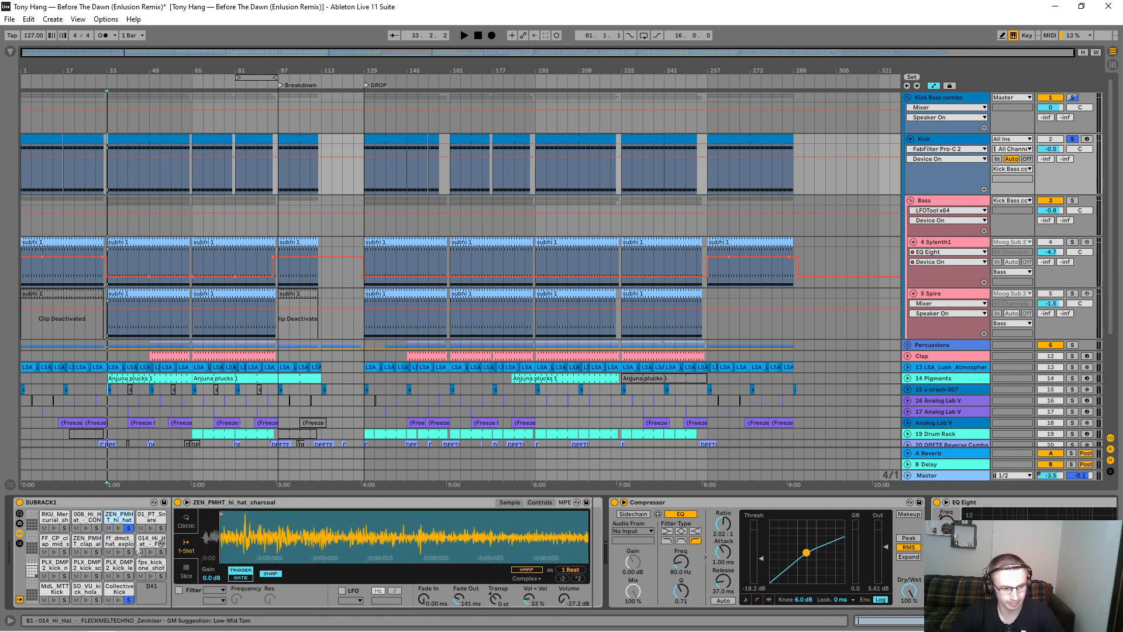
left_click(130, 600)
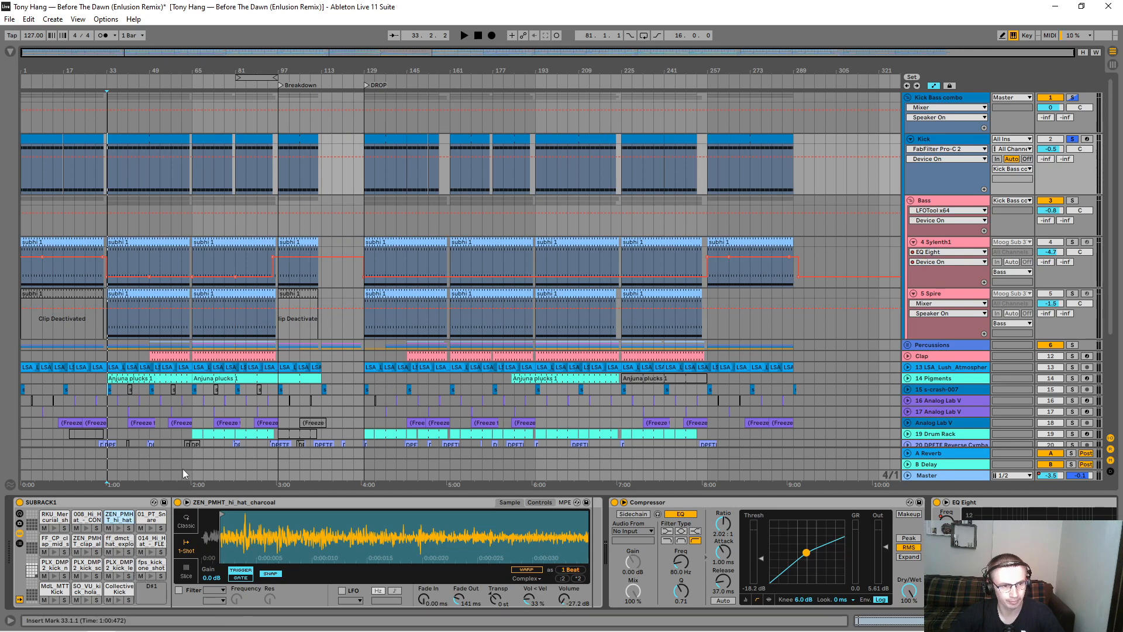
key("space")
key("space")
left_click(109, 528)
key("space")
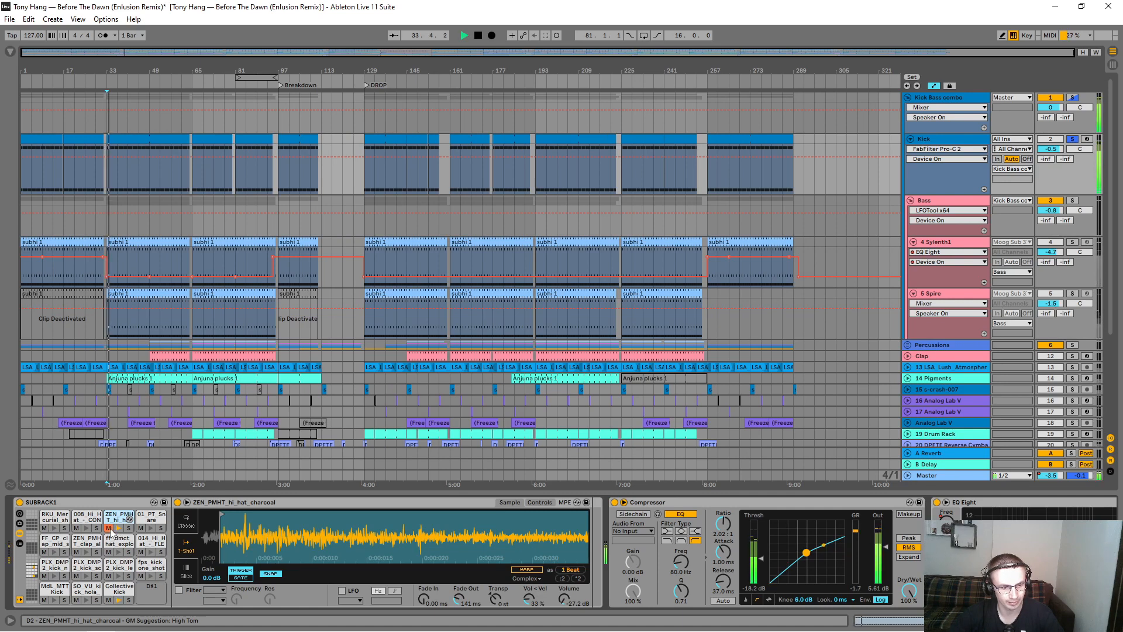
key("space")
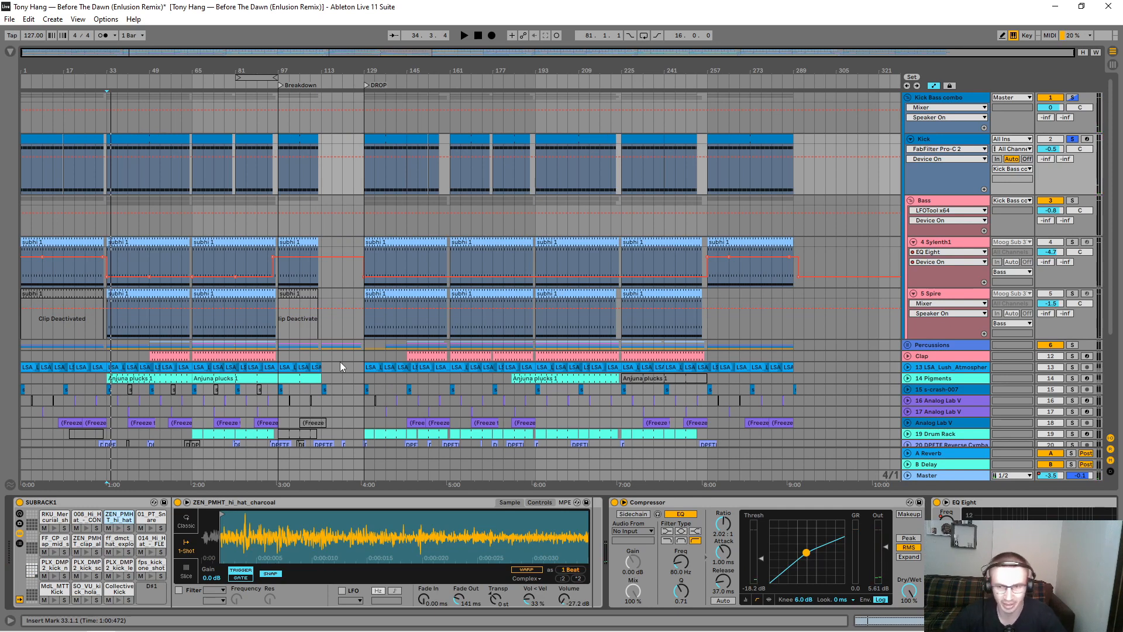
Step: Compare the Kick track's sound with its Compressor bypassed and enabled
left_click(615, 504)
key("space")
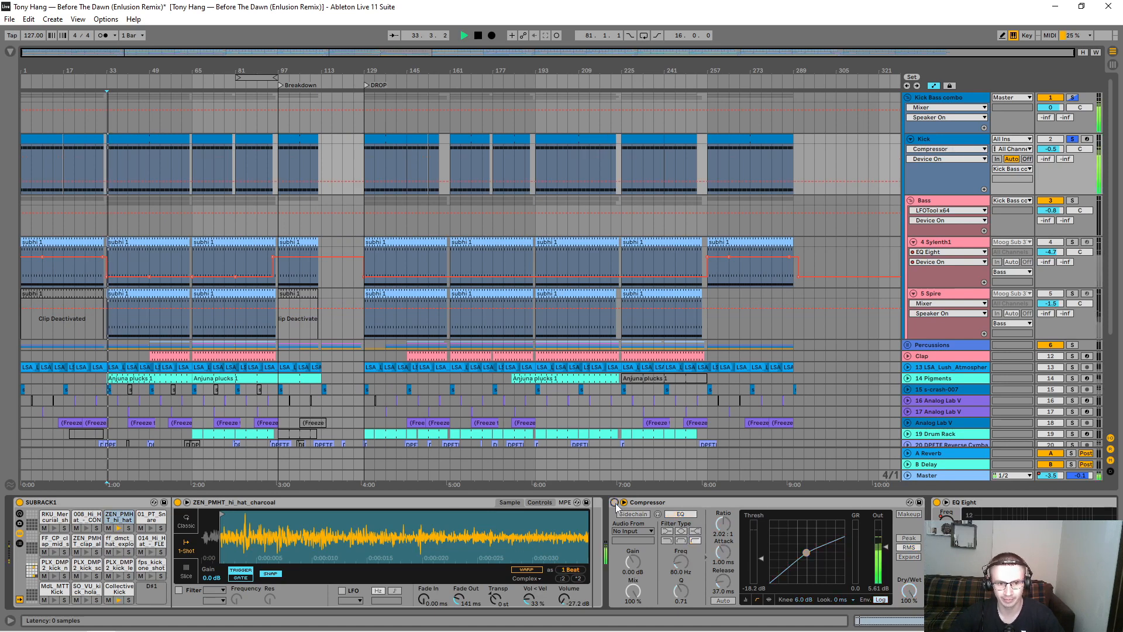
left_click(614, 503)
key("space")
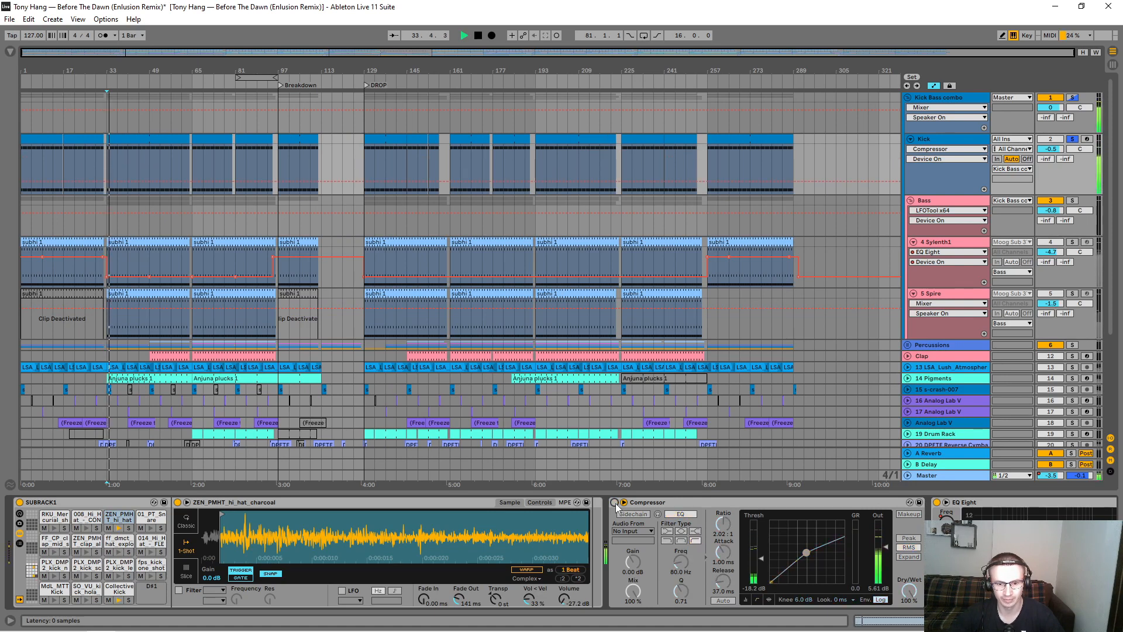
left_click(615, 503)
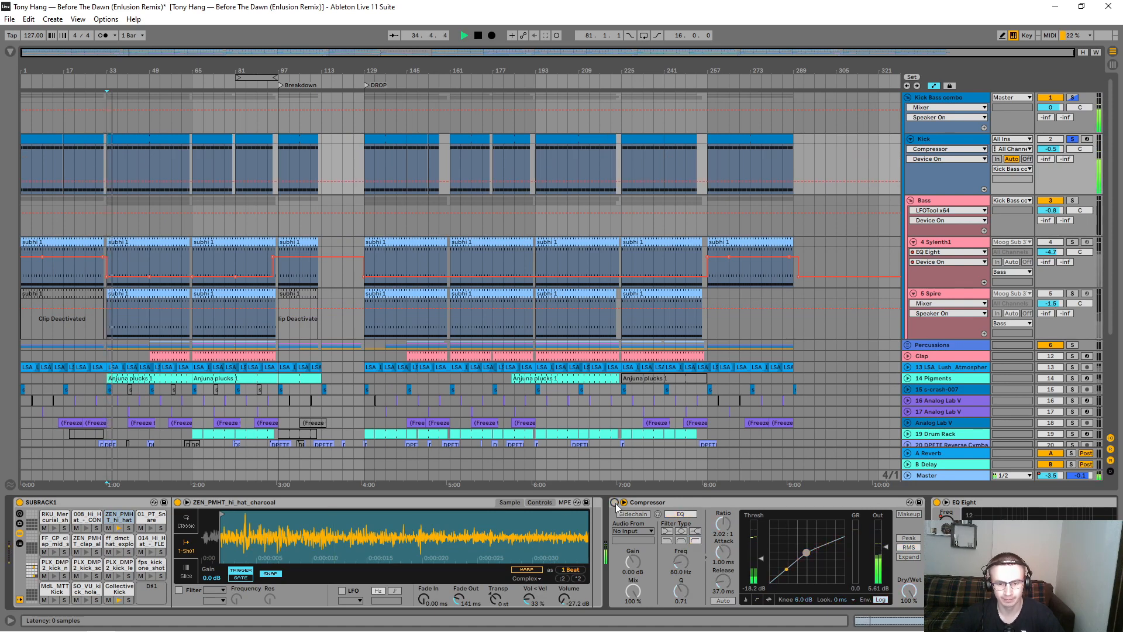
key("space")
left_click(614, 503)
key("space")
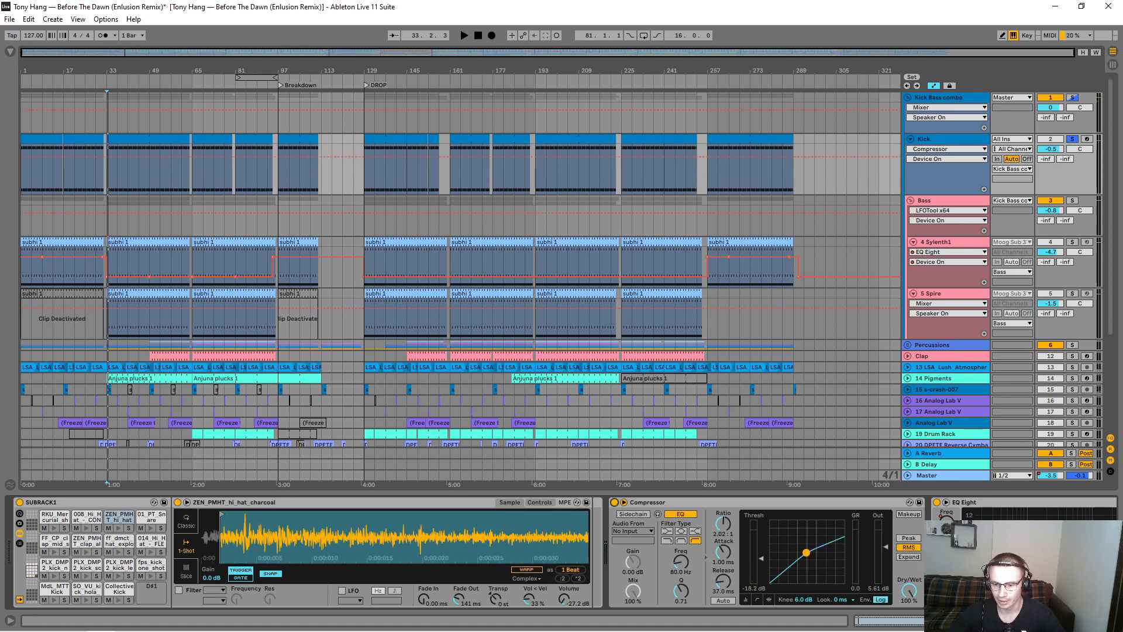
Step: Display the Kick track's EQ Eight automation for 1 Frequency A
scroll(563, 552, "right", 5)
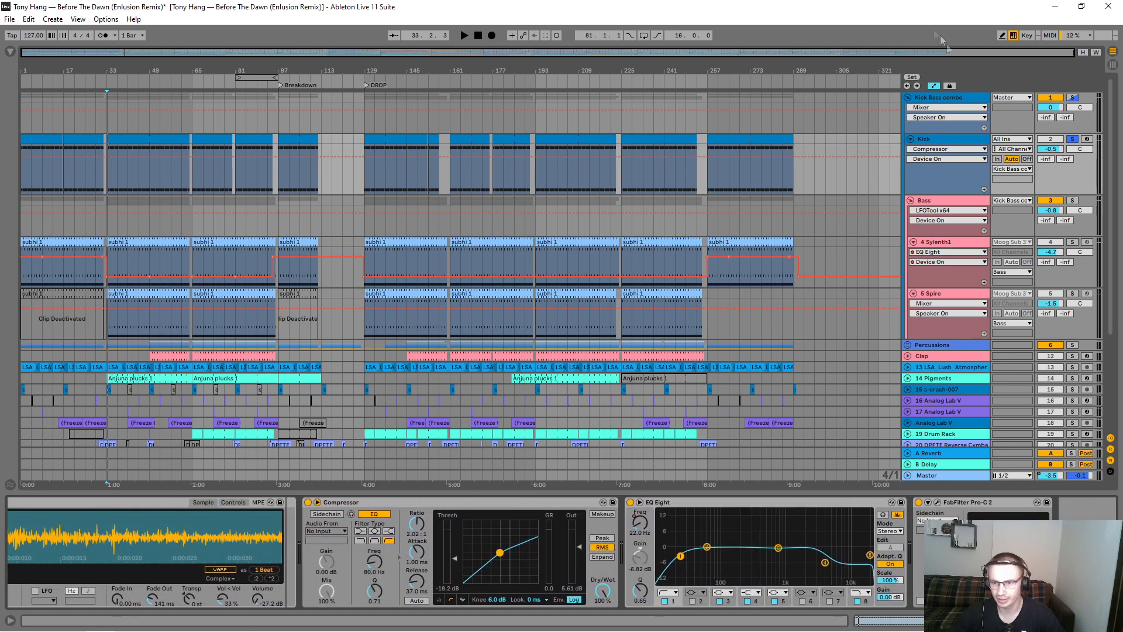
left_click(946, 149)
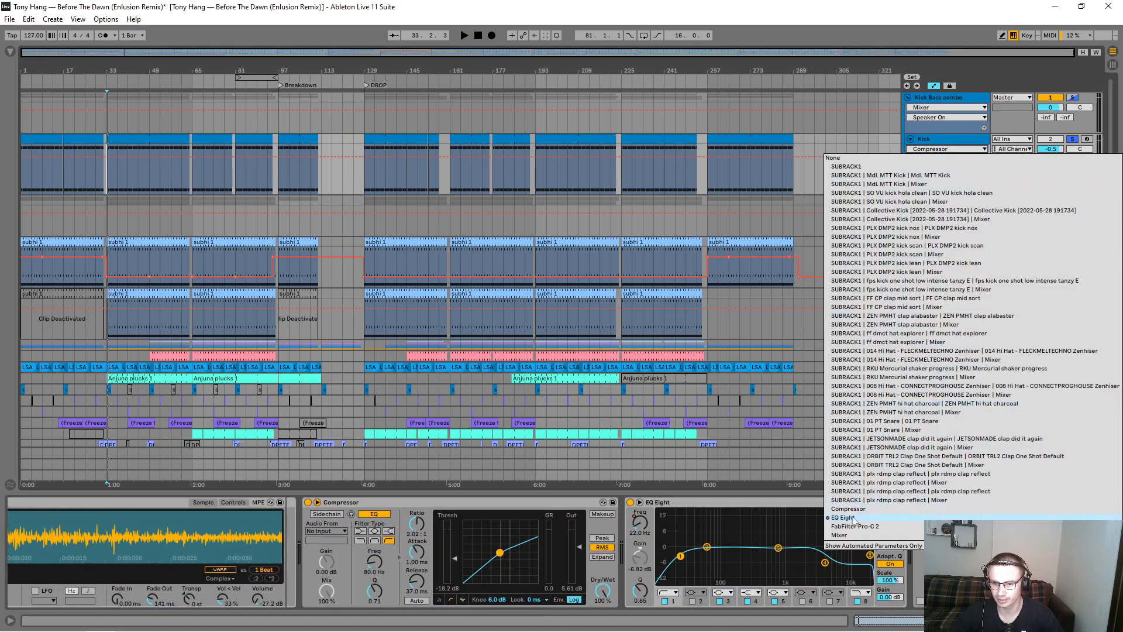
left_click(857, 520)
left_click(946, 159)
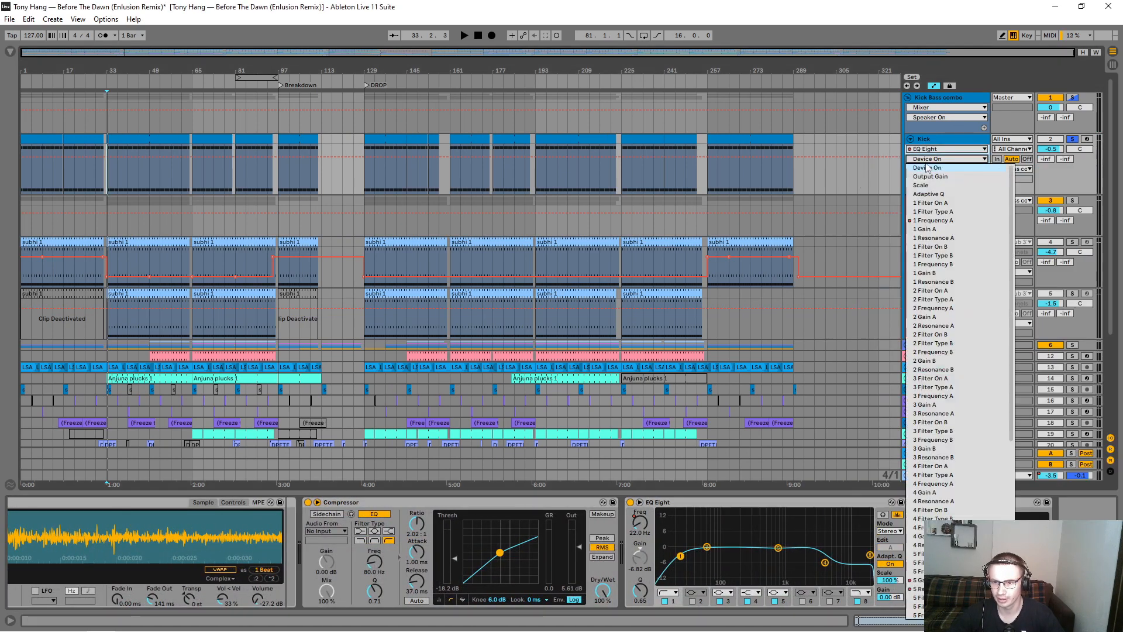
left_click(941, 229)
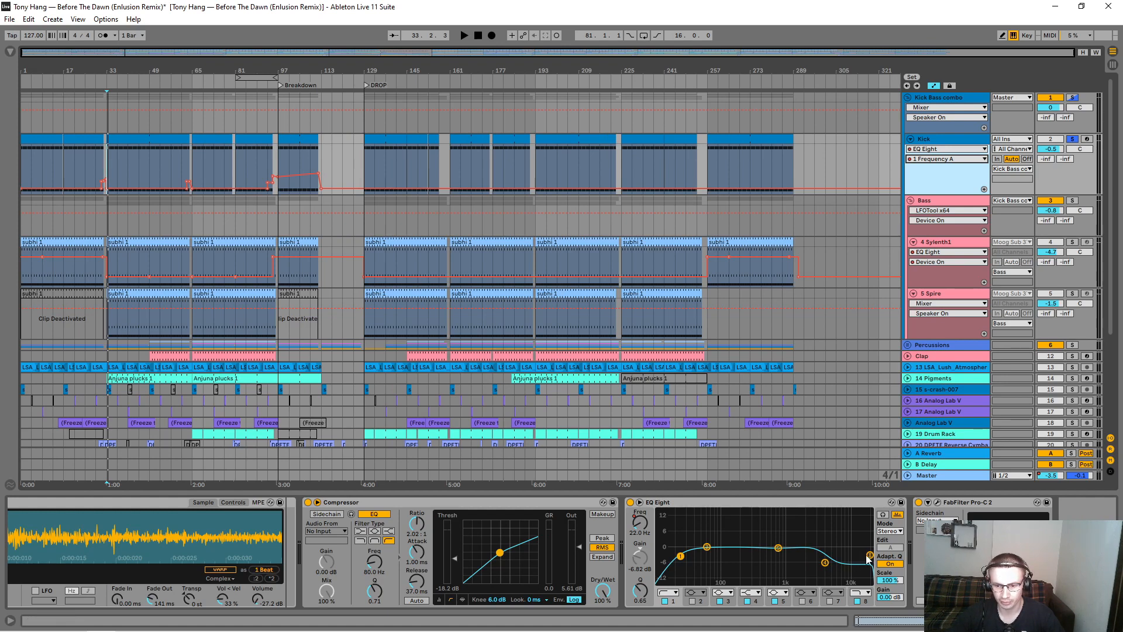
Step: Play the kick from bar 33 and compare it with EQ Eight bypassed and enabled
left_click(111, 160)
key("space")
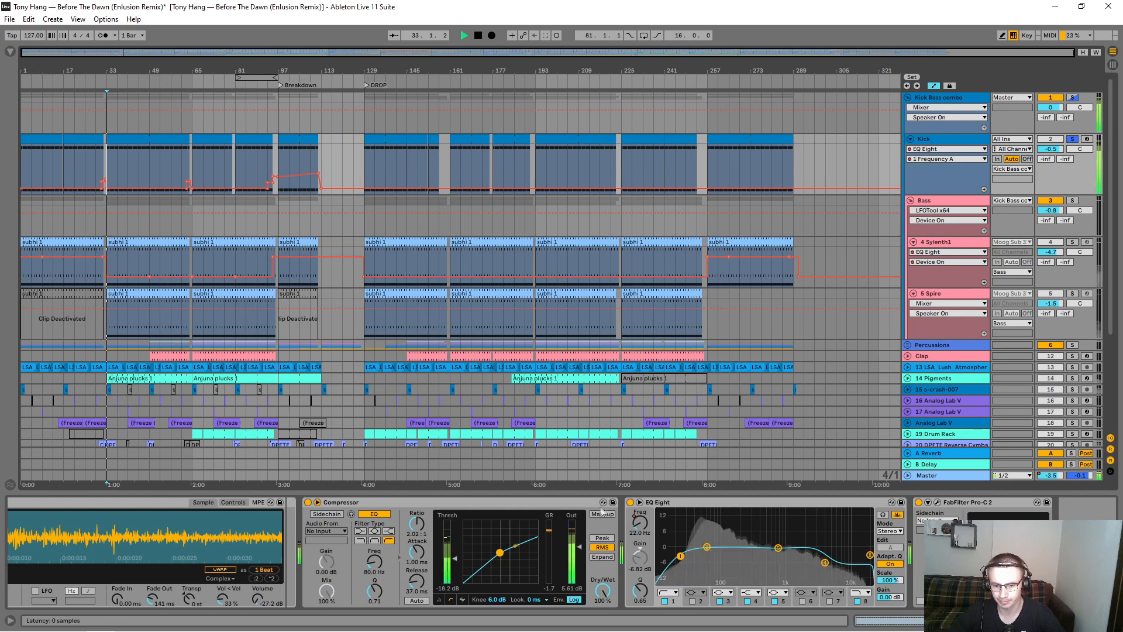
left_click(630, 503)
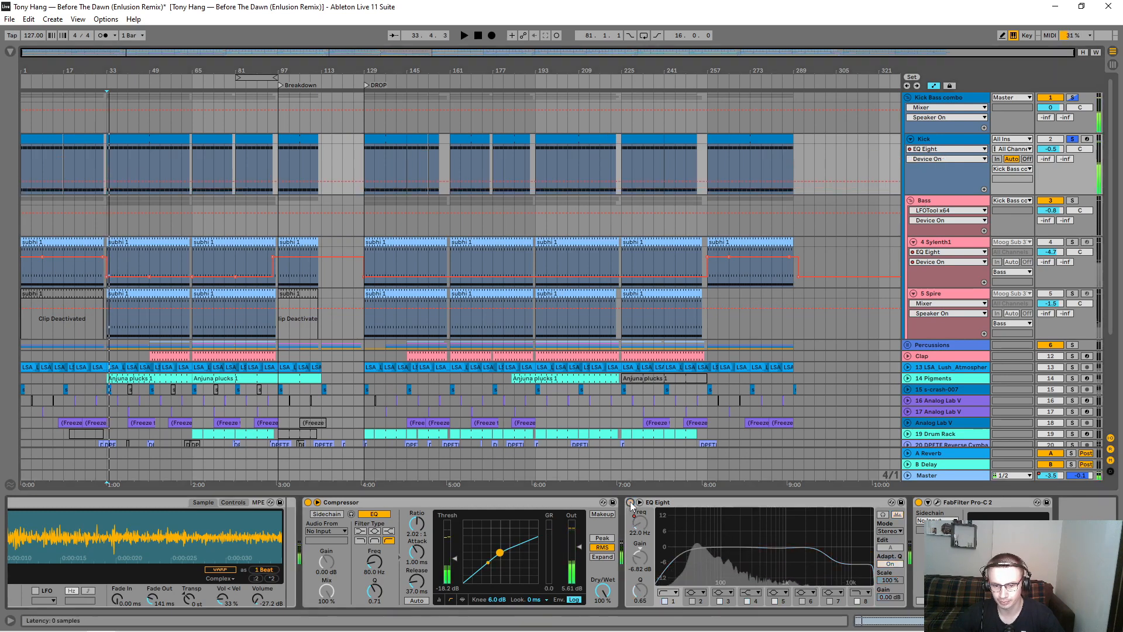
key("space")
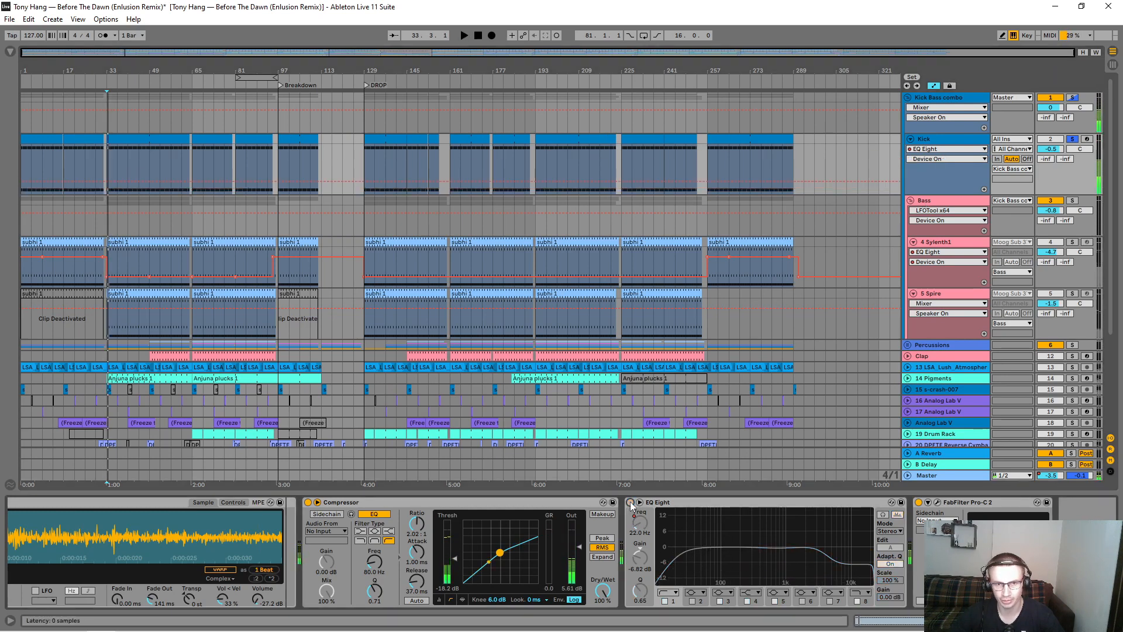
left_click(630, 502)
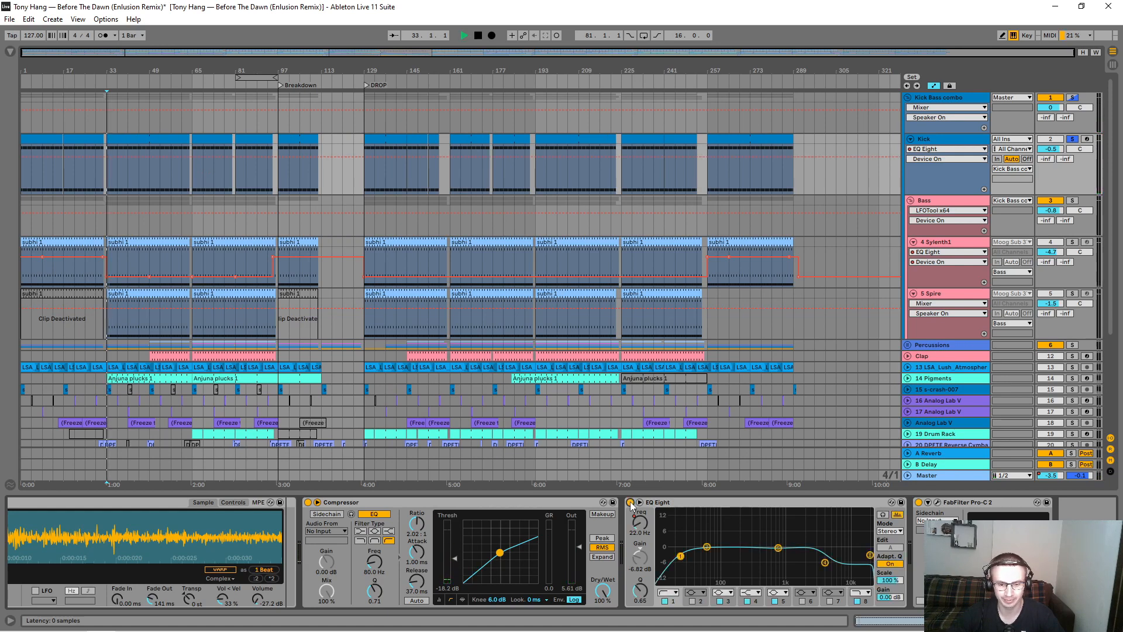
key("space")
key("space")
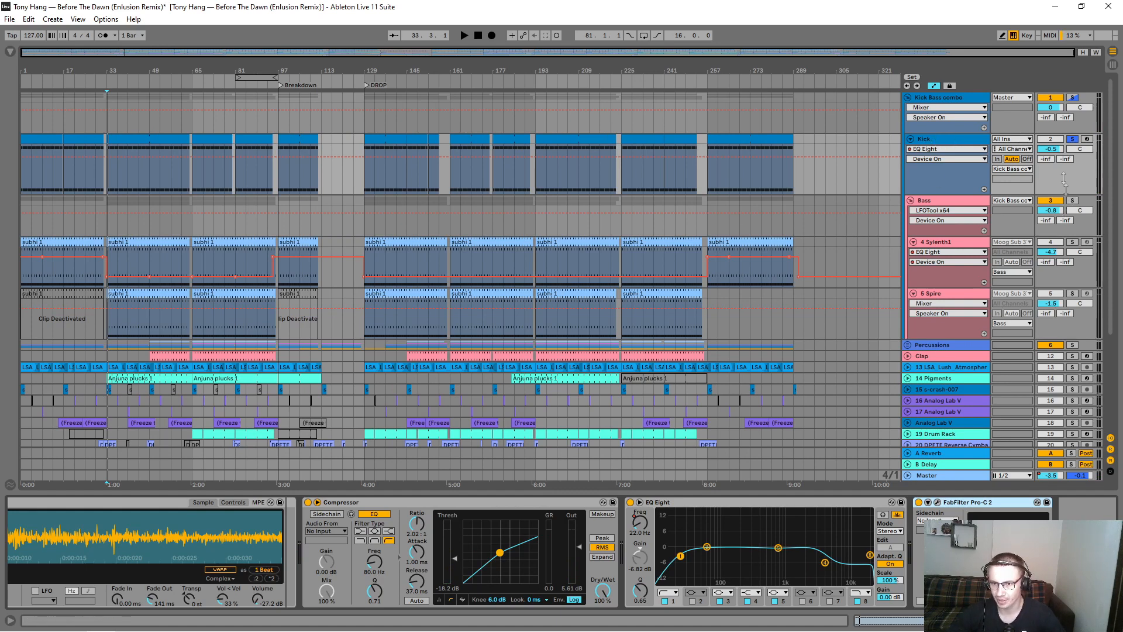
Step: Solo the whole Kick Bass combo group and play it from bar 37
left_click(1072, 98)
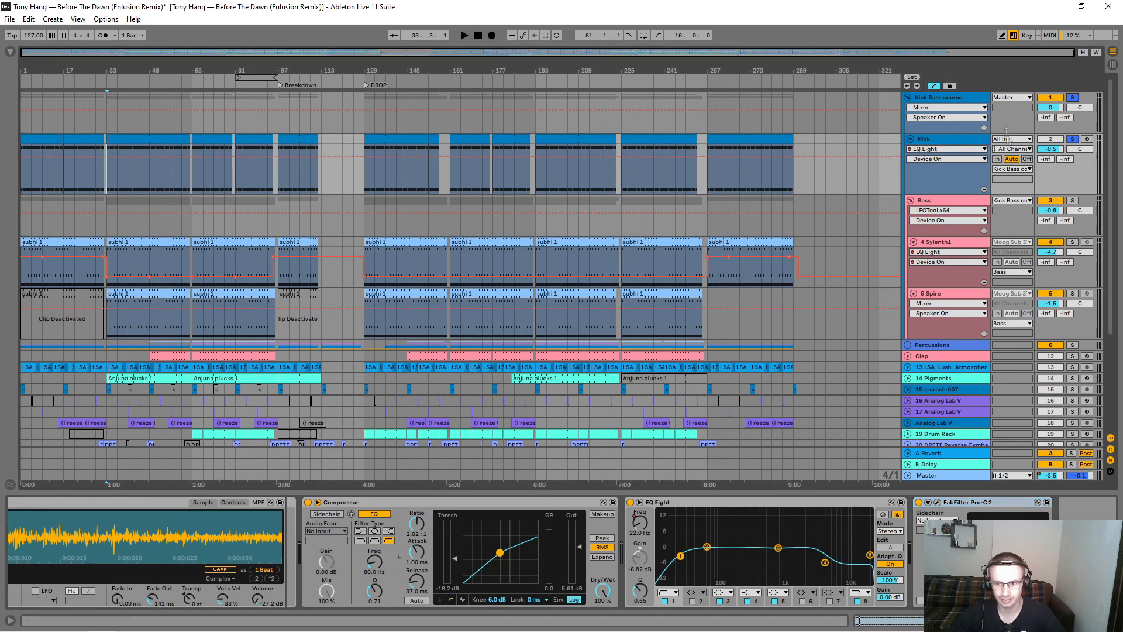
left_click(114, 101)
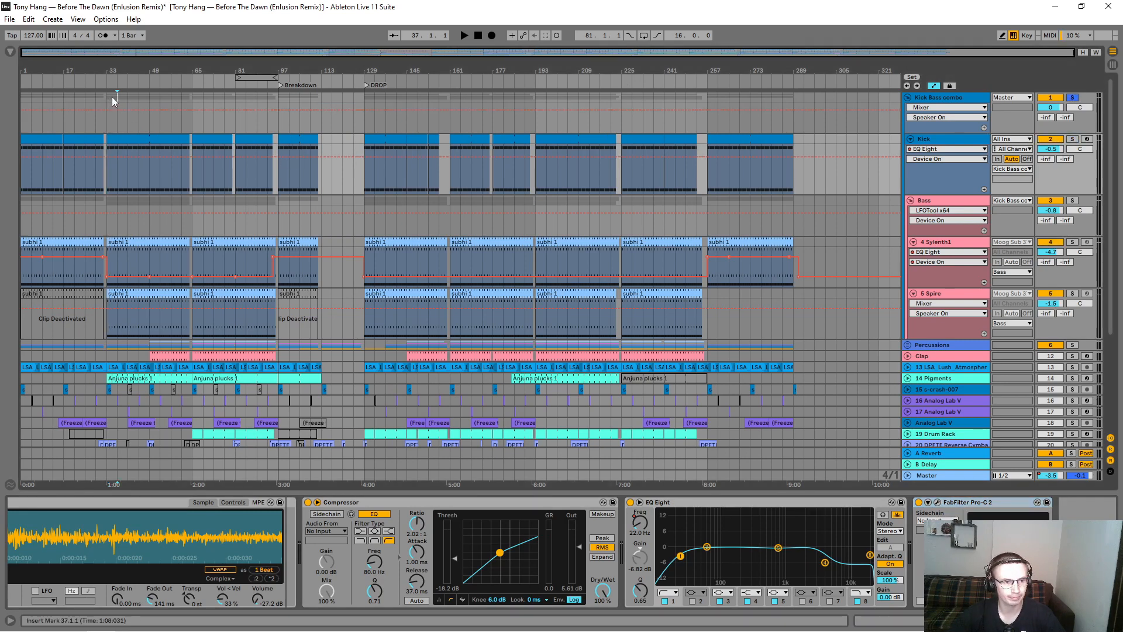
key("space")
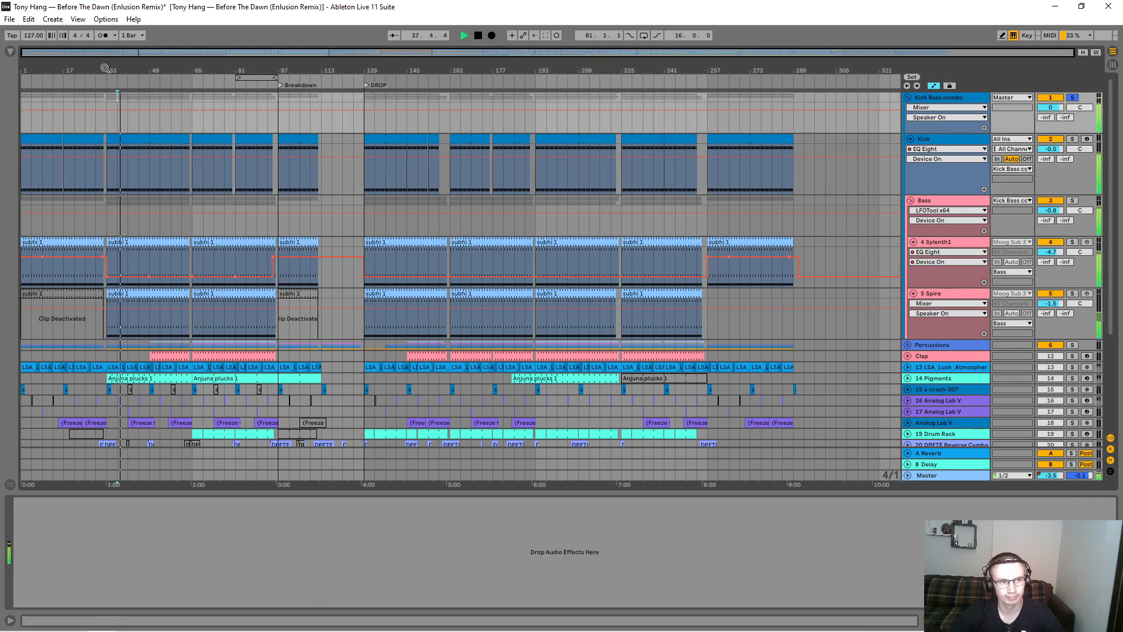
Step: Open the subhi 1 clip at bar 33 on the Sylenth1 track and examine its bass notes in an enlarged note editor
left_click_drag(105, 69, 105, 143)
left_click(245, 238)
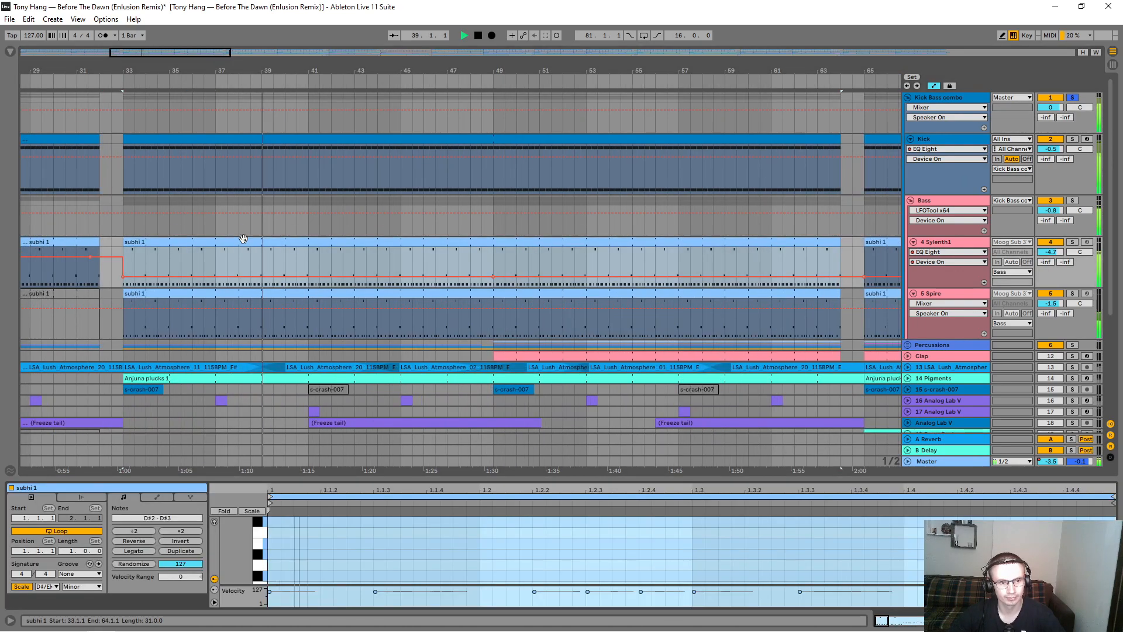
key("space")
left_click_drag(546, 491, 530, 227)
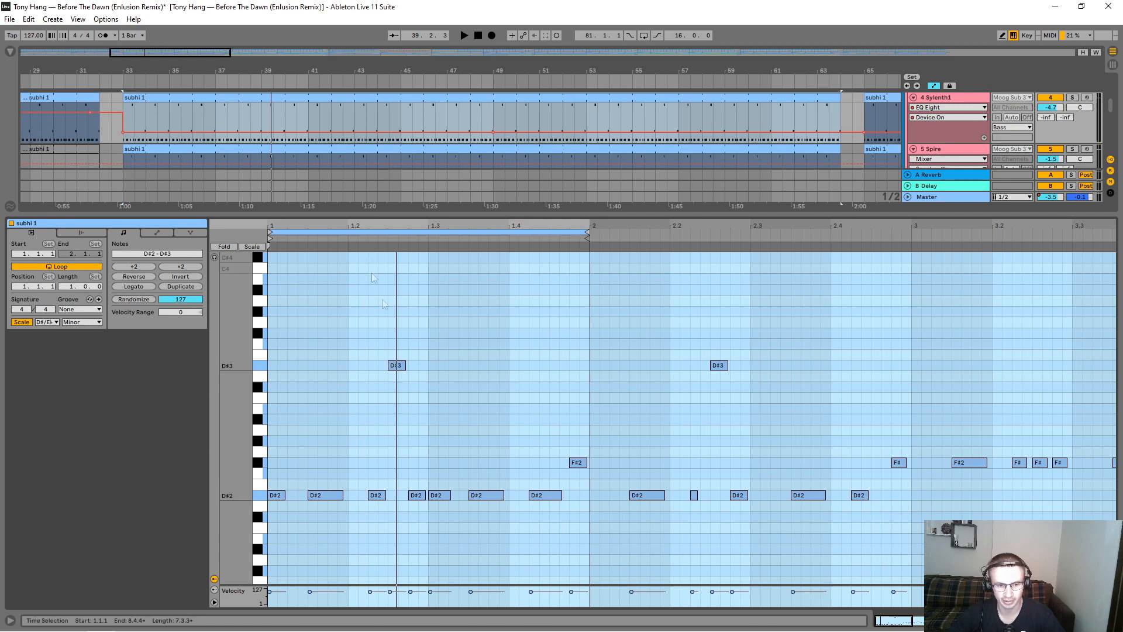
left_click(402, 337)
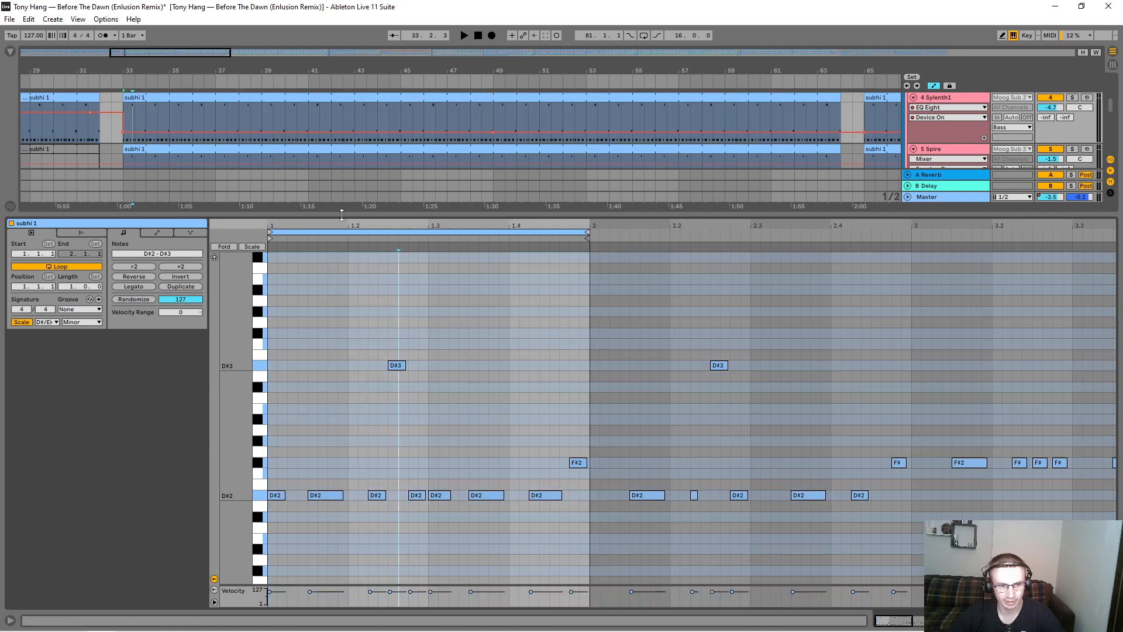
left_click_drag(346, 216, 347, 495)
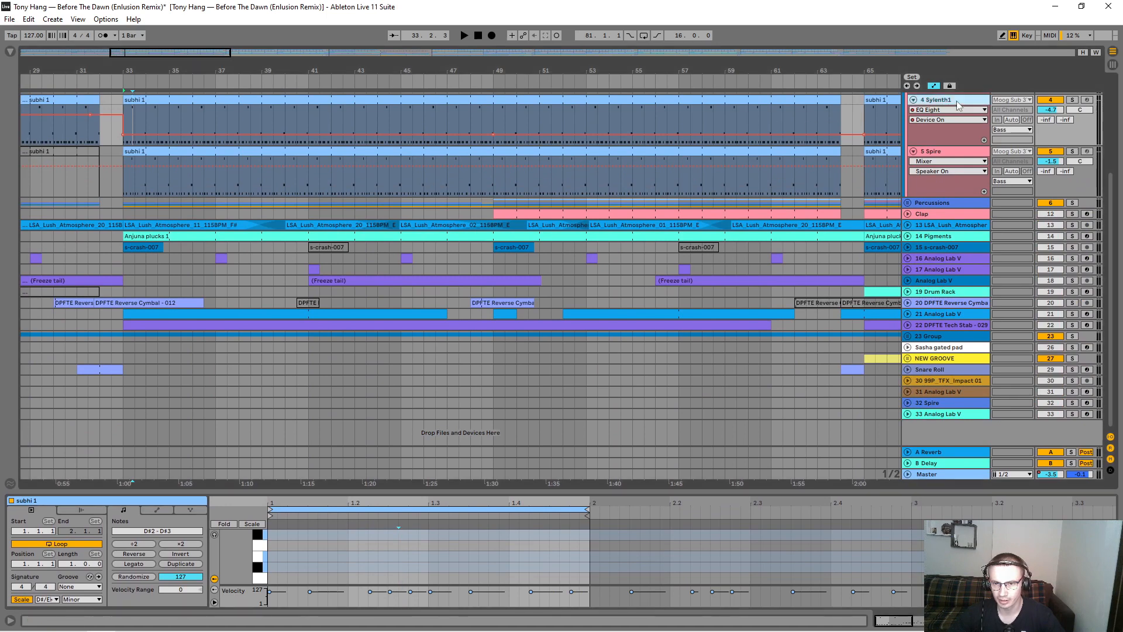
Step: Show the Sylenth1 track's device chain and examine the Kickstart plug-in's sidechain settings, closing its window when done
key("shift+Tab")
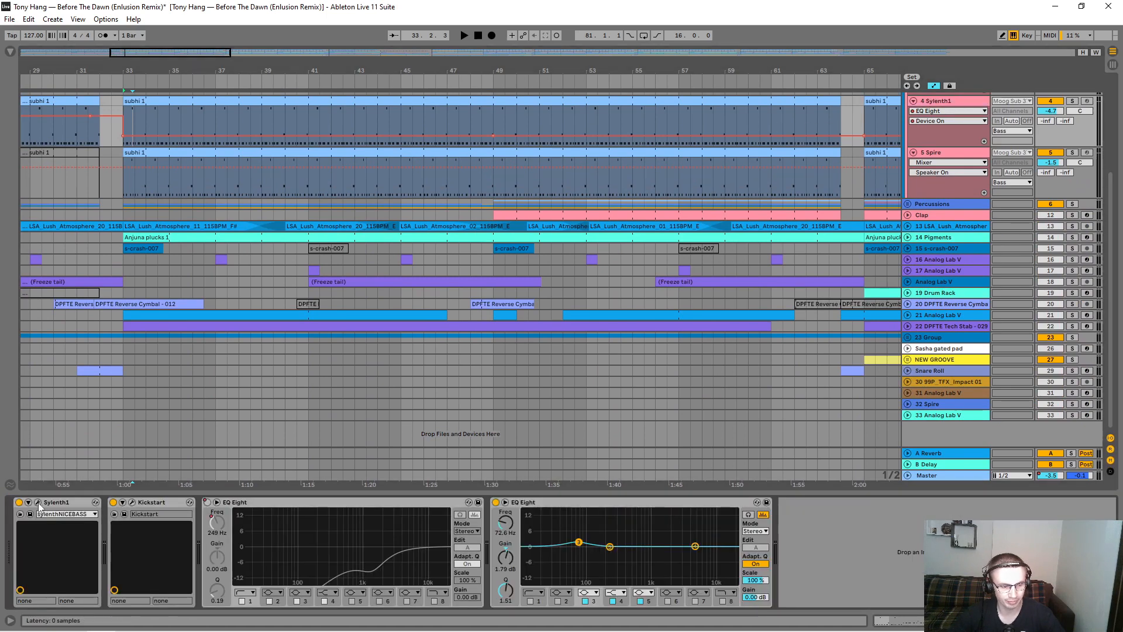
left_click(133, 502)
left_click_drag(378, 329, 334, 380)
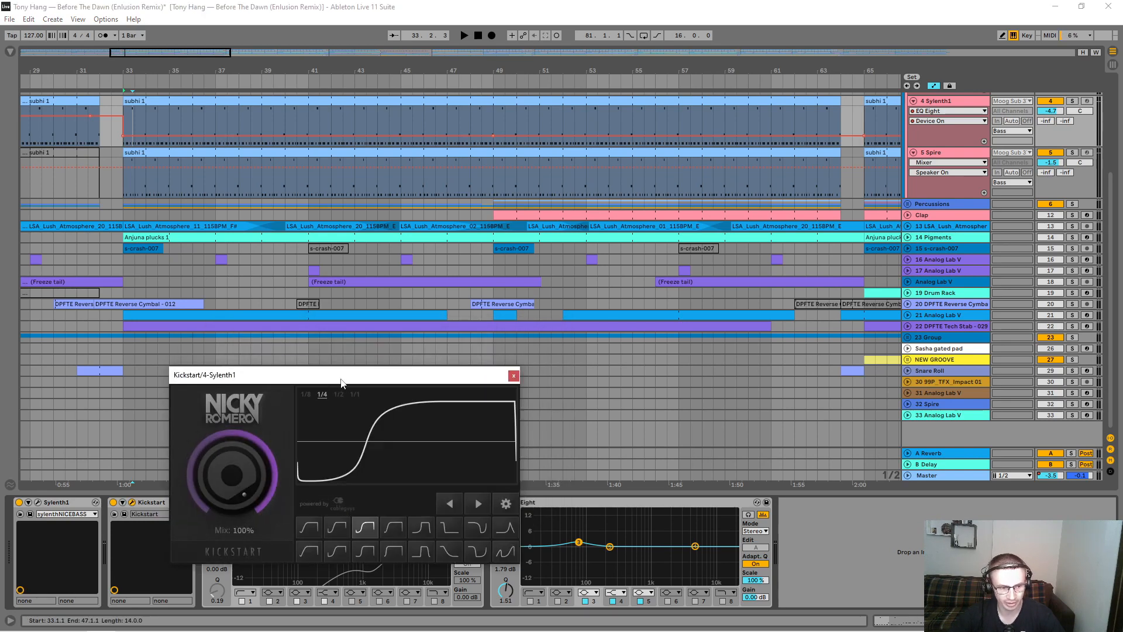
left_click(513, 375)
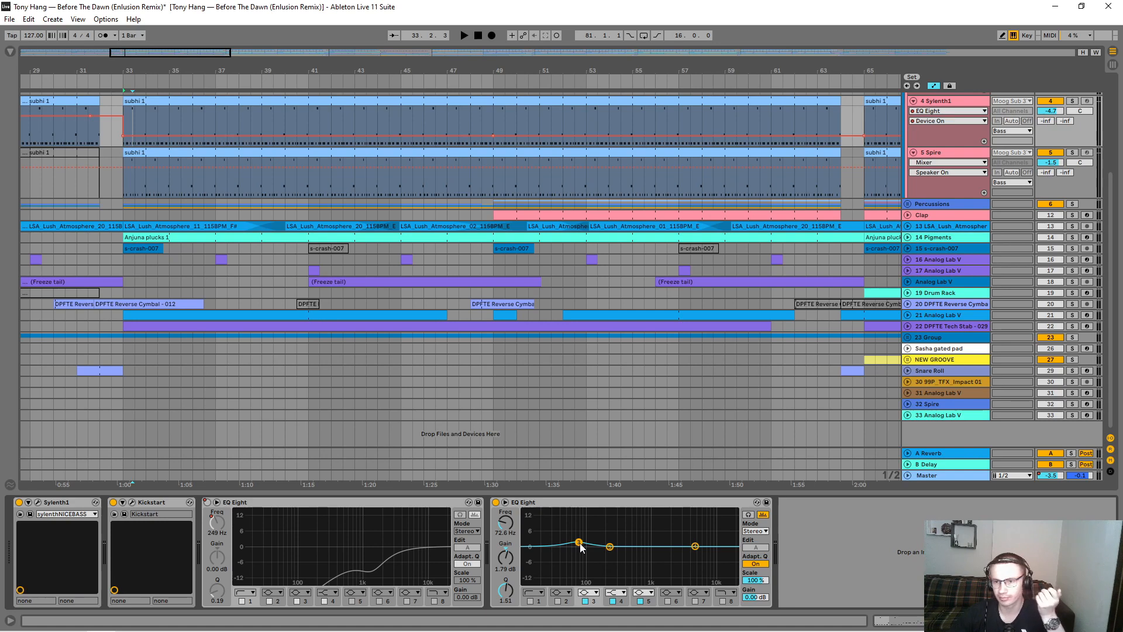
scroll(716, 205, "up", 3)
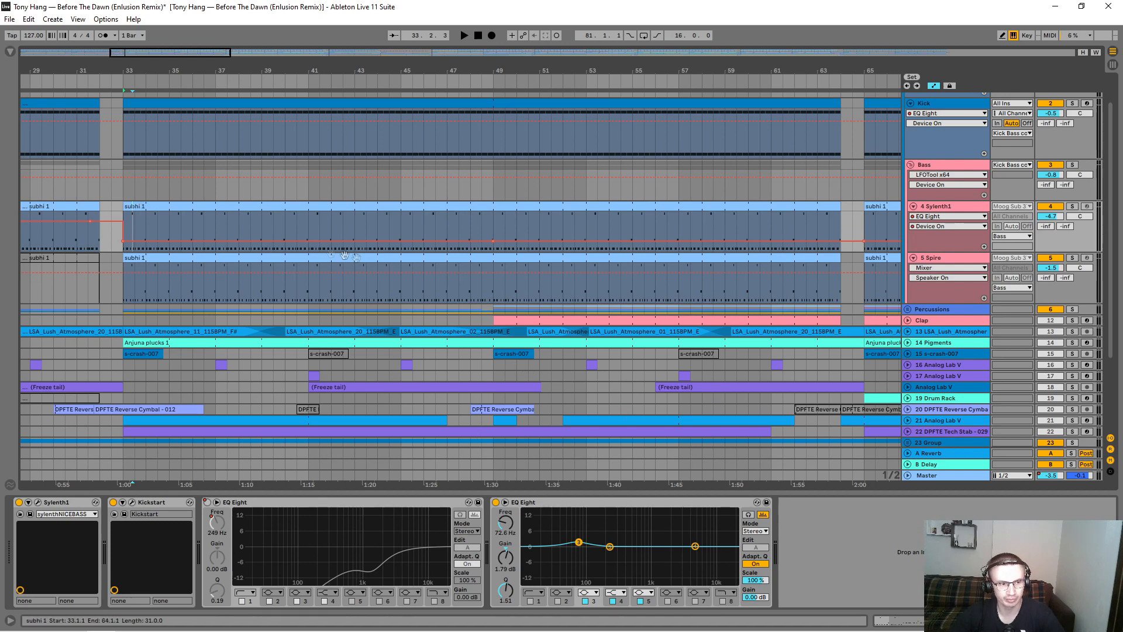
scroll(272, 238, "up", 1)
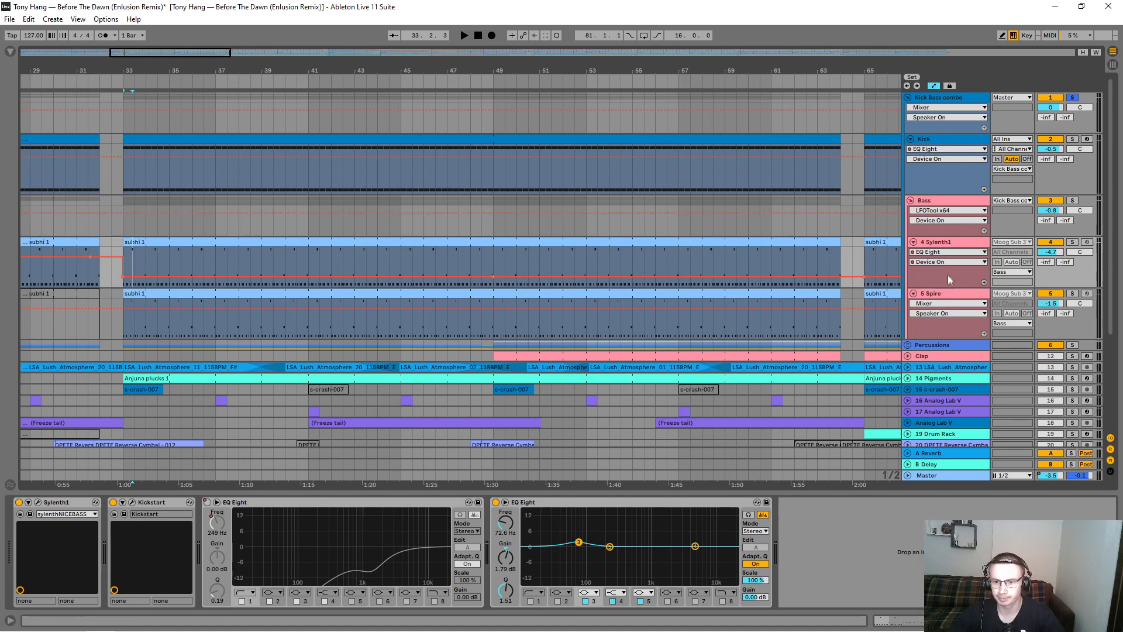
Step: Solo the Spire track and play its subhi 1 clip from bar 33, and display its EQ Eight 1 Frequency A automation across the arrangement
left_click(935, 293)
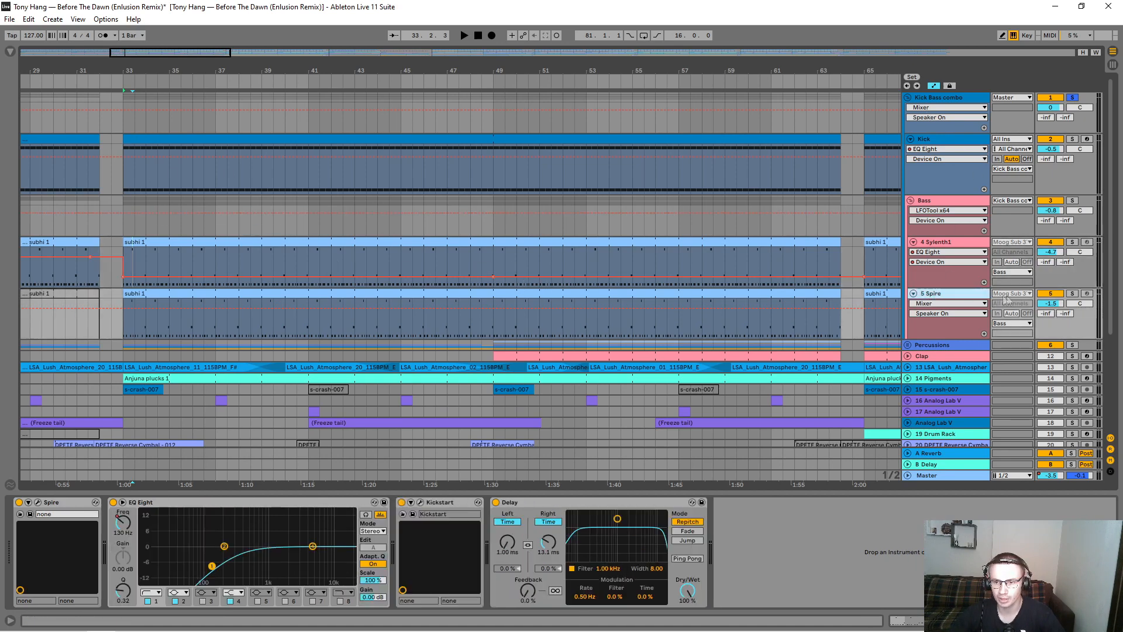
left_click(1073, 294)
left_click(287, 294)
key("space")
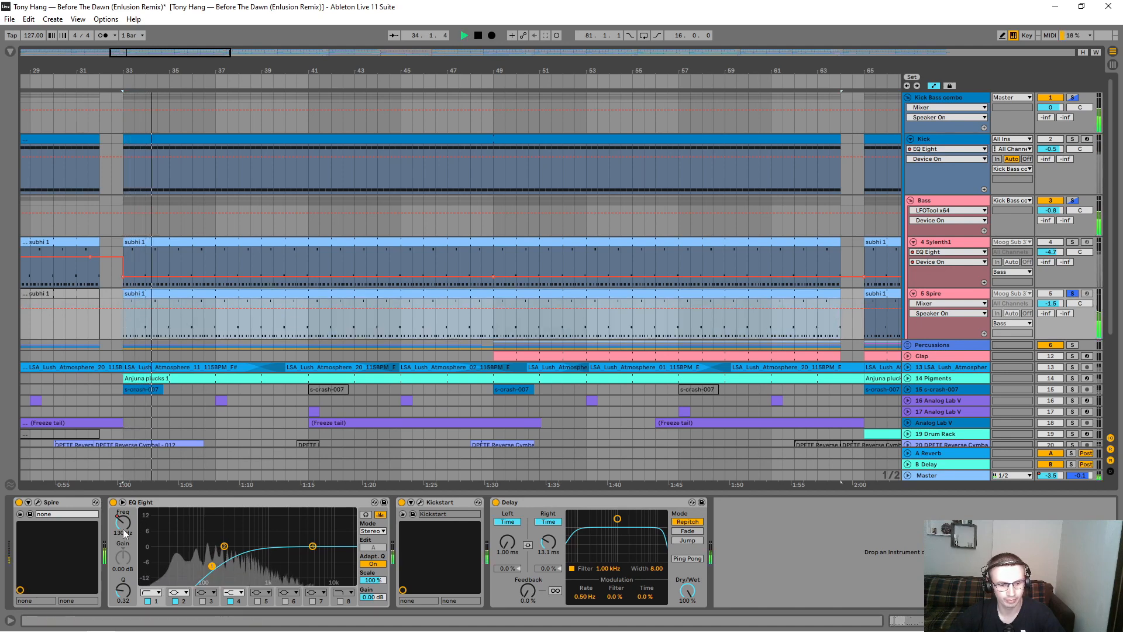
key("space")
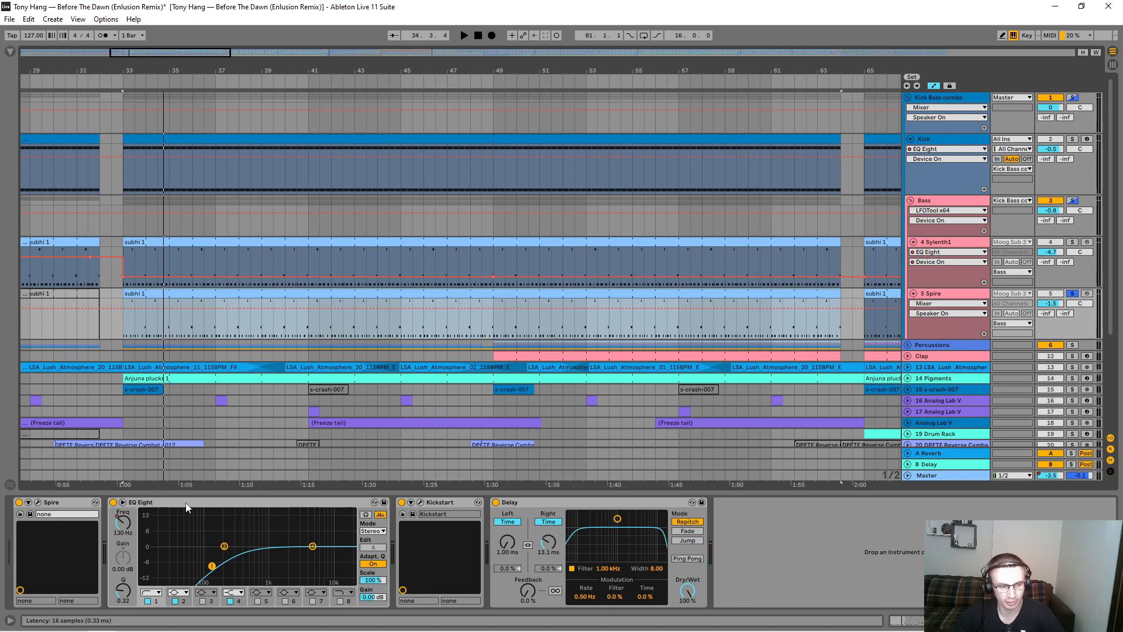
left_click(123, 523)
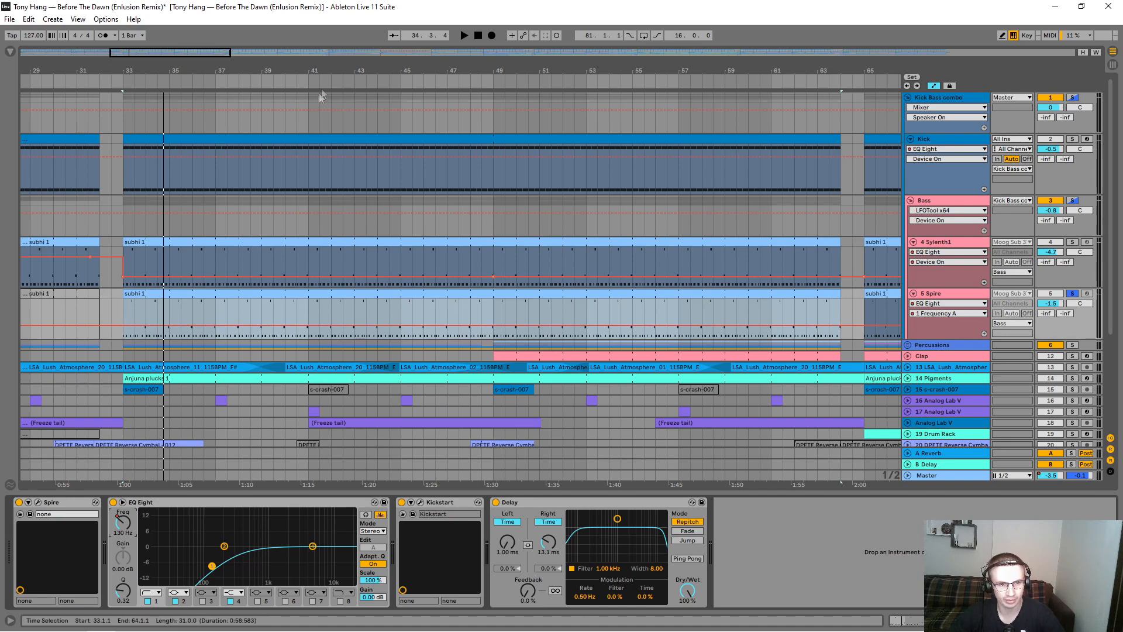
left_click_drag(314, 66, 267, 68)
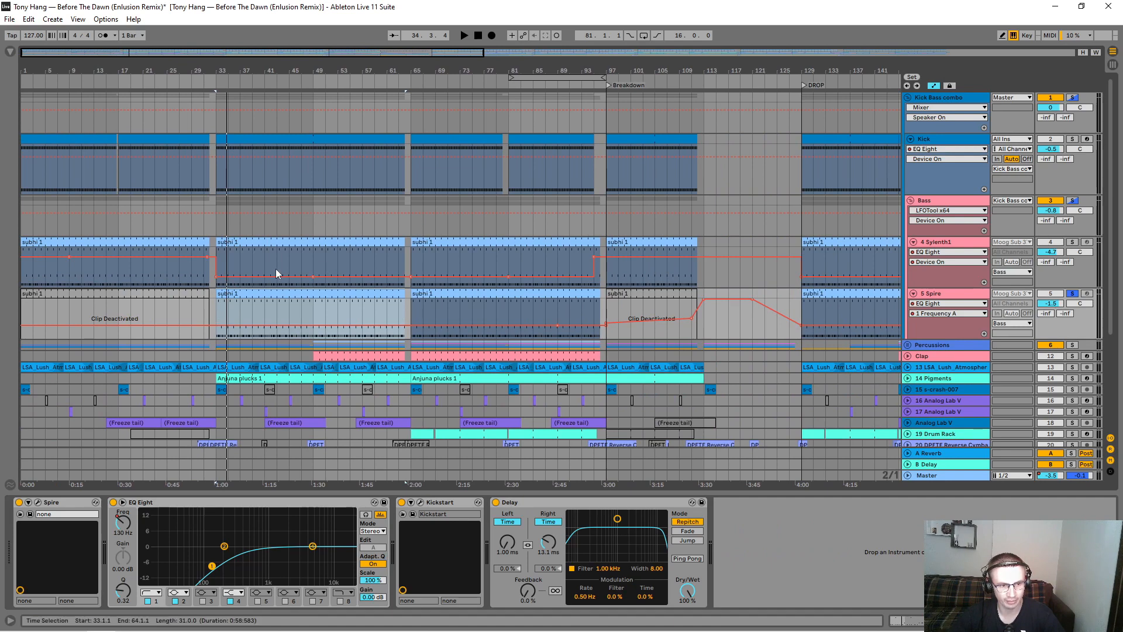
Step: Solo the Bass group and play it from bar 33, muting and restoring the Spire and Sylenth1 layers in turn
left_click(1073, 202)
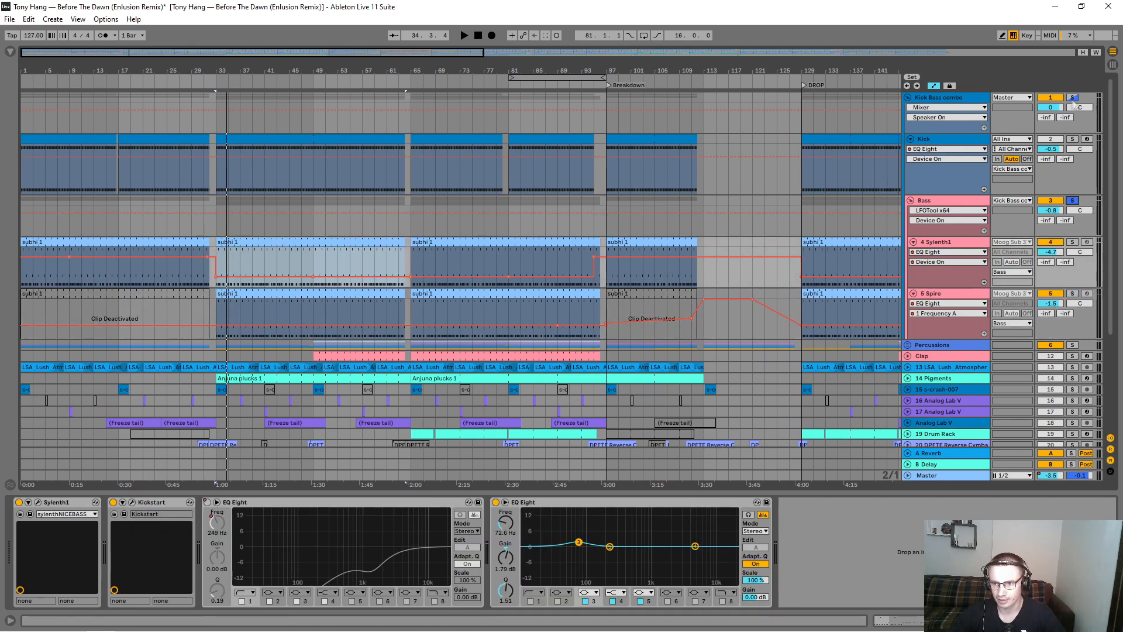
left_click(216, 199)
key("space")
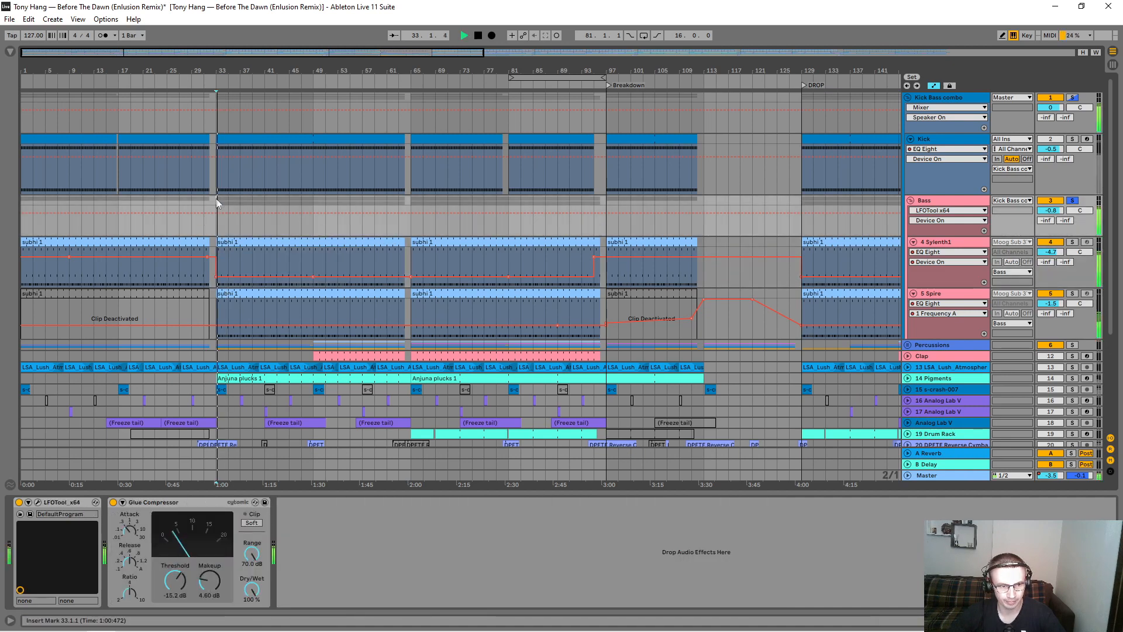
key("space")
key("space")
left_click(1050, 296)
left_click(1051, 296)
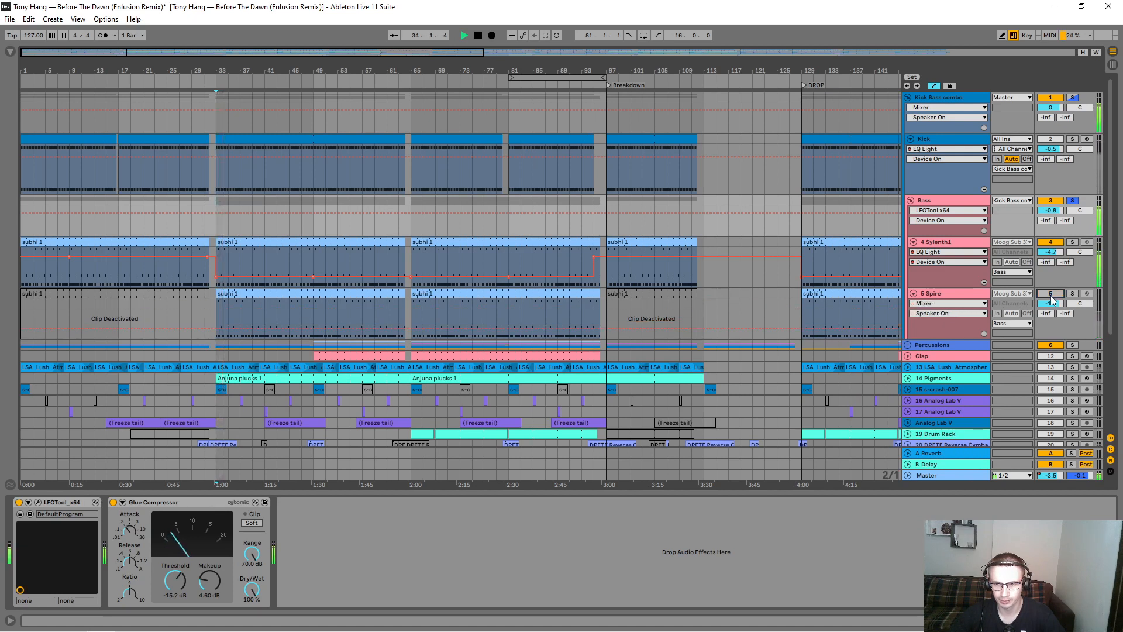
left_click(1052, 242)
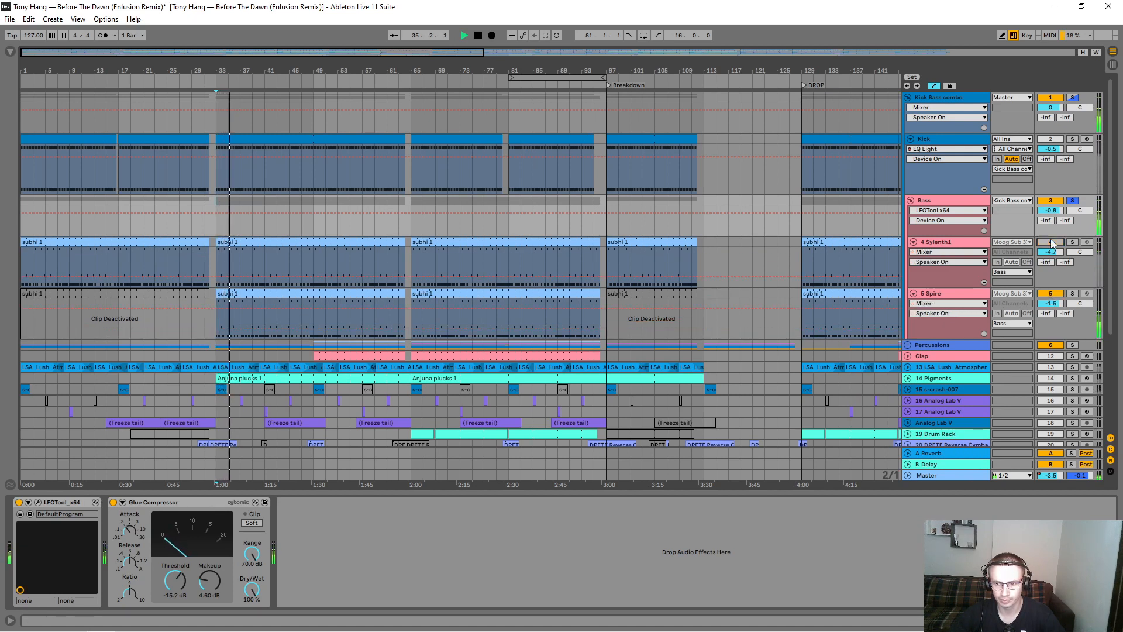
left_click(1051, 242)
key("space")
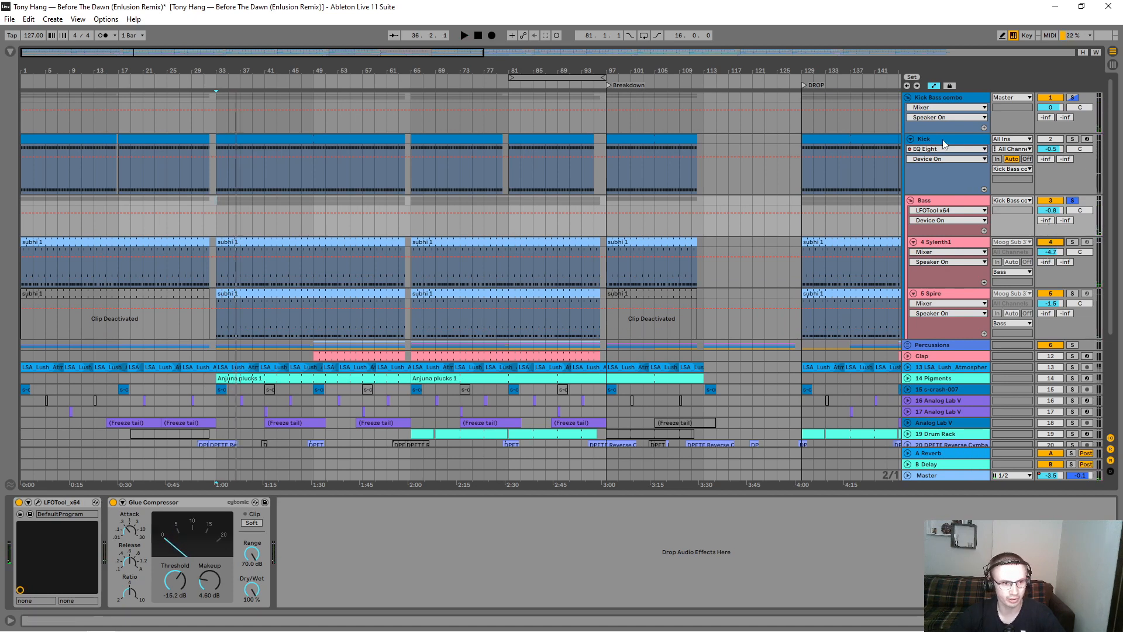
Step: Solo the Kick Bass combo group and play the kick and bass together from bar 33
left_click(1073, 98)
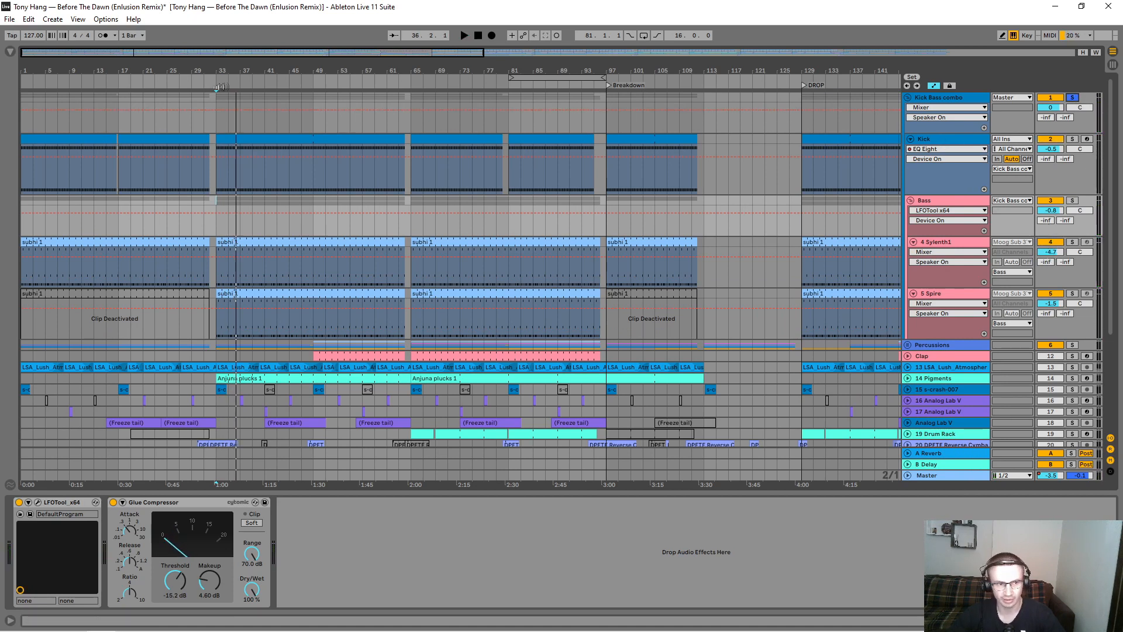
left_click(217, 97)
key("space")
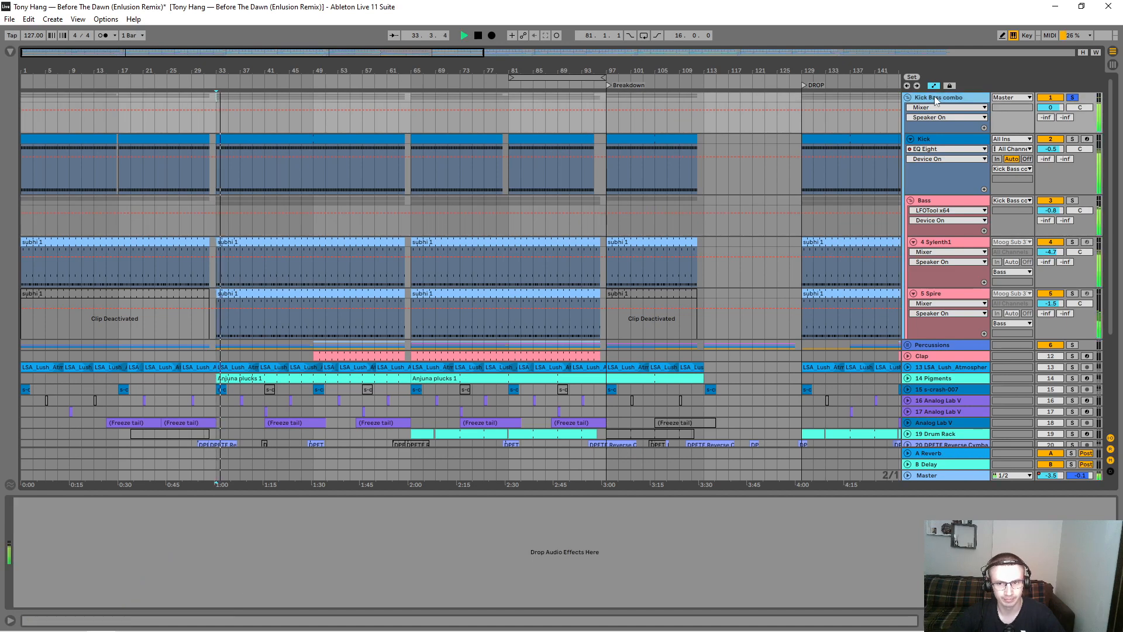
key("space")
Step: Show the Bass group's device chain and examine the Glue Compressor while playing from bar 33
left_click(948, 202)
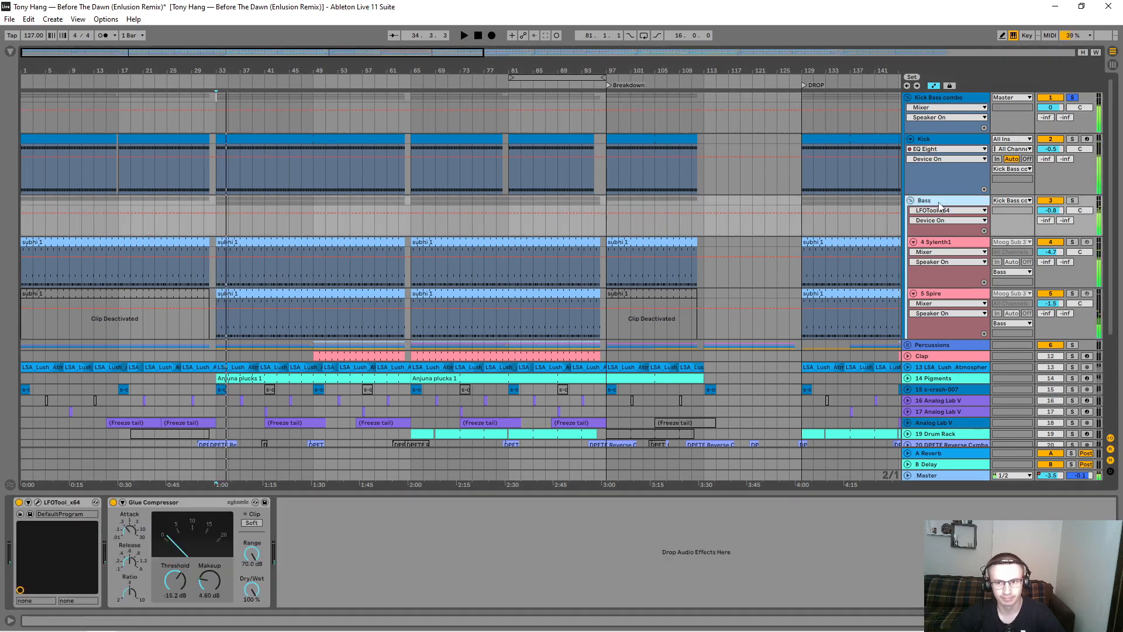
left_click(168, 508)
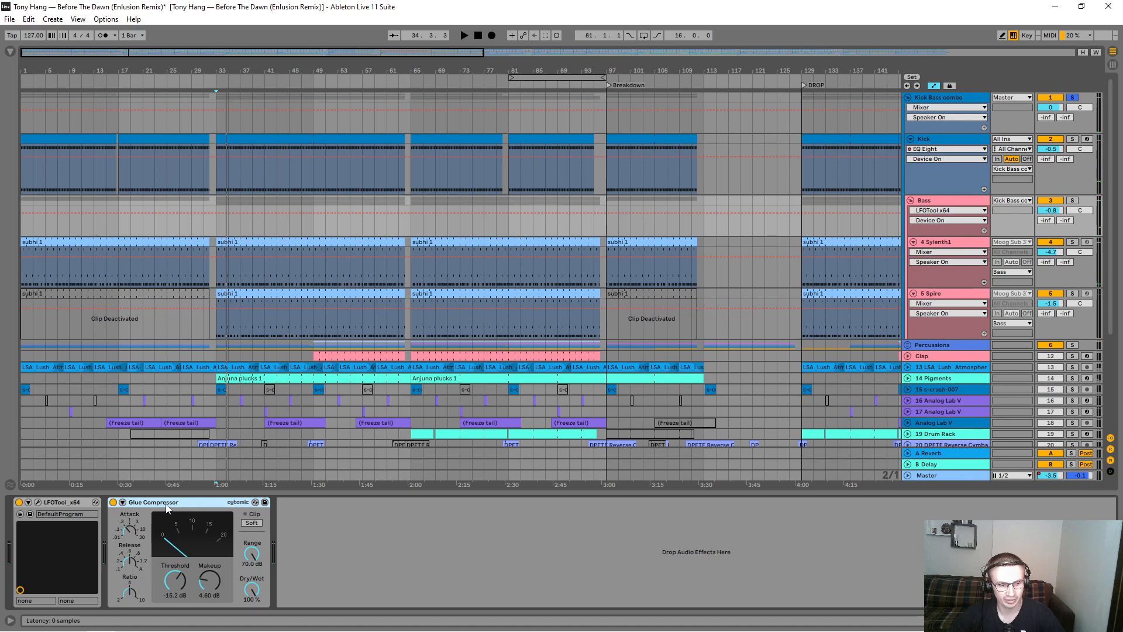
key("space")
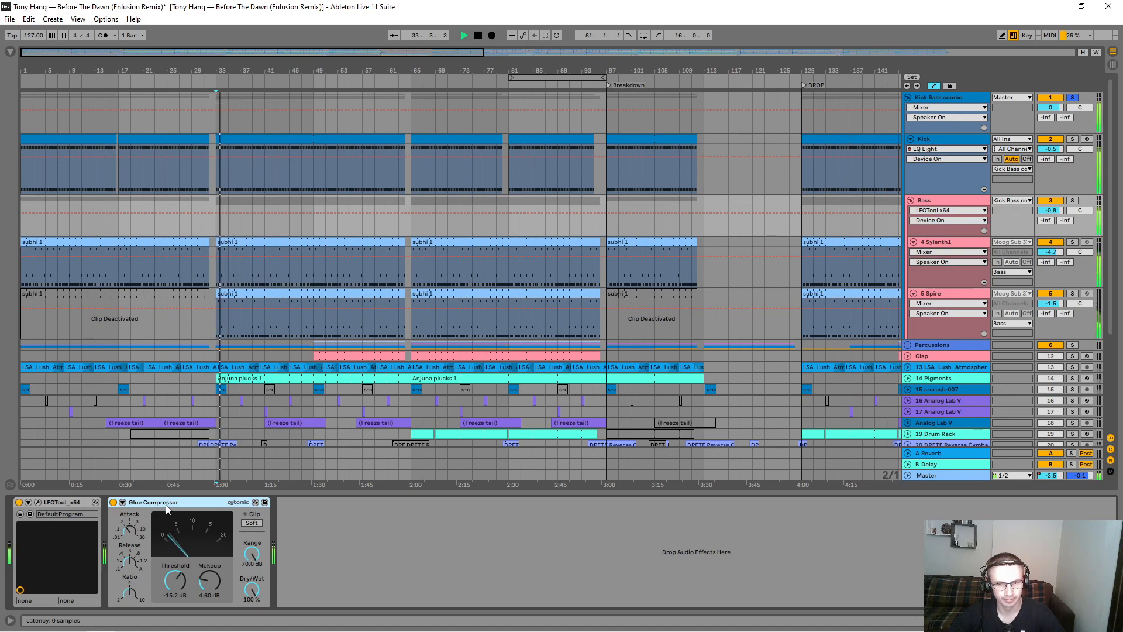
key("space")
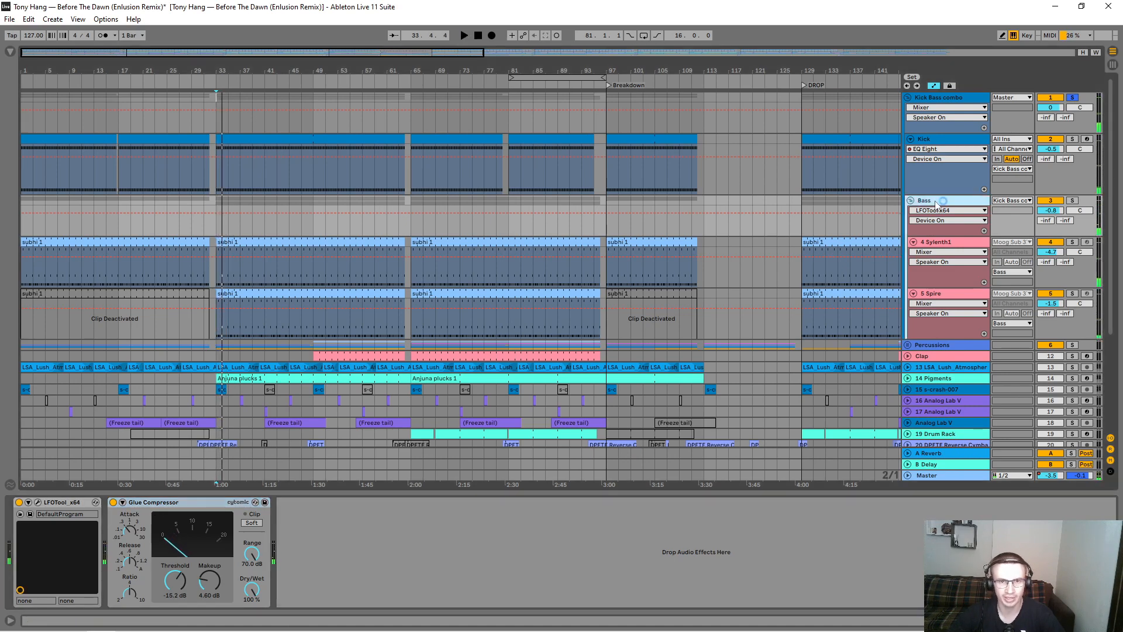
Step: Solo the Spire track and play its subhi 1 clip from bar 33, bypassing the Delay during playback
left_click(932, 239)
left_click(939, 295)
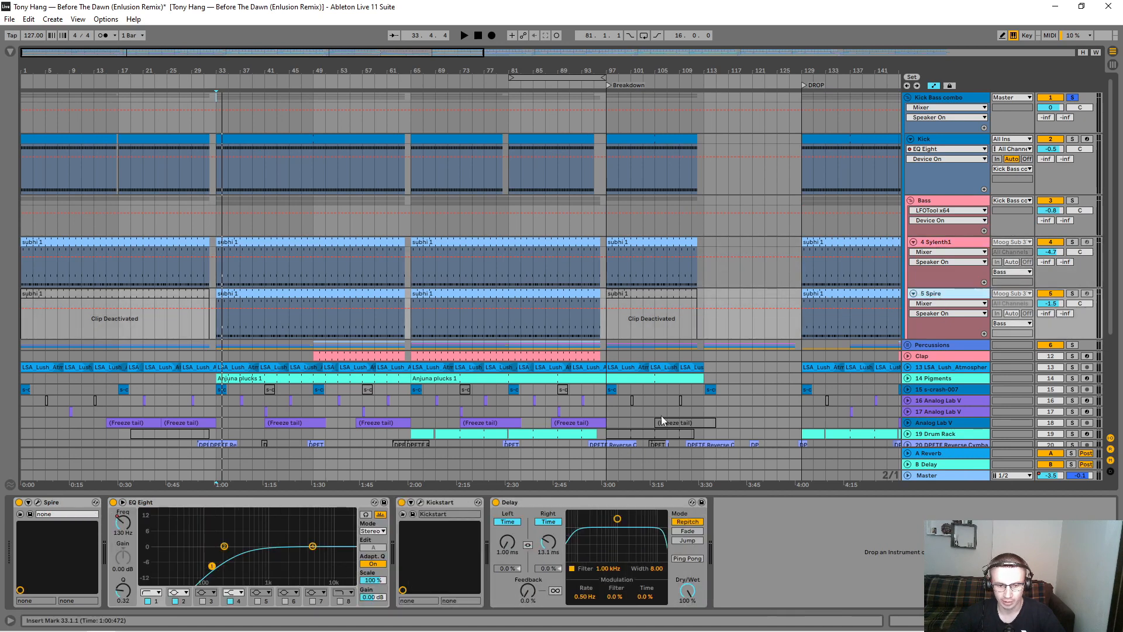
left_click(524, 504)
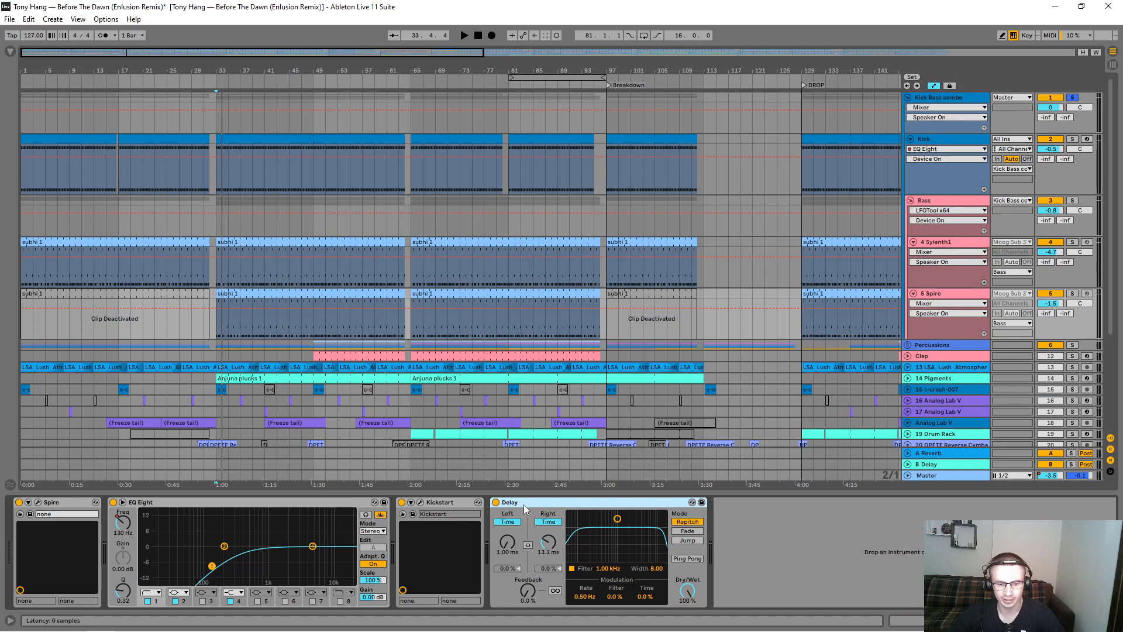
left_click(1073, 293)
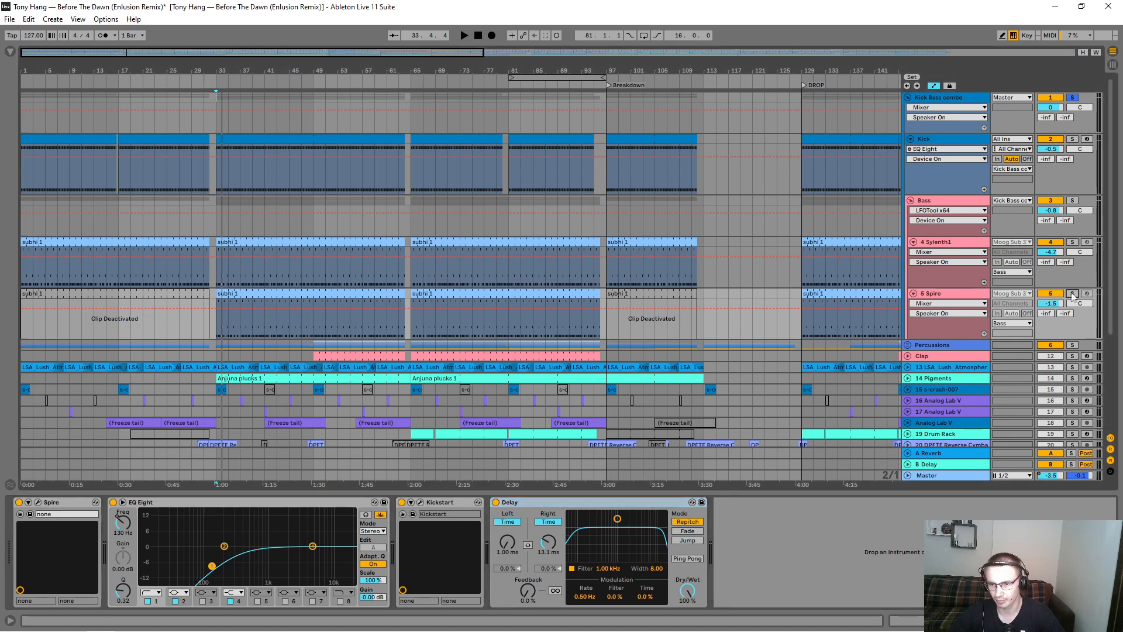
left_click(266, 295)
key("space")
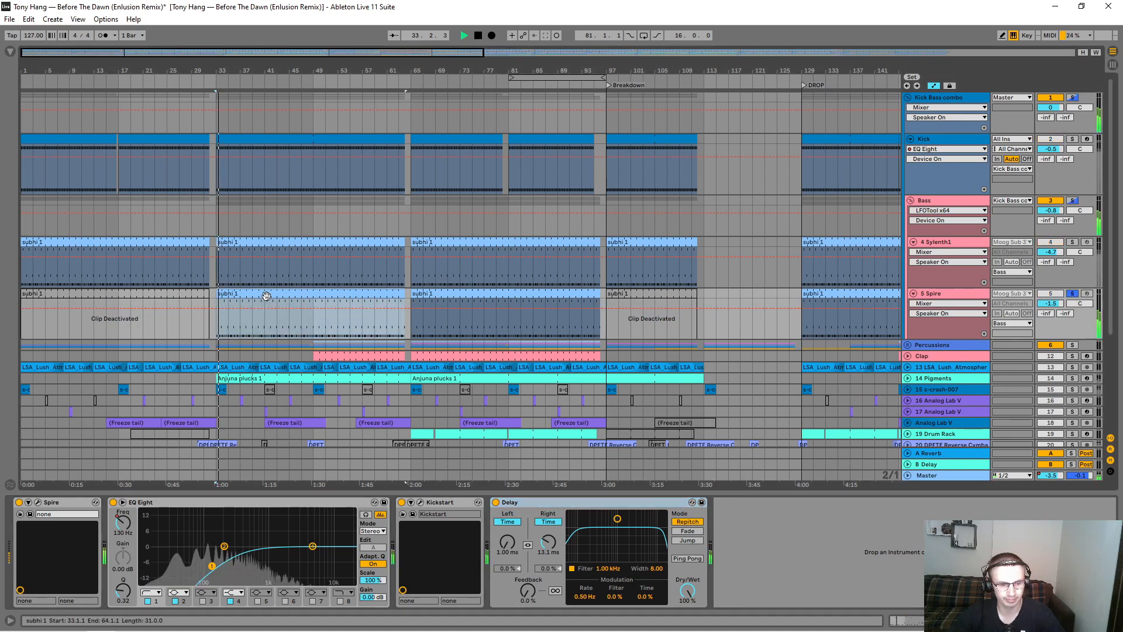
left_click(496, 503)
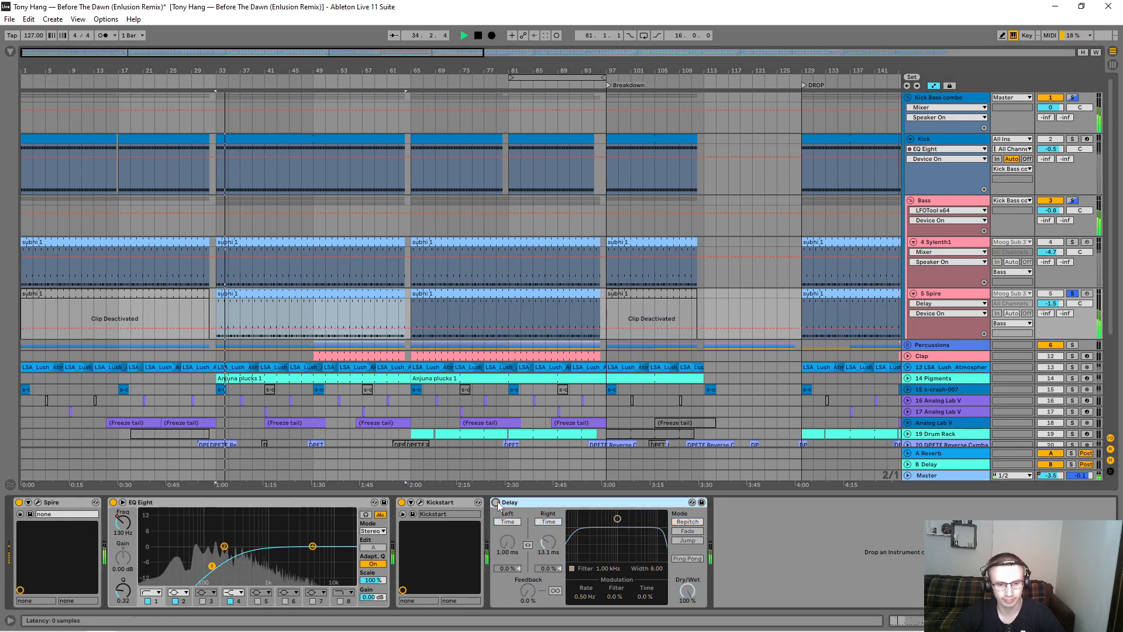
key("space")
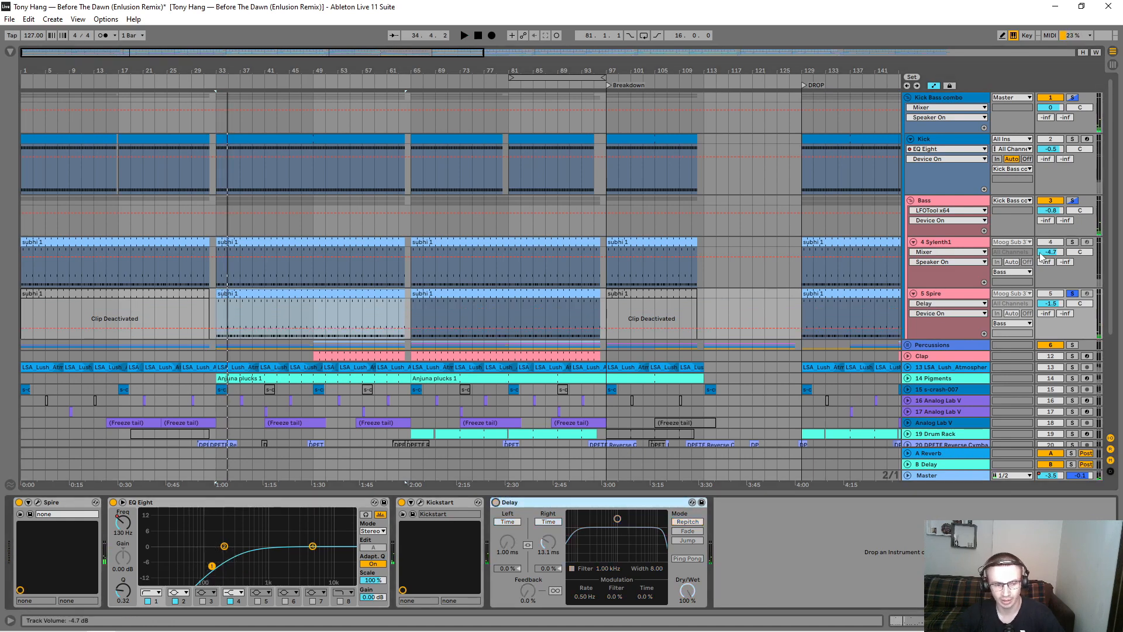
Step: Solo the Kick Bass combo group, play it from bar 33, and re-enable the Spire track's Delay during playback
left_click(1073, 99)
left_click(229, 143)
key("space")
left_click(919, 332)
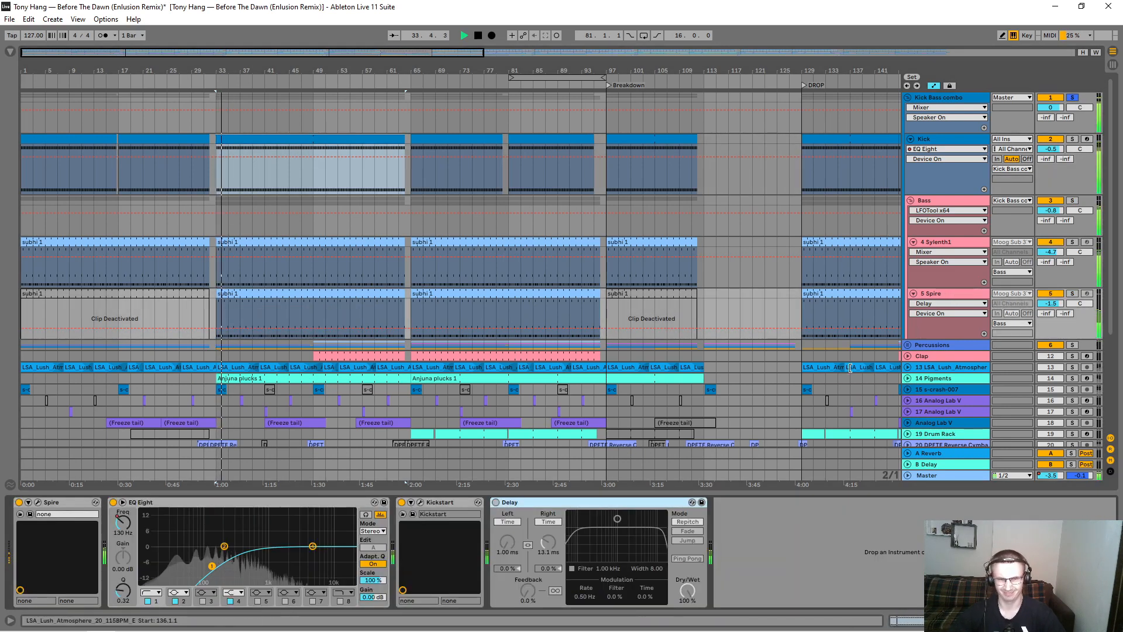
left_click(496, 502)
key("space")
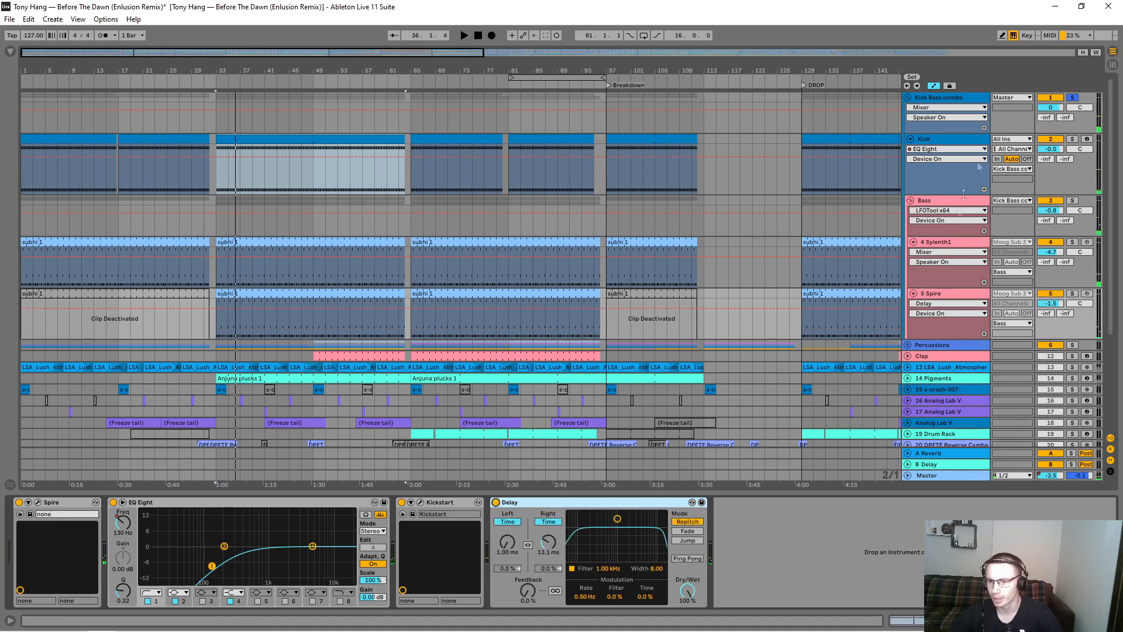
Step: Collapse the Kick Bass combo group, and expand and solo the Percussions group
left_click(908, 97)
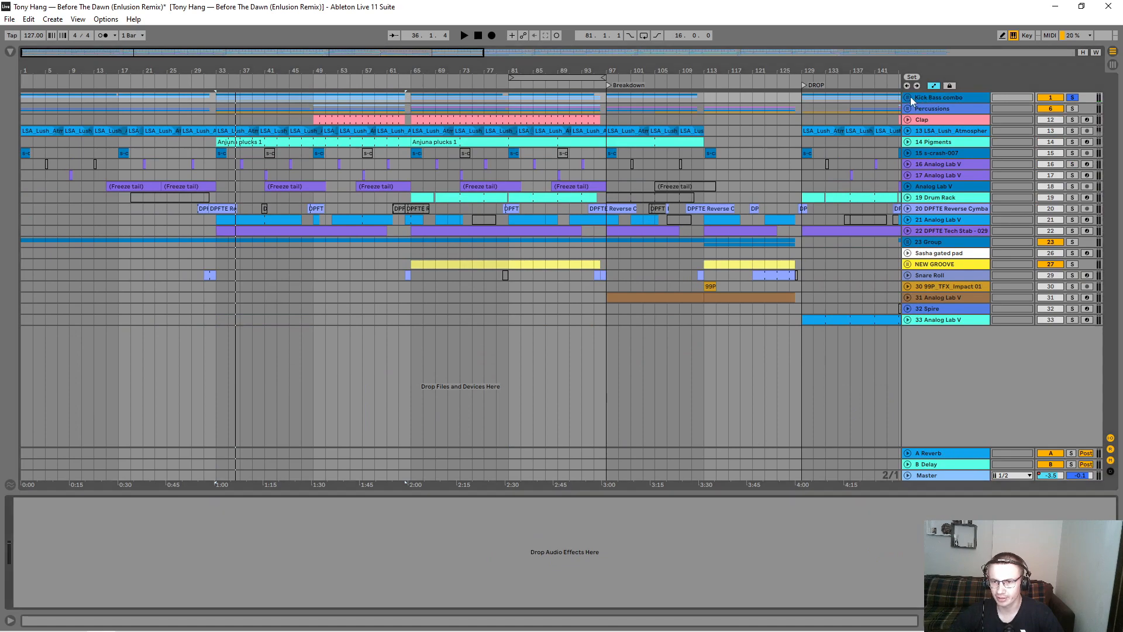
left_click(910, 96)
left_click_drag(432, 66, 432, 35)
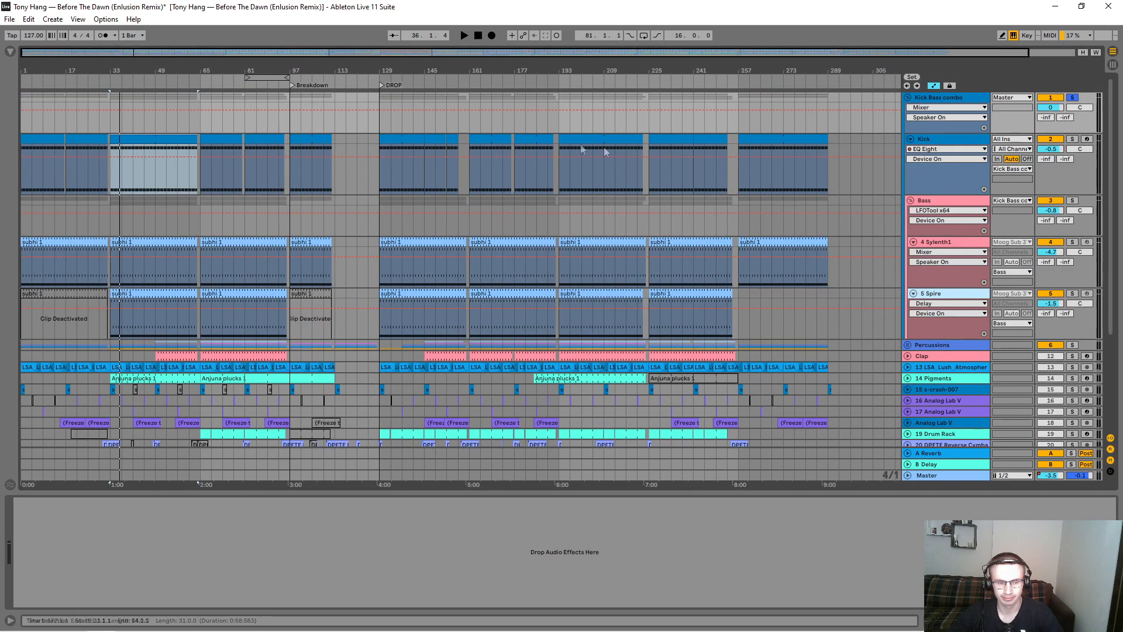
left_click(907, 97)
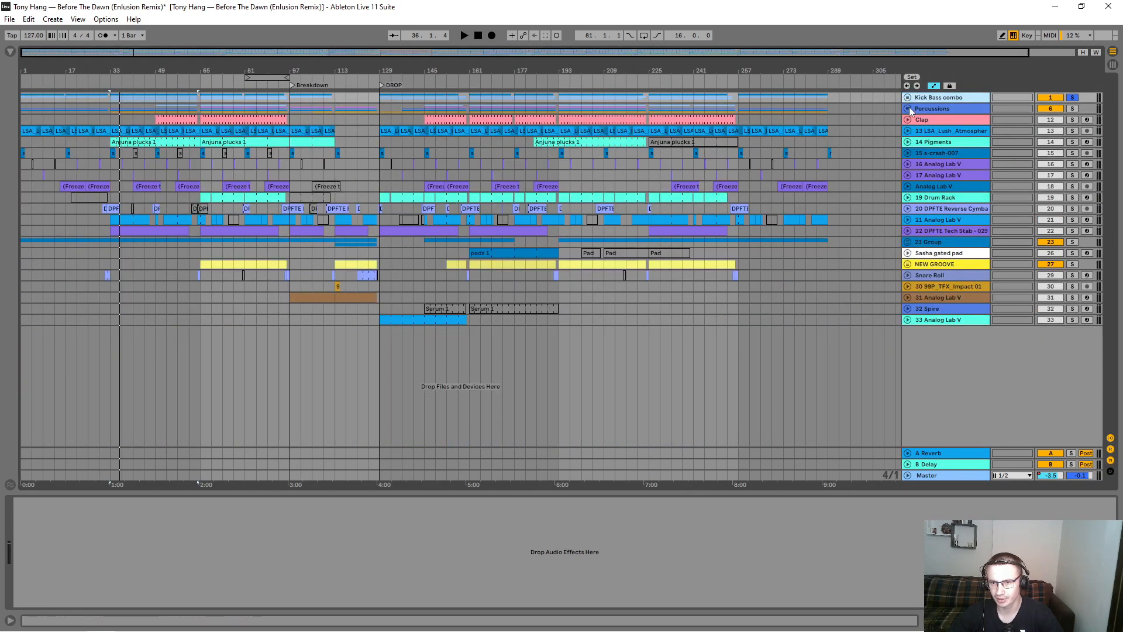
left_click(908, 108)
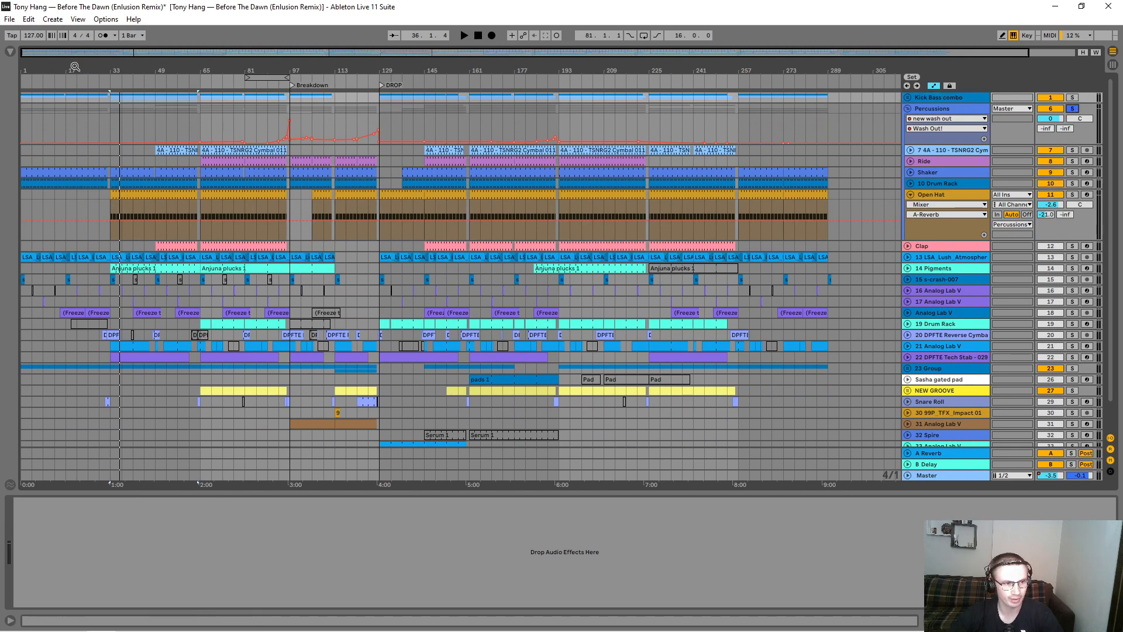
Step: Unfold and solo the TSNRG2 Cymbal track in the Percussions group and play its clip from bar 49
left_click(910, 150)
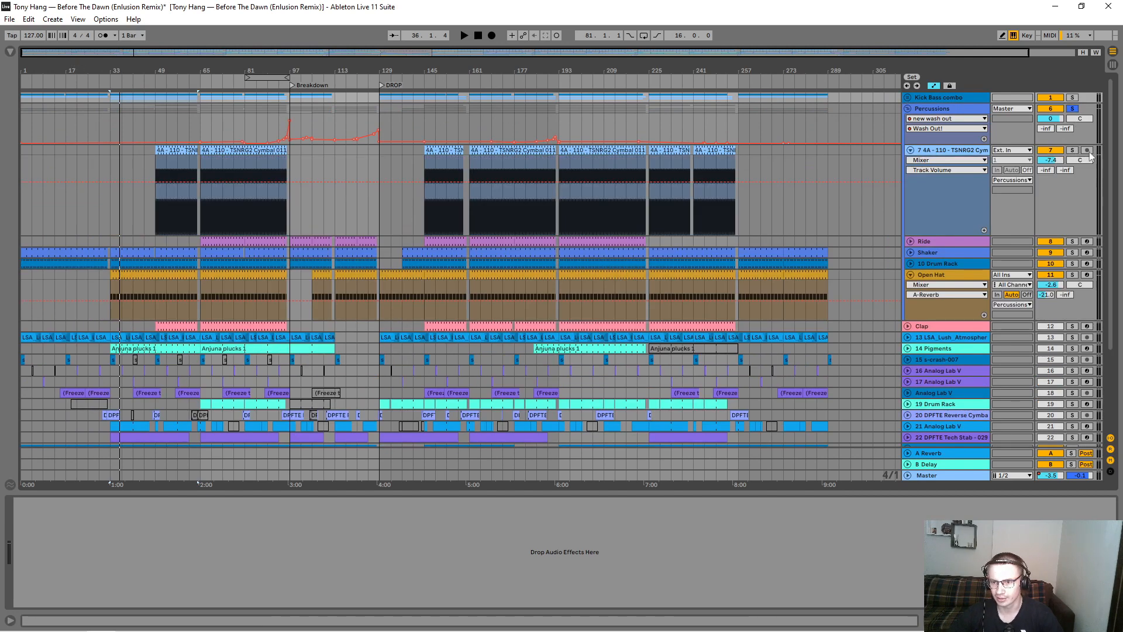
left_click(1073, 150)
left_click(174, 151)
key("space")
key("space")
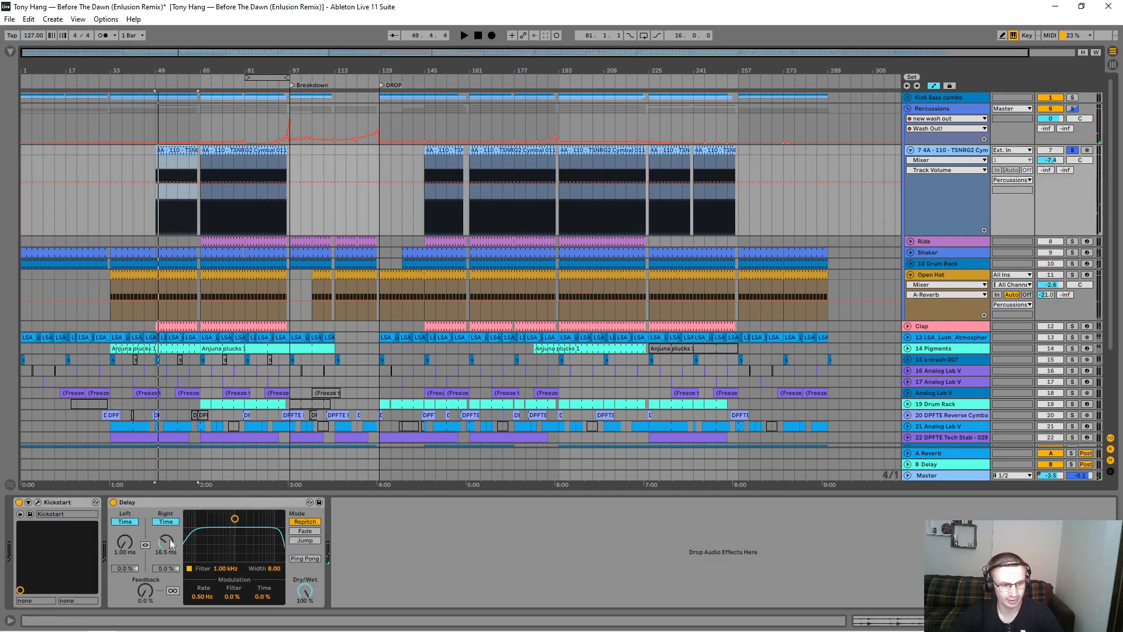
Step: Examine the Kickstart plug-in's sidechain settings on the cymbal track, closing its window when done
left_click(37, 502)
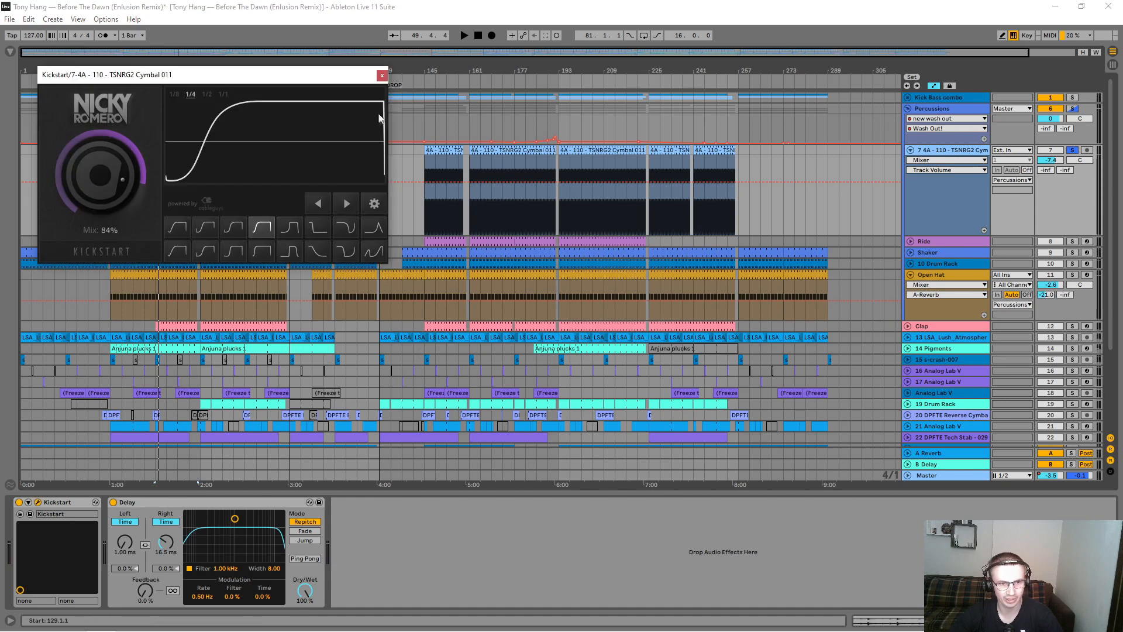
left_click(385, 76)
left_click(958, 165)
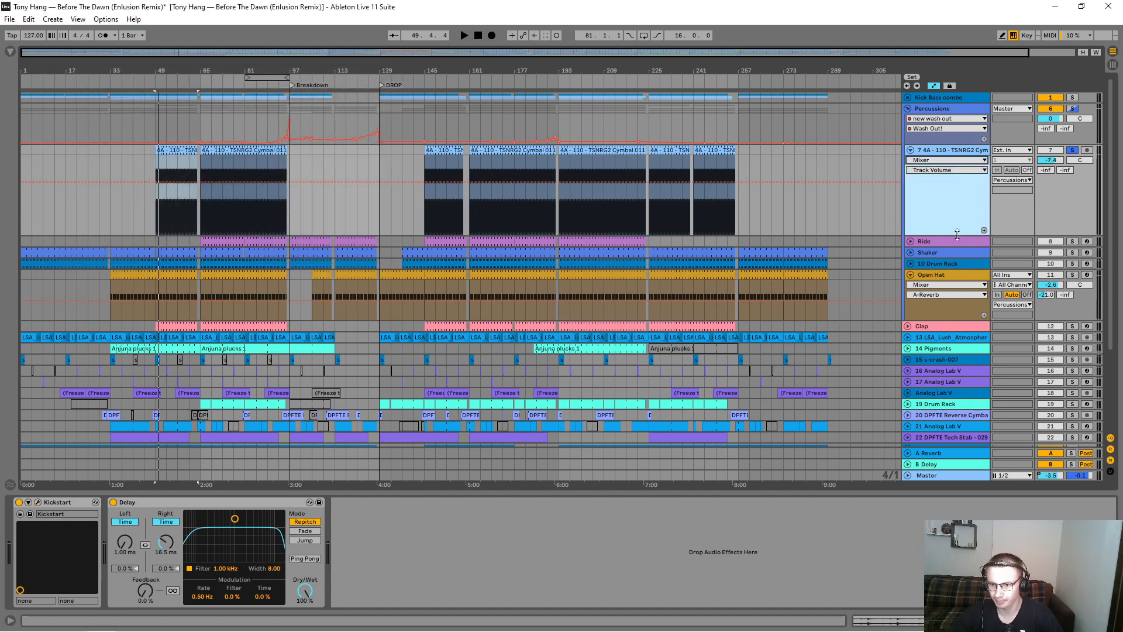
Step: Solo and unfold the Ride track in the Percussions group and play it from bar 77
left_click(1072, 241)
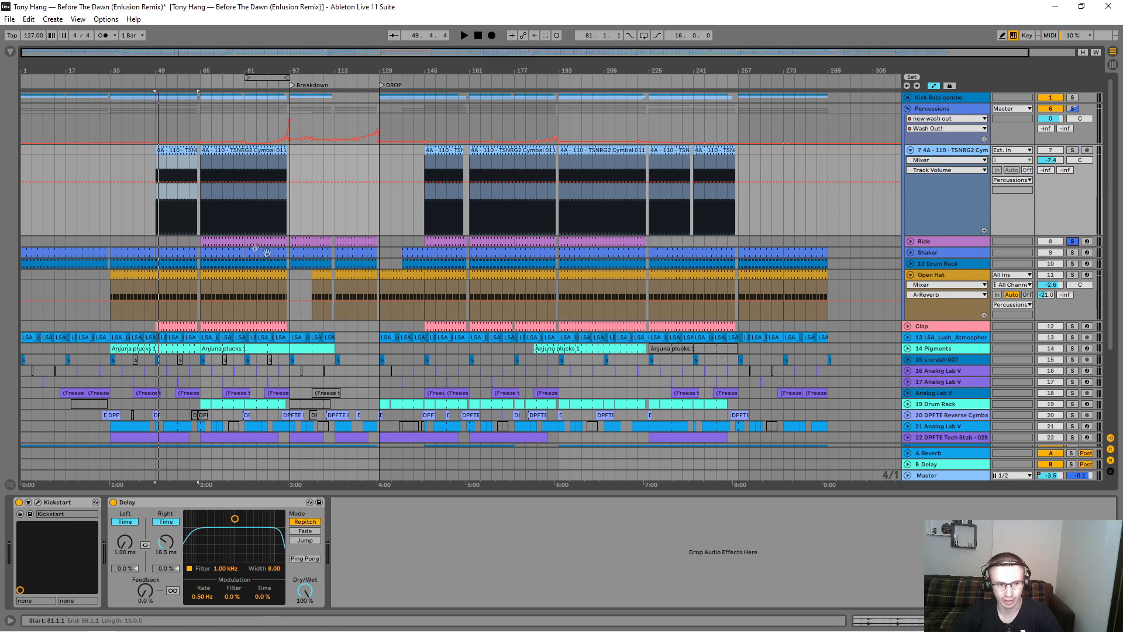
left_click(911, 241)
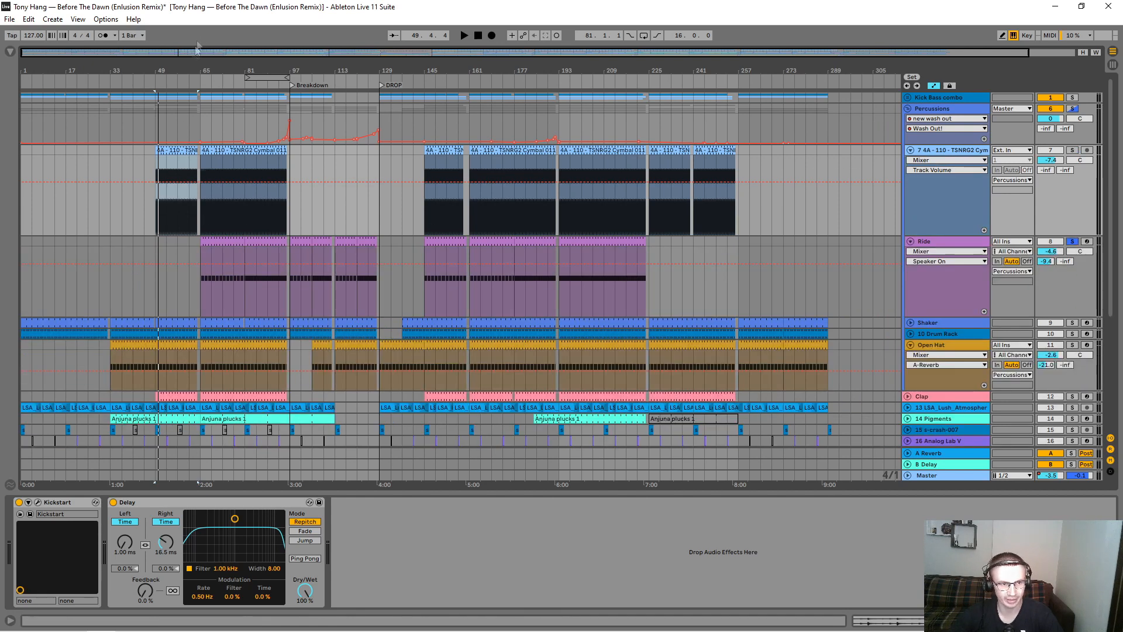
left_click_drag(198, 69, 198, 146)
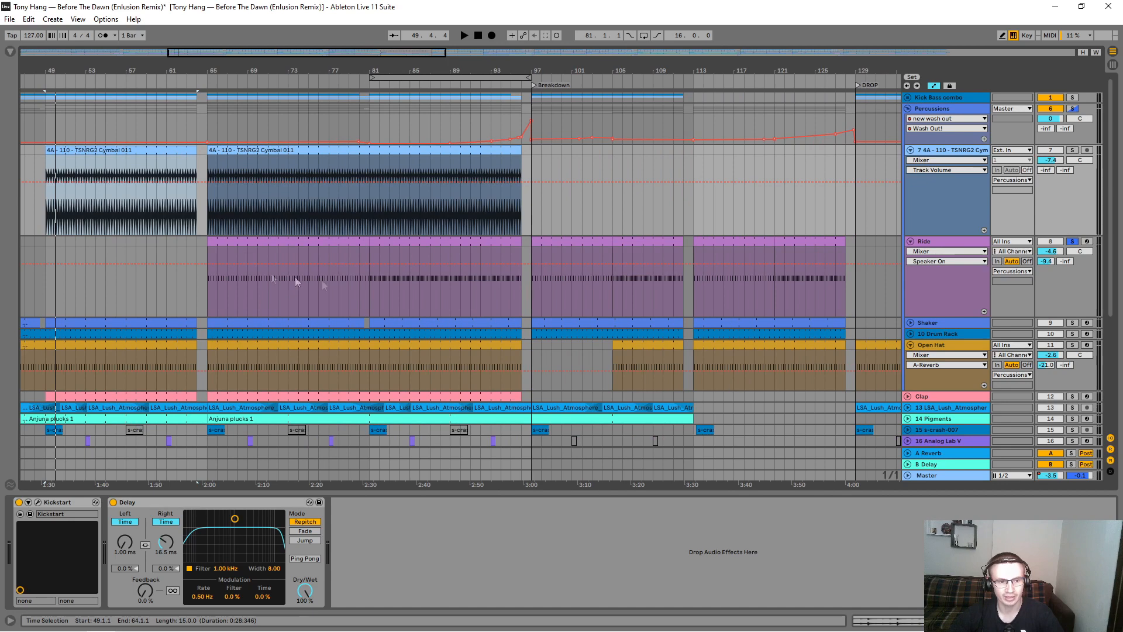
left_click(329, 297)
key("space")
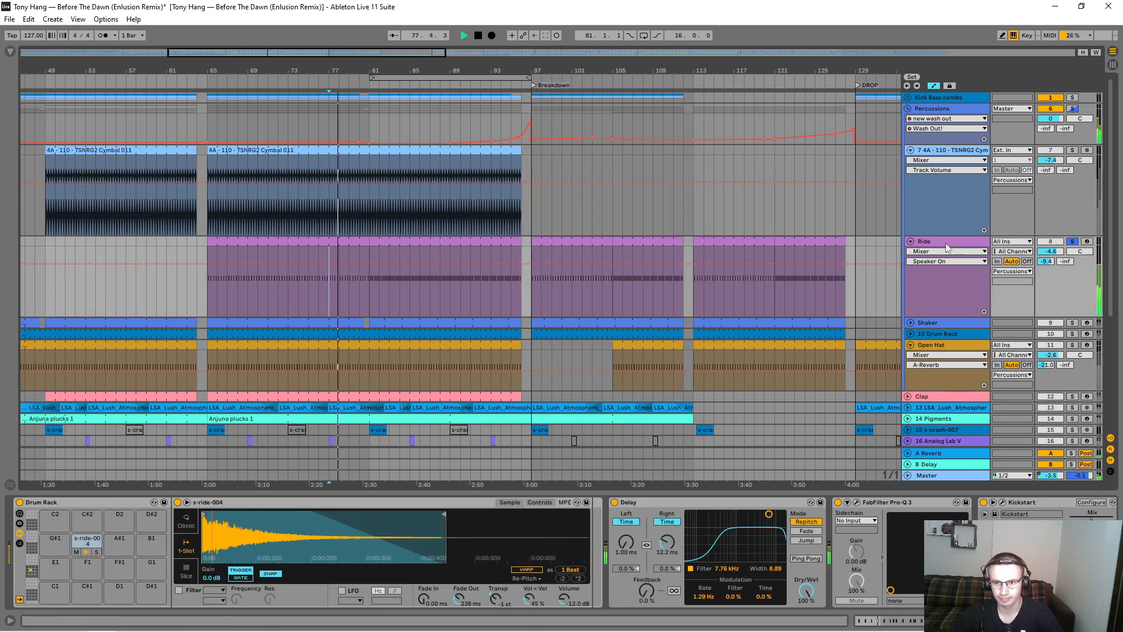
key("space")
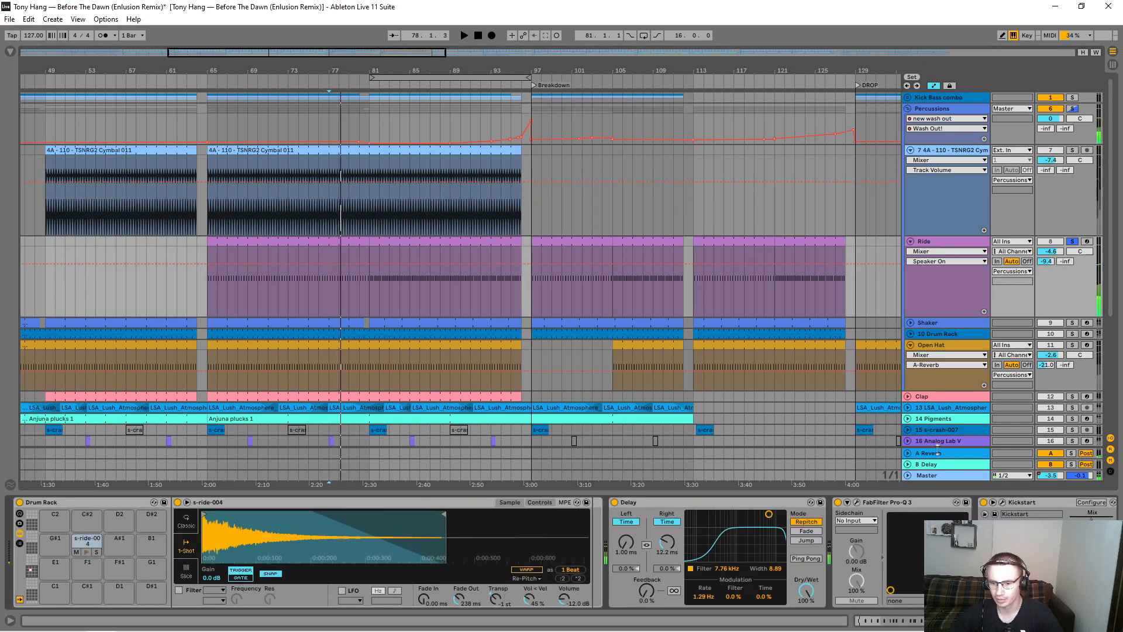
Step: Examine the Ride track's Delay and Kickstart settings, closing the plug-in window when done
left_click(654, 503)
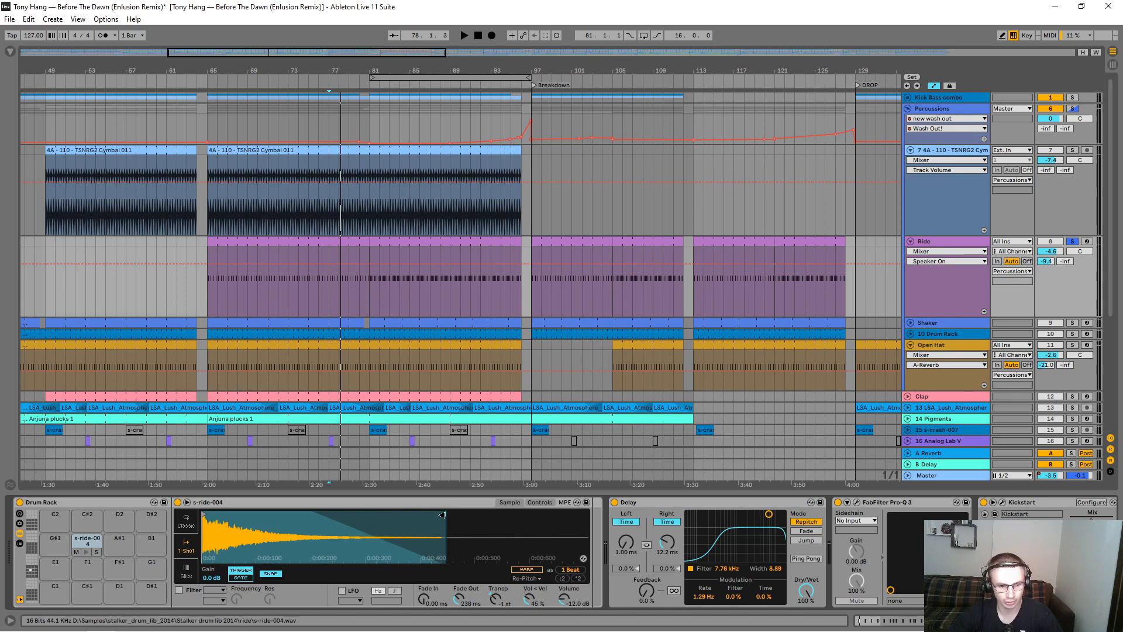
left_click(1002, 502)
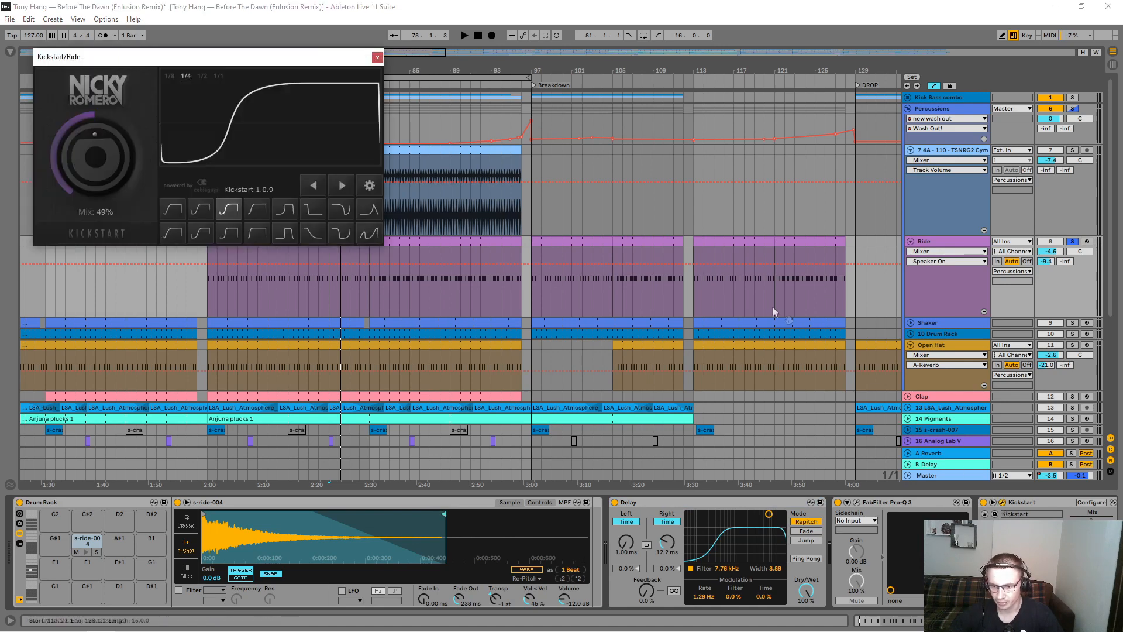
left_click(378, 58)
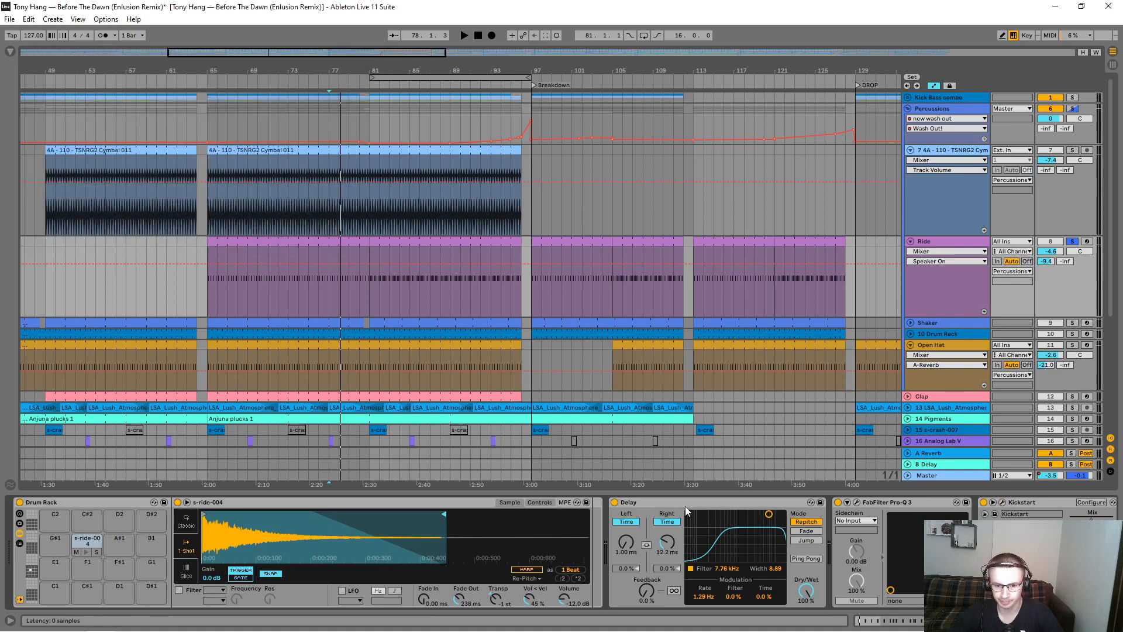
Step: Play the Ride track from bar 79 and examine its notes up close around bar 81
left_click(351, 294)
key("space")
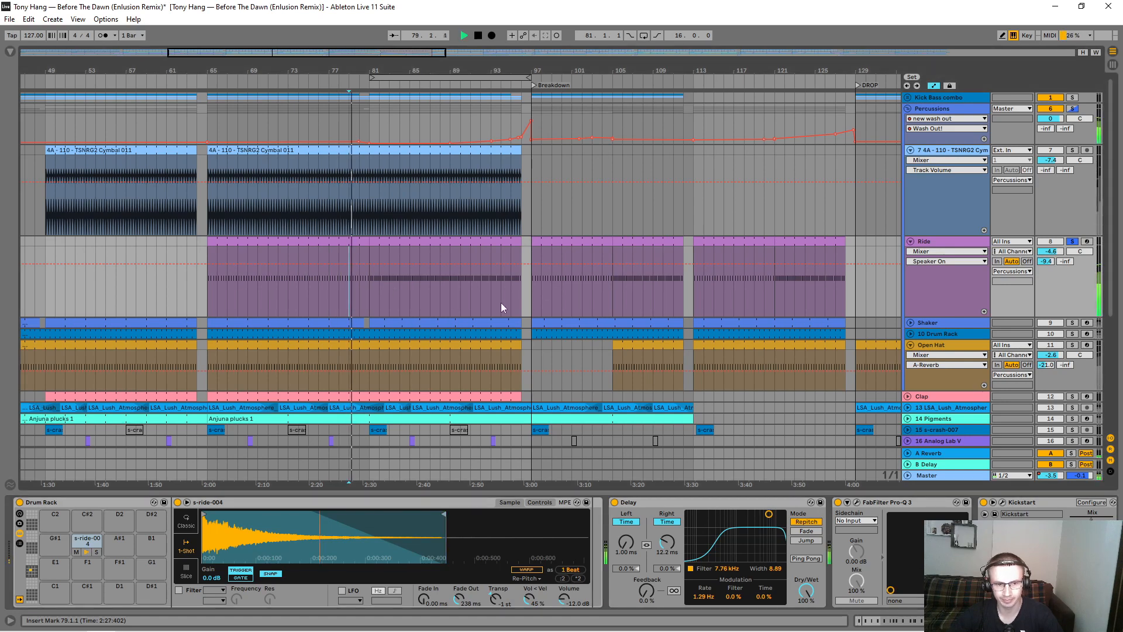
left_click_drag(368, 69, 368, 71)
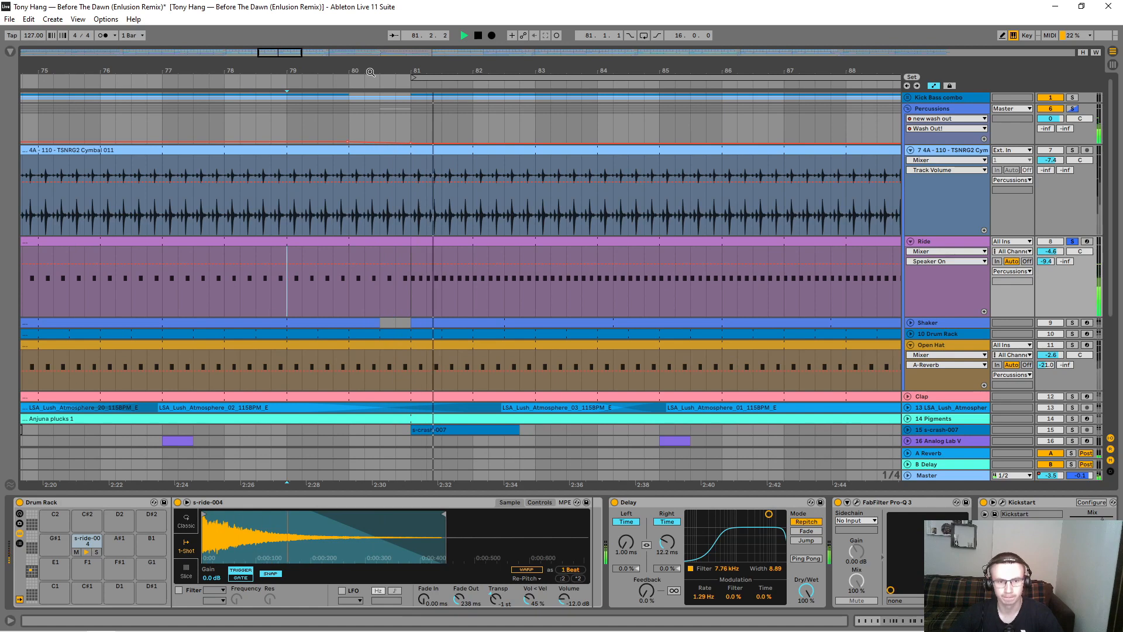
Step: Show the Ride track's Kickstart Mix automation and replay the passage from bar 79 and from bar 81
left_click(936, 251)
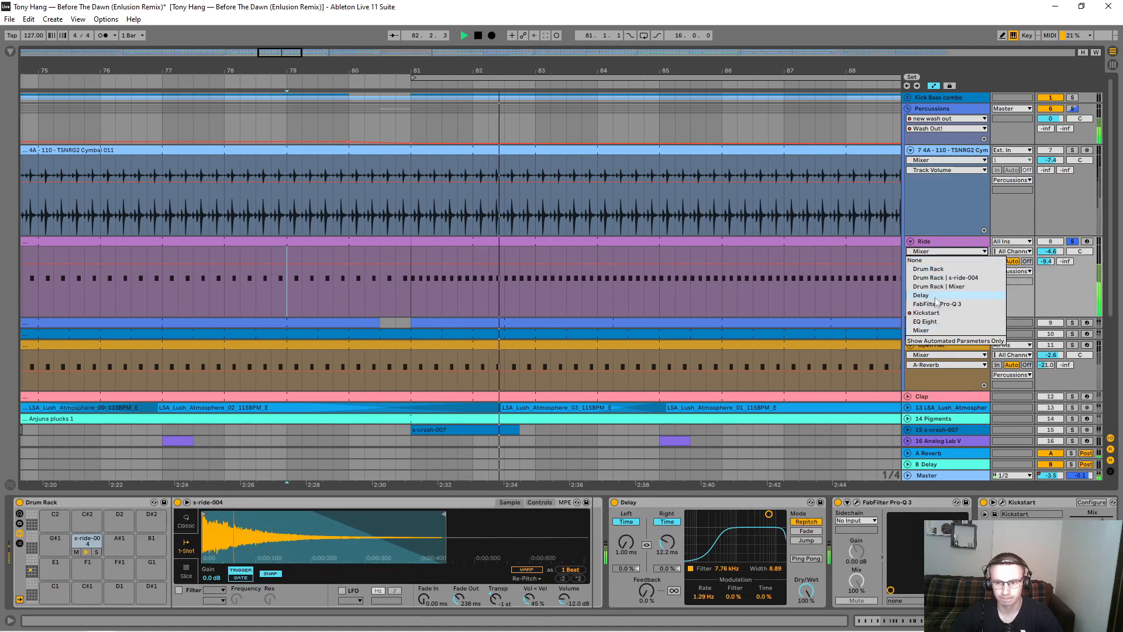
left_click(926, 312)
left_click(279, 258)
key("space")
key("space")
left_click(906, 266)
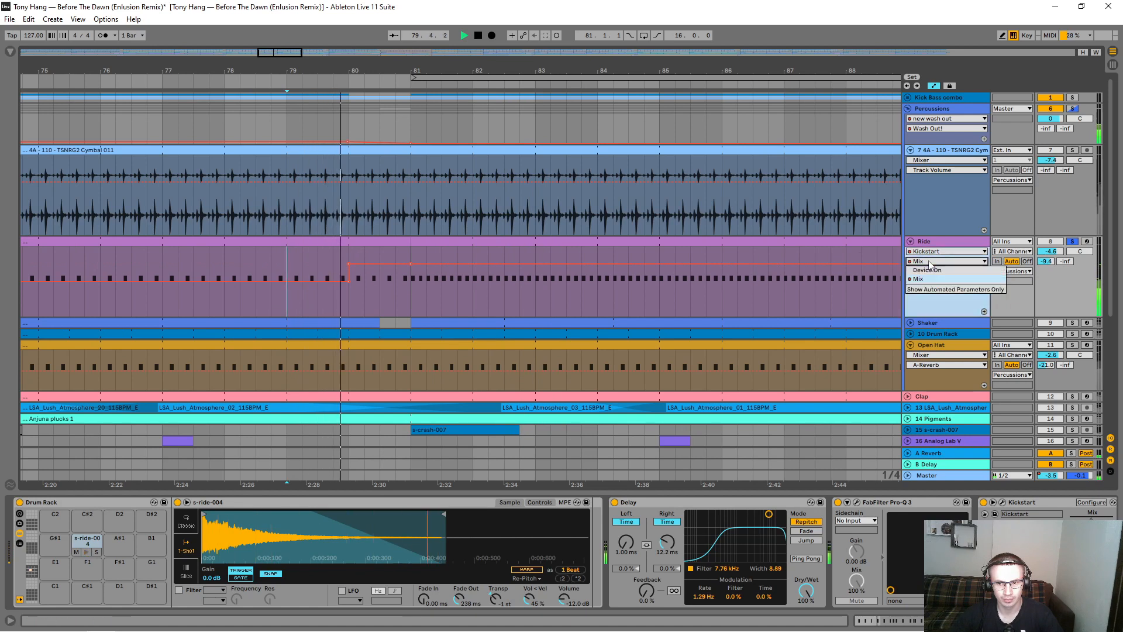
left_click(408, 298)
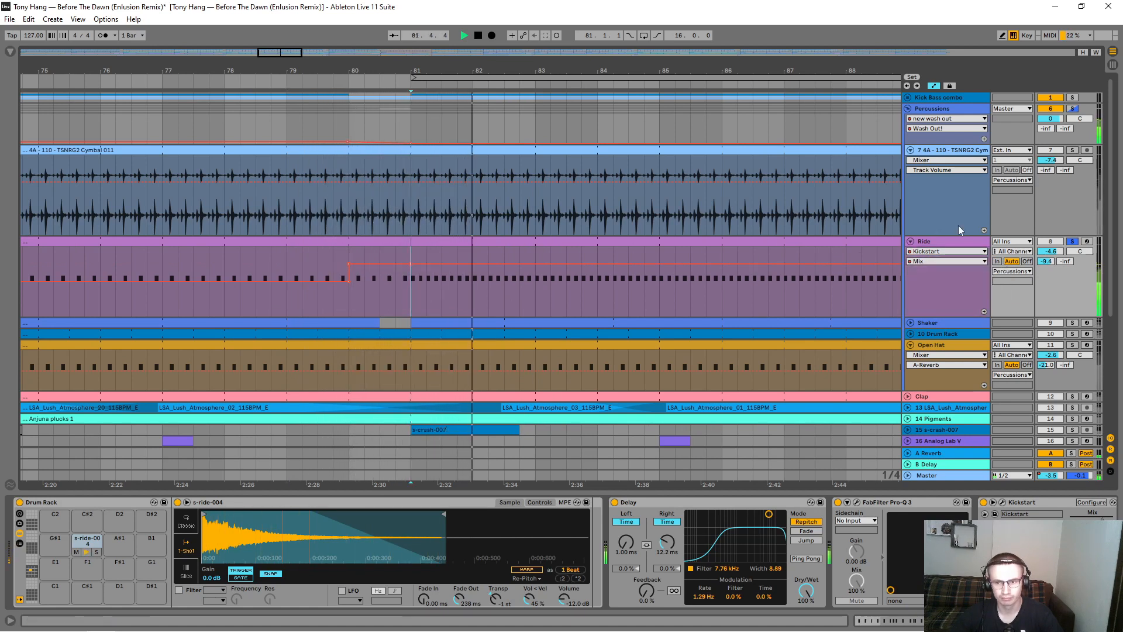
Step: Solo the Kick Bass combo group alongside the Ride track during playback, and stop playback
left_click_drag(569, 72, 516, 57)
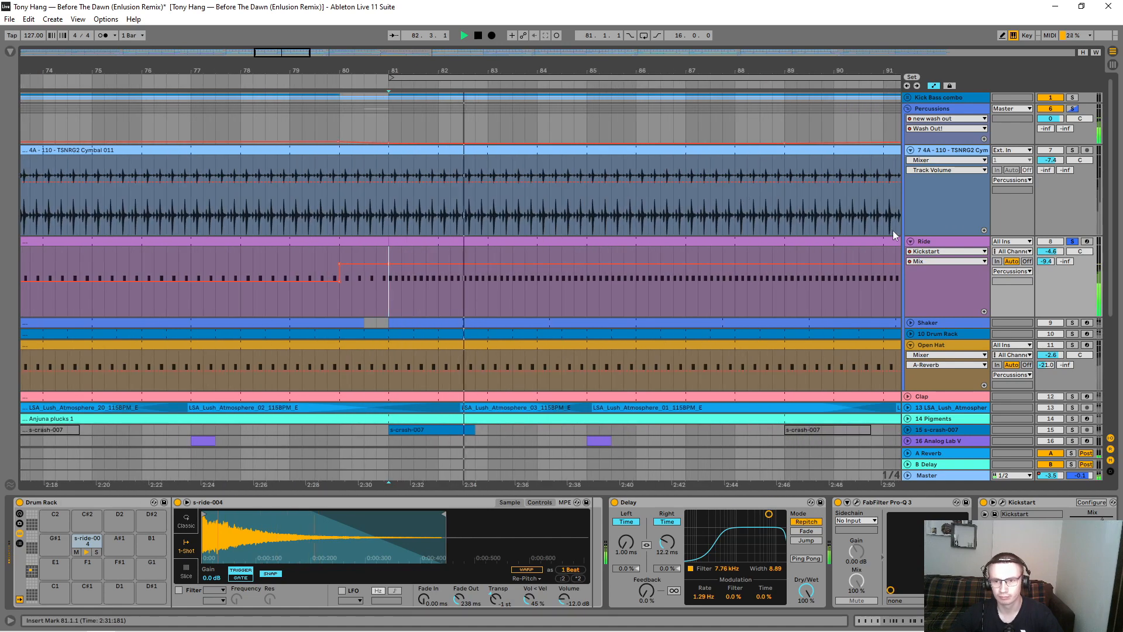
left_click(1075, 97, "ctrl")
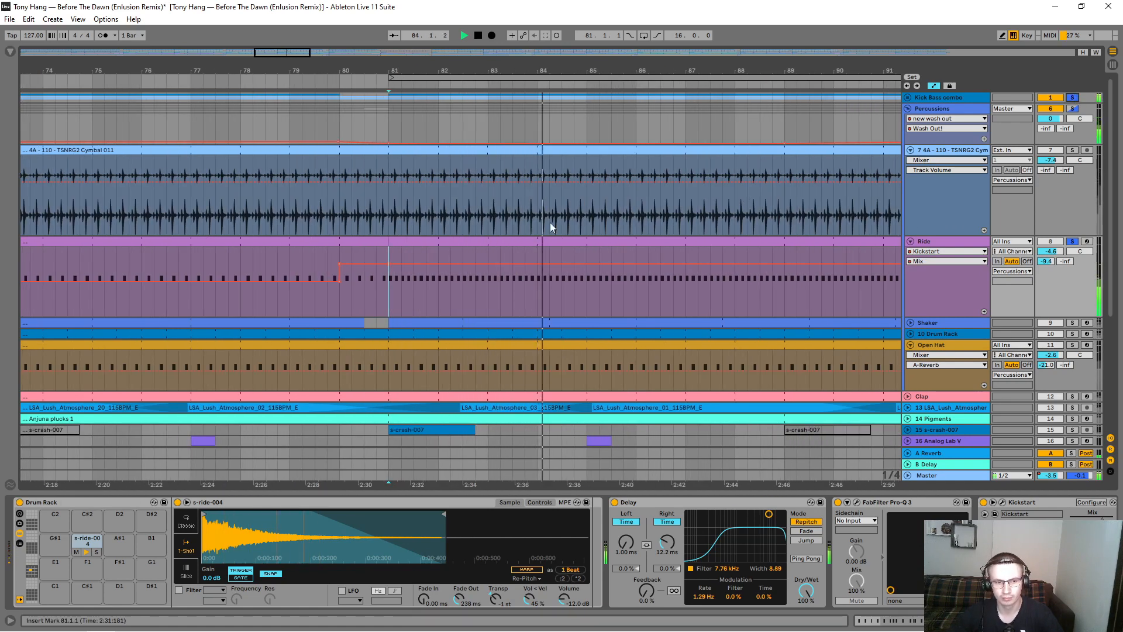
key("space")
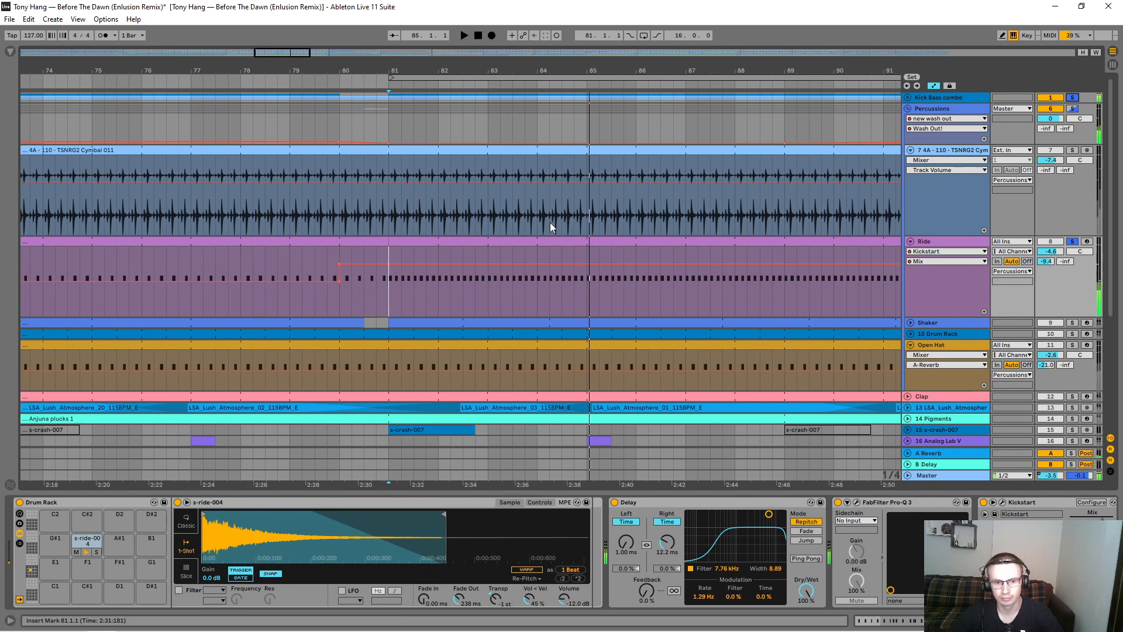
Step: Fold the Ride track, unfold and solo the Shaker track, and play its clip from bar 65
left_click(934, 238)
left_click_drag(663, 68, 250, 82)
left_click(911, 241)
left_click(911, 252)
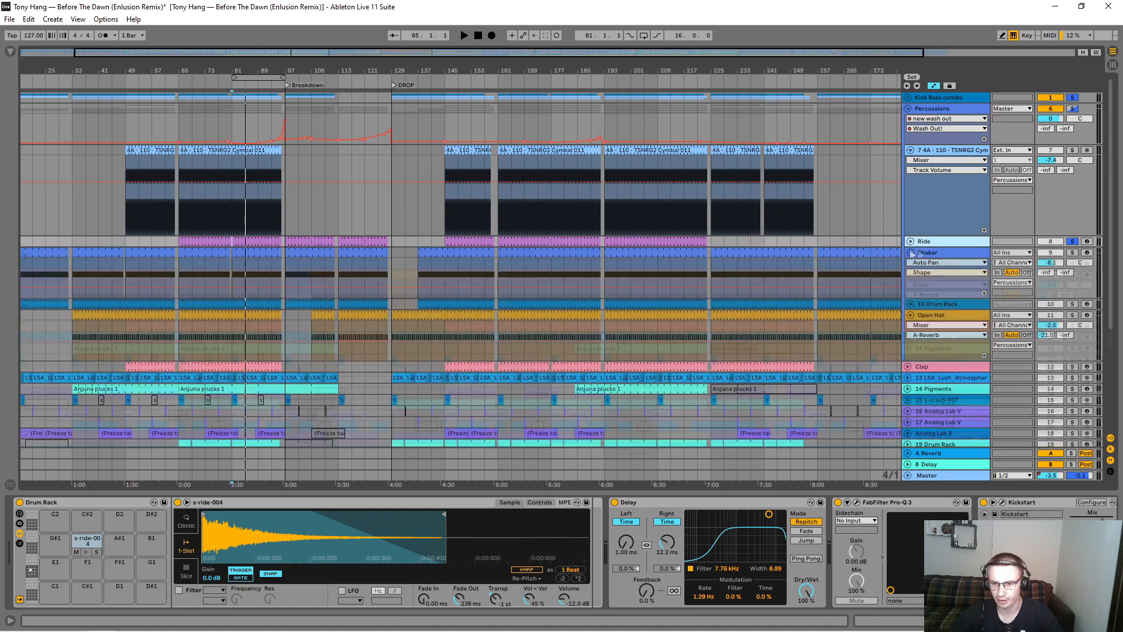
left_click(199, 255)
key("space")
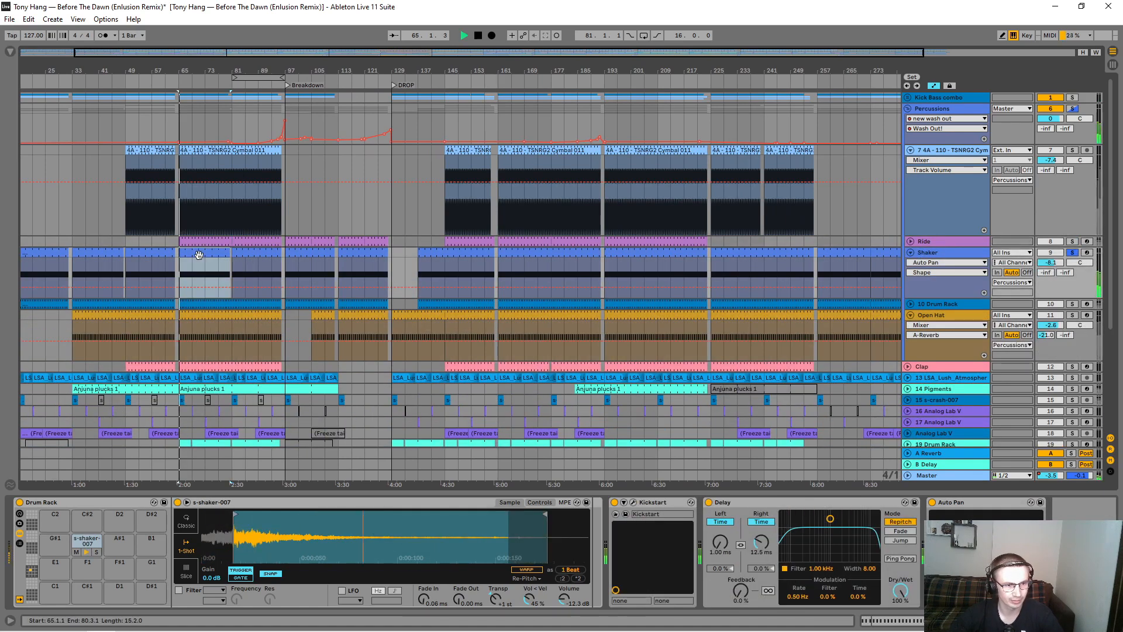
key("space")
Step: Unsolo the Shaker track and compare the full mix from bar 65 with the Shaker's Delay bypassed and re-enabled
left_click(764, 509)
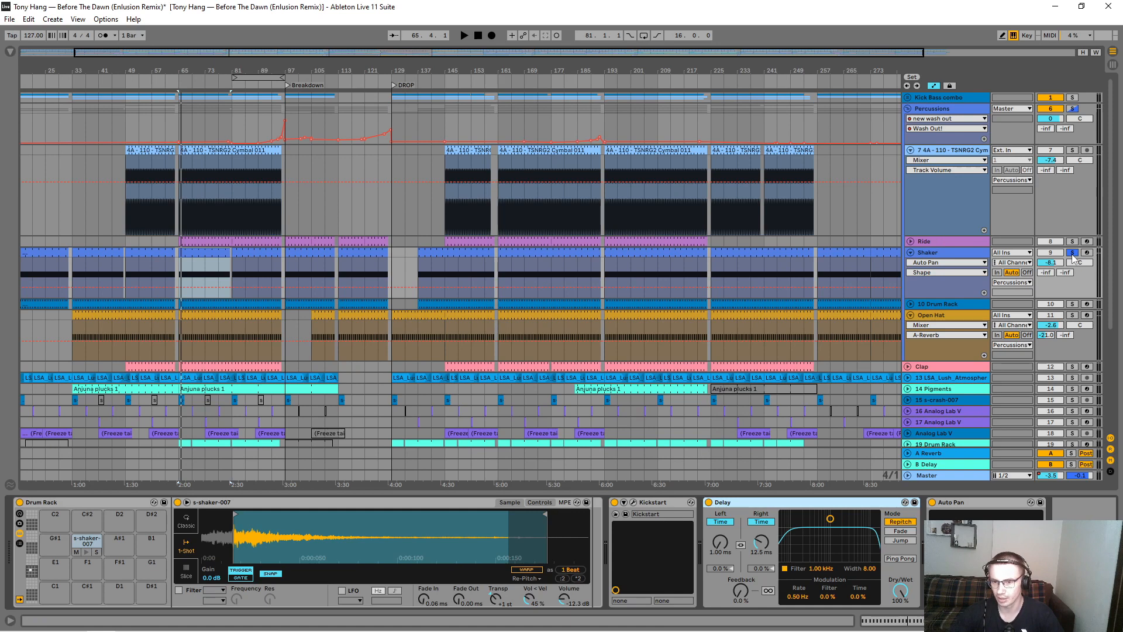
left_click(708, 502)
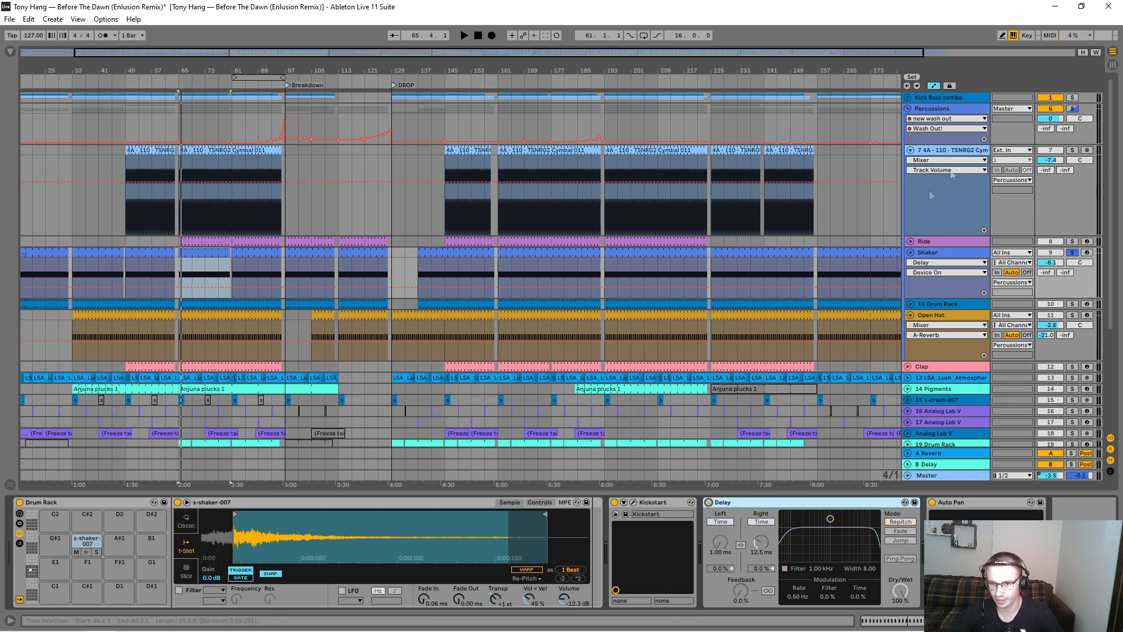
left_click(1072, 254)
key("space")
key("space")
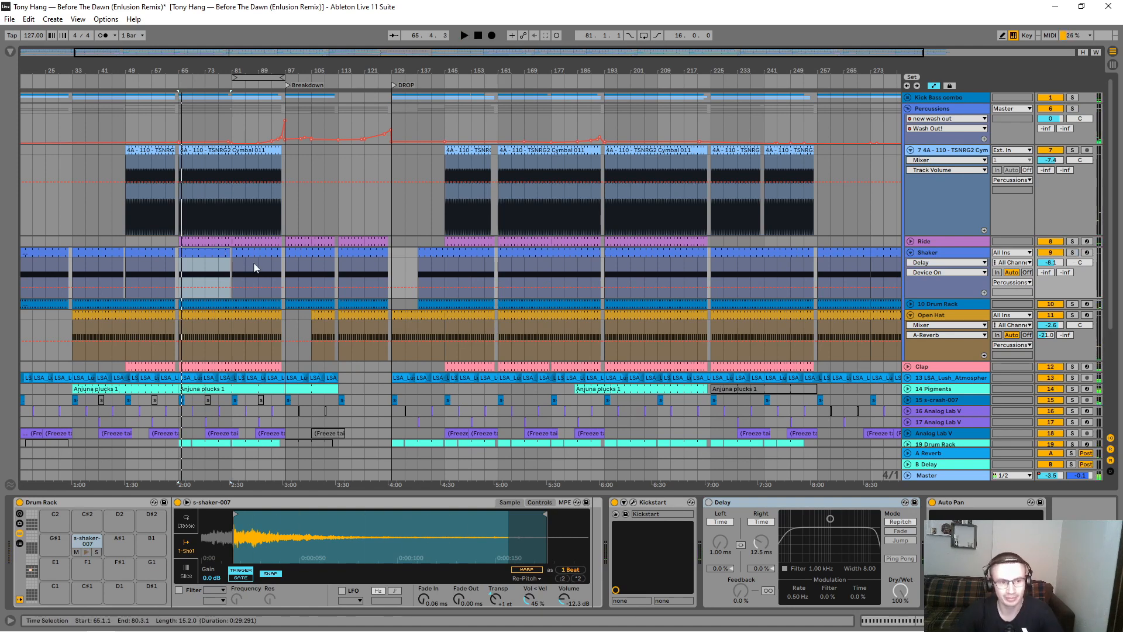
key("space")
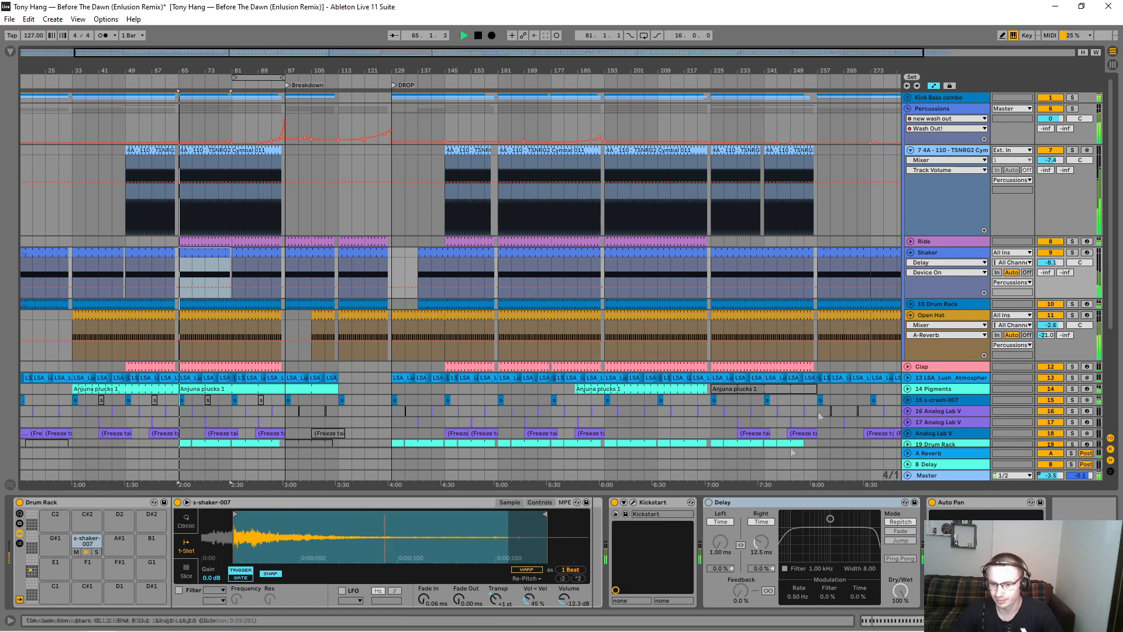
left_click(709, 502)
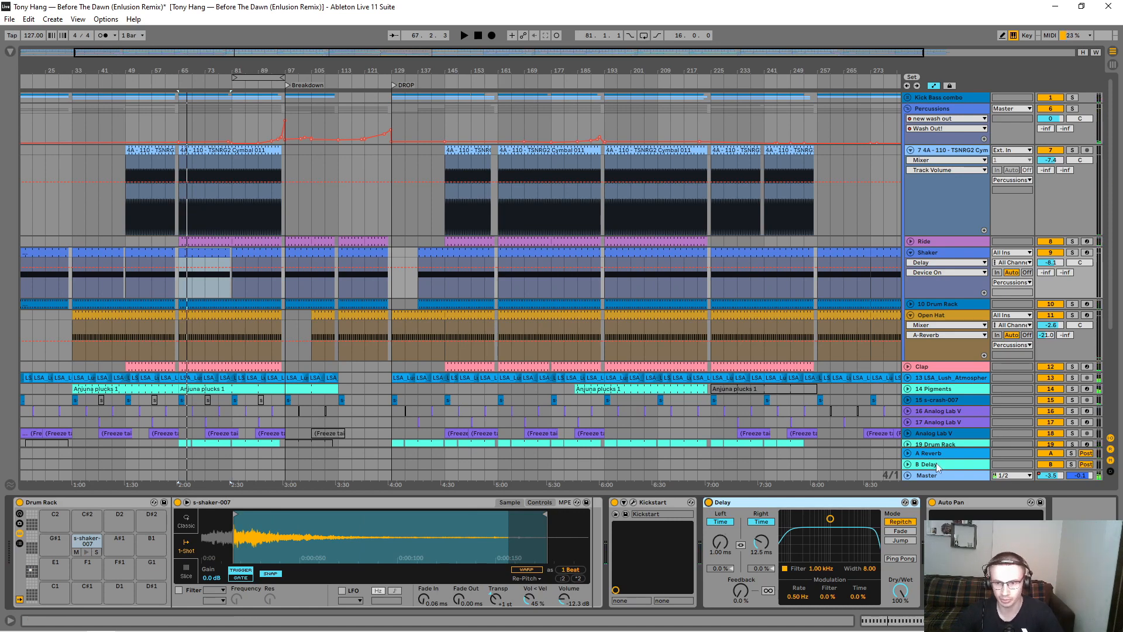
Step: Unfold and solo the 10 Drum Rack track, play its clip from bar 65, and briefly toggle the Shaker track's solo
left_click(936, 109)
scroll(950, 285, "down", 2)
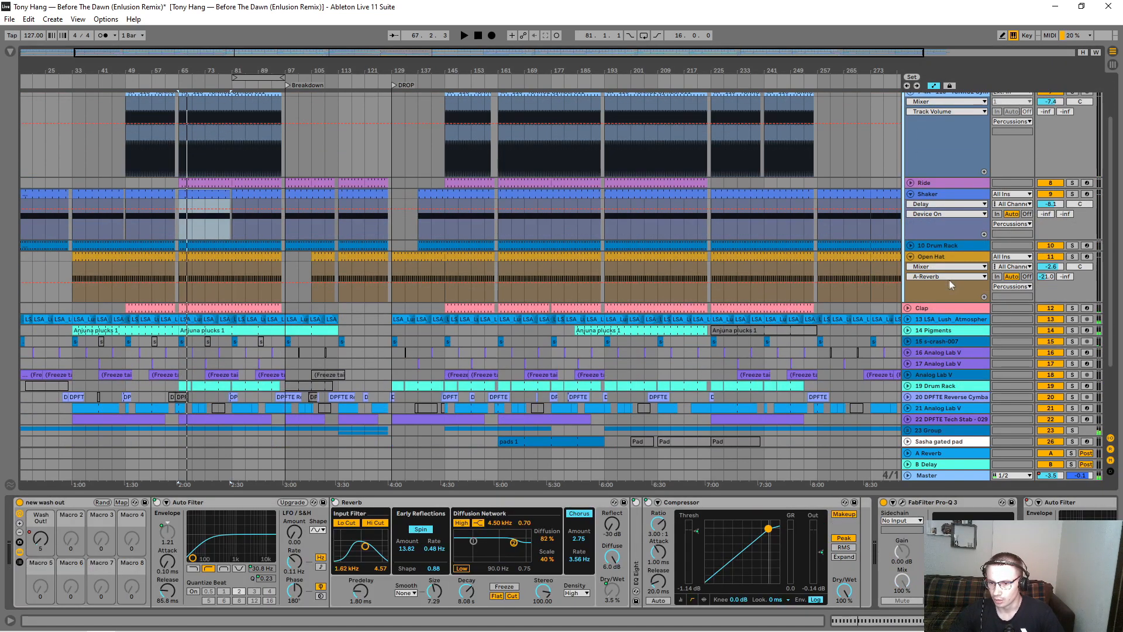
left_click(911, 247)
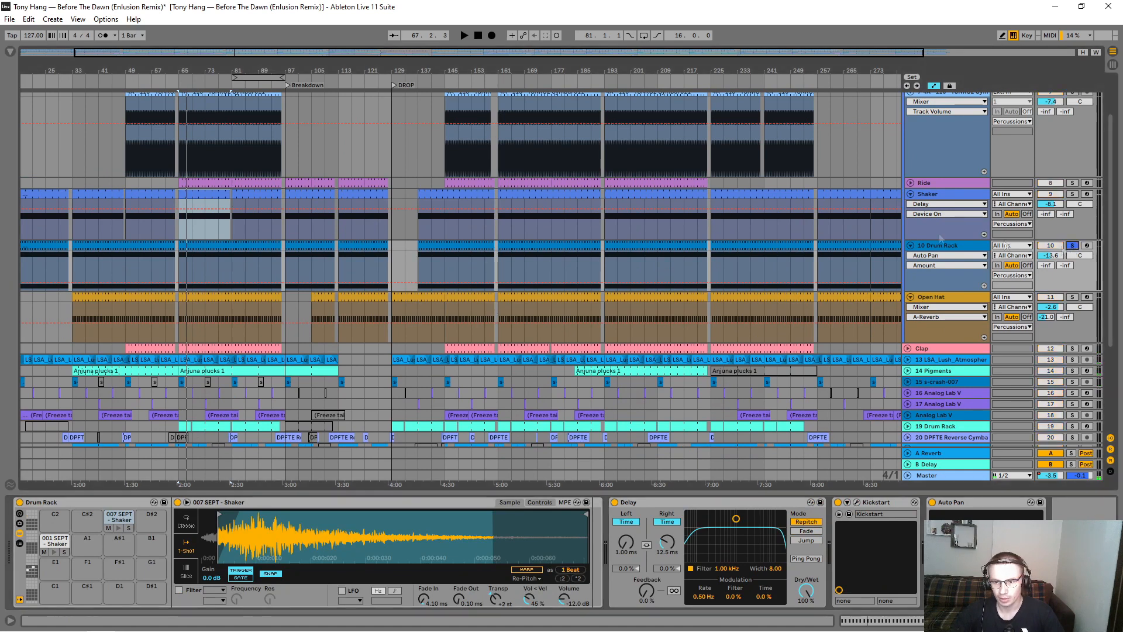
left_click(211, 247)
key("space")
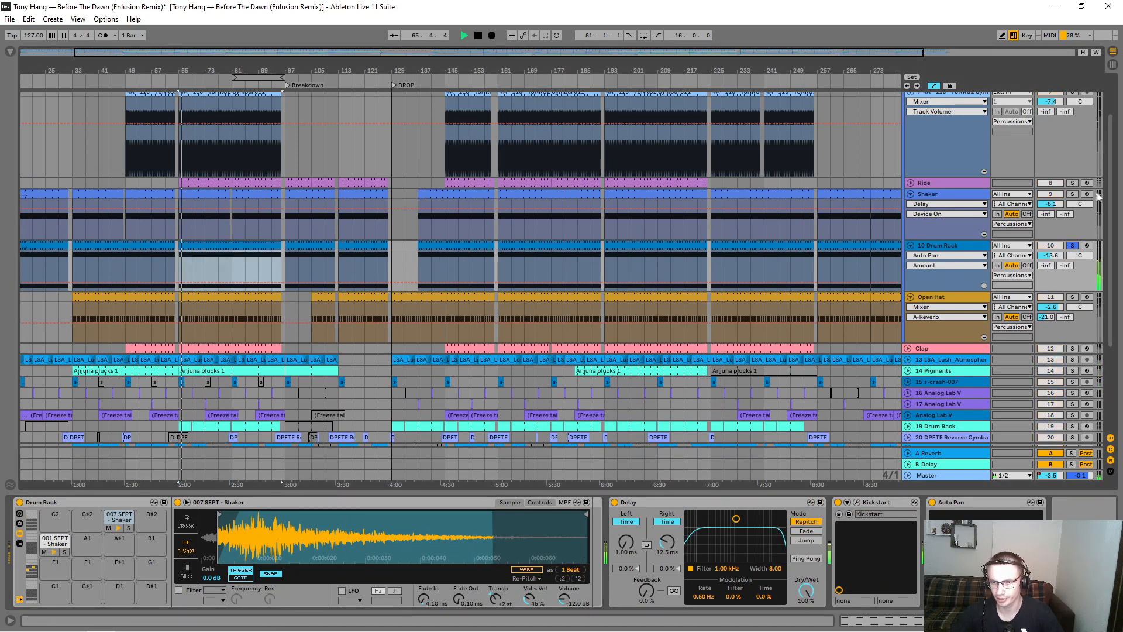
left_click(1073, 194)
left_click(1074, 194)
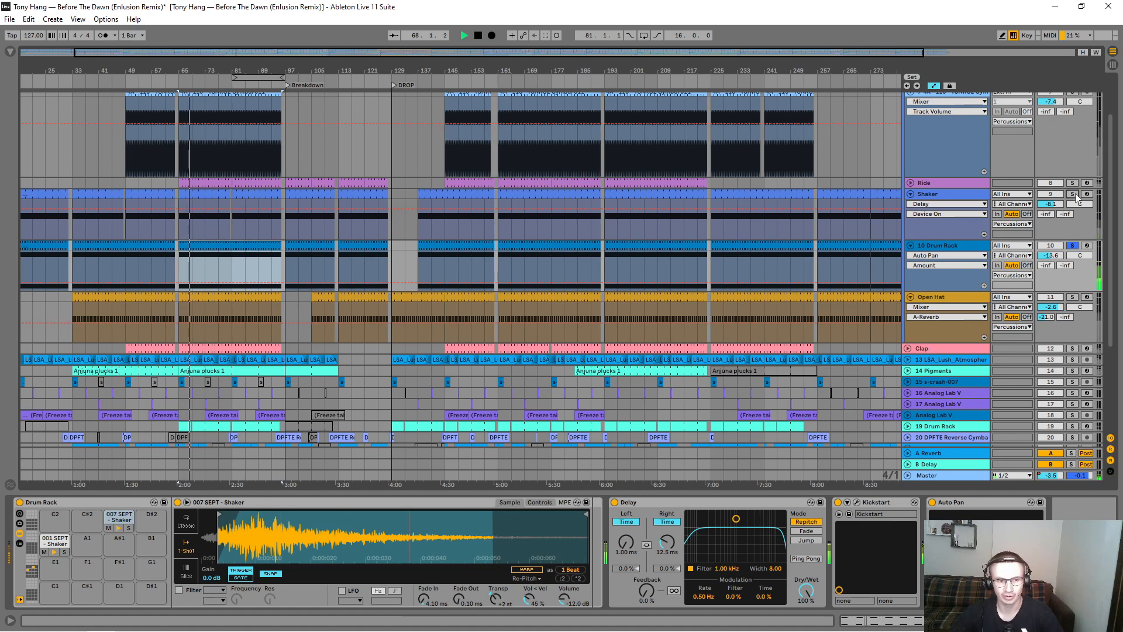
Step: Examine the 10 Drum Rack track's automation choices and shaker sample and the Shaker track's devices, folding the Shaker track
left_click(936, 256)
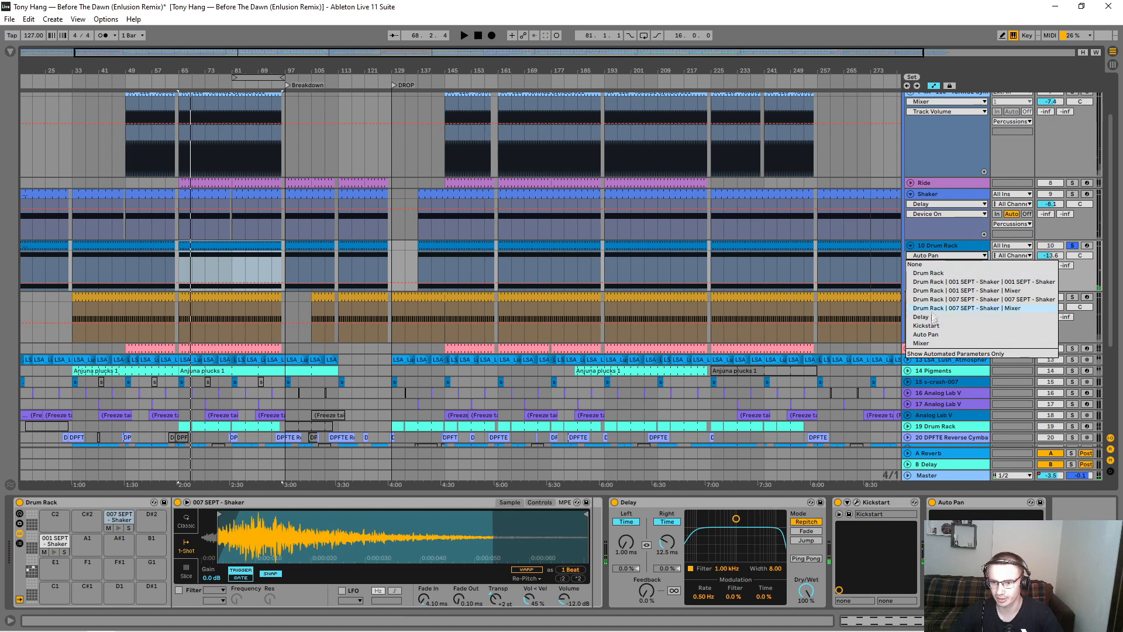
left_click(939, 250)
left_click(939, 249)
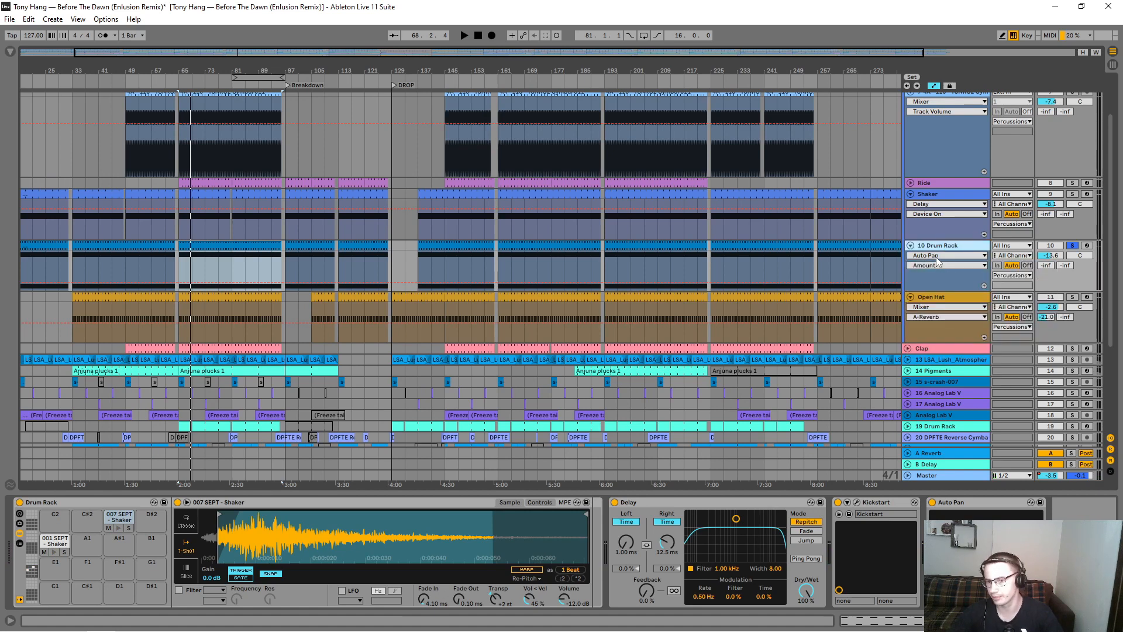
left_click(911, 195)
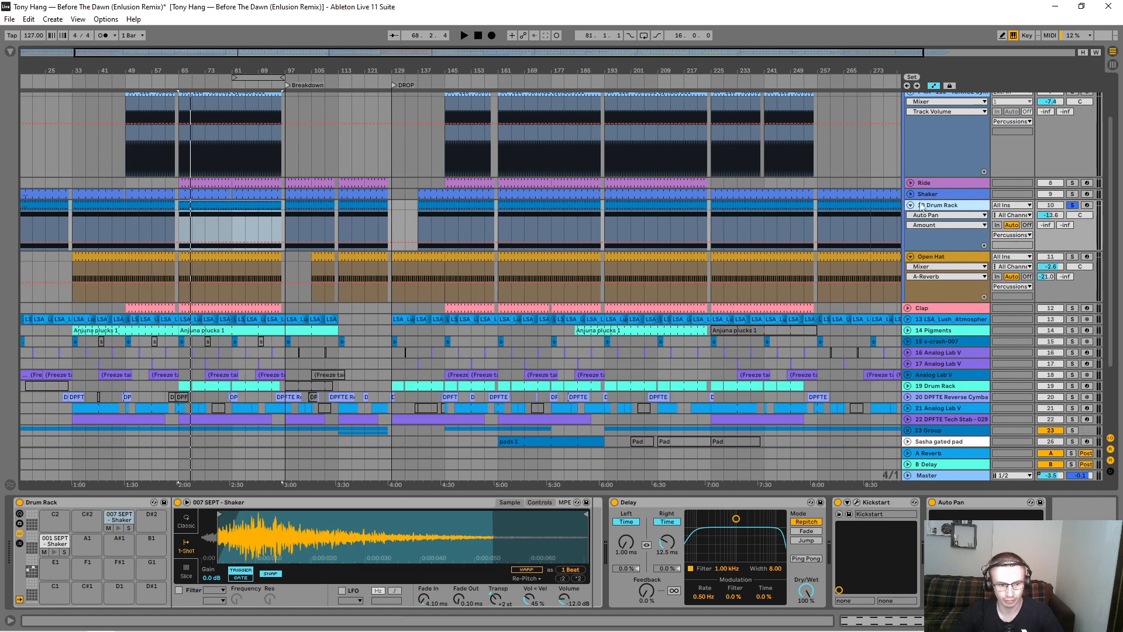
left_click_drag(212, 544, 232, 535)
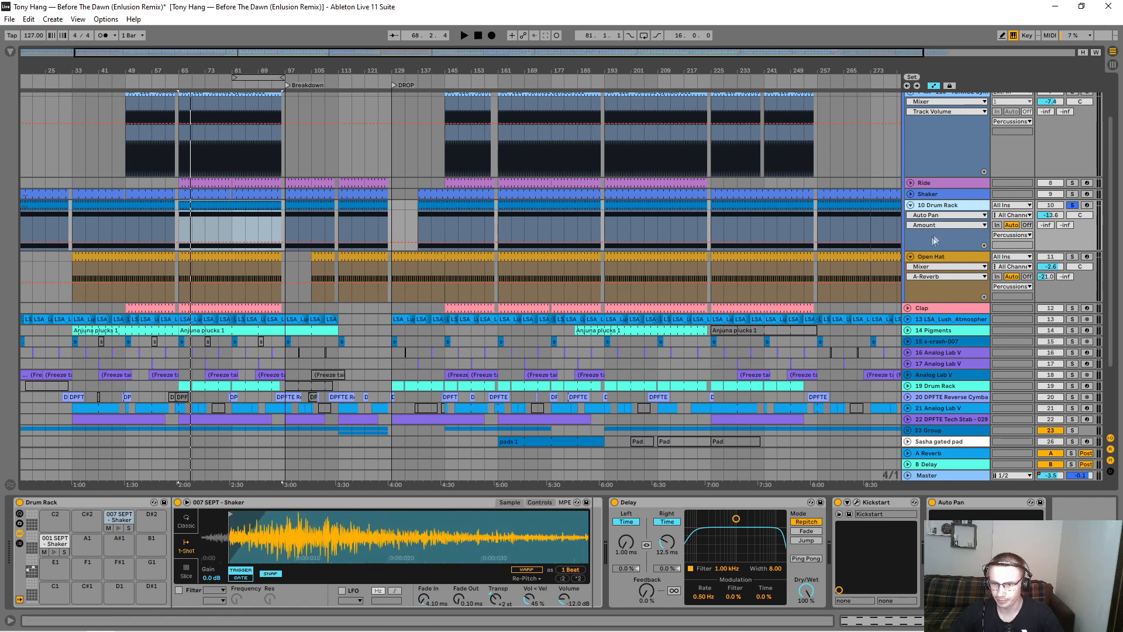
left_click(934, 197)
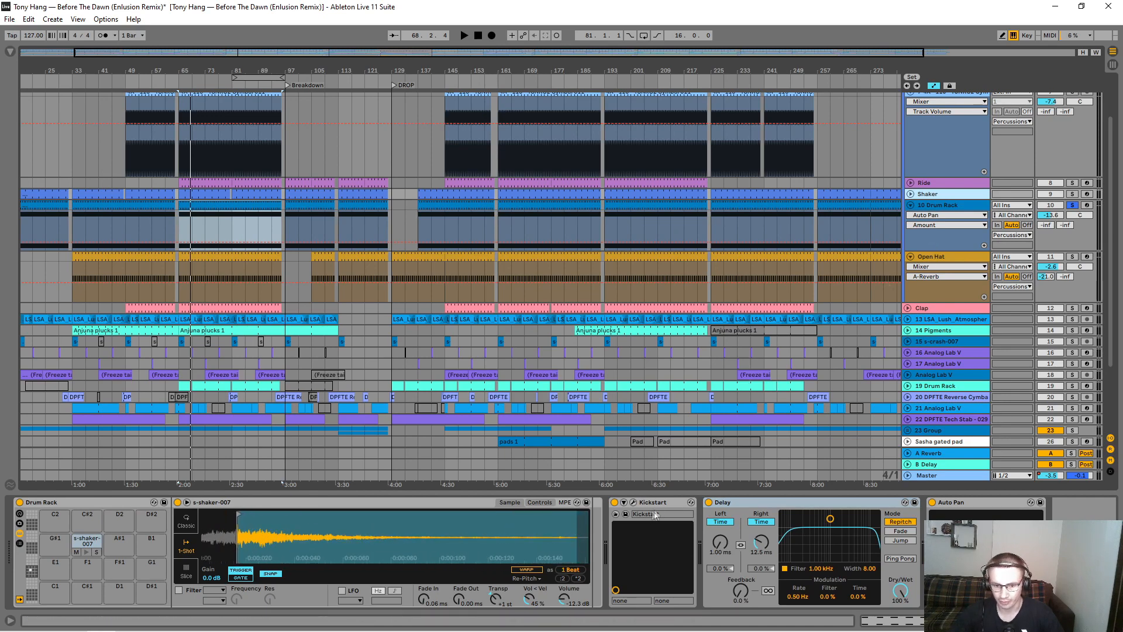
left_click(660, 507)
Step: Fold the 10 Drum Rack and Open Hat tracks, and unfold the Clap track to show its devices
left_click(910, 205)
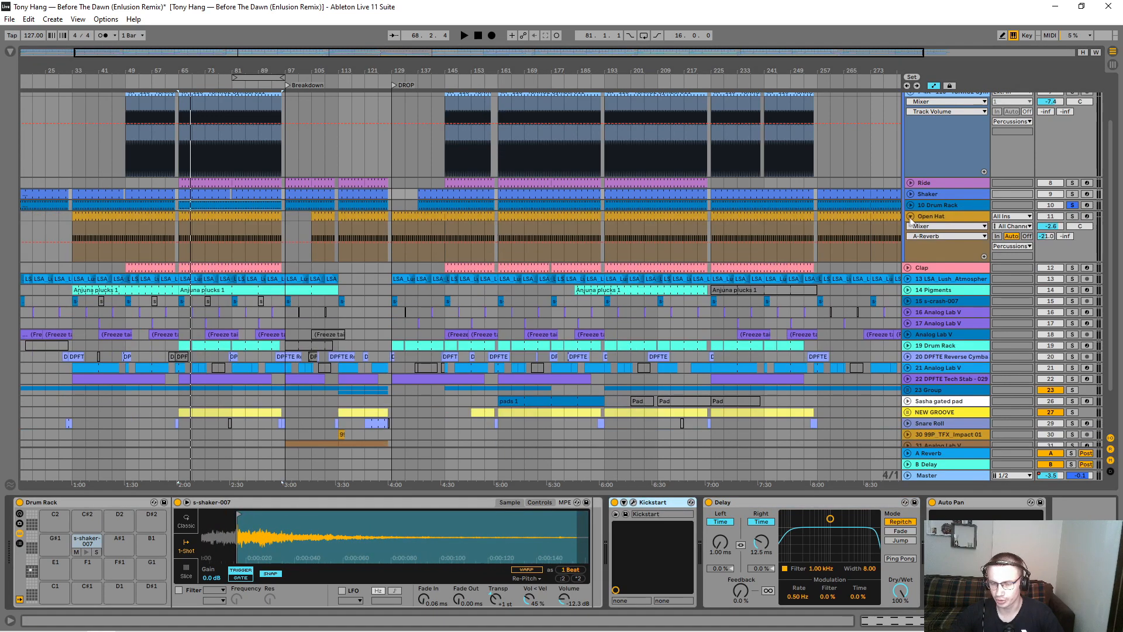
left_click(910, 216)
scroll(933, 243, "up", 2)
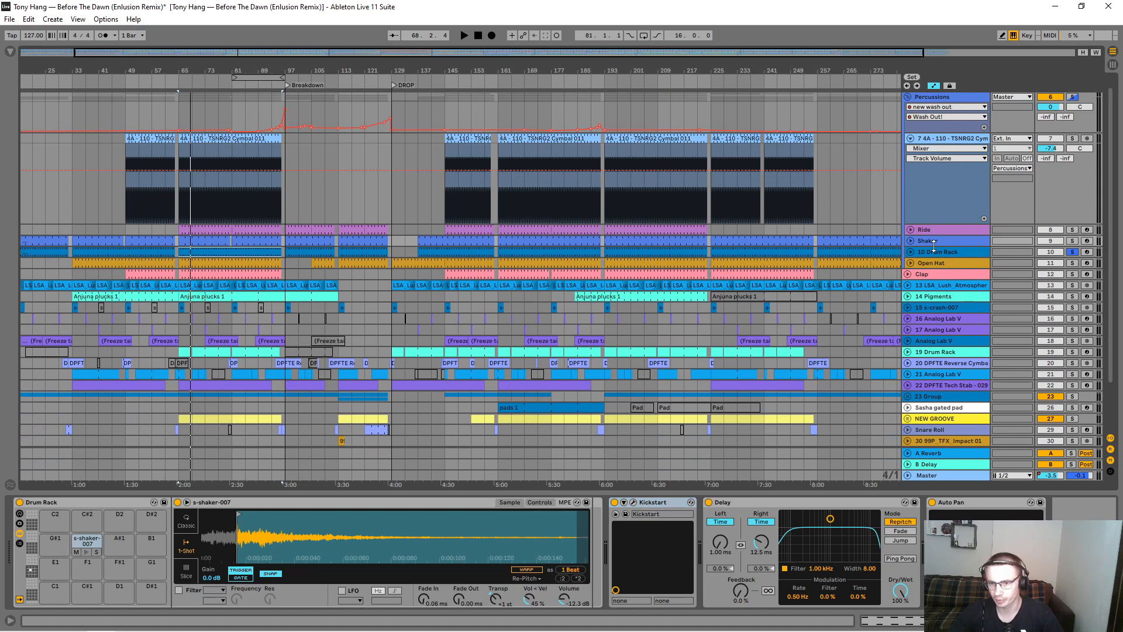
left_click(907, 274)
left_click(947, 280)
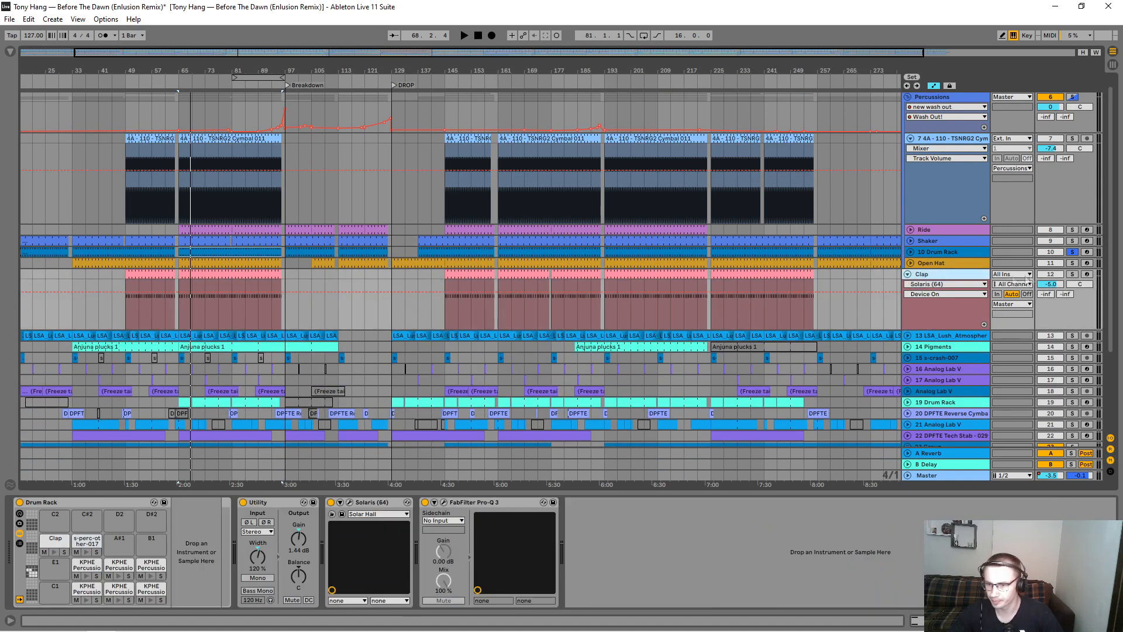
Step: Solo the Clap track and play its clip from bar 65
left_click(1072, 274)
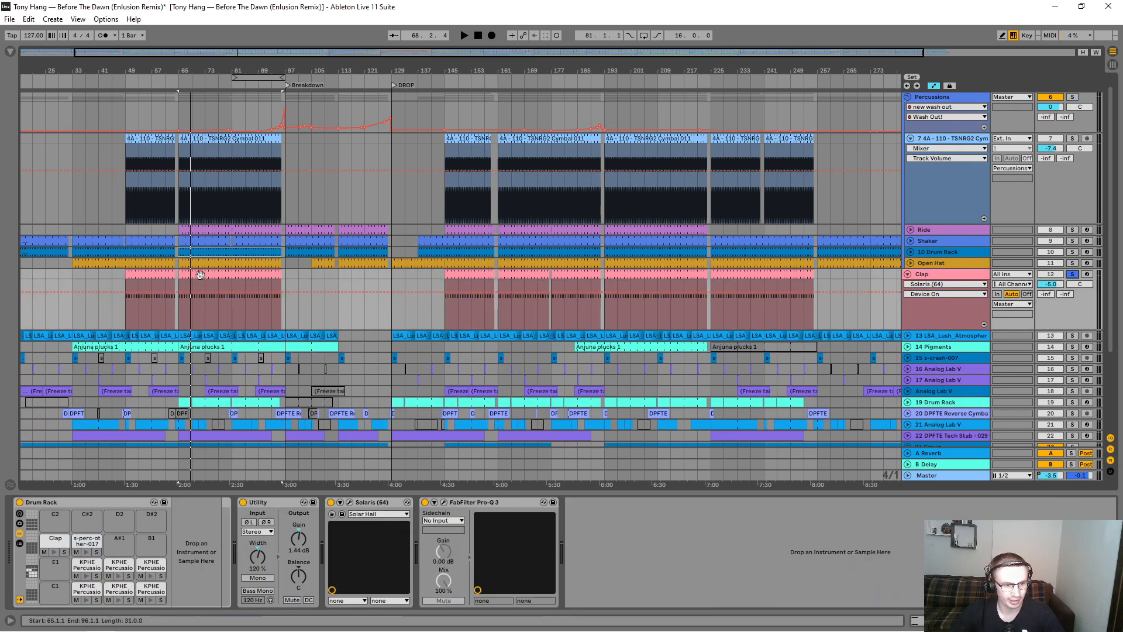
left_click(243, 291)
key("space")
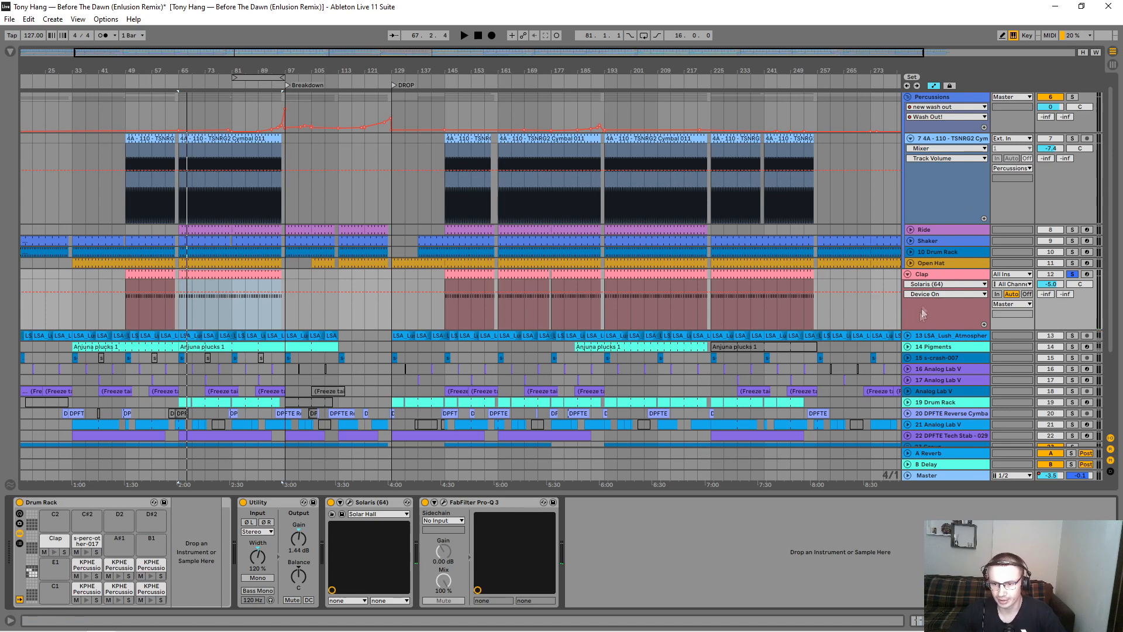
Step: Fold the Clap track and Percussions group, solo the Percussions group alongside the Clap, and play them from bar 65
left_click(909, 275)
left_click(907, 108)
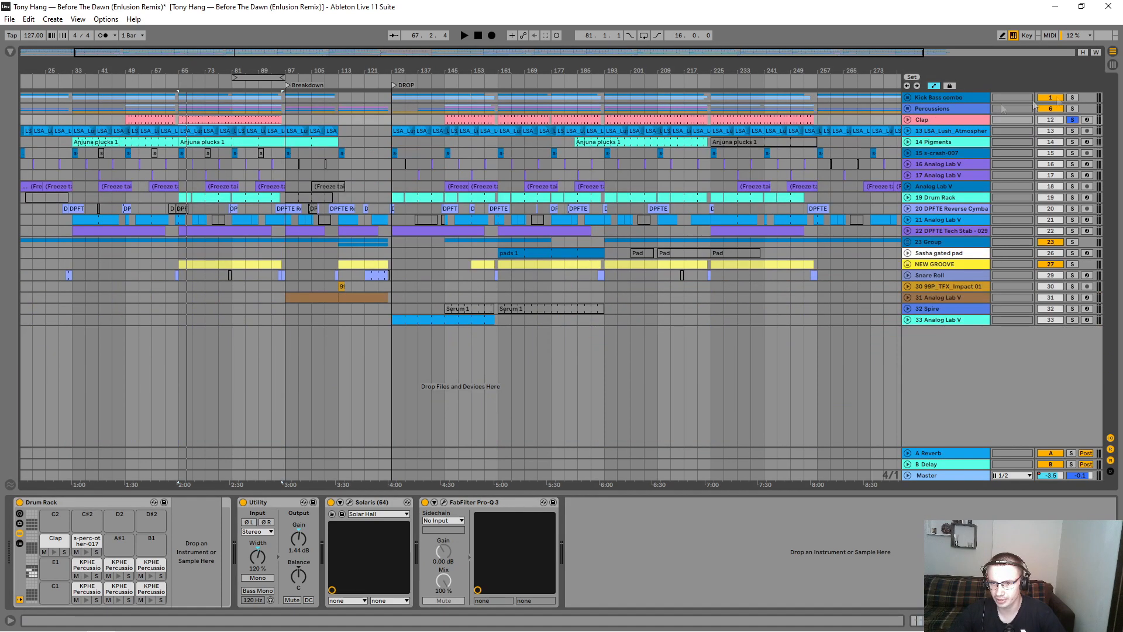
left_click(1072, 120)
left_click(240, 119)
key("space")
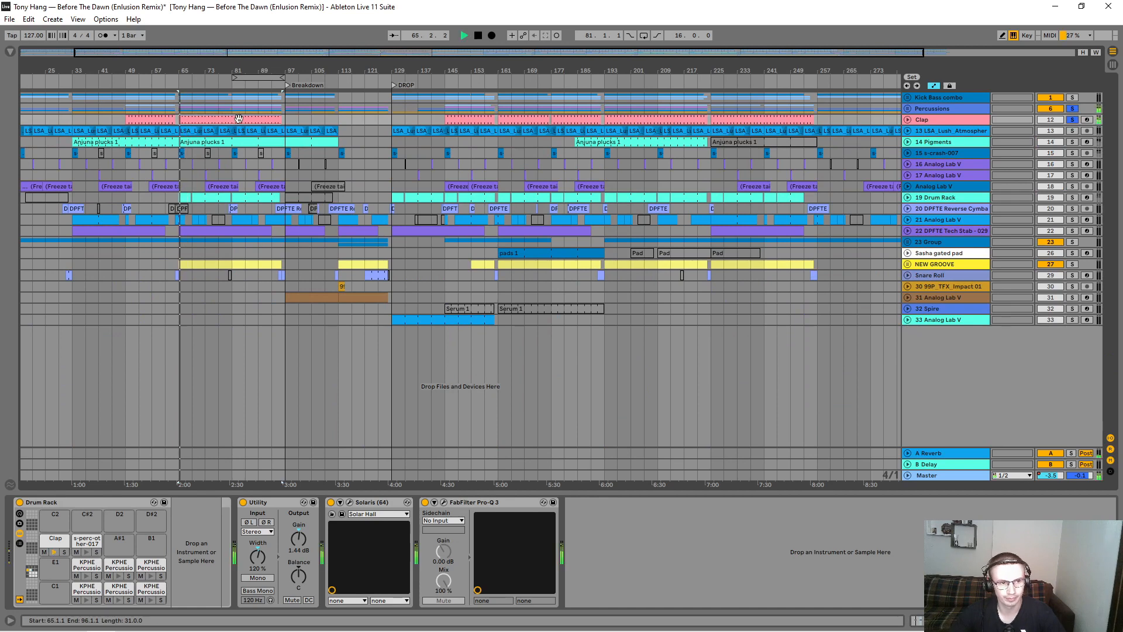
Step: Unfold the Clap track, continue auditioning it with the percussion from bar 81, and stop playback
left_click(908, 120)
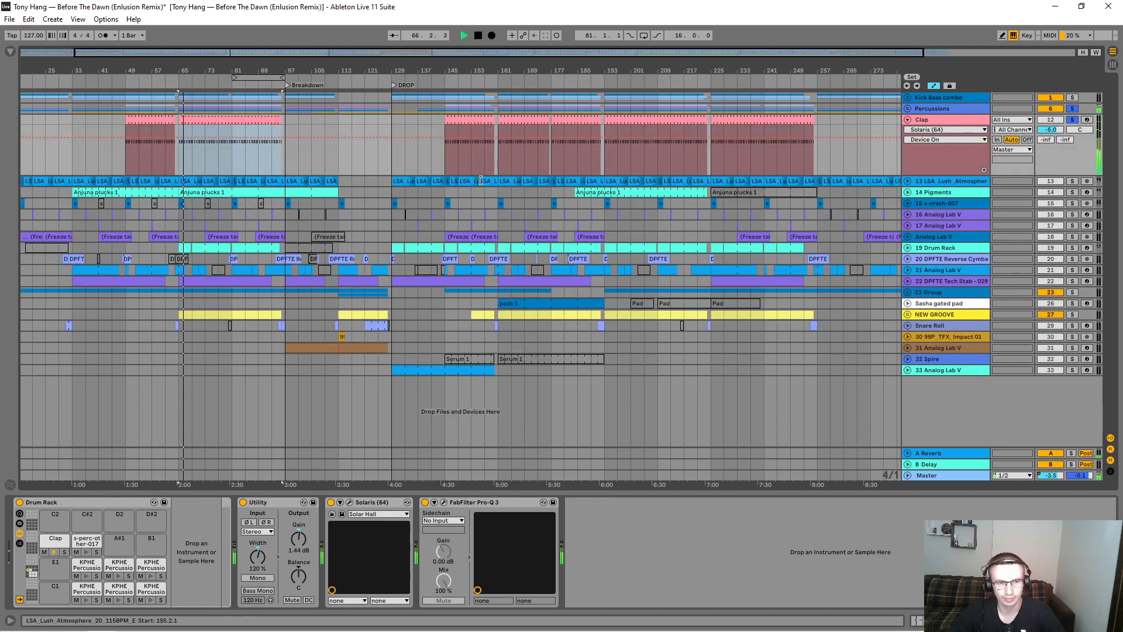
left_click(232, 166)
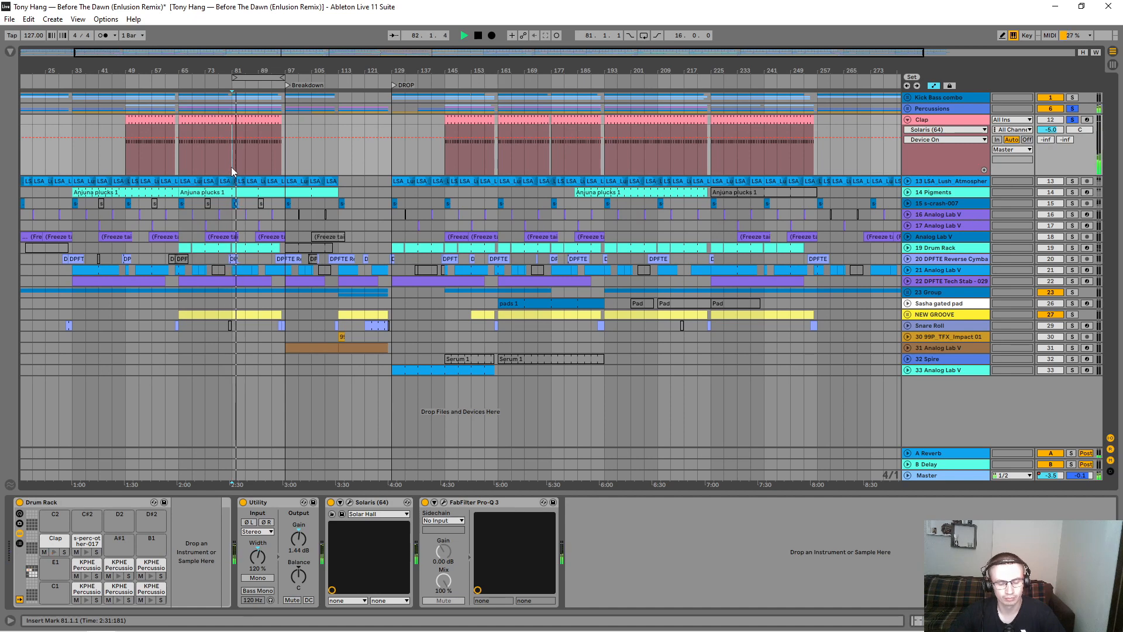
key("space")
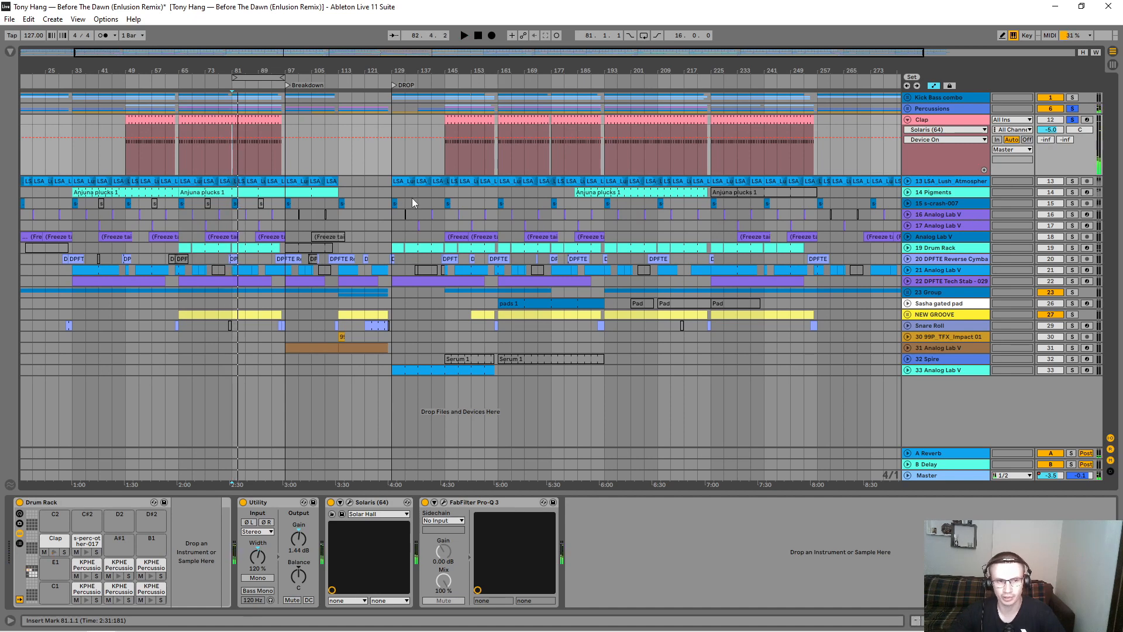
Step: Fold the Clap track, unfold and solo the 13 LSA_Lush_Atmosphere track, and select its first clip to show the track's devices
left_click(907, 121)
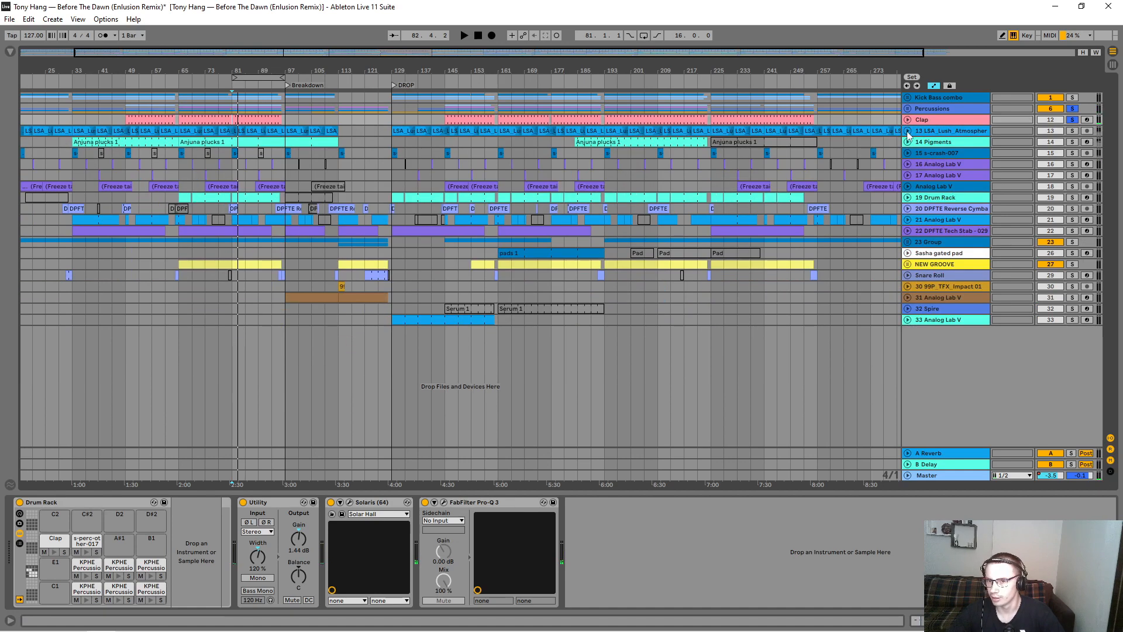
left_click(907, 131)
left_click_drag(468, 70, 425, 69)
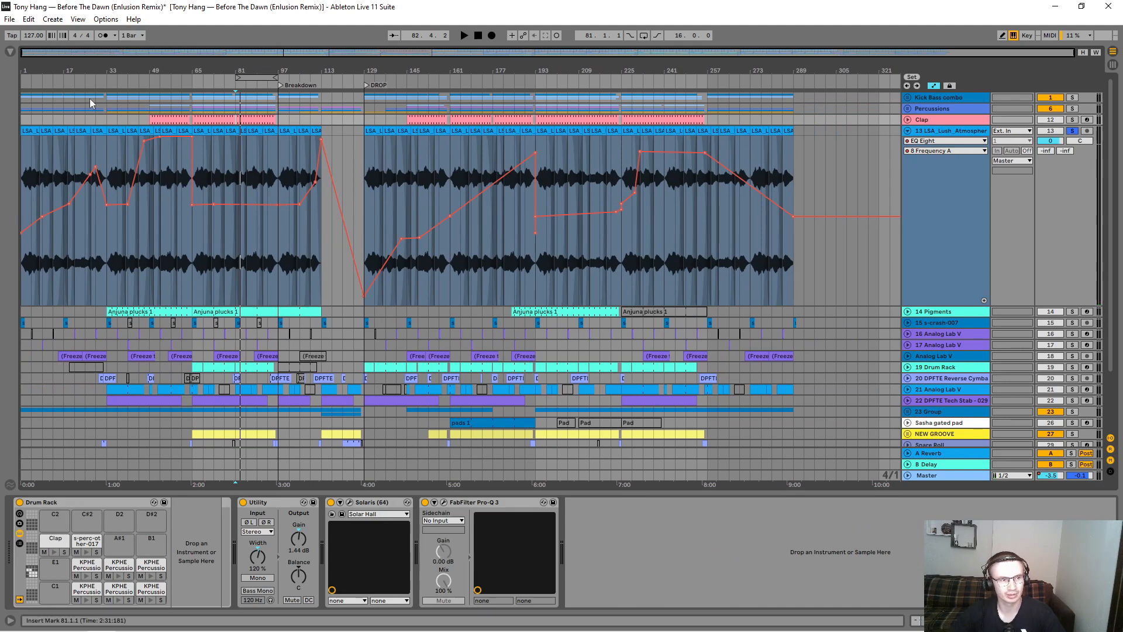
left_click_drag(28, 70, 28, 161)
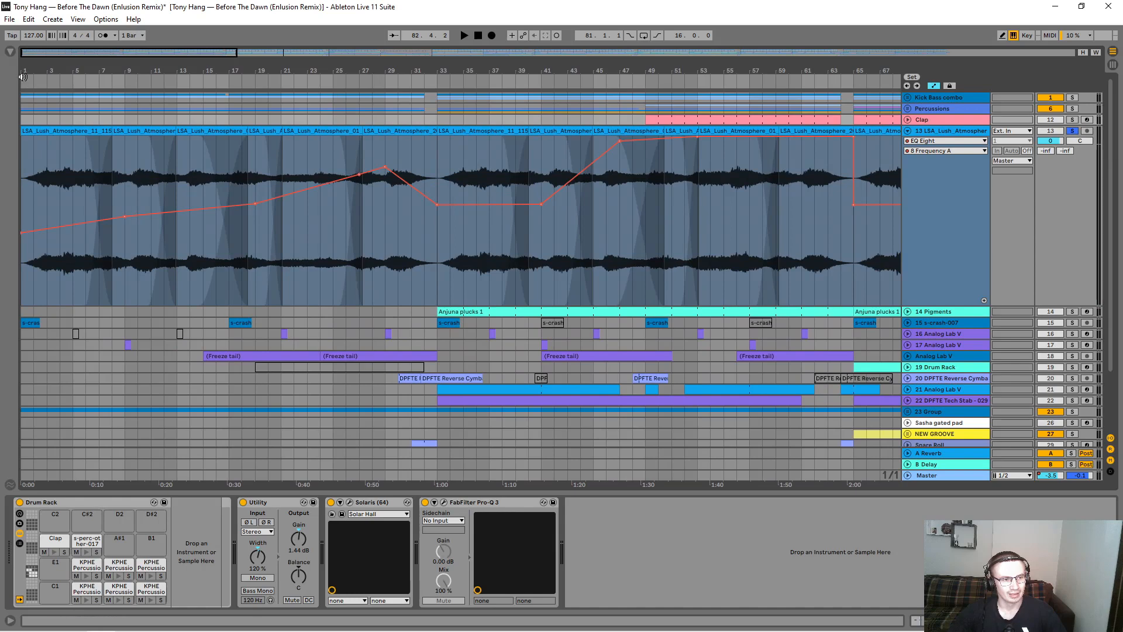
left_click(62, 131)
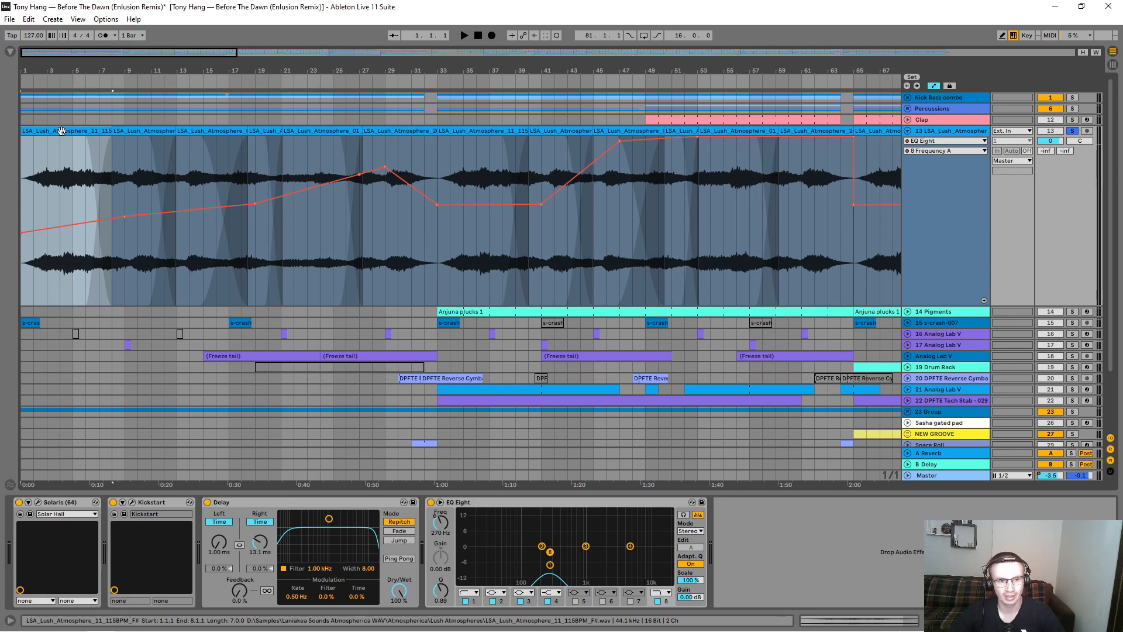
Step: Hide the automation lanes and examine the crossfade between the first two Lush Atmosphere clips around bar 8
left_click(934, 85)
scroll(63, 175, "up", 3)
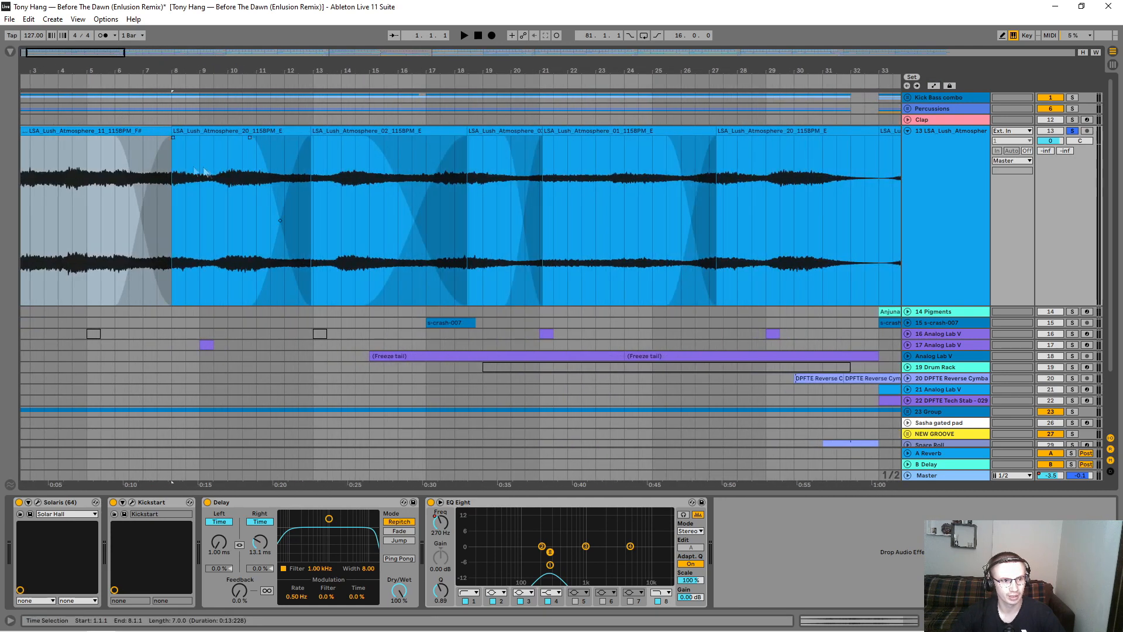
left_click(174, 139)
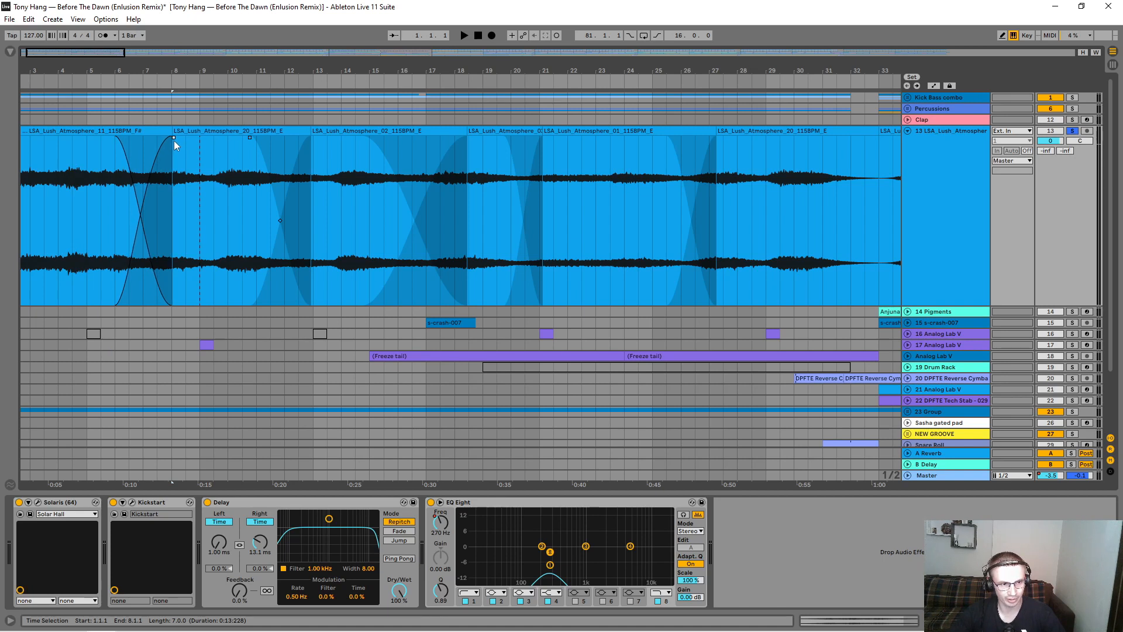
left_click(176, 179)
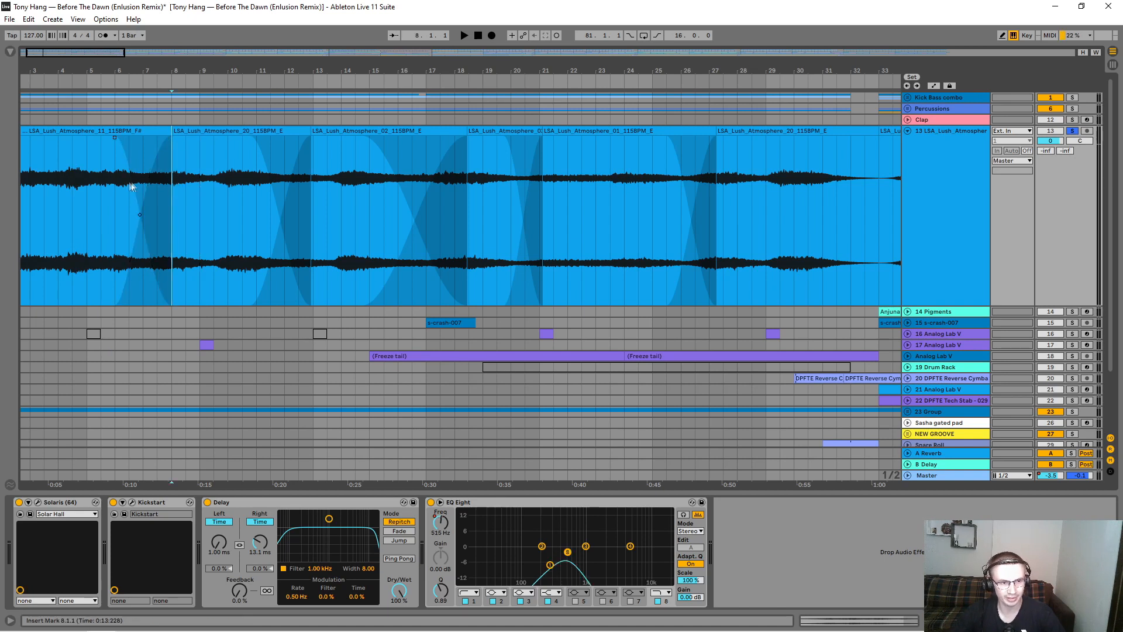
left_click(110, 183)
left_click(202, 184)
Step: Examine the sample, warp and pitch settings of the first two Lush Atmosphere clips
mouse_move(200, 65)
left_mouse_down()
mouse_move(247, 65)
mouse_move(248, 47)
left_mouse_up()
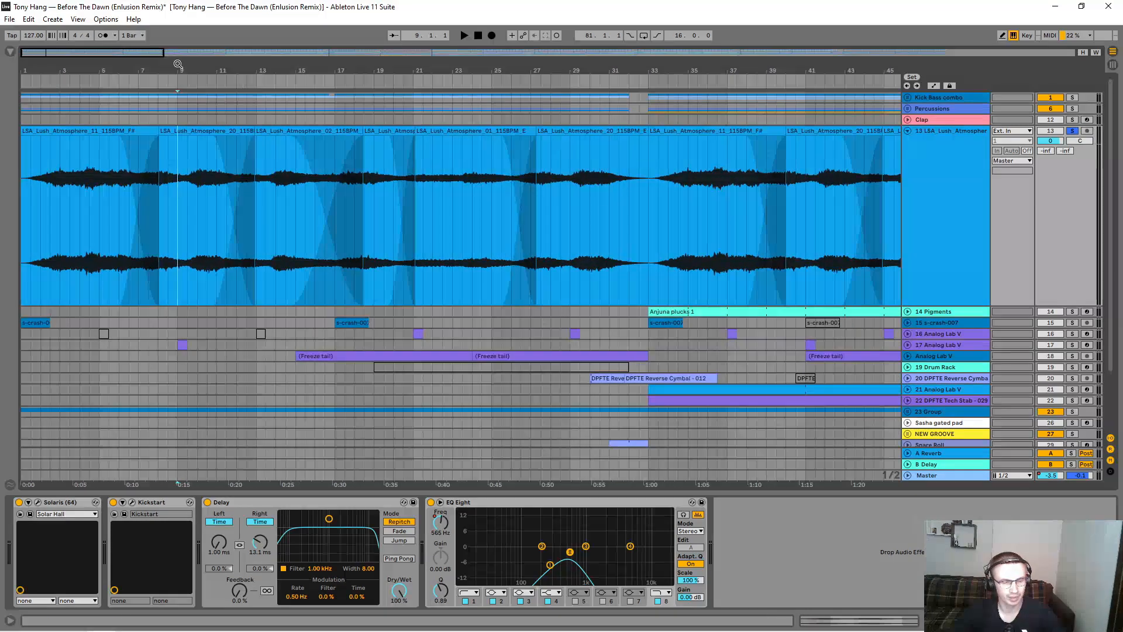
left_click(81, 134)
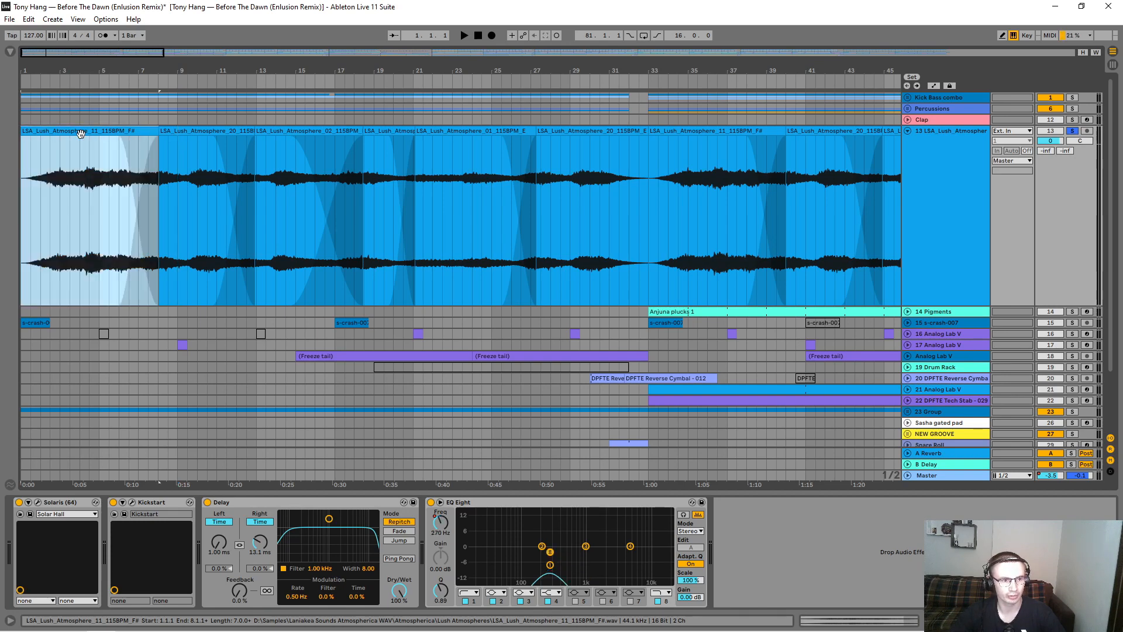
left_click_drag(125, 82, 126, 117)
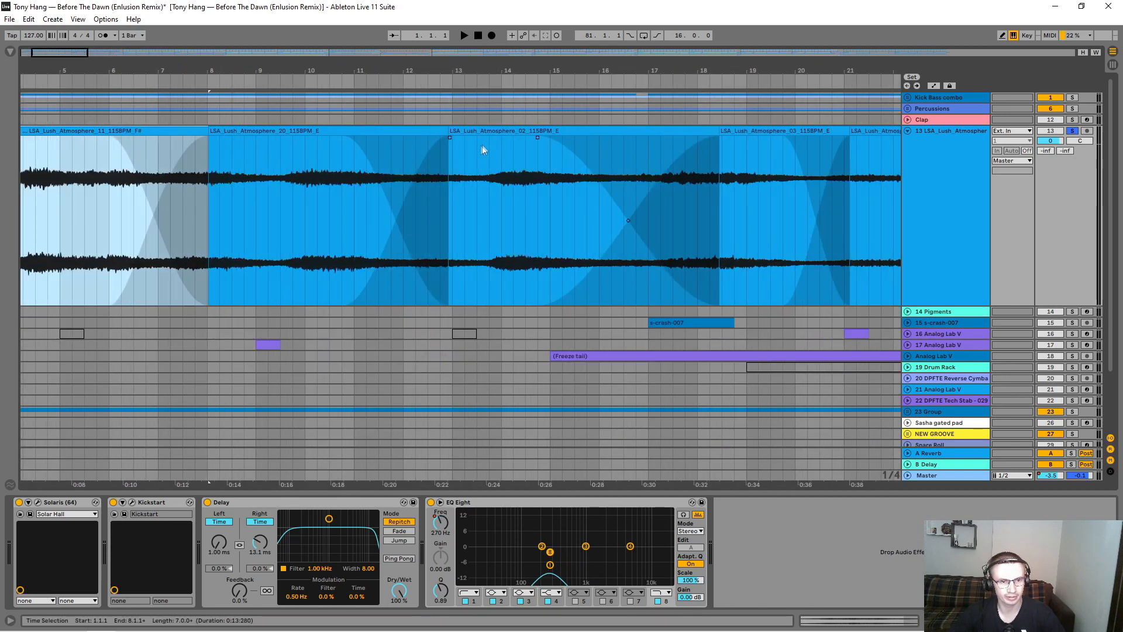
left_click(358, 131)
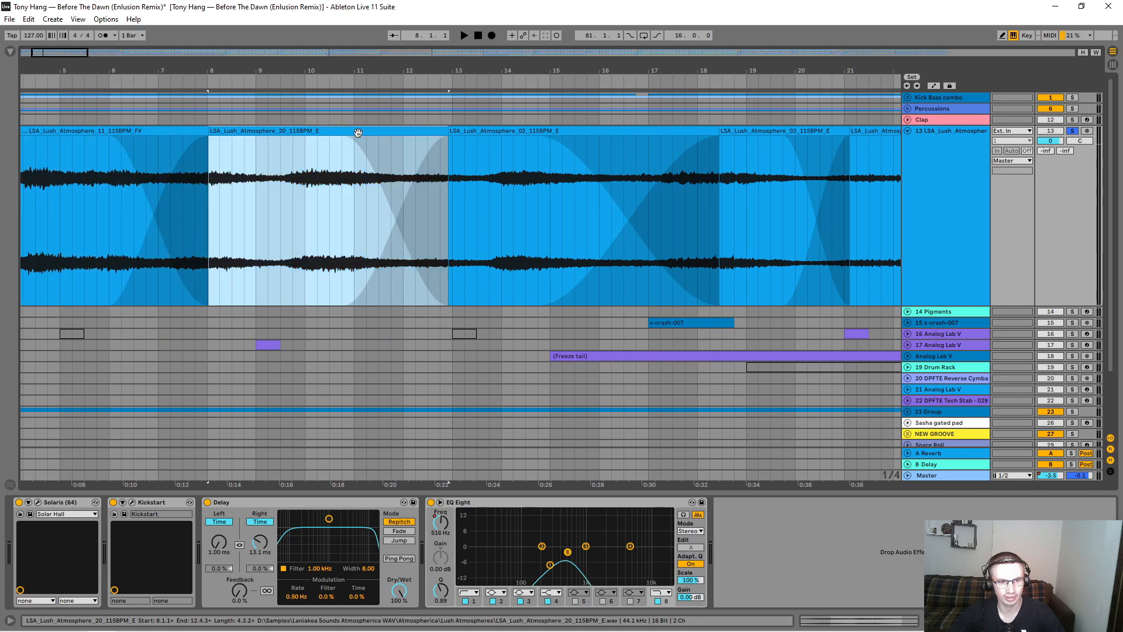
double_click(145, 138)
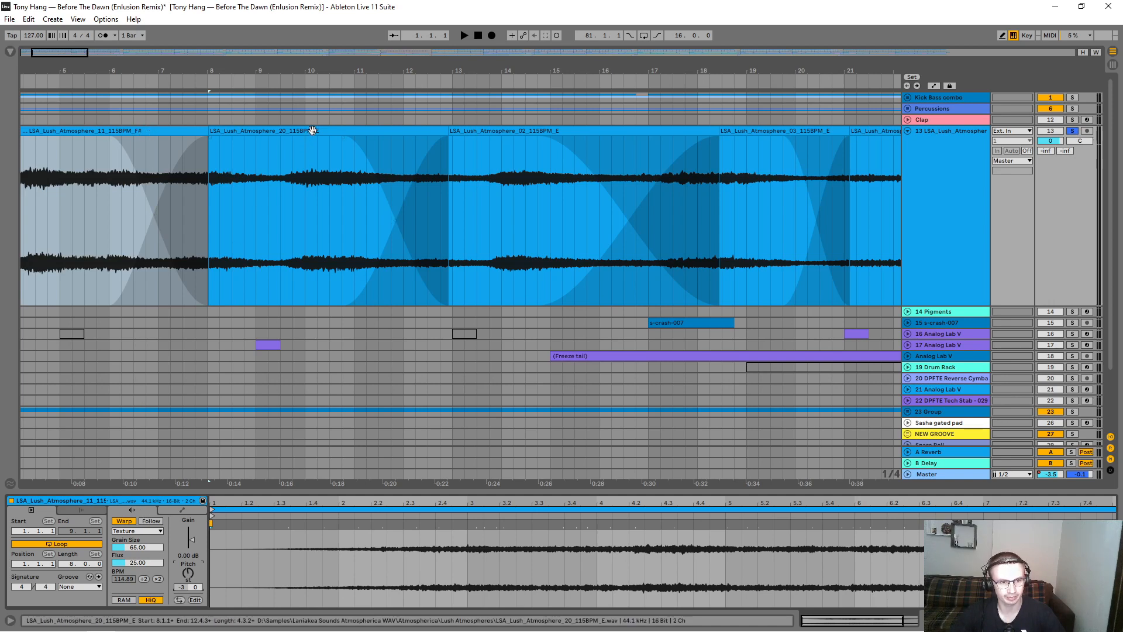
left_click(310, 131)
left_click(189, 577)
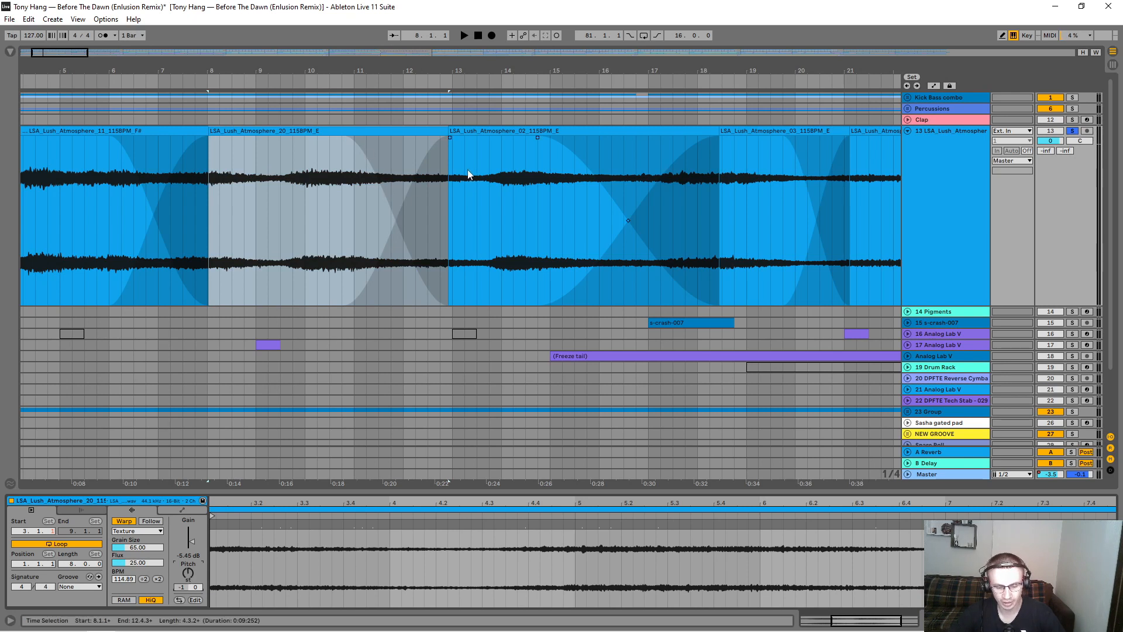
Step: Play the soloed Lush Atmosphere track from bar 5 and listen through the first clip crossfade
left_click_drag(491, 64, 262, 65)
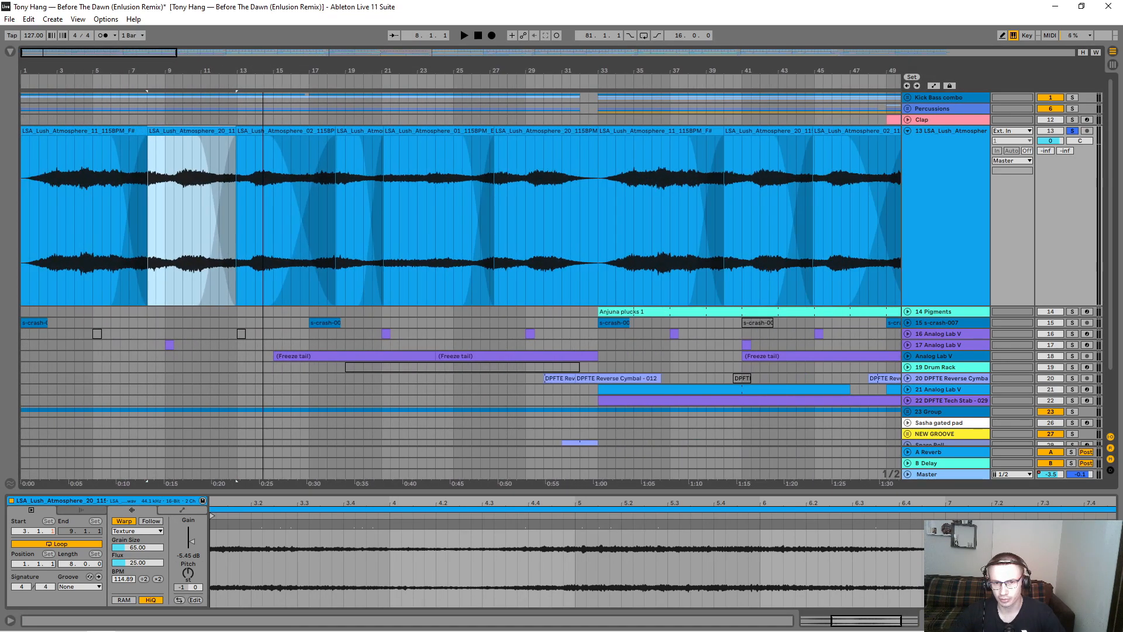
left_click(92, 189)
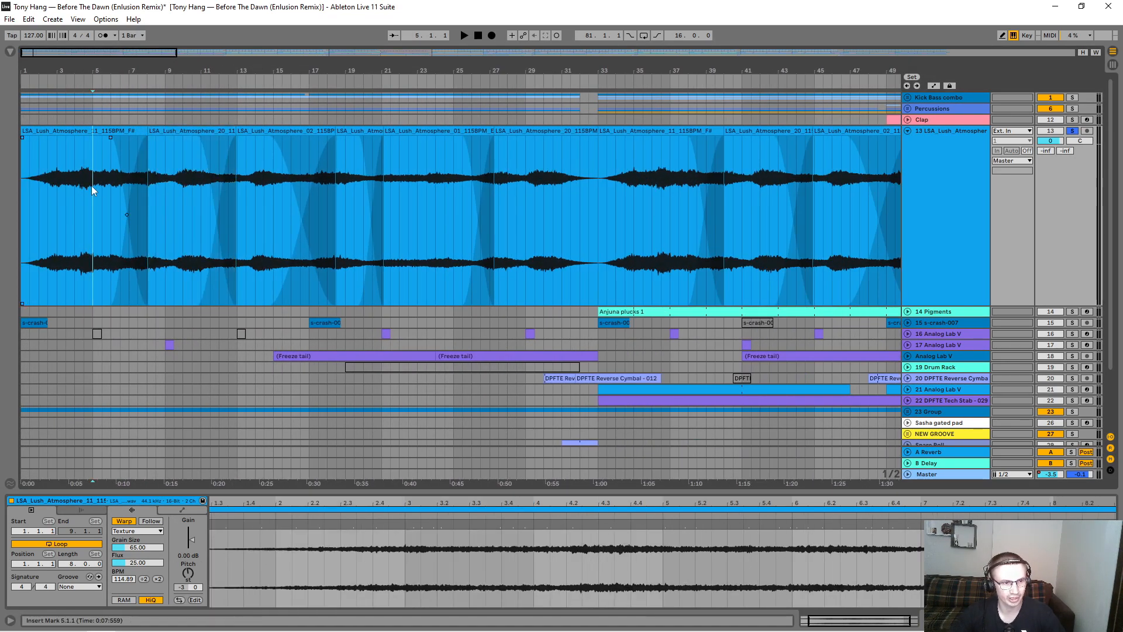
key("space")
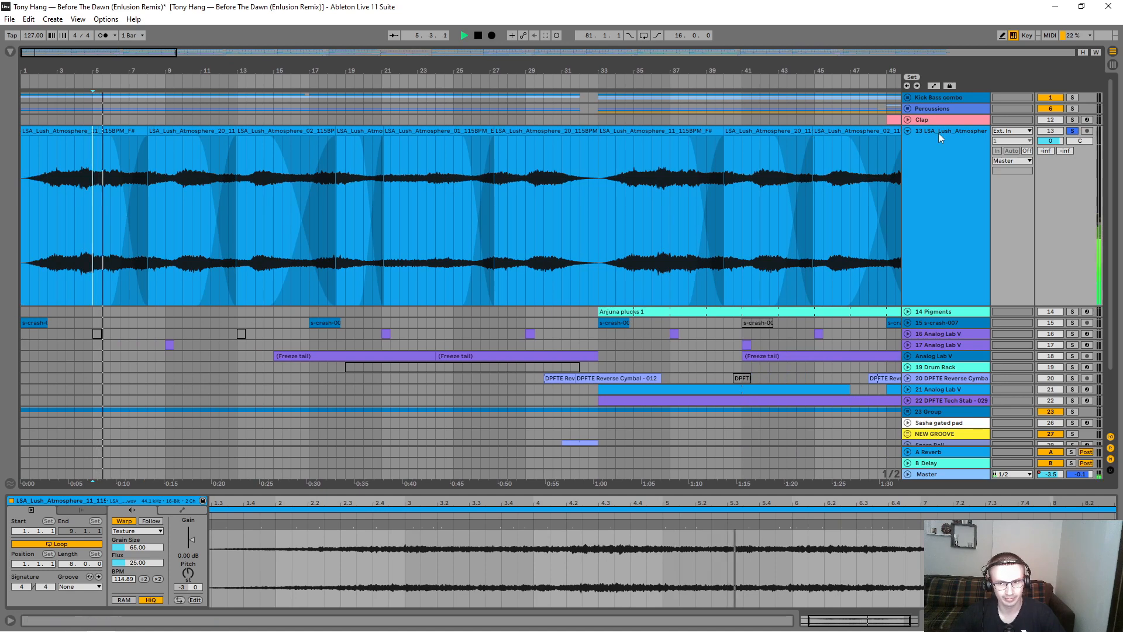
left_click_drag(110, 67, 111, 73)
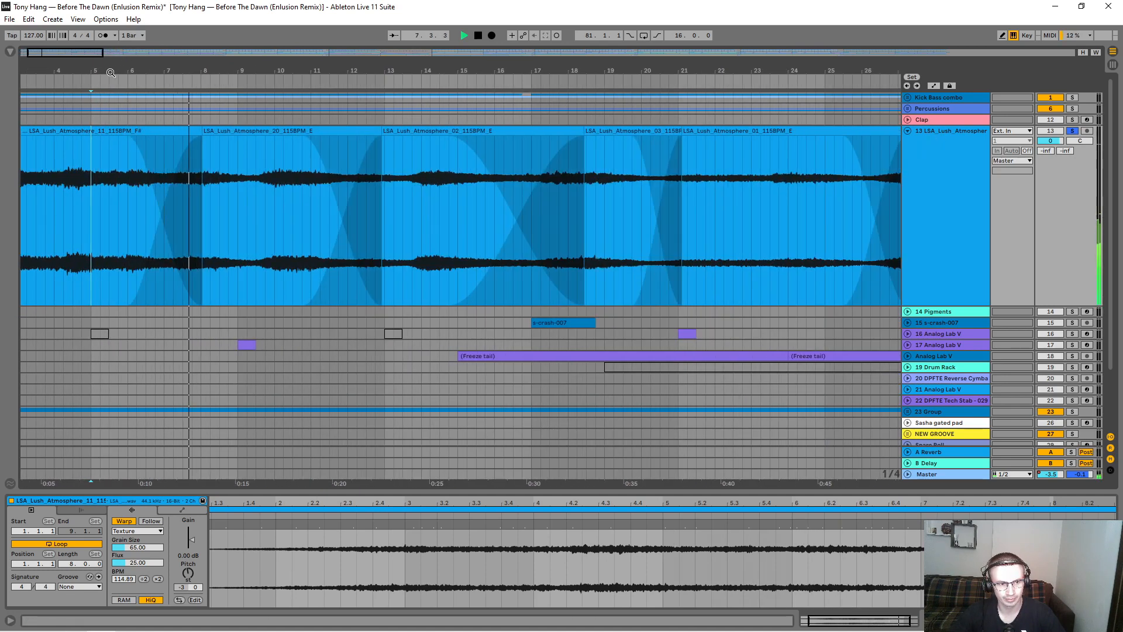
Step: Show the Lush Atmosphere track's devices, examine the Dry/Wet setting in its Solaris reverb, and close the plug-in window
left_click(930, 141)
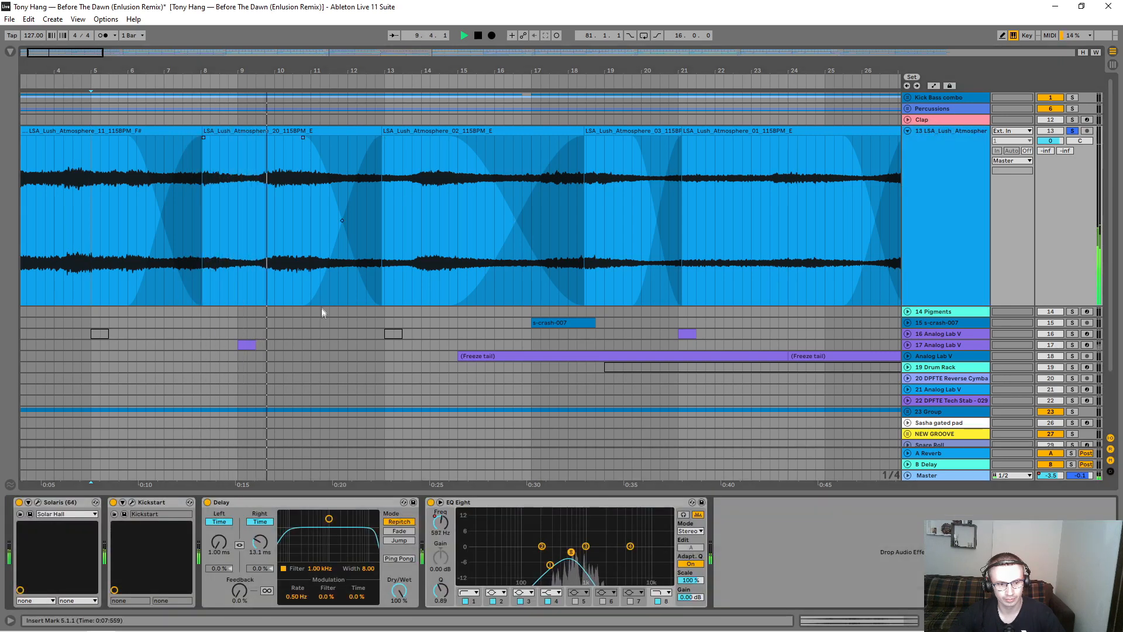
left_click(38, 502)
left_click_drag(341, 222, 251, 421)
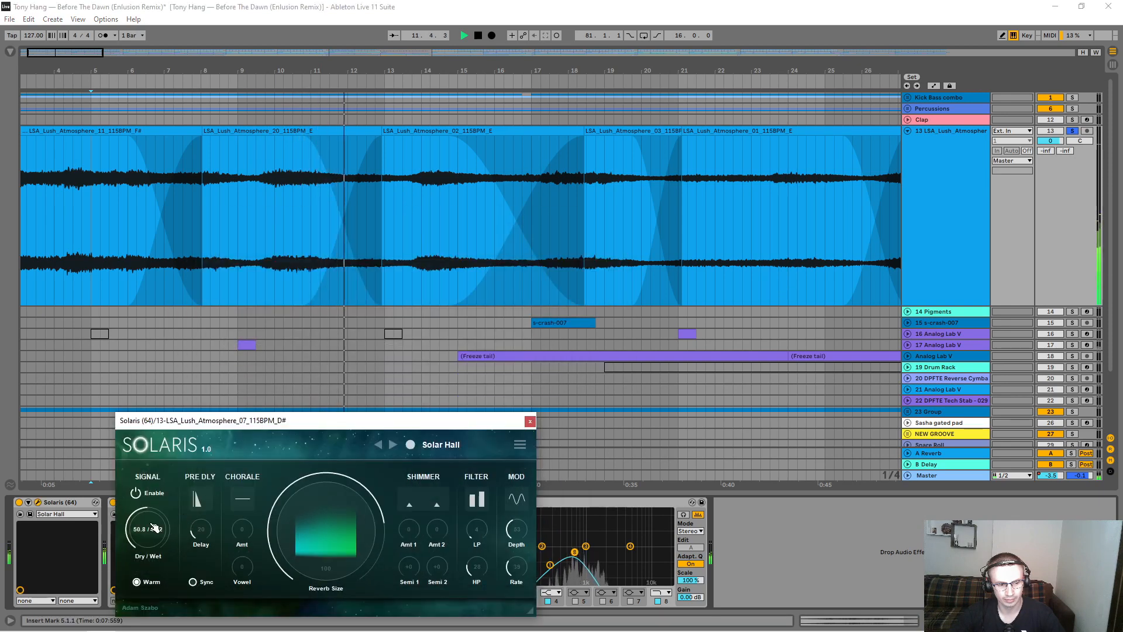
mouse_move(155, 528)
left_mouse_down()
mouse_move(155, 493)
mouse_move(156, 529)
left_mouse_up()
left_click(530, 422)
Step: Stop playback and audition the Lush Atmosphere track again from bar 192
left_click_drag(527, 66, 528, 20)
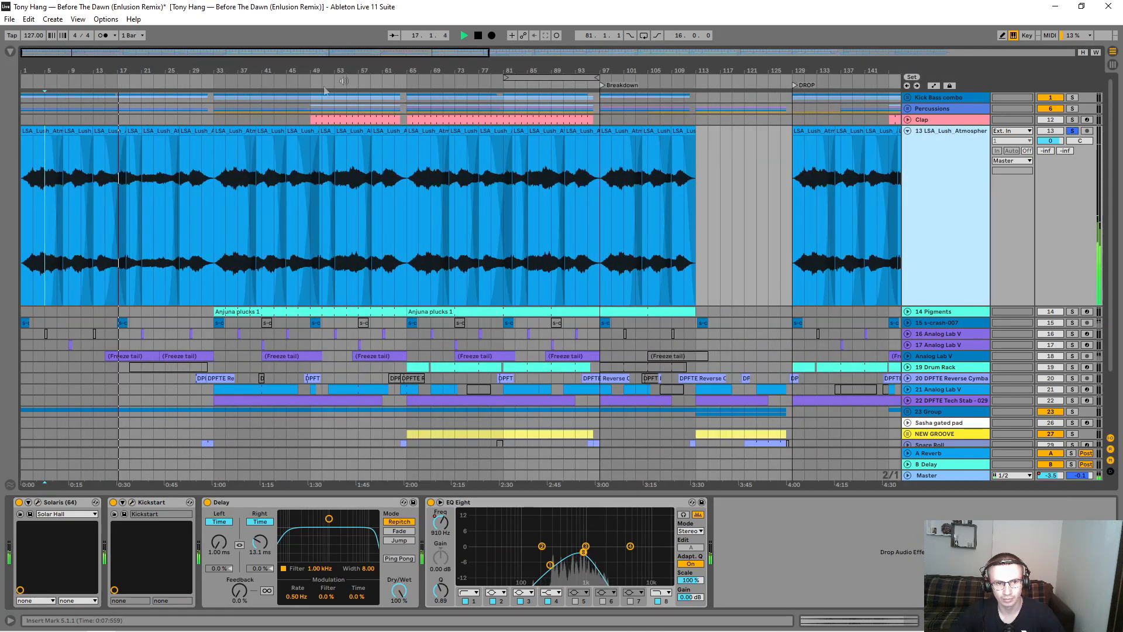
left_click_drag(115, 70, 115, 84)
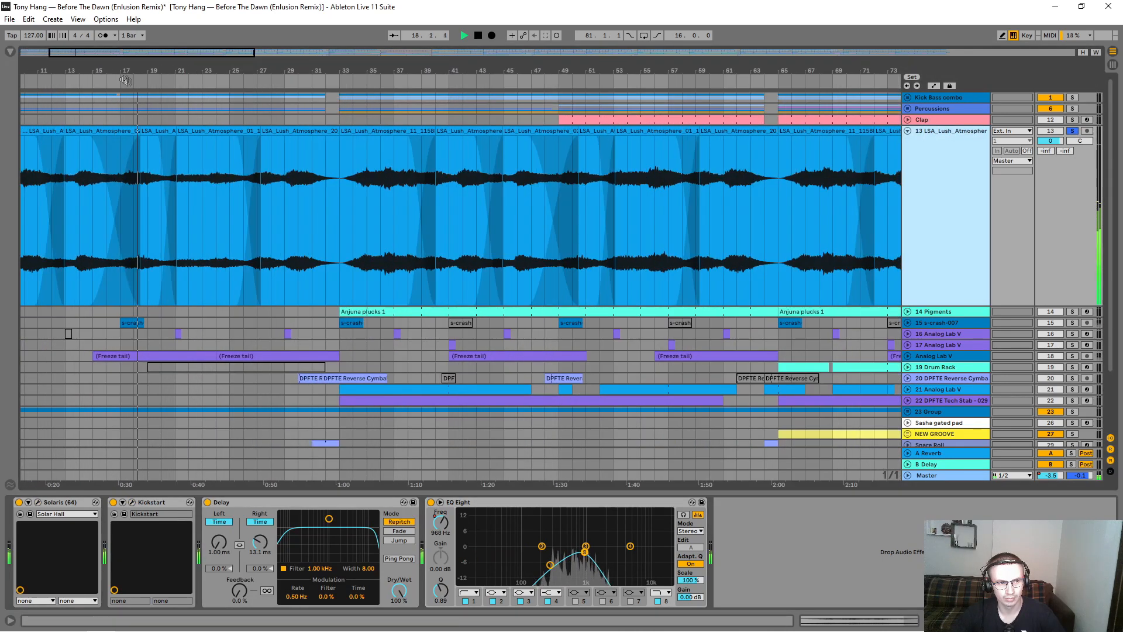
key("space")
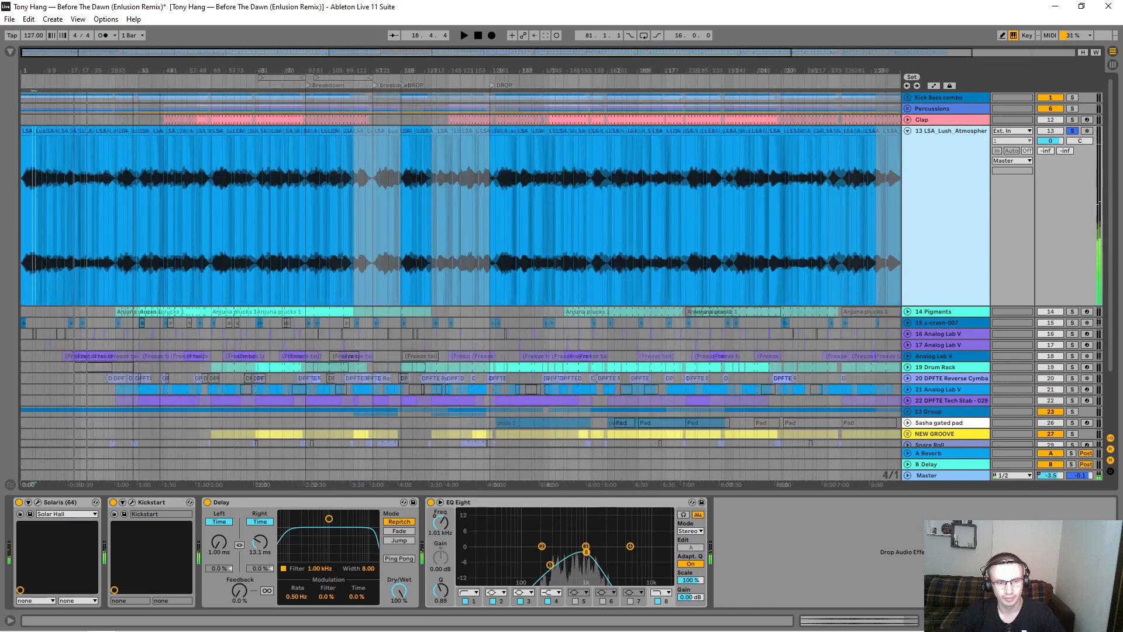
left_click_drag(425, 66, 127, 69)
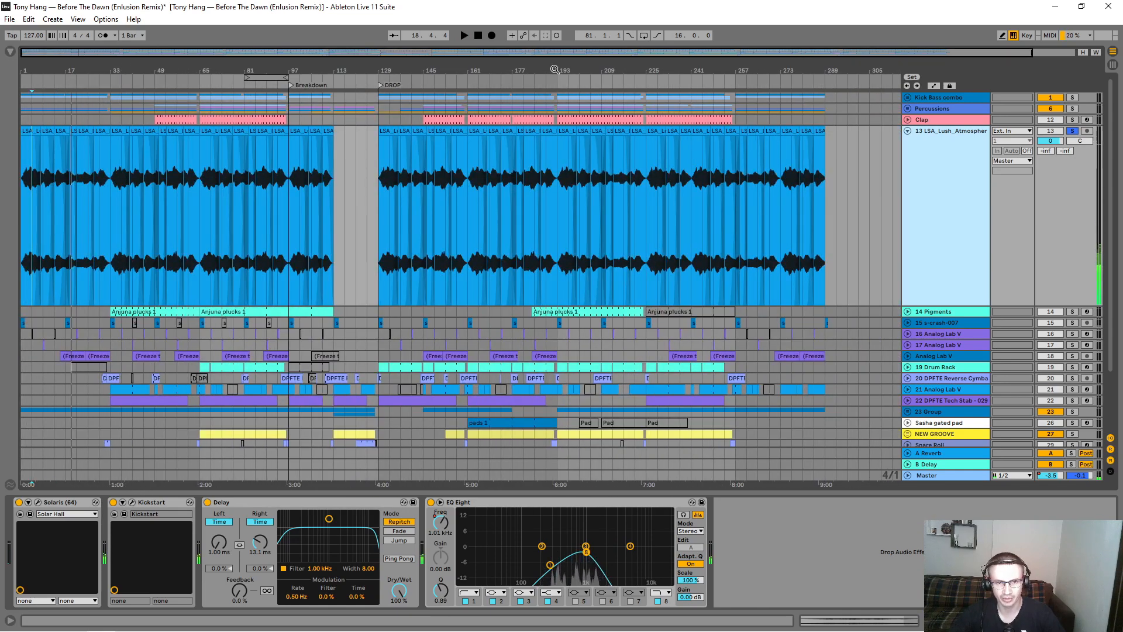
left_click_drag(555, 69, 545, 196)
left_click(537, 199)
key("space")
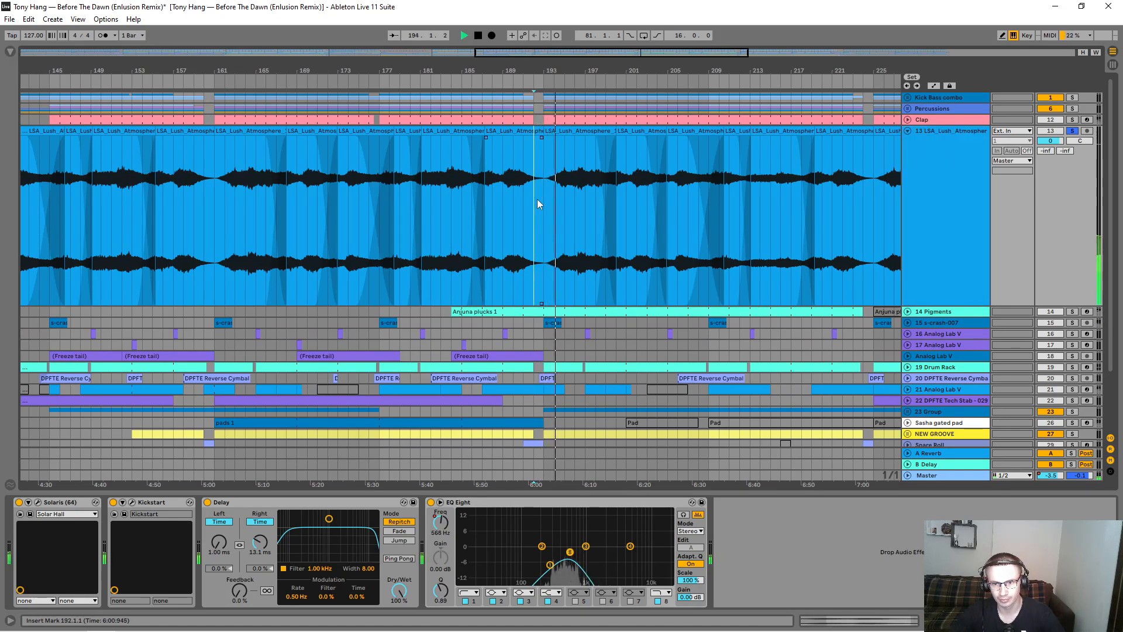
Step: Examine the pitch and sample settings of the Lush Atmosphere clips starting at bars 193, 200 and 205 during playback
left_click(571, 131)
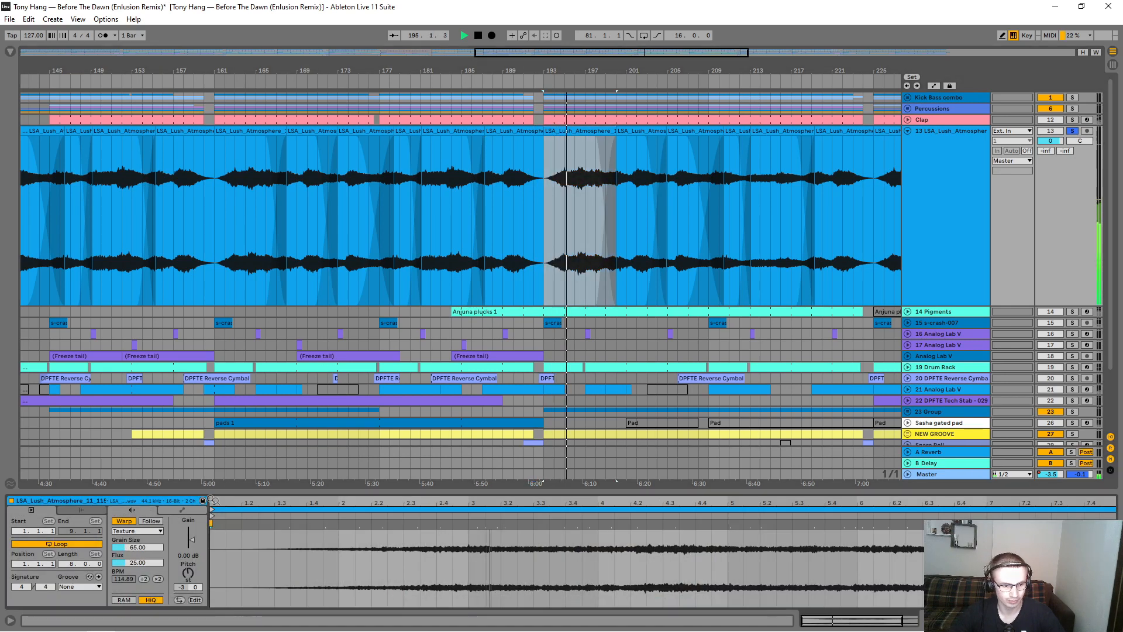
left_click_drag(627, 71, 626, 149)
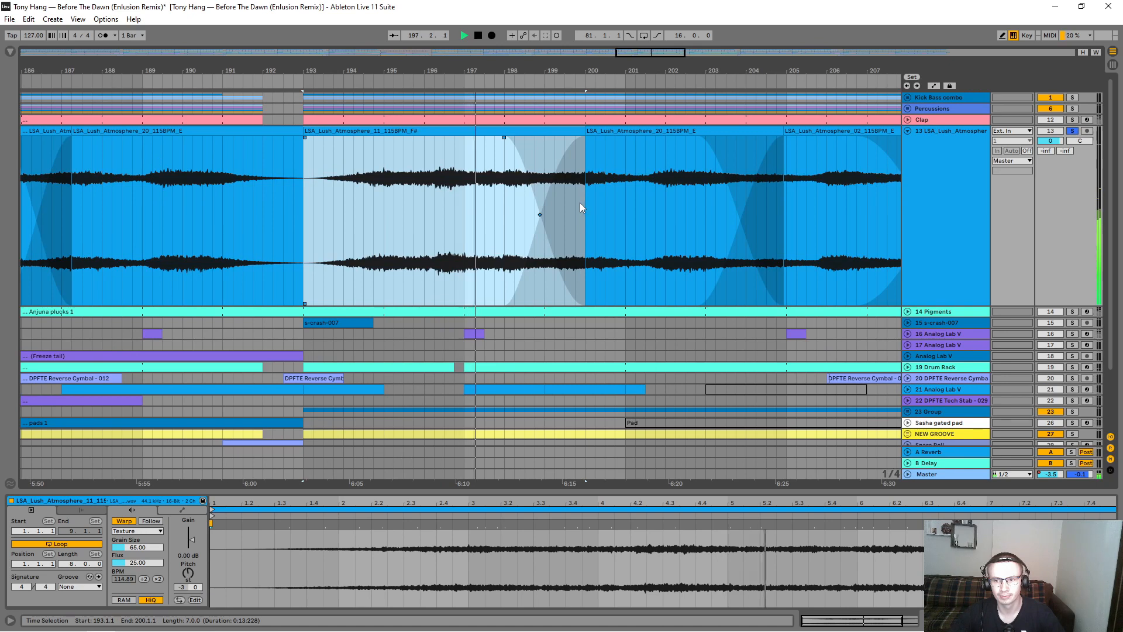
left_click(618, 133)
left_click_drag(643, 73, 486, 65)
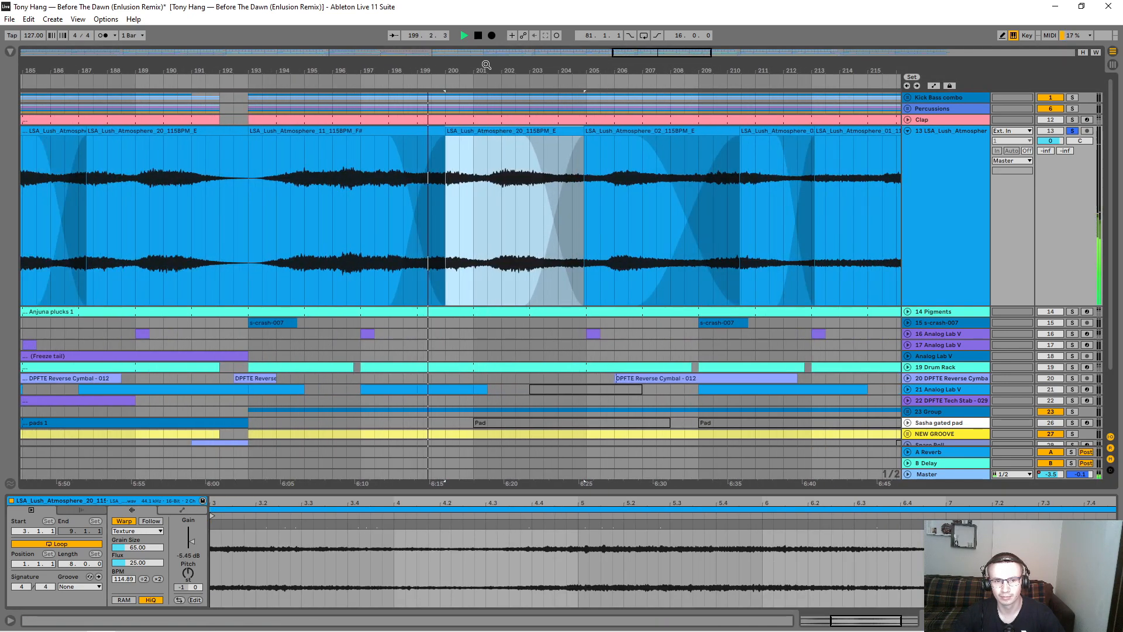
double_click(501, 133)
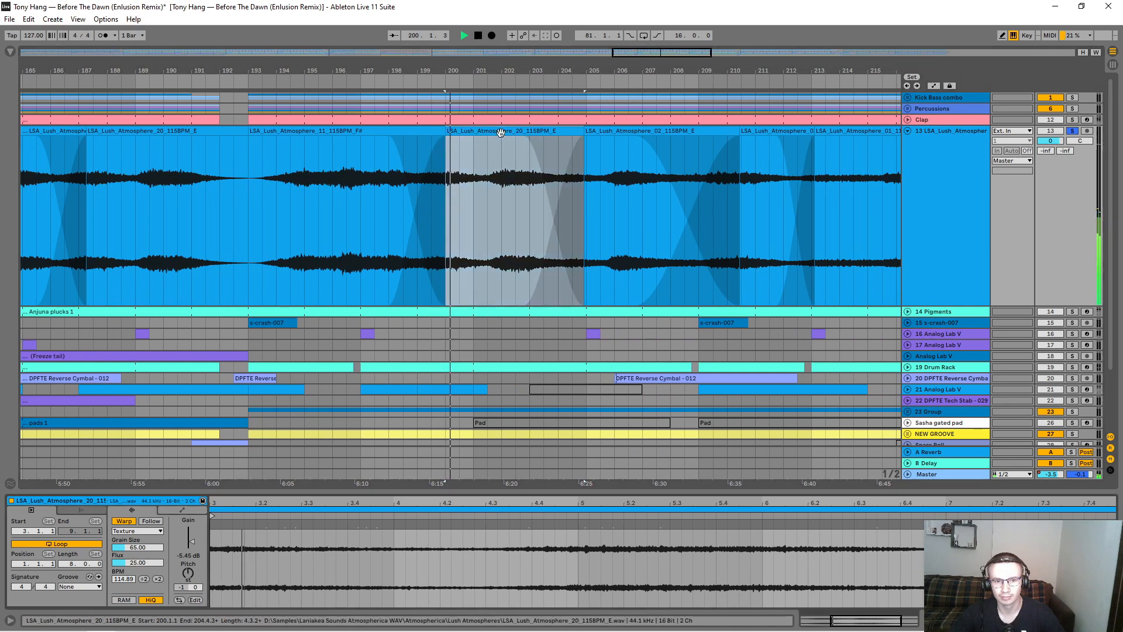
left_click(606, 131)
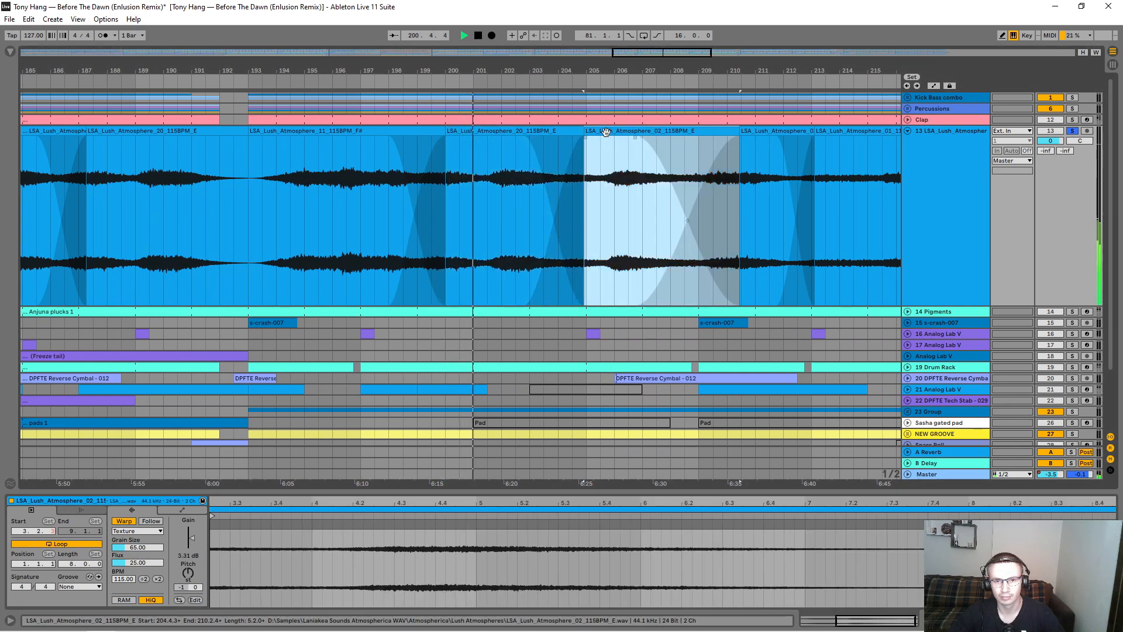
Step: Audition the Lush Atmosphere clip at bar 205 with its pitch raised to +11 semitones, return it to -1, and stop playback
left_click(188, 574)
left_click_drag(188, 574, 187, 550)
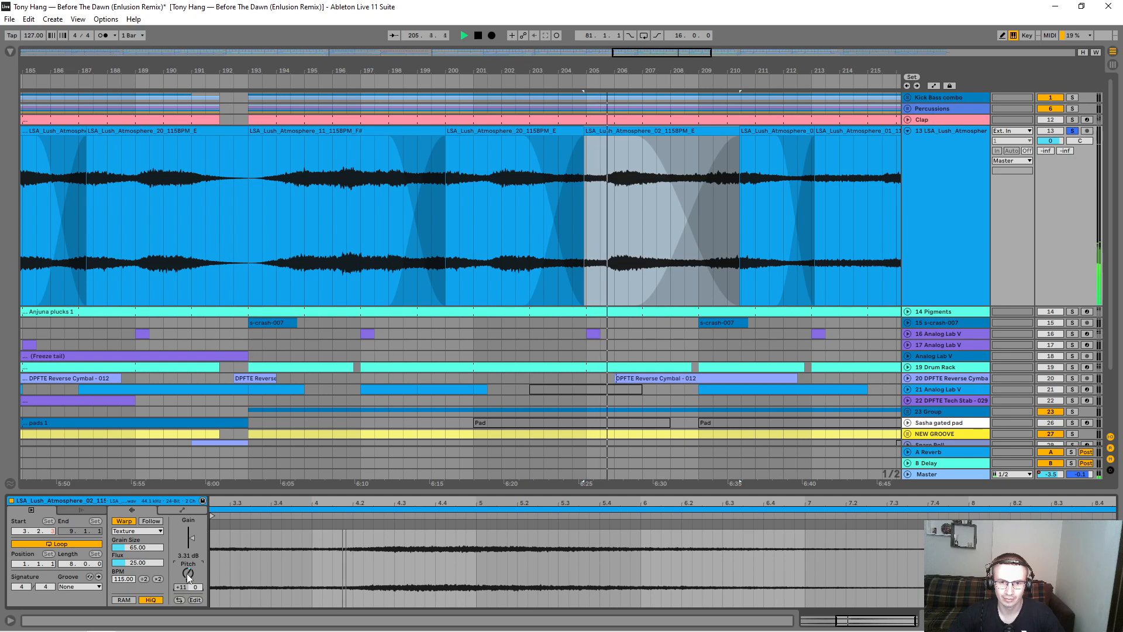
left_click_drag(187, 575, 187, 596)
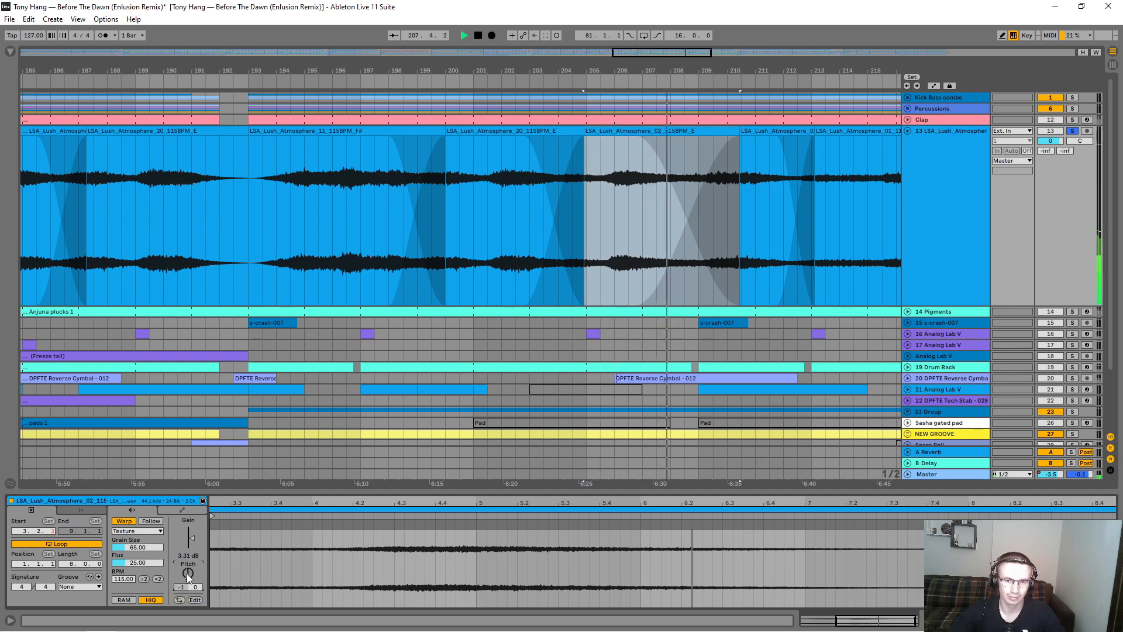
key("space")
Step: Fold the Lush Atmosphere track, examine the settings in its Solaris reverb plug-in, and close the plug-in window
left_click_drag(697, 69, 560, 24)
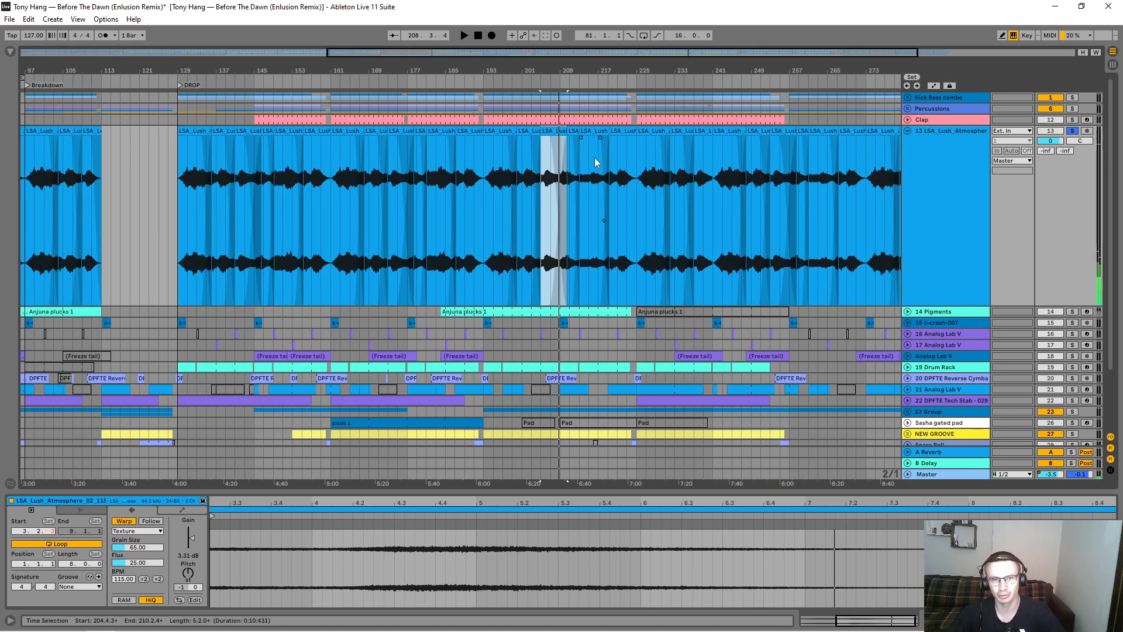
left_click(908, 131)
left_click(667, 447)
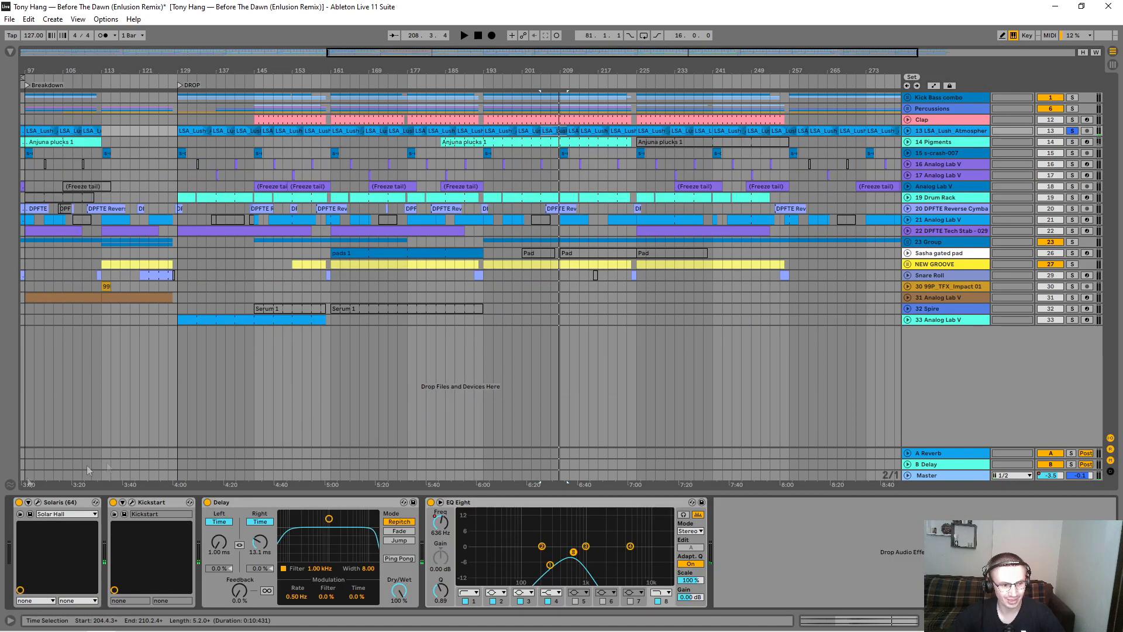
left_click(38, 502)
left_click_drag(319, 410, 463, 274)
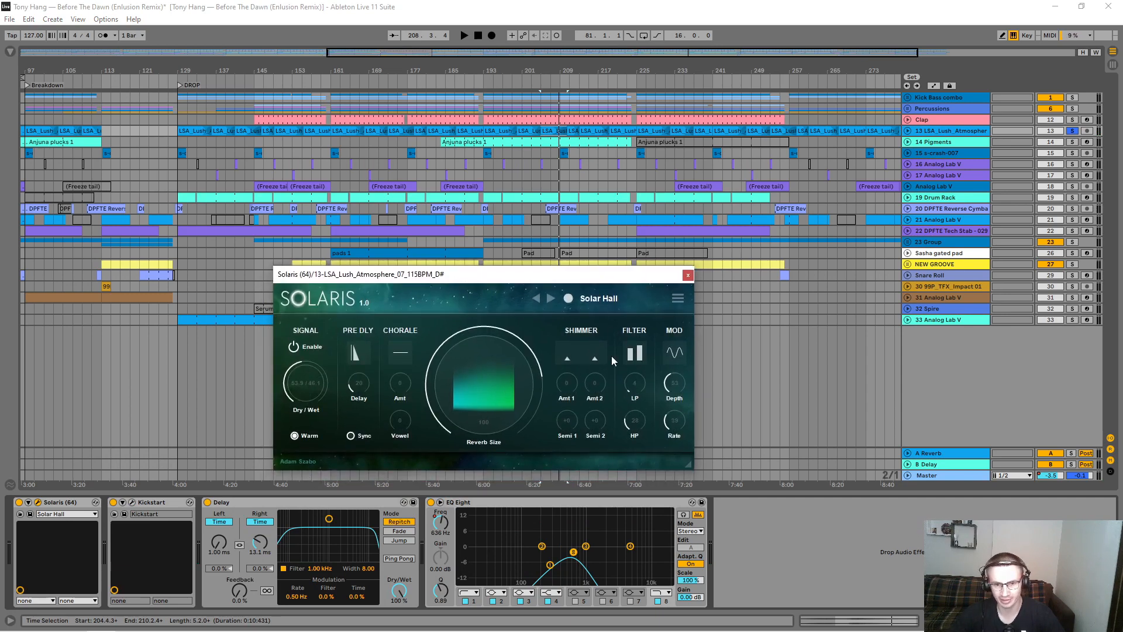
left_click(688, 276)
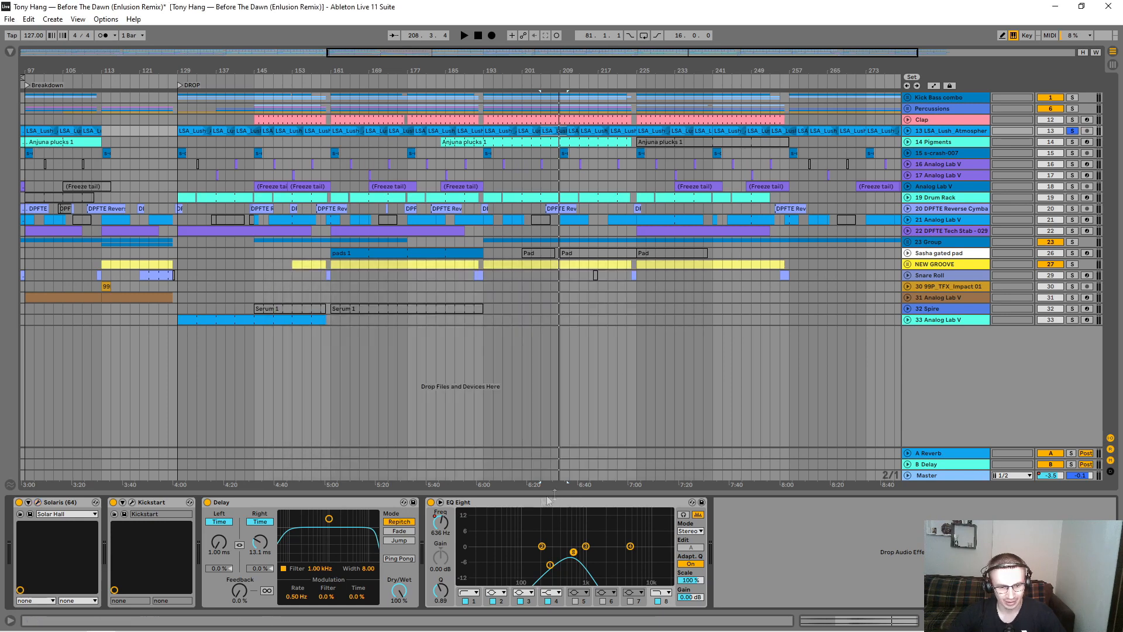
Step: Show the Lush Atmosphere track's EQ Eight 8 Frequency A automation and listen through its rise by playing from bar 229
left_click(908, 130)
left_click(935, 86)
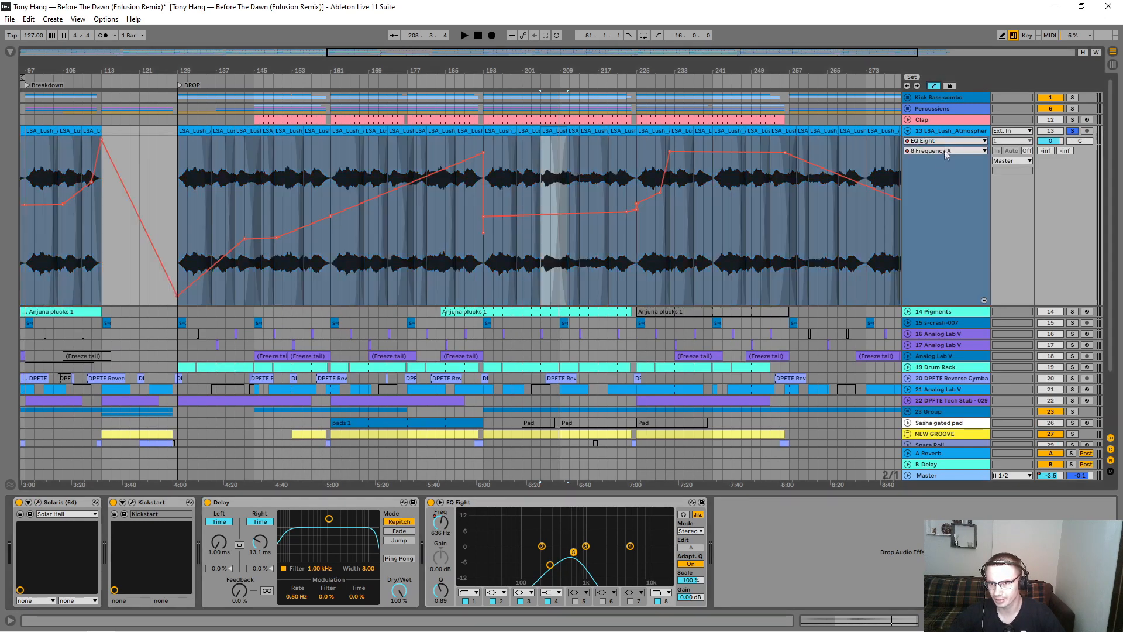
left_click(655, 165)
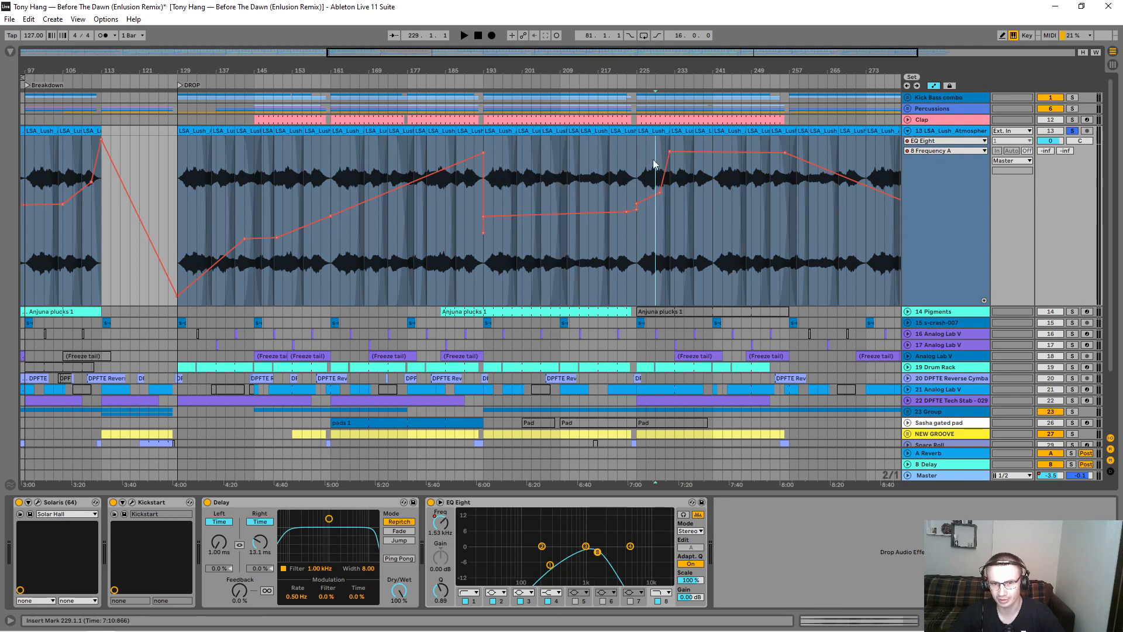
key("space")
mouse_move(672, 69)
left_mouse_down()
mouse_move(569, 128)
mouse_move(568, 76)
left_mouse_up()
left_click(945, 141)
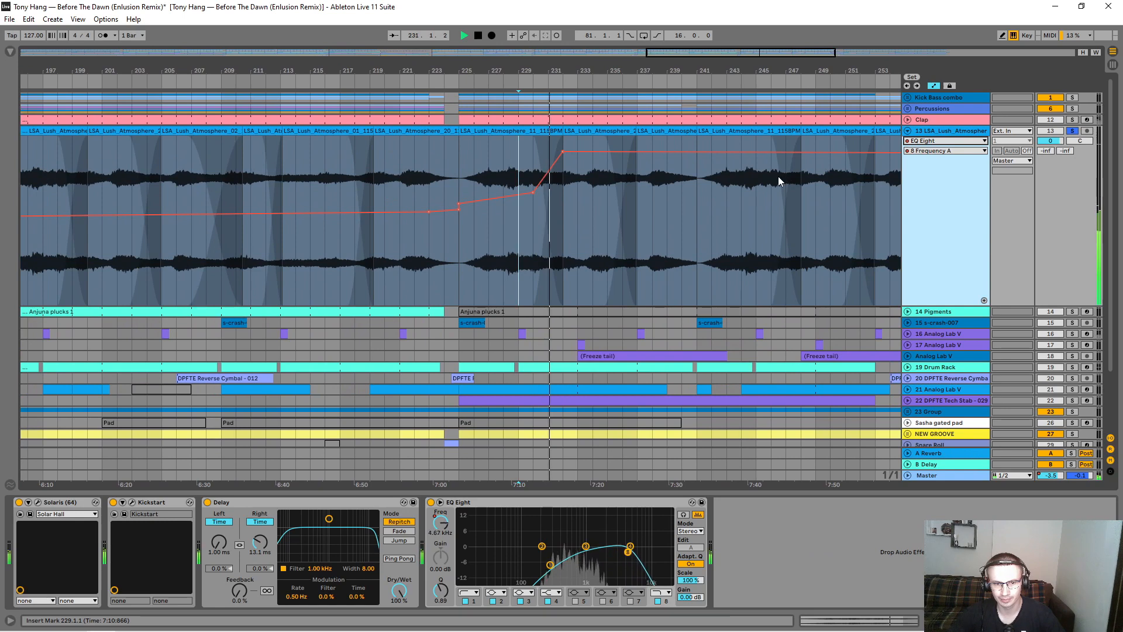
left_click_drag(561, 76, 592, 215)
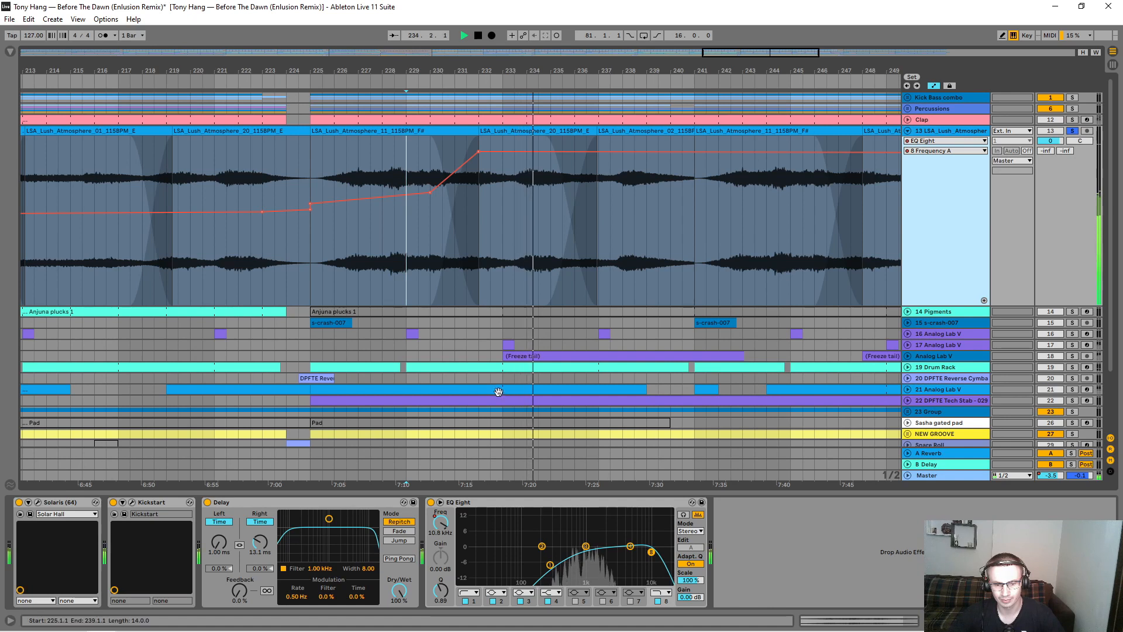
Step: Set the resonance of EQ Eight band 8 to 0.74 and point out the Delay and Kickstart devices on the track
left_click_drag(445, 597, 445, 603)
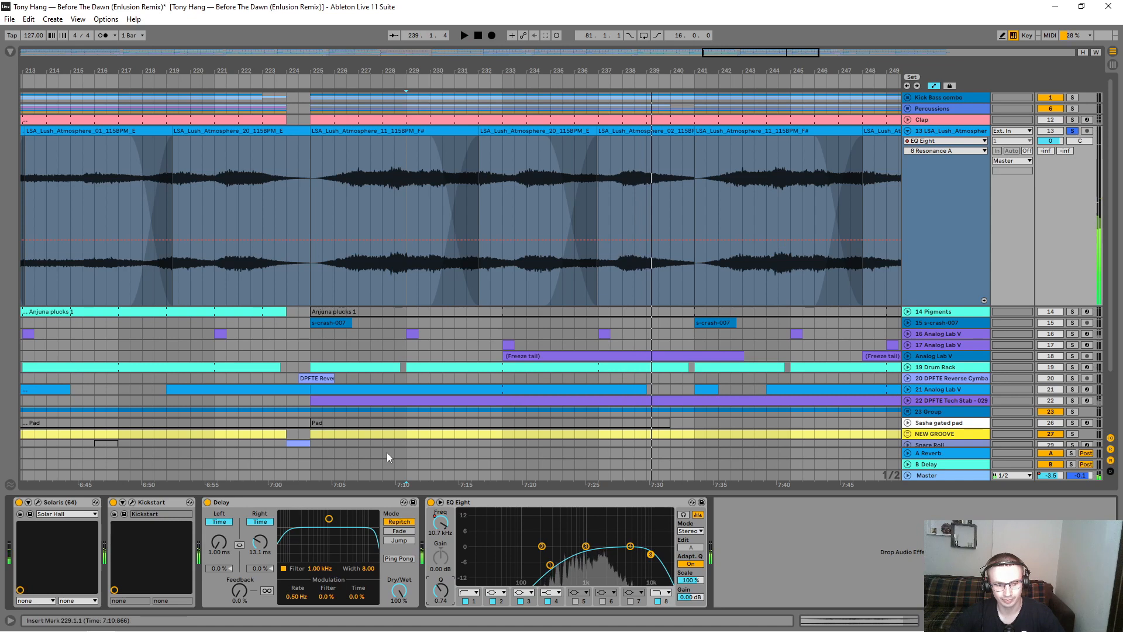
left_click(270, 504)
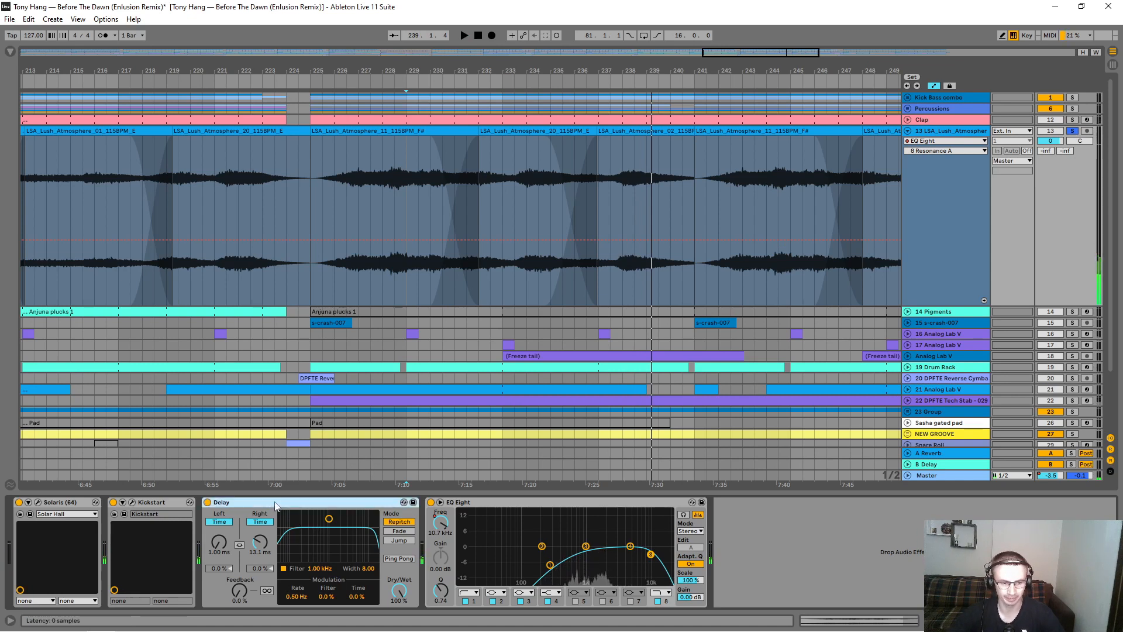
left_click(151, 510)
Step: Fold the Lush Atmosphere track, then unfold the Pigments track and solo it instead
left_click_drag(738, 62, 692, 68)
left_click(908, 131)
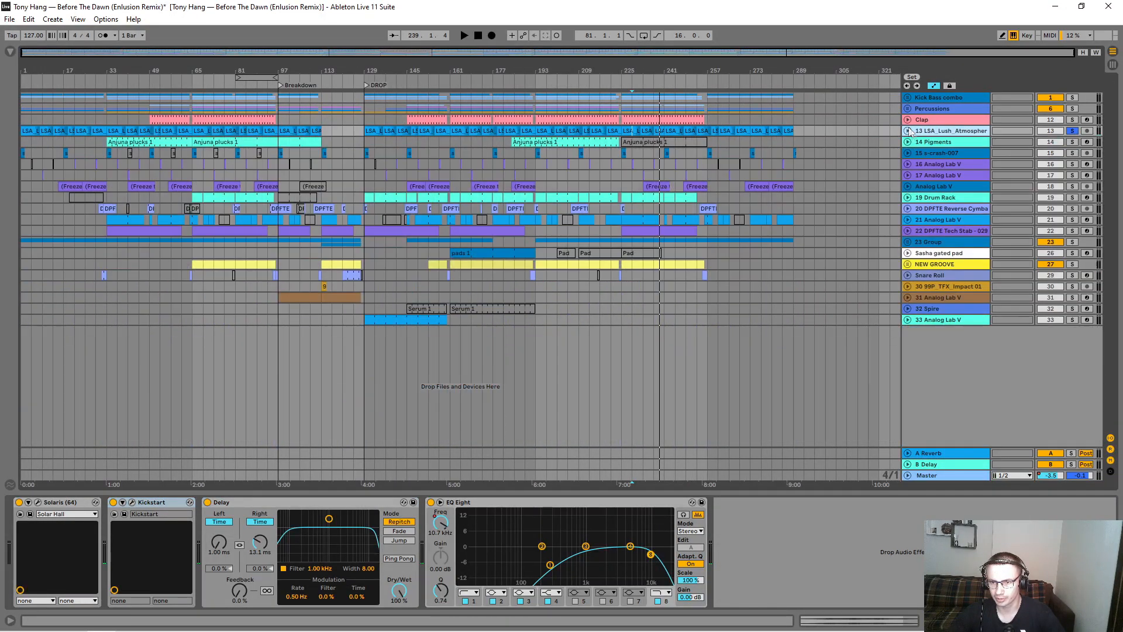
left_click(909, 142)
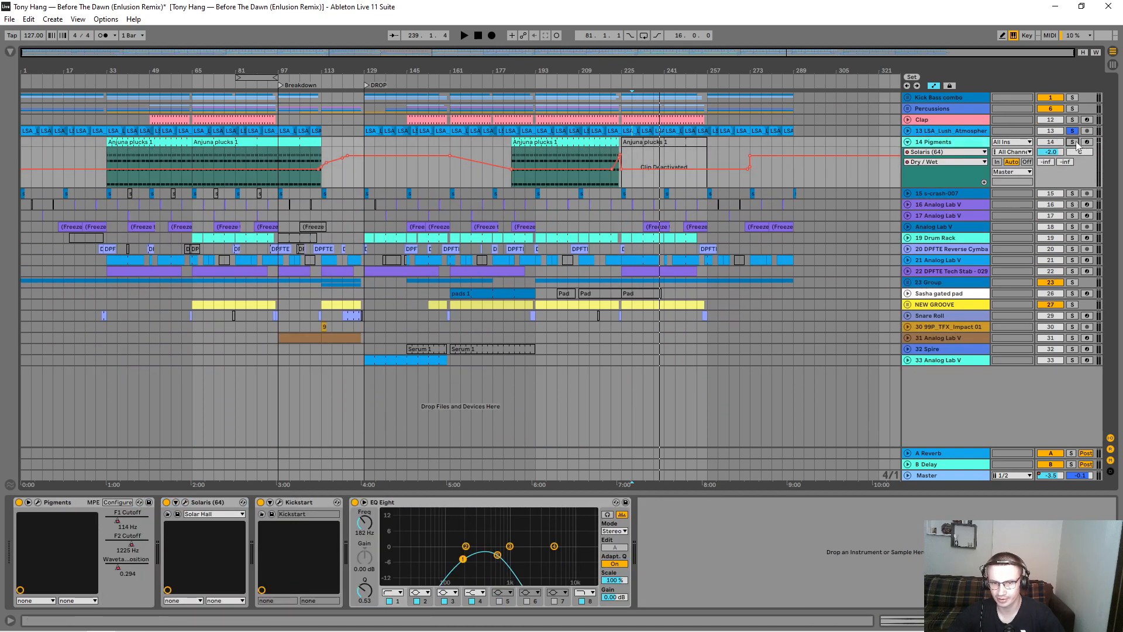
left_click_drag(107, 72, 144, 70)
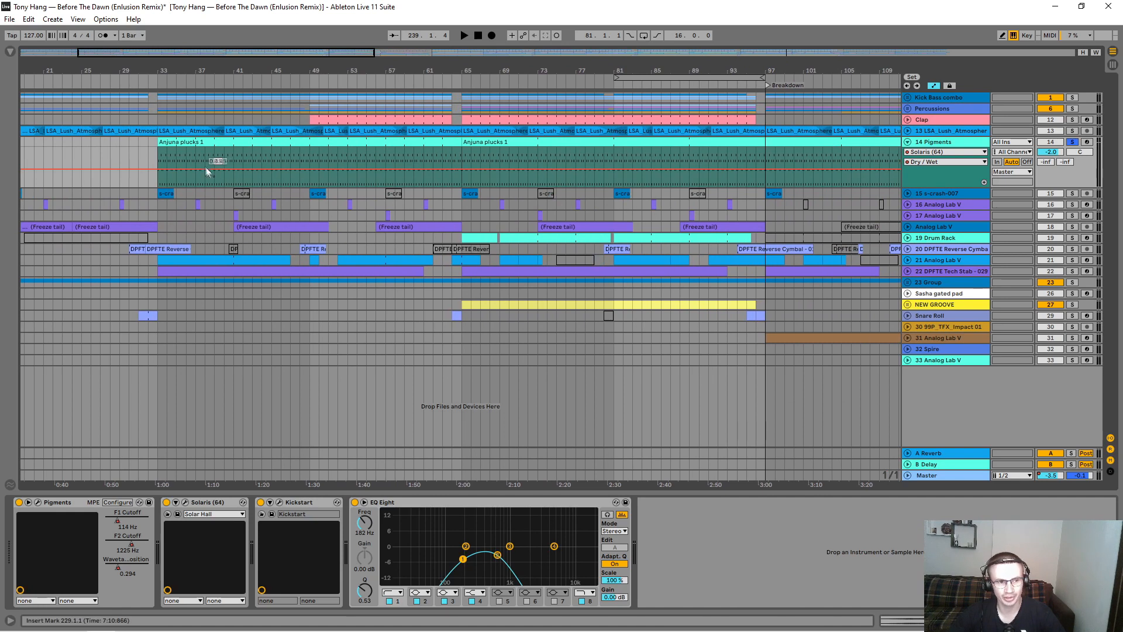
Step: Open the Anjuna plucks 1 clip at bar 33 in an enlarged note editor and audition its arpeggio
left_click(194, 142)
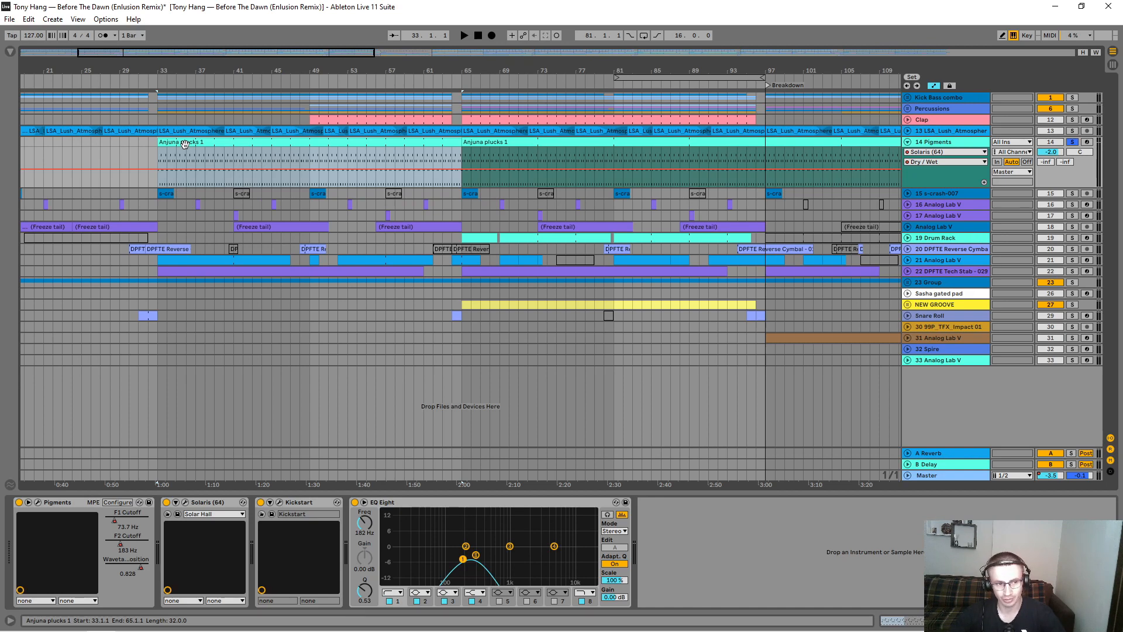
double_click(184, 144)
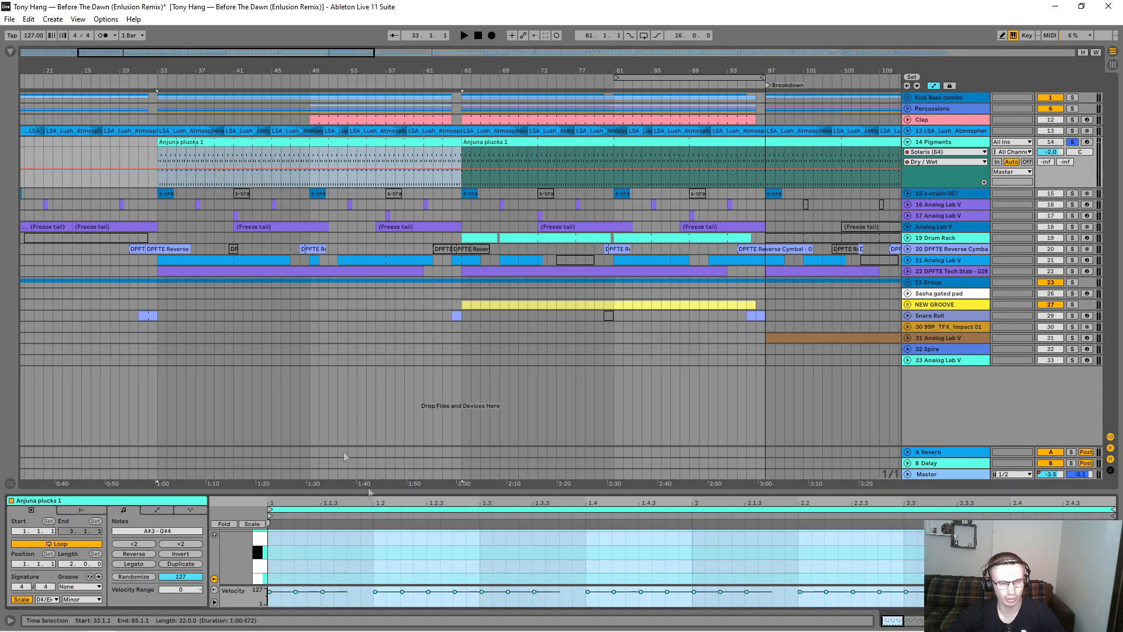
left_click_drag(379, 491, 374, 270)
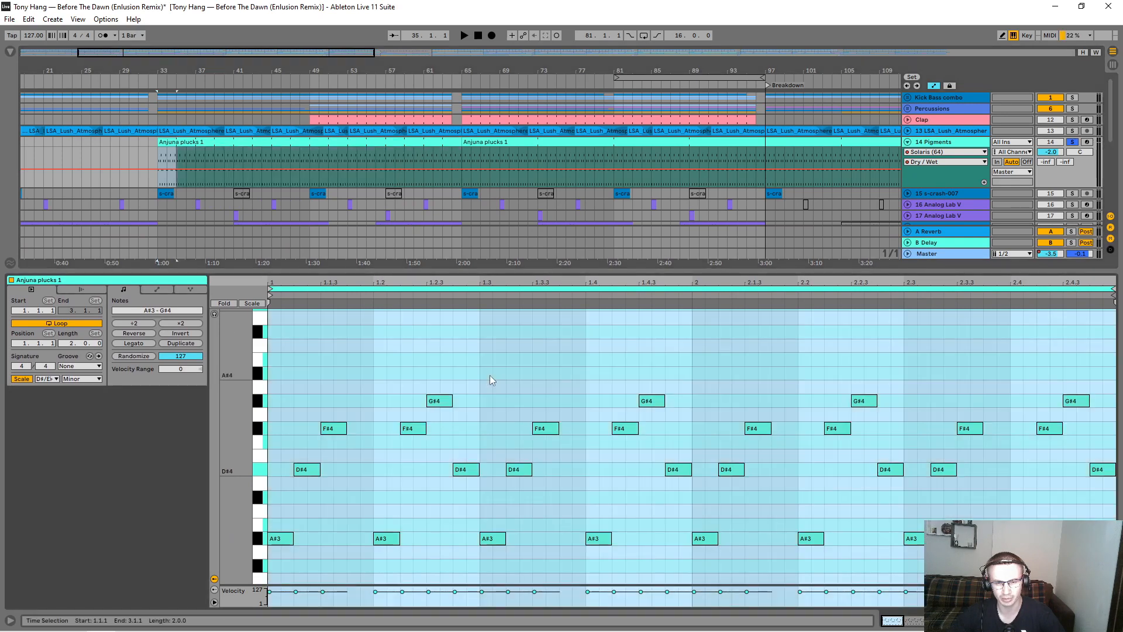
left_click(477, 380)
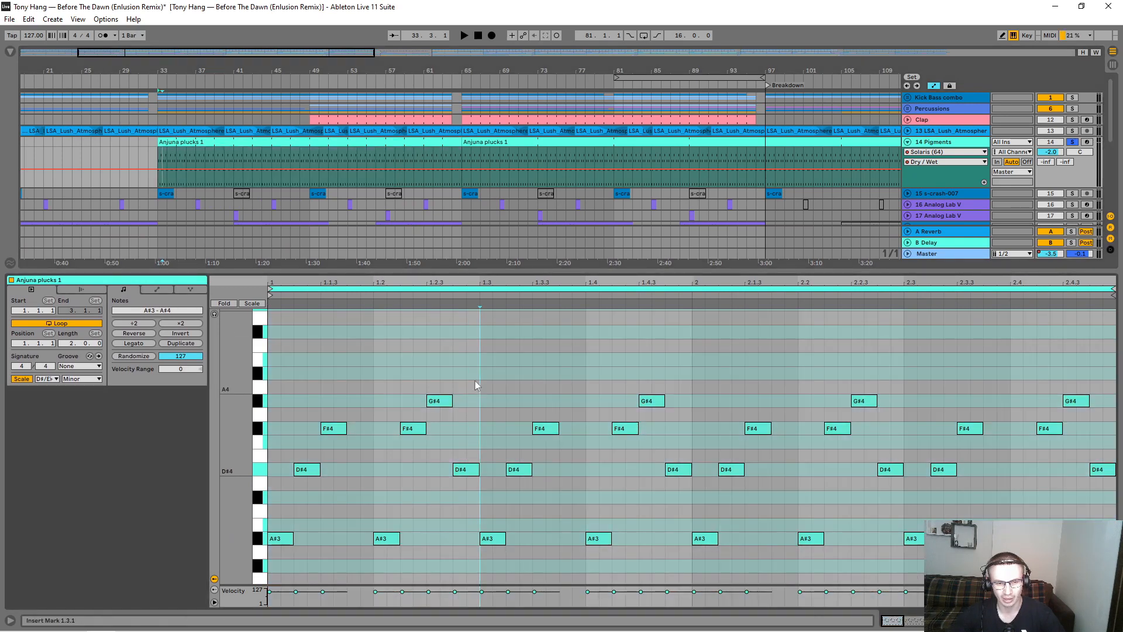
key("space")
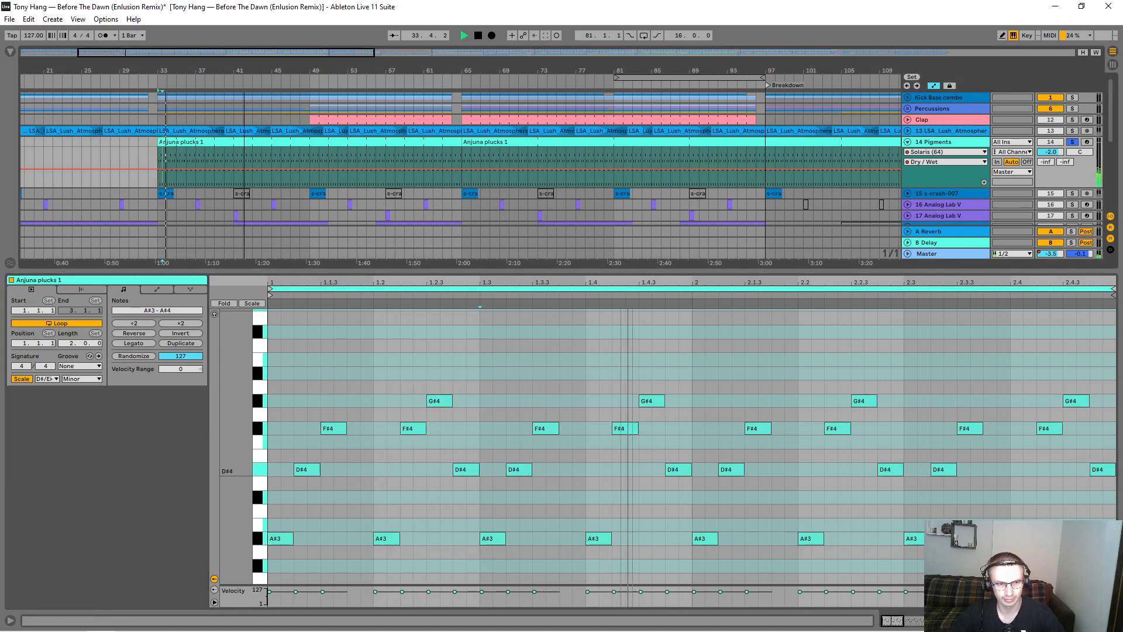
scroll(507, 180, "down", 3)
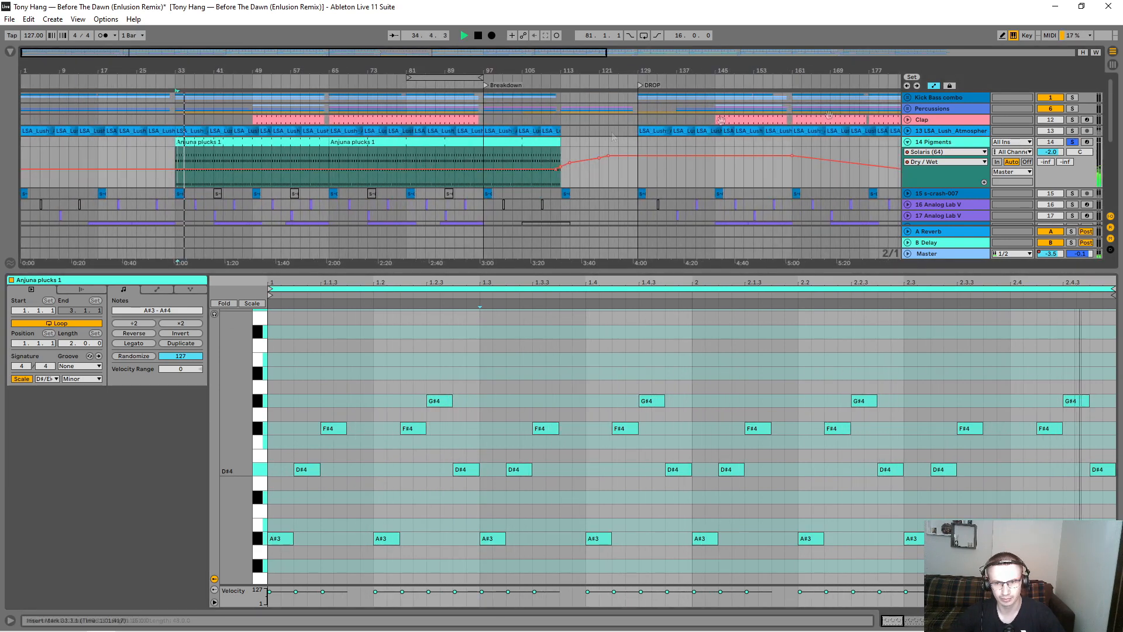
key("space")
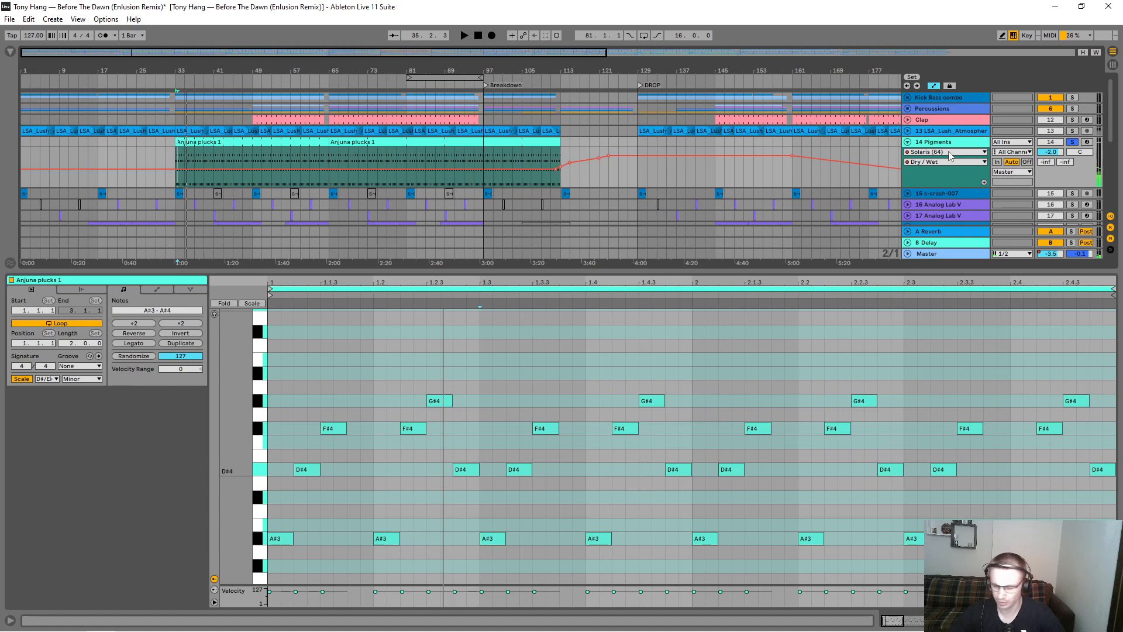
Step: Show the Pigments Wavetable 1 Position automation and play the plucks from bar 49
left_click(950, 152)
left_click(936, 170)
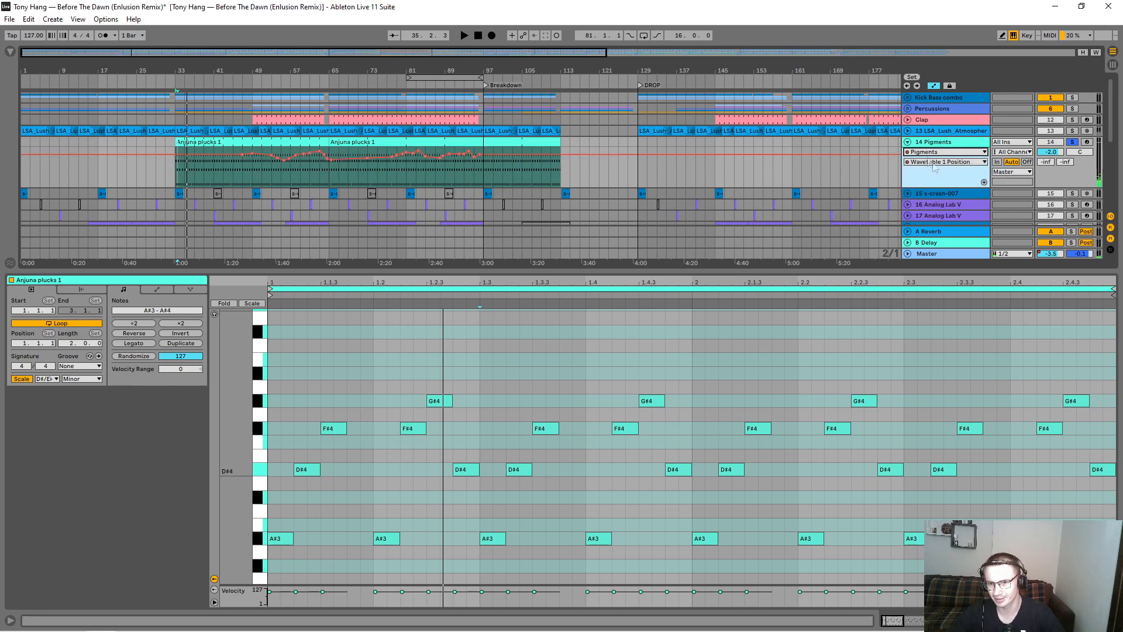
left_click(249, 99)
key("plus")
key("space")
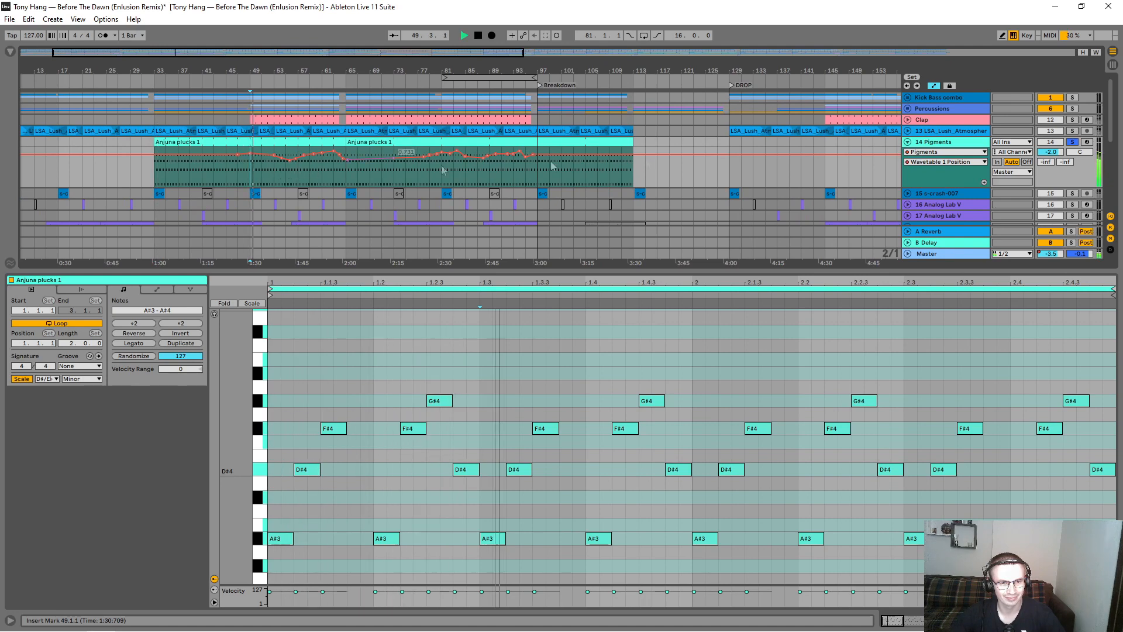
Step: Shrink the note editor and examine the Pigments F1 Cutoff, F2 Cutoff and Wavetable 1 Position automation during playback
left_click(946, 162)
left_click(939, 181)
left_click_drag(940, 188, 919, 518)
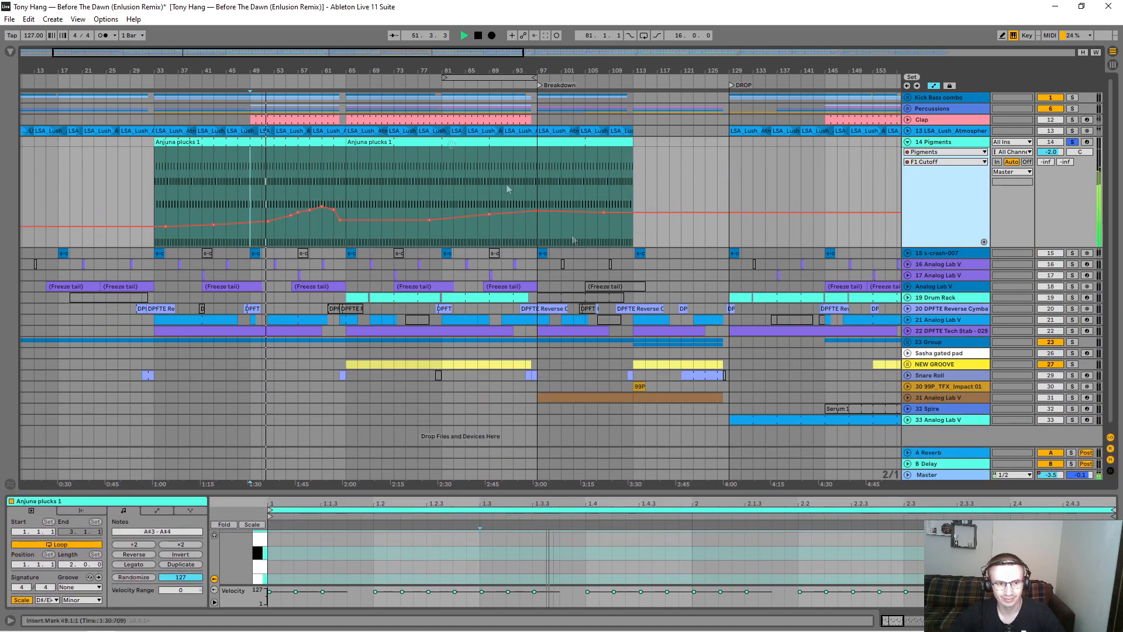
key("plus")
left_click(945, 162)
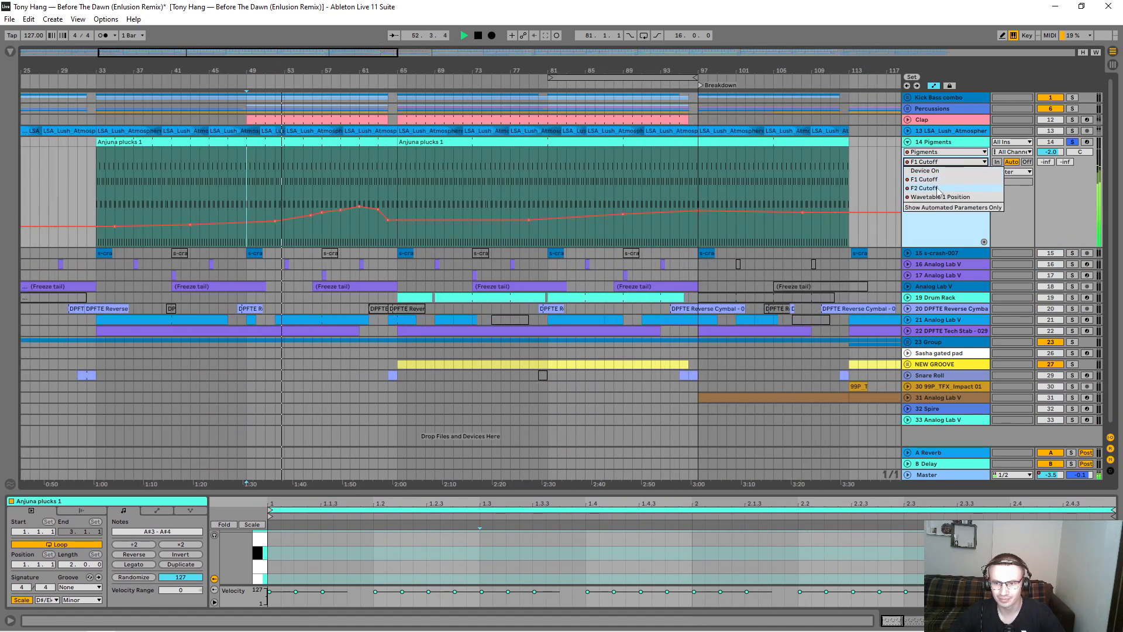
left_click(936, 188)
left_click(941, 152)
left_click(940, 177)
left_click(939, 162)
left_click(940, 197)
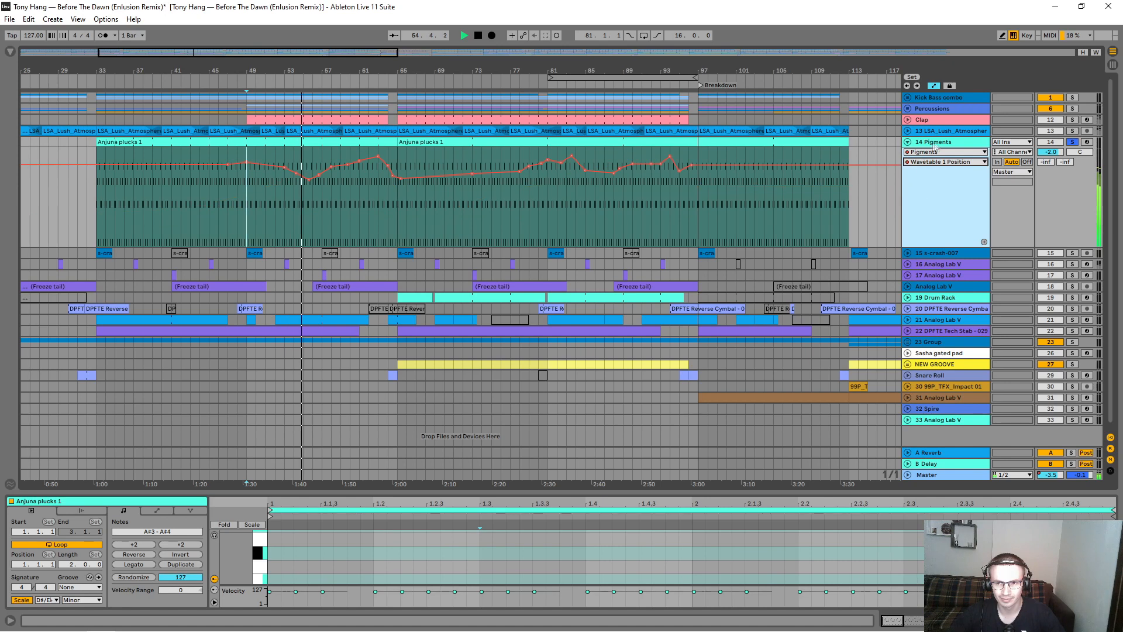
Step: Open the Pigments plug-in window below the automation lane and watch its wavetable and filters move during playback
key("shift+Tab")
left_click(38, 502)
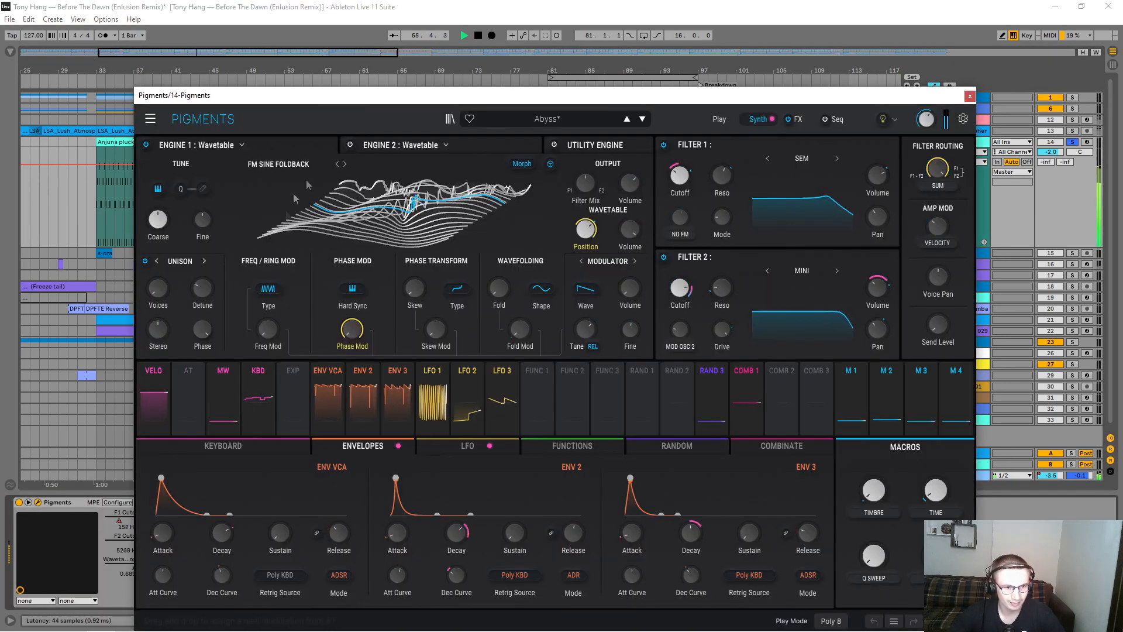
left_click_drag(319, 88, 322, 302)
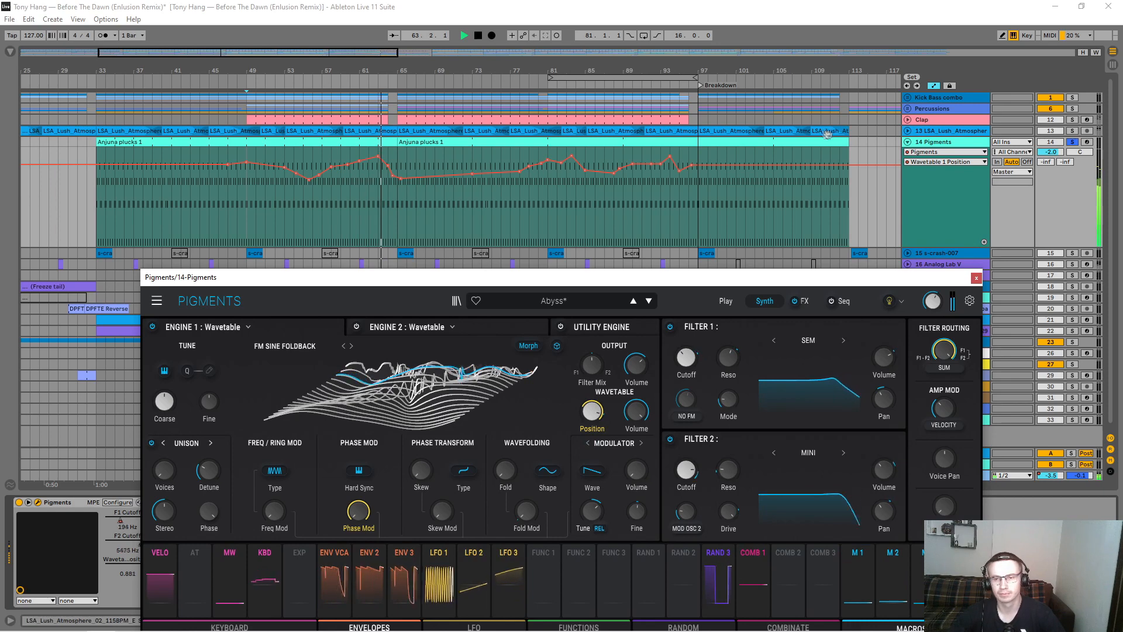
Step: Solo the Lush Atmosphere track and the Sylenth1 bass from the Kick Bass combo group alongside Pigments, briefly auditioning the Spire layer
left_click(1072, 131)
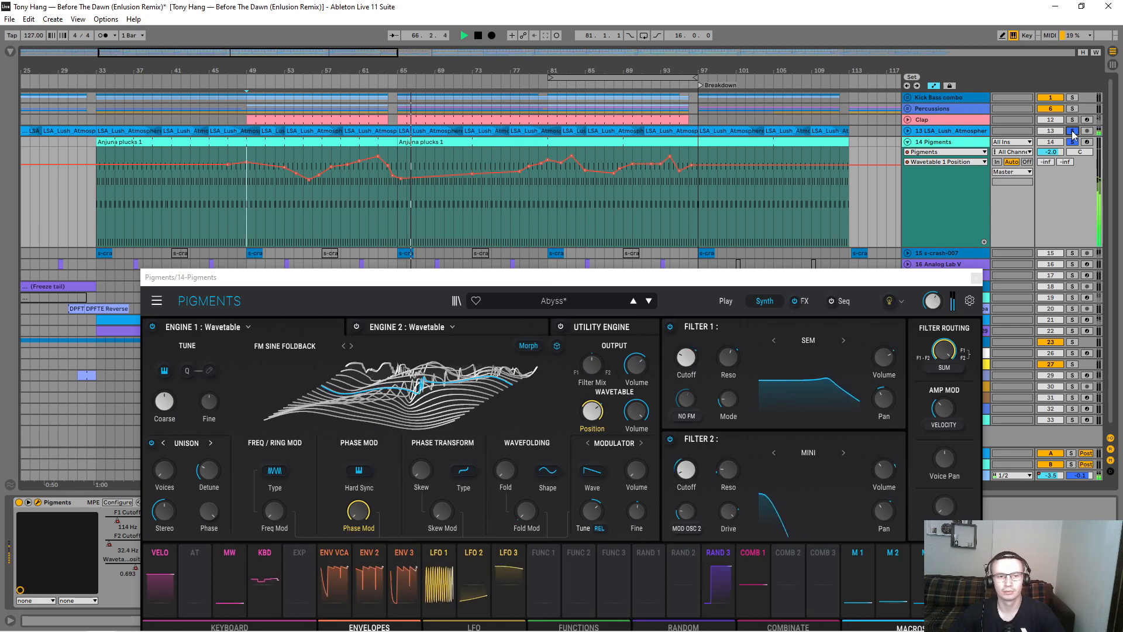
left_click(908, 98)
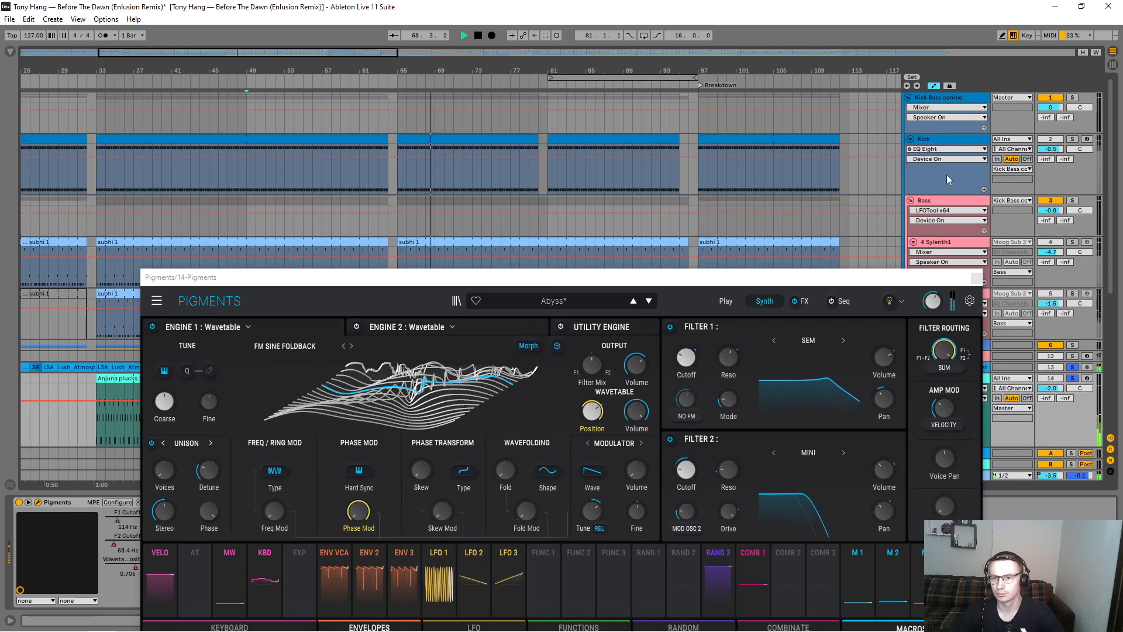
scroll(949, 180, "down", 4)
left_click(1072, 149)
left_click(1073, 201)
left_click_drag(629, 276, 644, 482)
left_click(1071, 201)
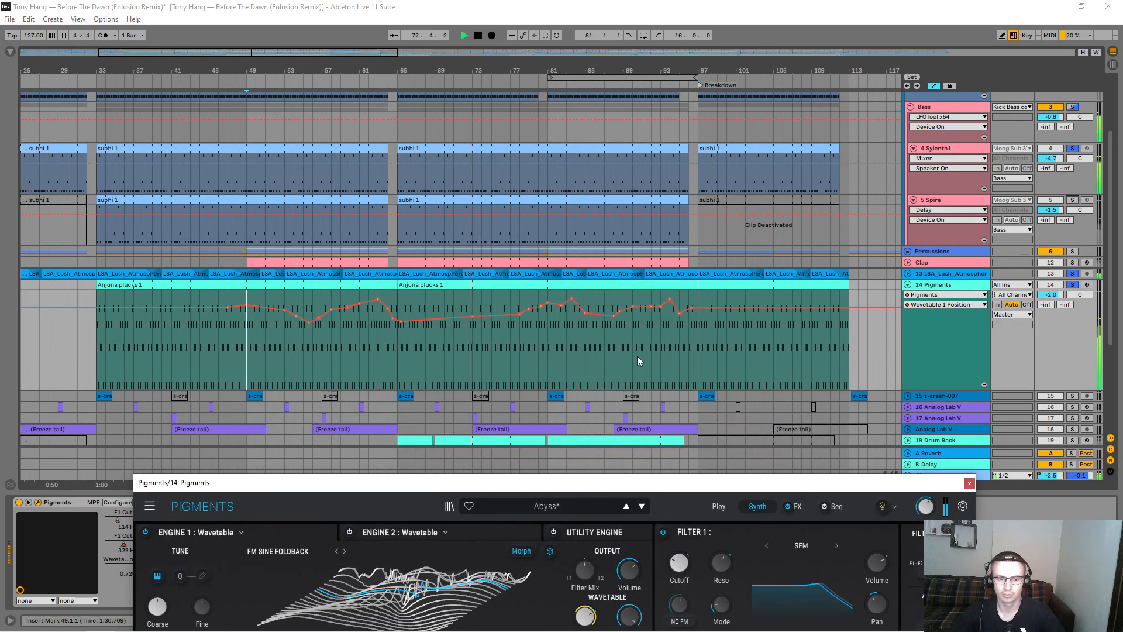
Step: Listen to the soloed bass, Lush Atmosphere and Pigments layers together while reviewing their tracks in the arrangement
scroll(637, 356, "down", 2)
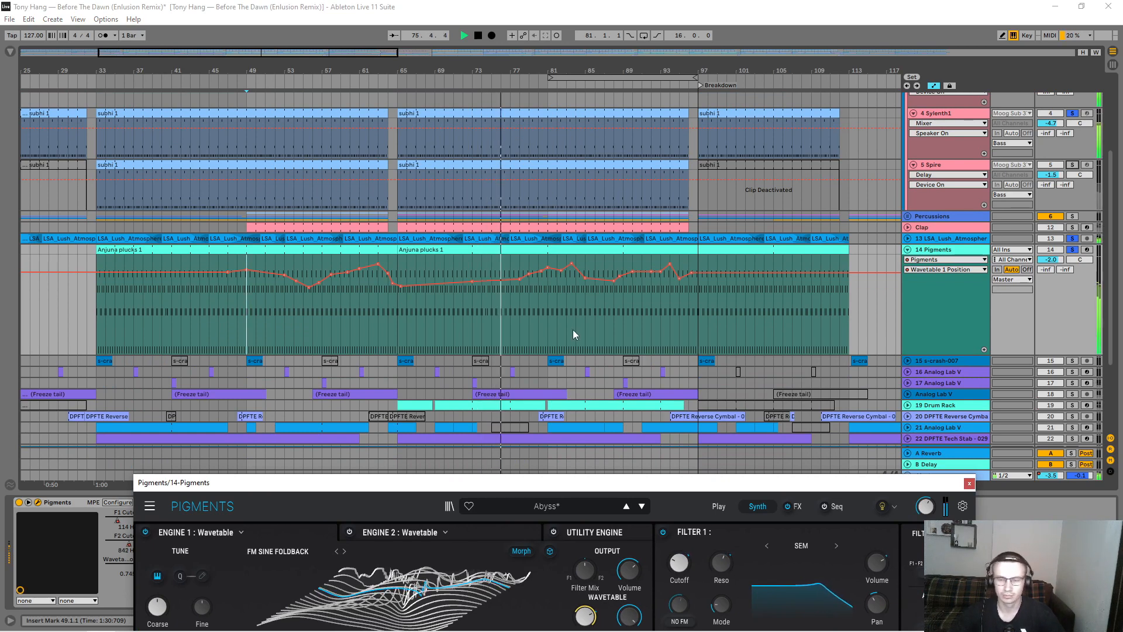
left_click(908, 238)
left_click(907, 238)
scroll(699, 180, "down", 5)
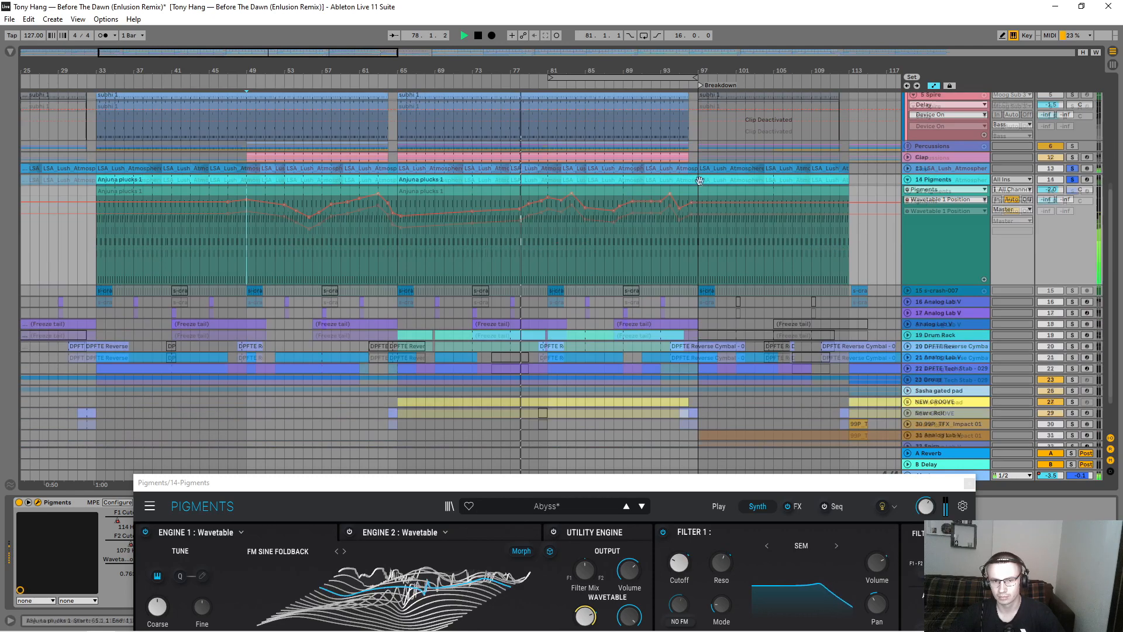
scroll(700, 181, "down", 1)
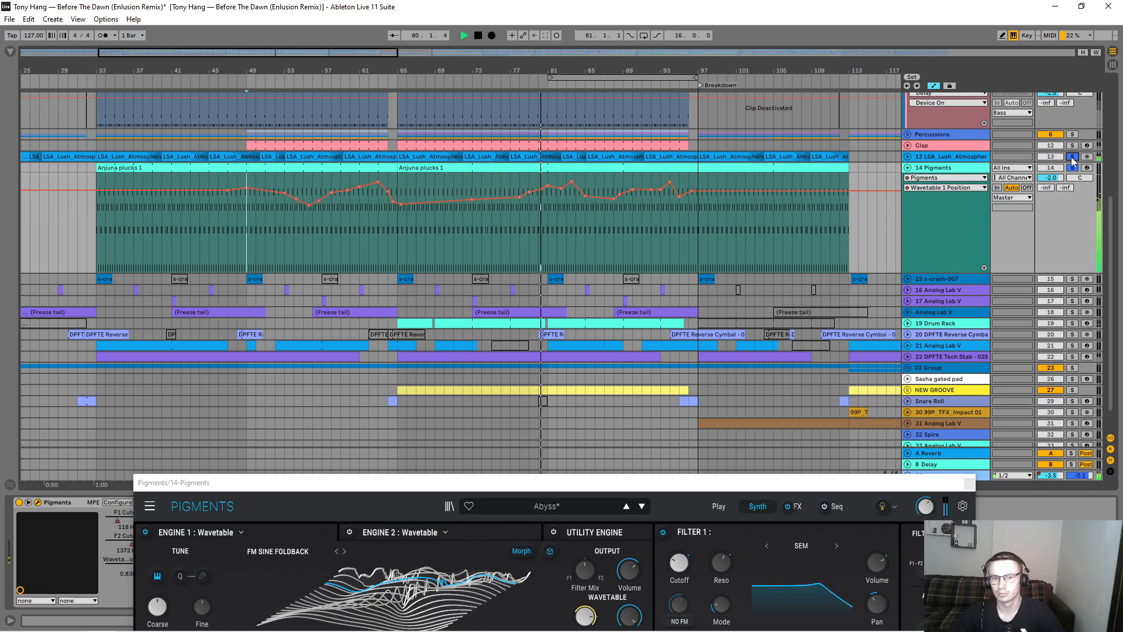
Step: Move the Pigments plug-in window higher on screen and follow its display while the Wavetable 1 Position automation plays
left_click_drag(561, 70, 504, 96)
left_click(942, 188)
left_click(924, 192)
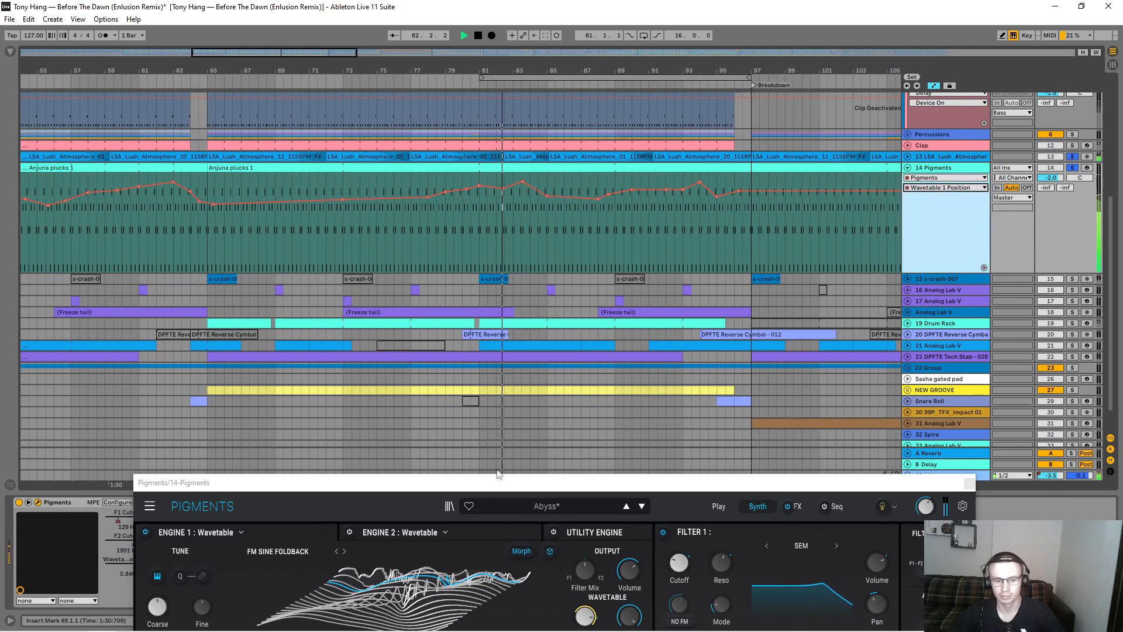
left_click_drag(489, 485, 484, 374)
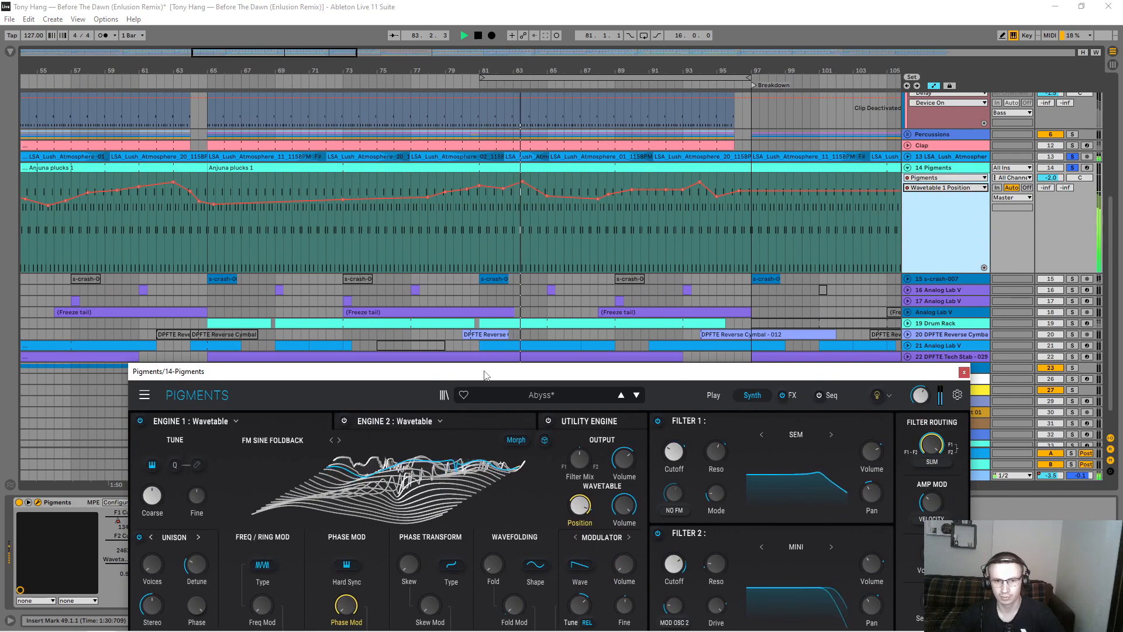
left_click_drag(574, 70, 304, 146)
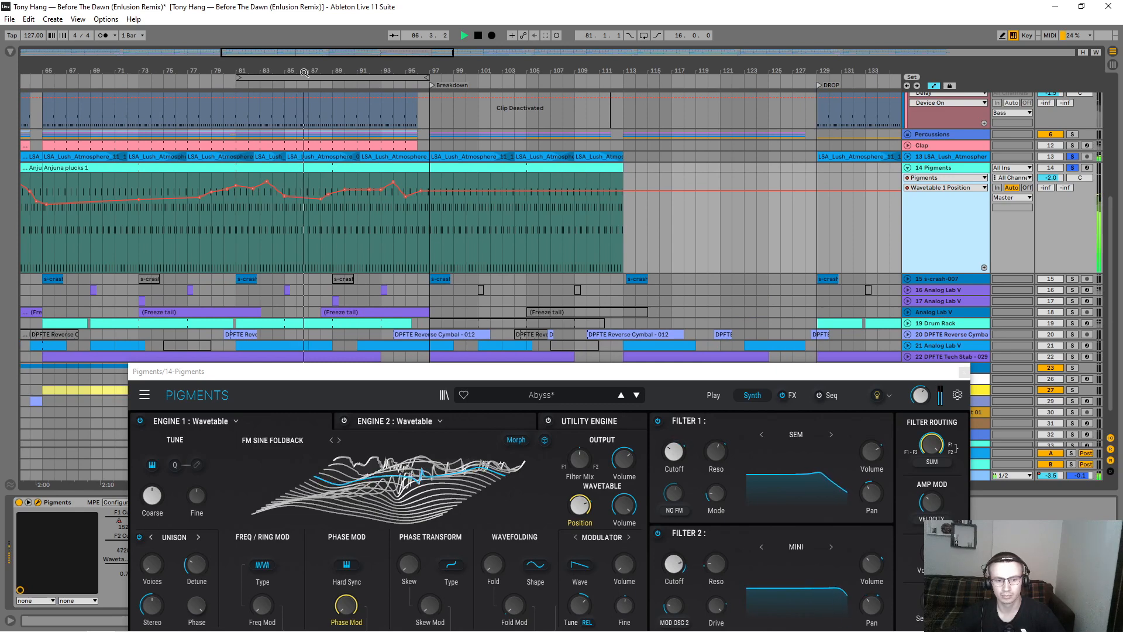
left_click_drag(452, 374, 414, 358)
Step: Review the Pigments F1 Cutoff and F2 Cutoff automation, then trace the Wavetable 1 Position points around bars 91 to 95
left_click(936, 188)
left_click(924, 204)
left_click(930, 188)
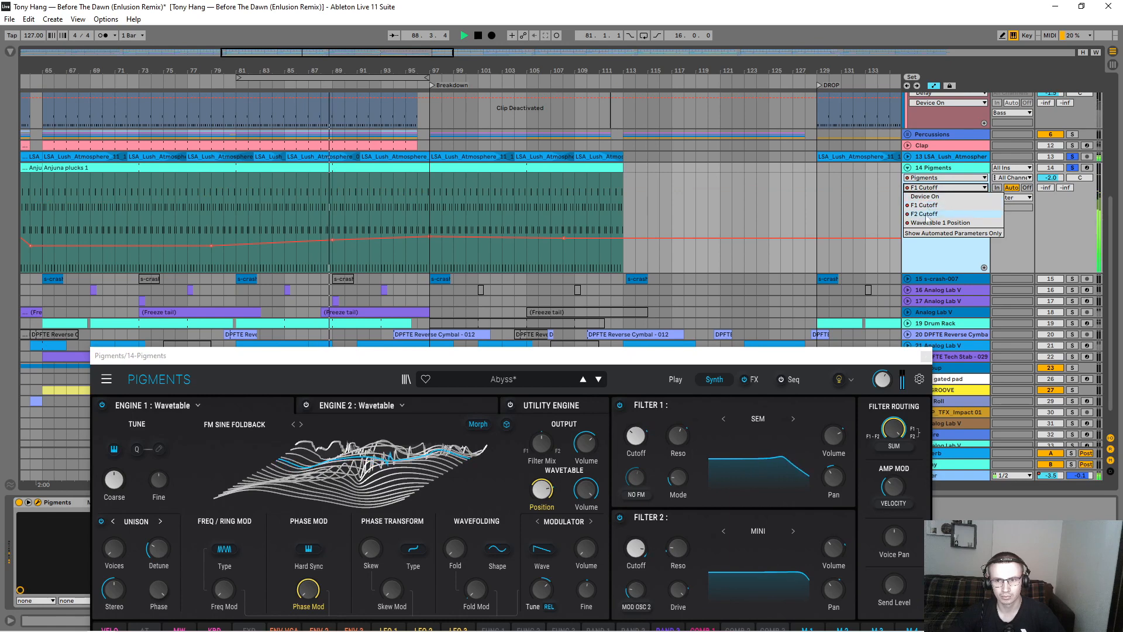
left_click(926, 213)
left_click(930, 187)
left_click(931, 197)
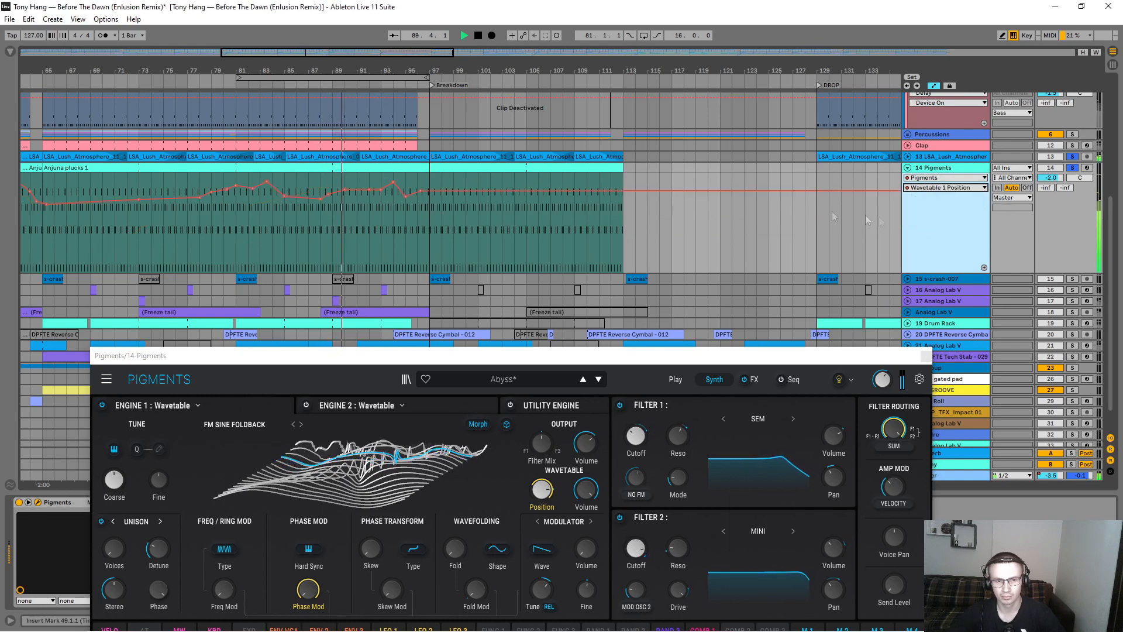
left_click_drag(360, 191, 361, 179)
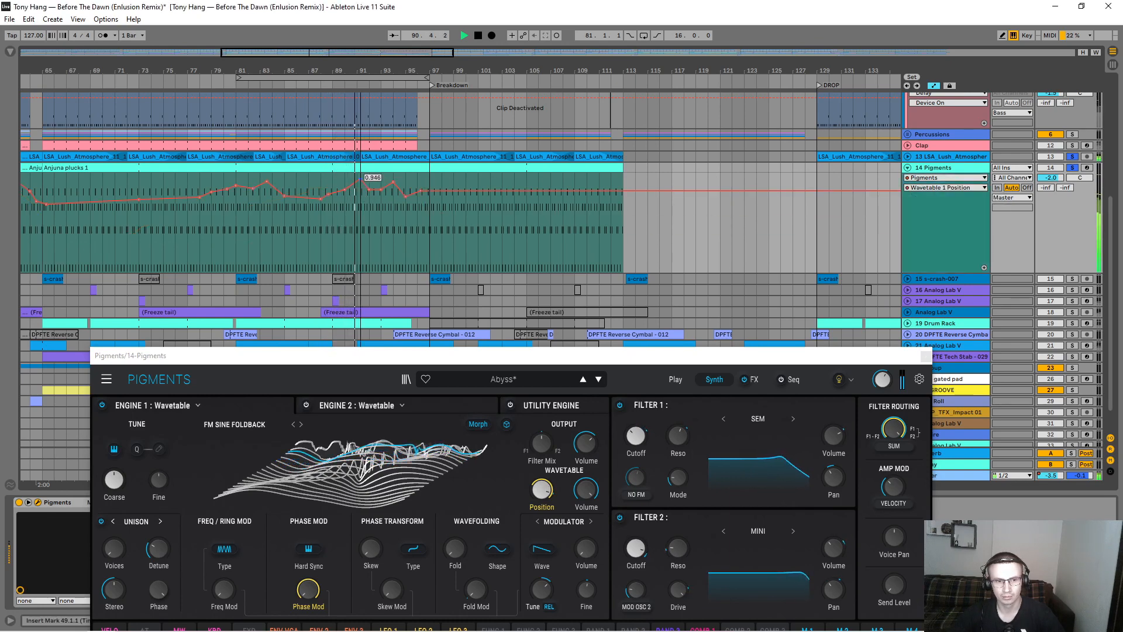
left_click_drag(381, 188, 382, 192)
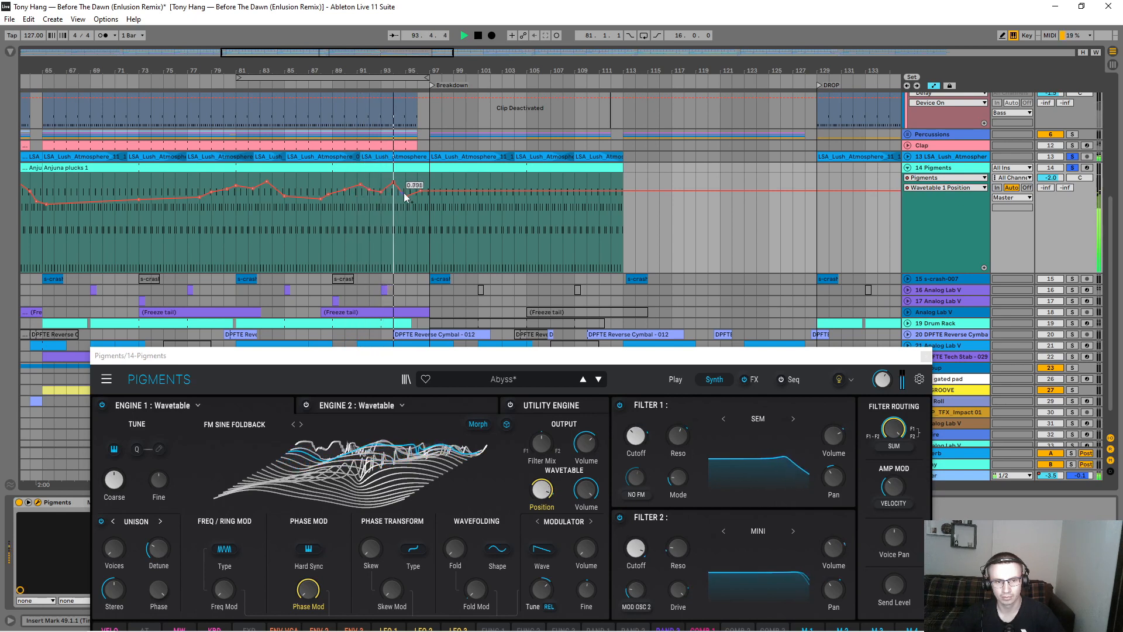
Step: Leave only the Pigments track soloed, stop playback and close the Pigments plug-in window
scroll(562, 214, "up", 5)
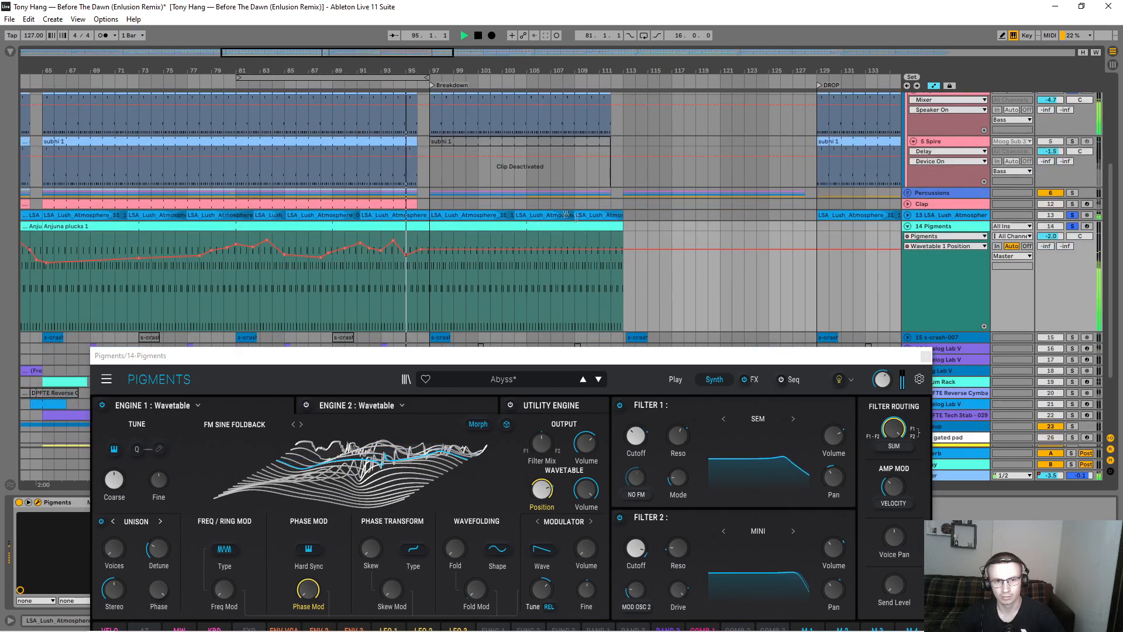
scroll(583, 219, "up", 1)
left_click(1072, 321)
scroll(604, 200, "down", 7)
key("space")
left_click_drag(534, 355, 509, 324)
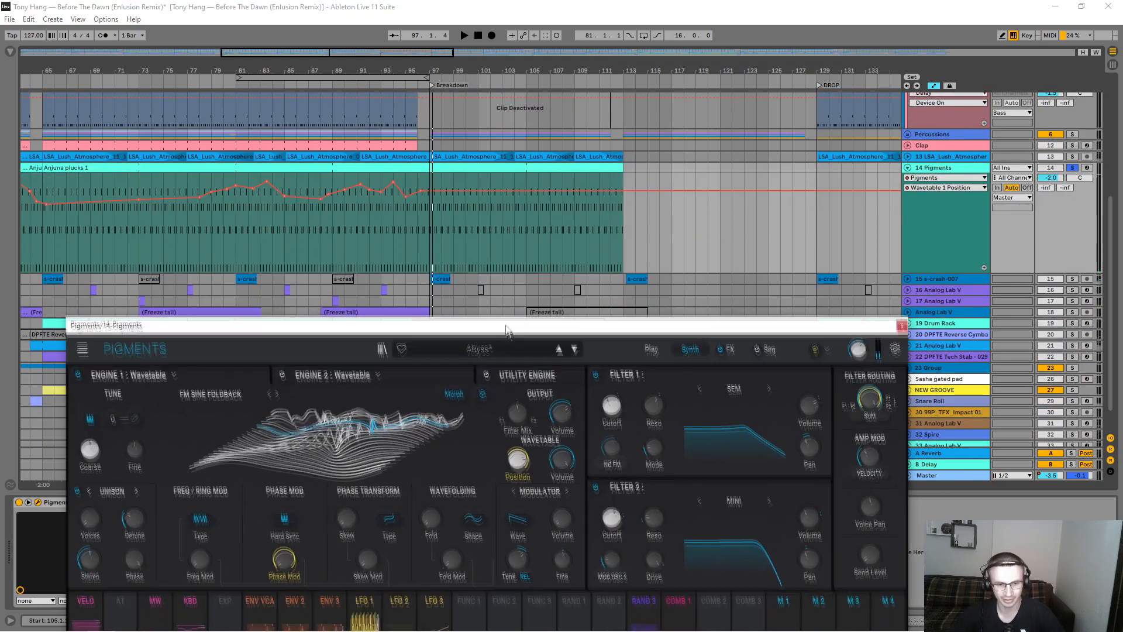
left_click(901, 324)
Step: Collapse the Pigments track and expand the s-crash-007 track below it
left_click_drag(561, 79, 306, 69)
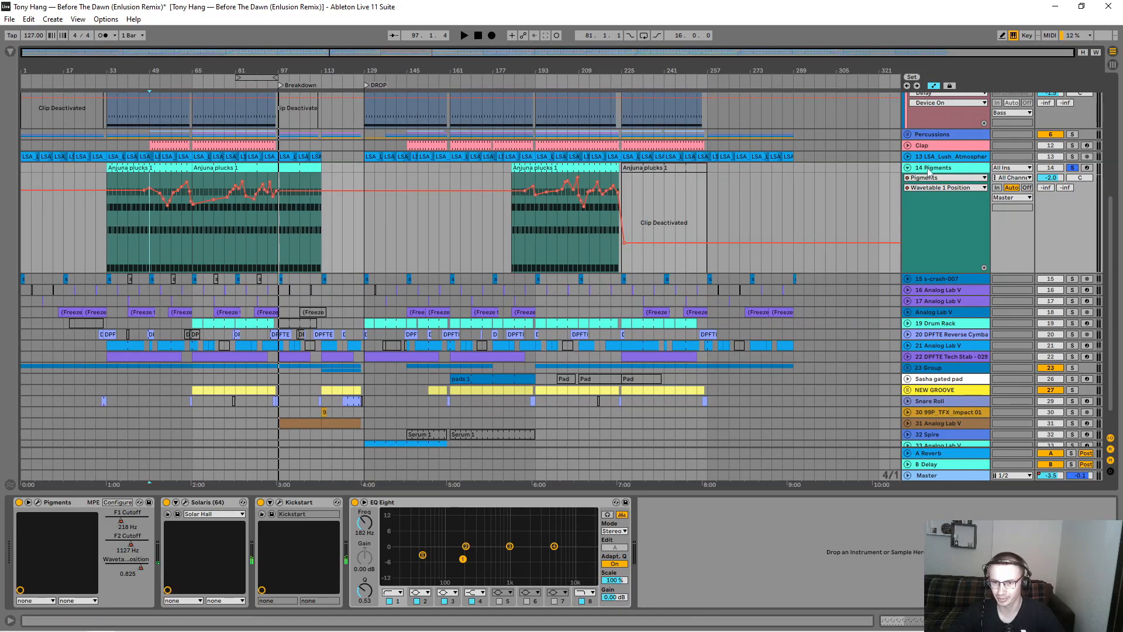
left_click(908, 168)
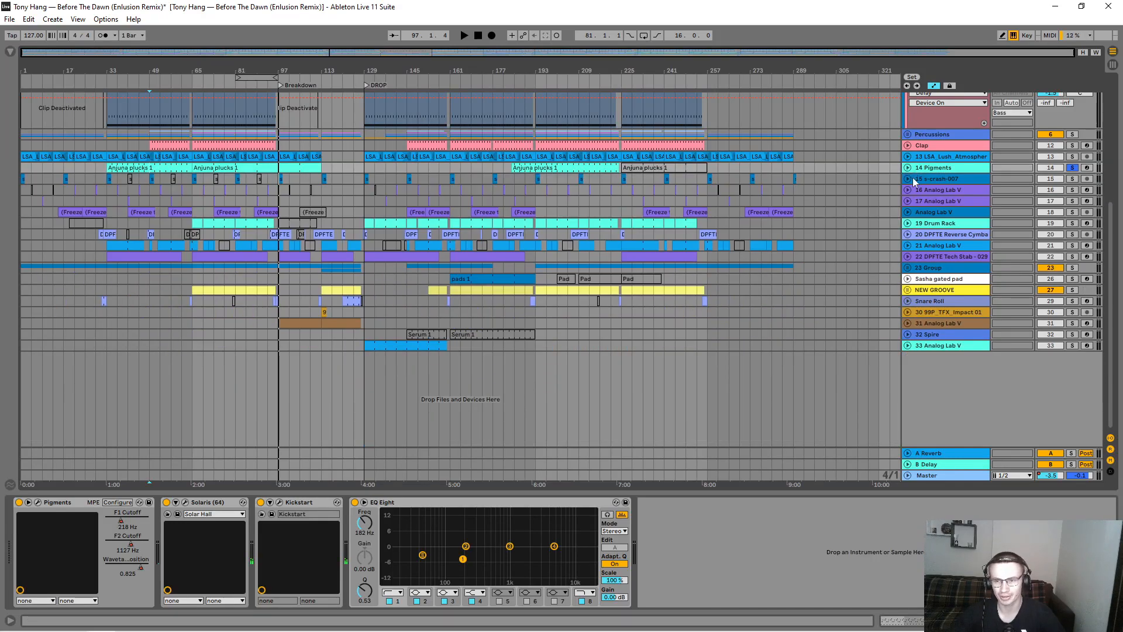
left_click(908, 179)
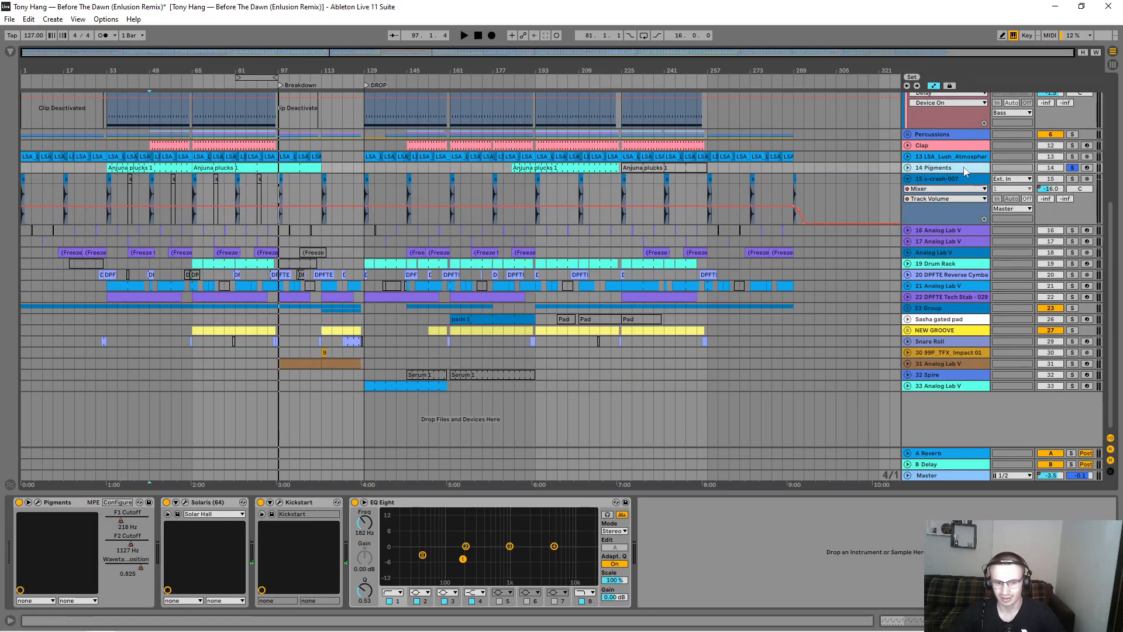
Step: Inspect the Solaris reverb and Kickstart plug-in settings on the Pigments track, closing each window after viewing
left_click(186, 503)
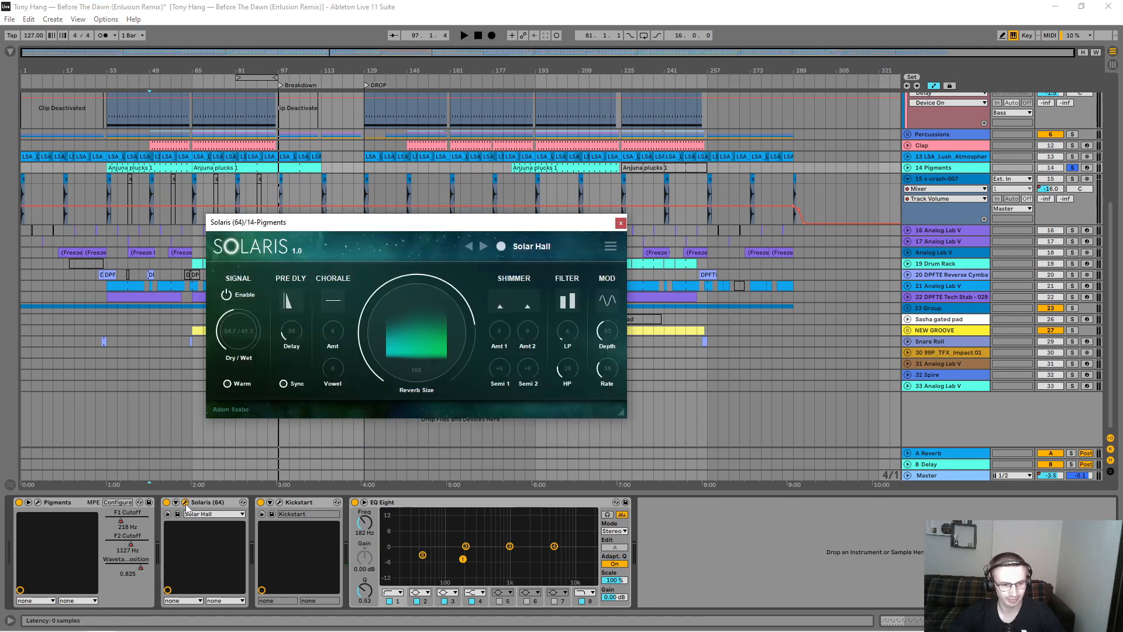
left_click(620, 223)
left_click(270, 503)
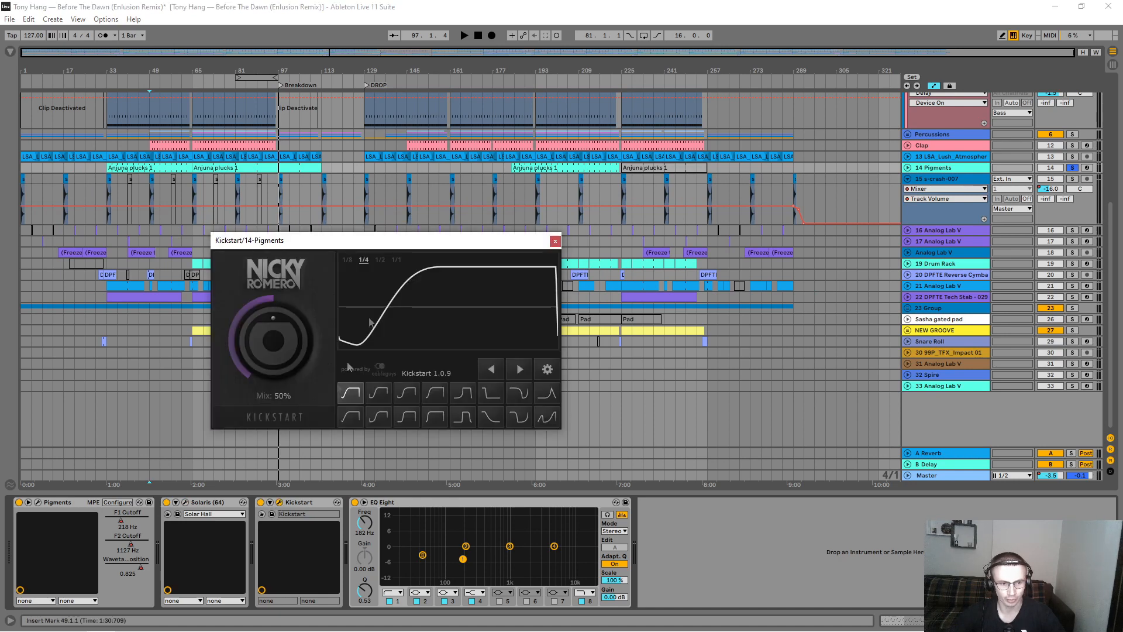
left_click(555, 242)
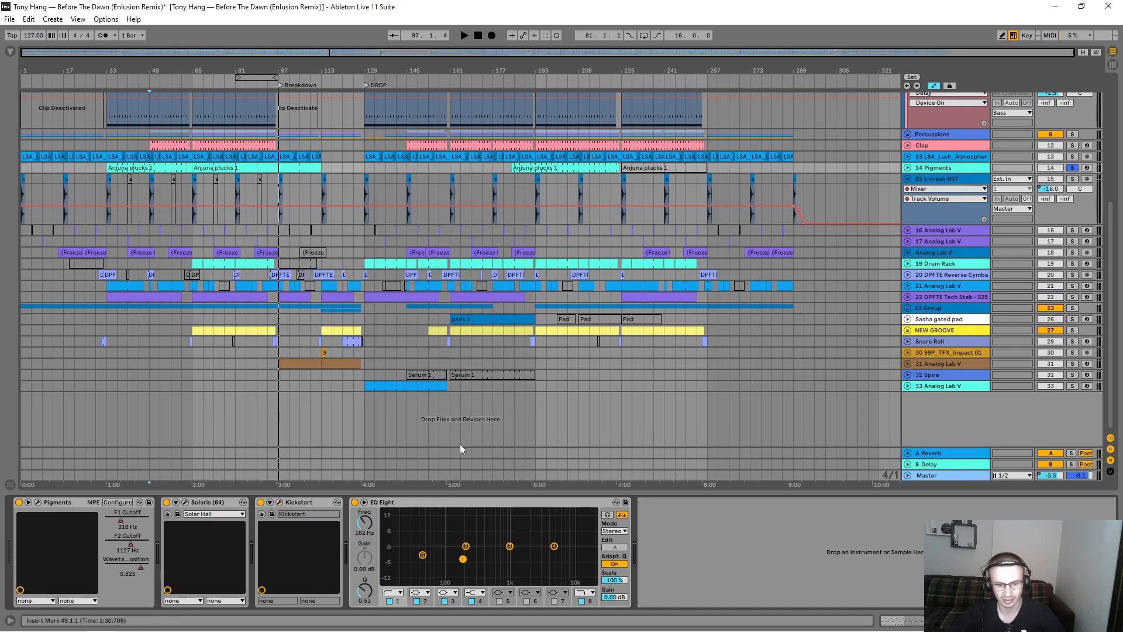
Step: Expand the Pigments track, show its EQ Eight automation along the arrangement and collapse the track again
left_click(937, 189)
left_click(933, 169)
left_click(908, 168)
left_click(934, 177)
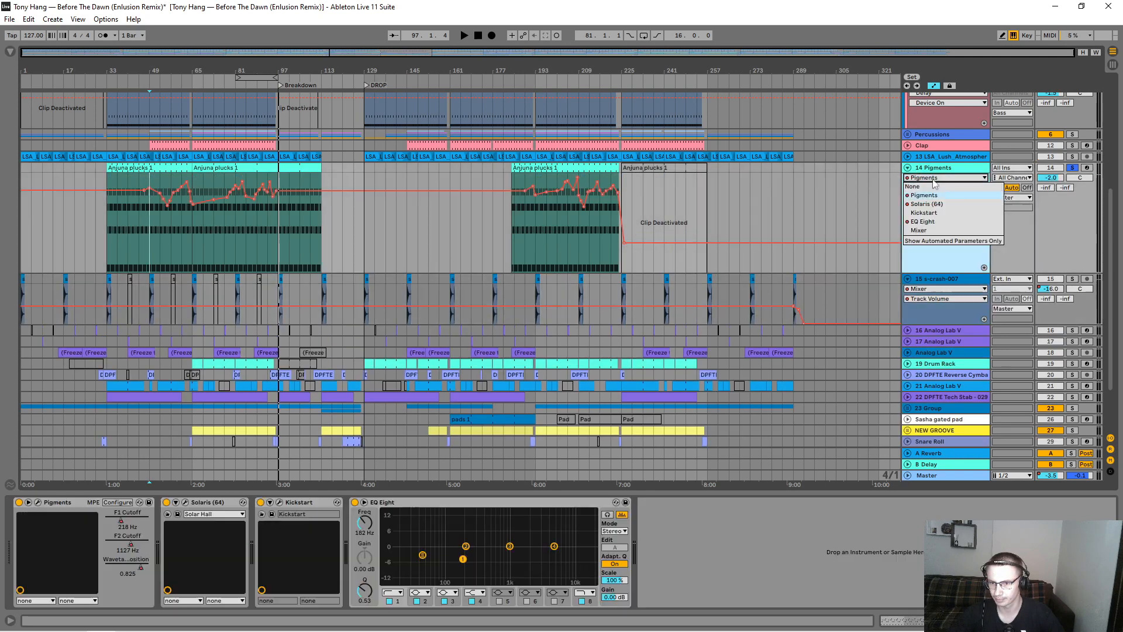
left_click(923, 221)
left_click_drag(113, 65, 120, 97)
scroll(660, 173, "up", 2)
left_click(908, 203)
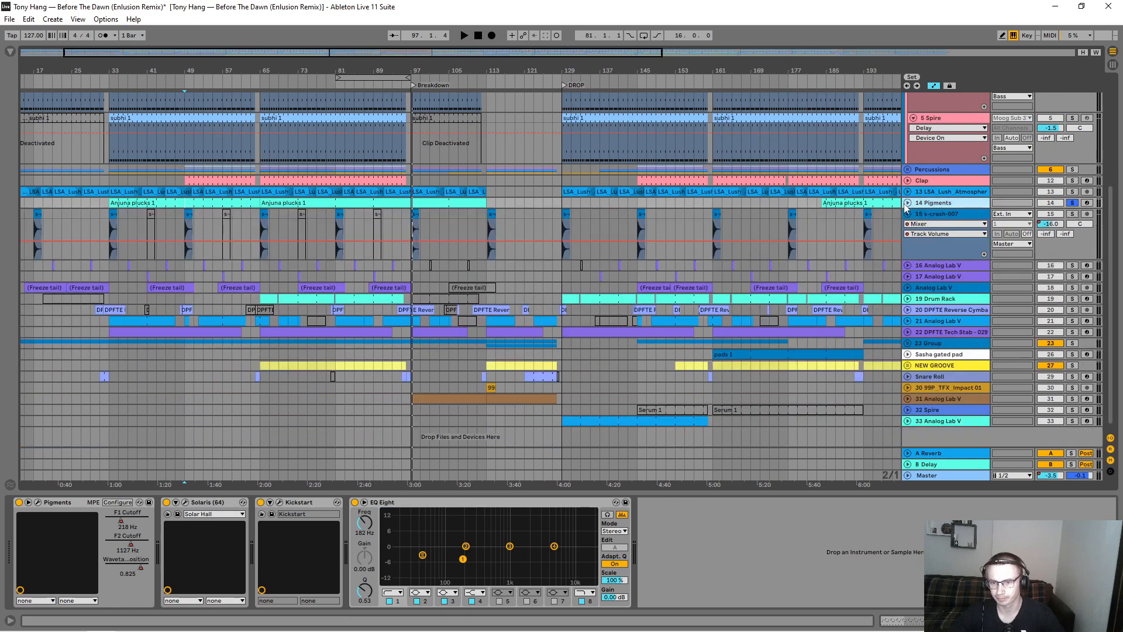
Step: Solo the s-crash-007 track, audition its first crash at the song's start and review the remaining crashes in the arrangement
left_click(908, 215)
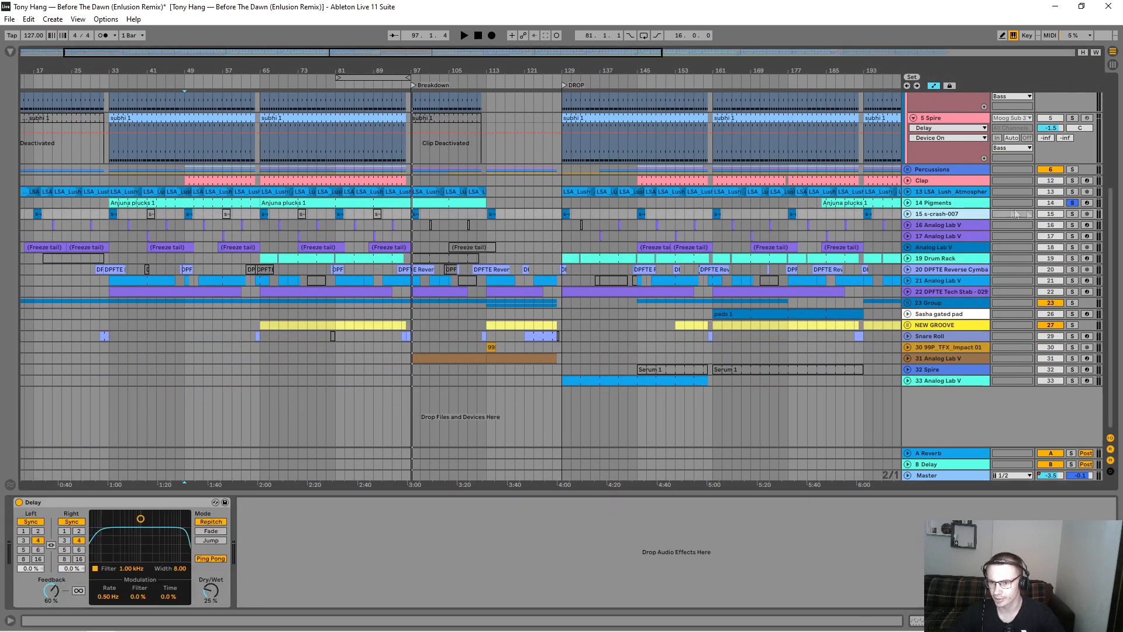
left_click(1072, 214)
left_click(907, 215)
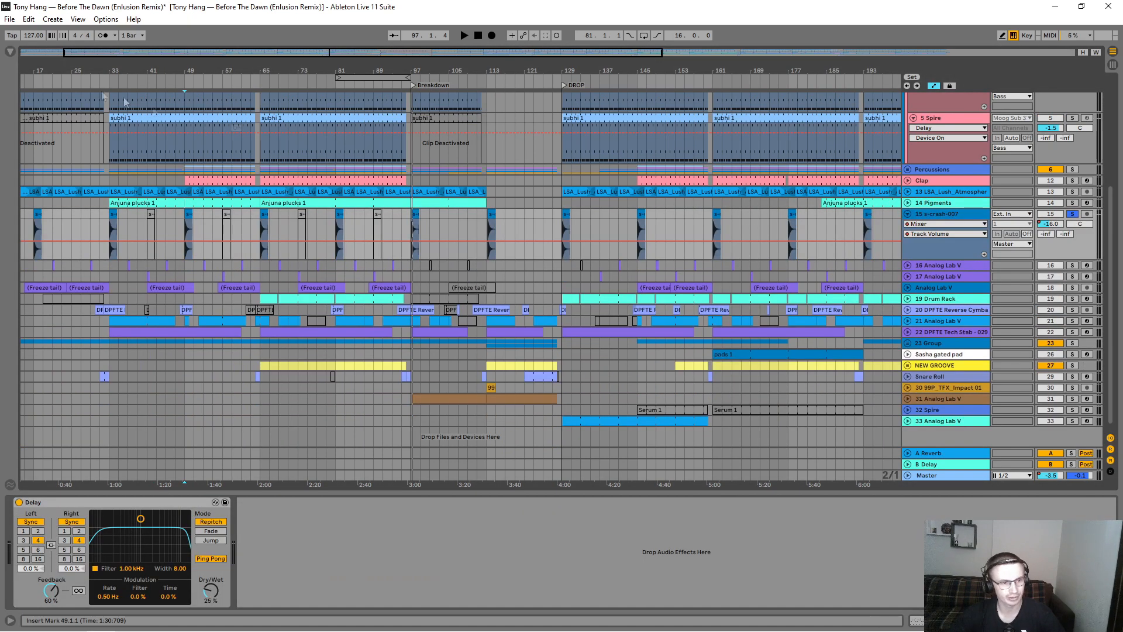
left_click_drag(43, 70, 106, 70)
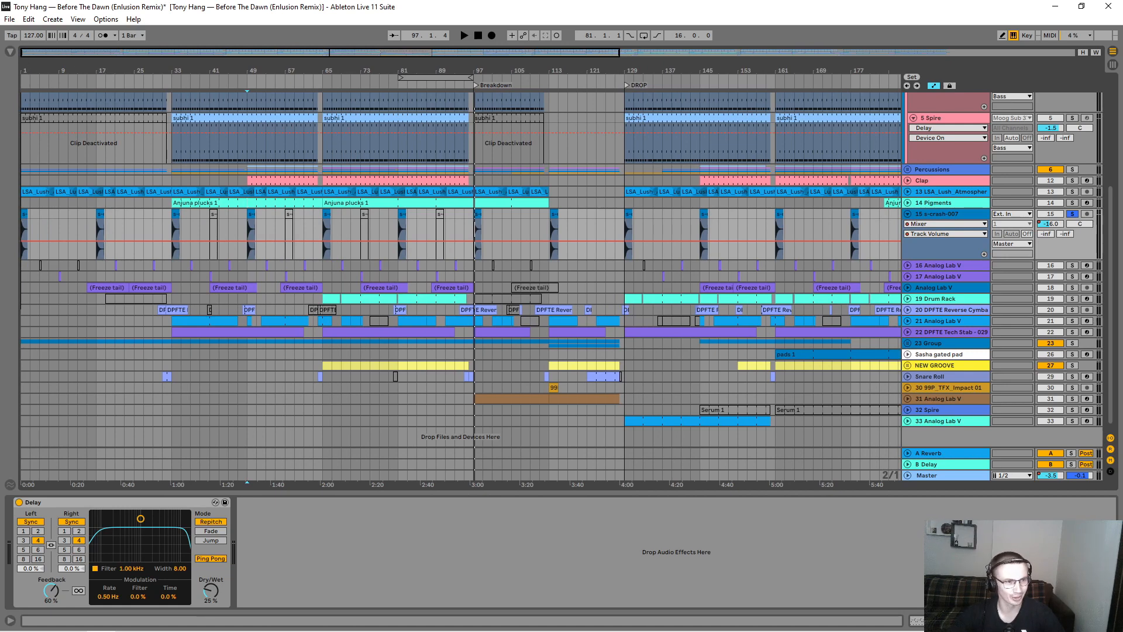
left_click_drag(21, 65, 22, 101)
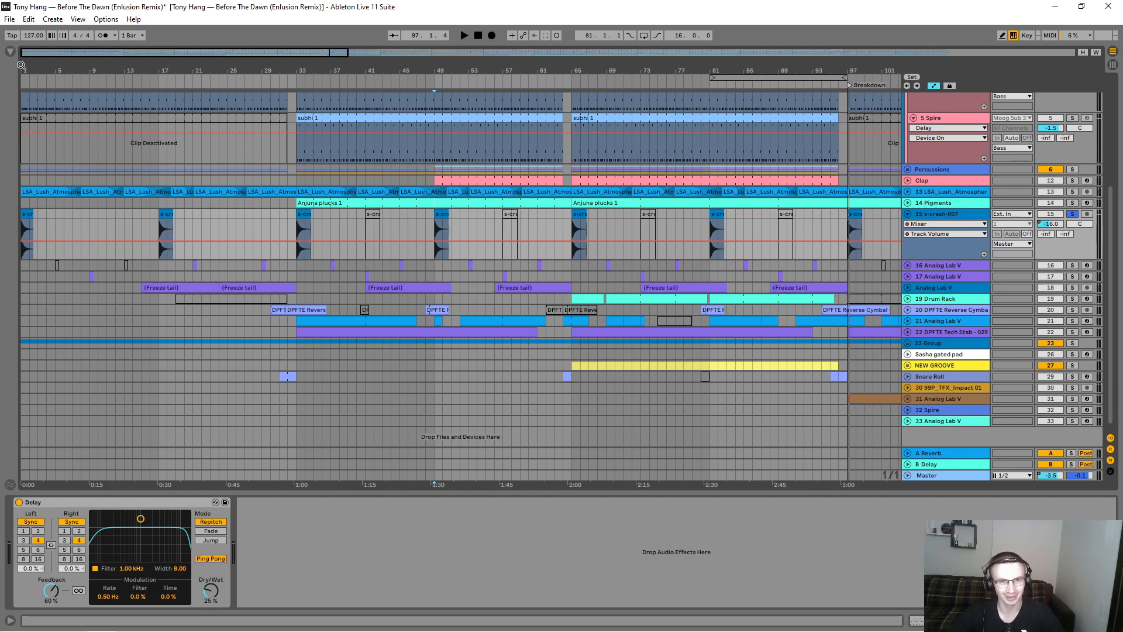
left_click_drag(21, 66, 60, 174)
left_click(33, 214)
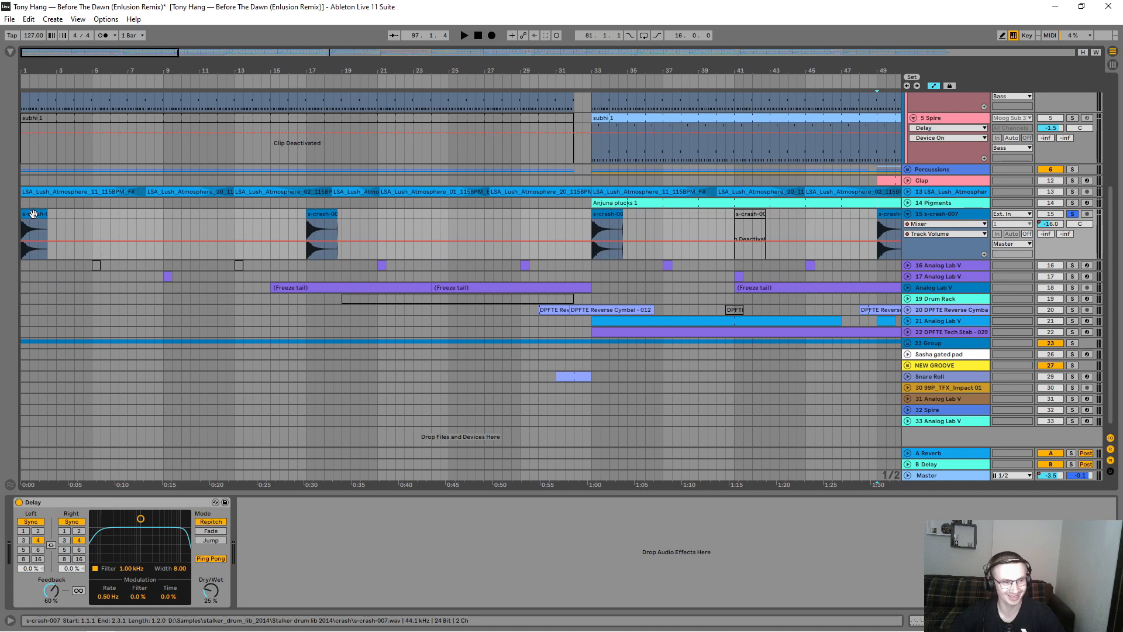
key("space")
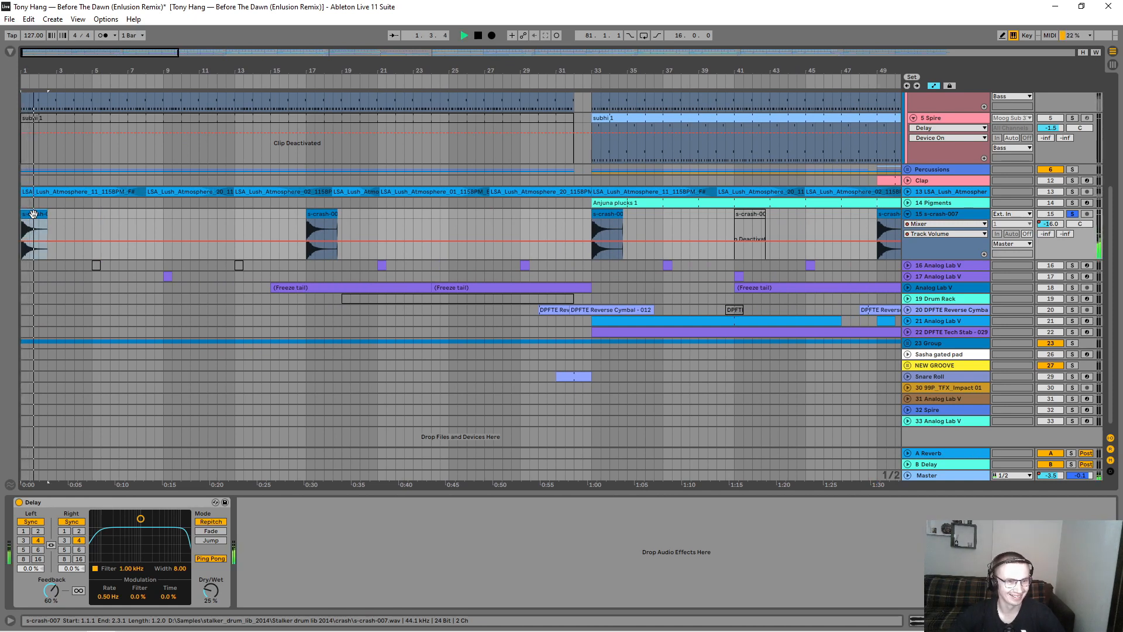
key("space")
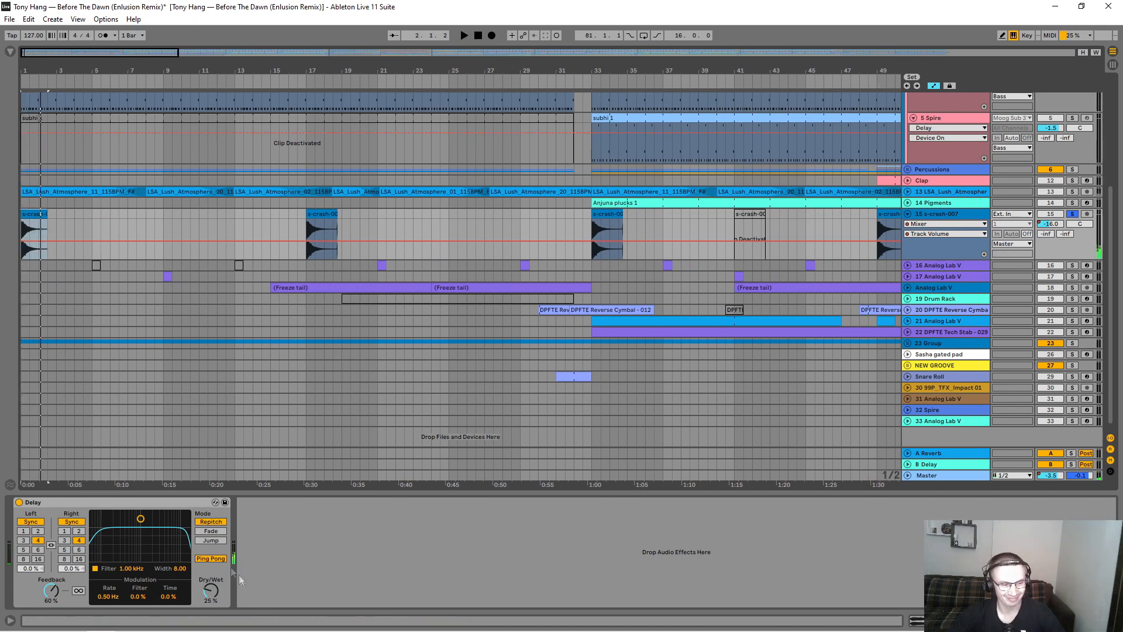
left_click(271, 515)
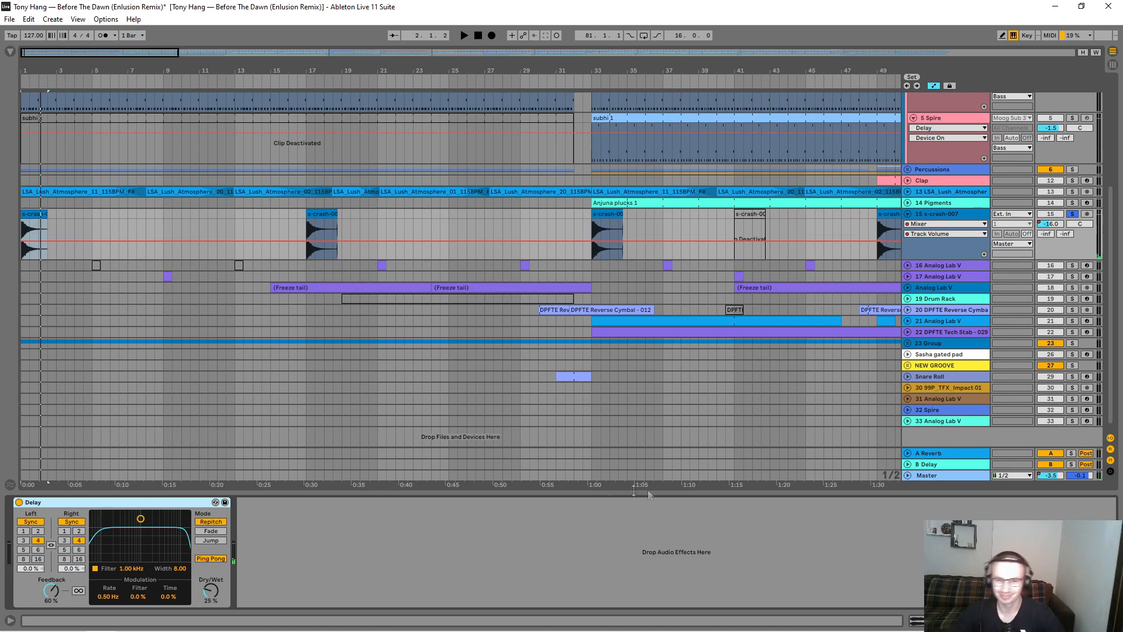
left_click_drag(597, 64, 480, 41)
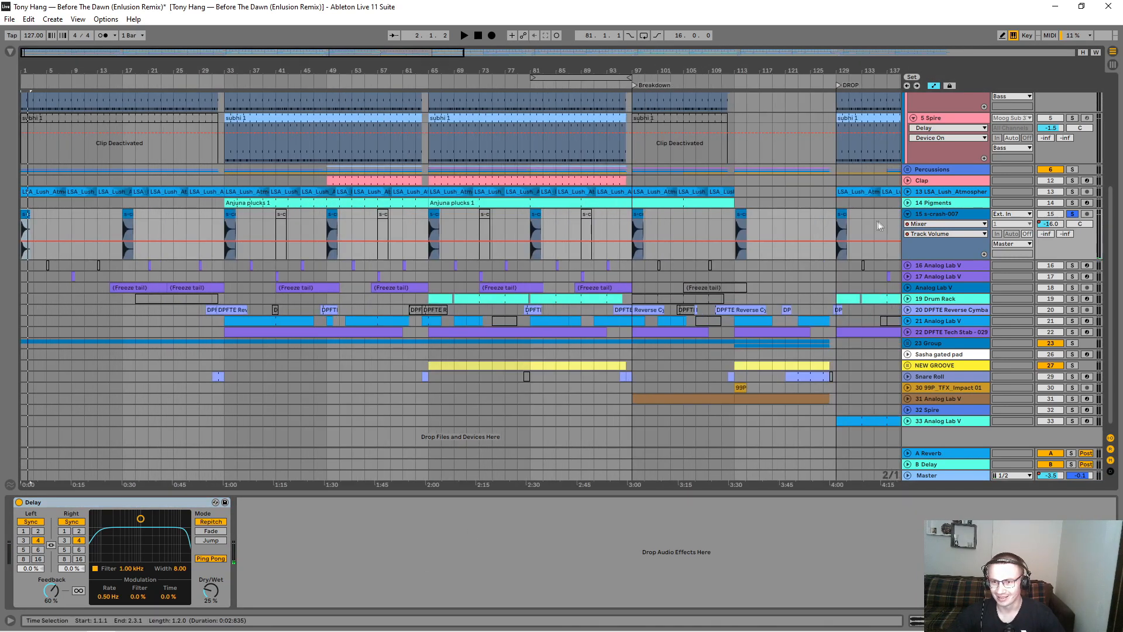
Step: Collapse s-crash-007, expand and solo Analog Lab V track 16, and audition its clips at bars 21 and 29
left_click(907, 213)
left_click(908, 224)
left_click(943, 227)
left_click(1072, 225)
left_click_drag(117, 70, 220, 158)
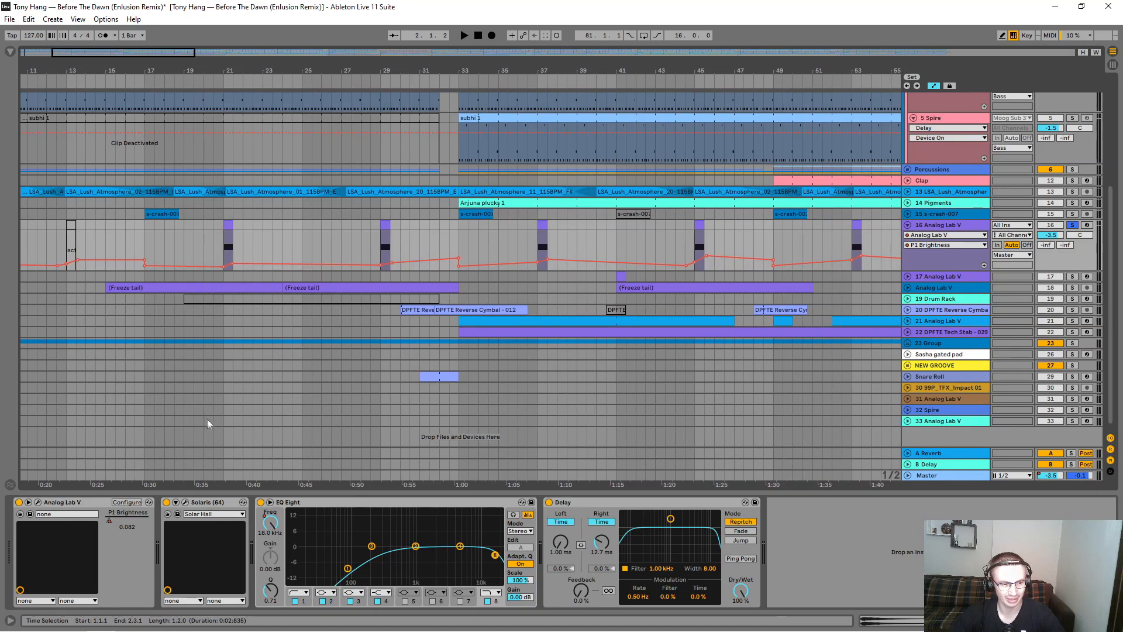
left_click(227, 236)
key("space")
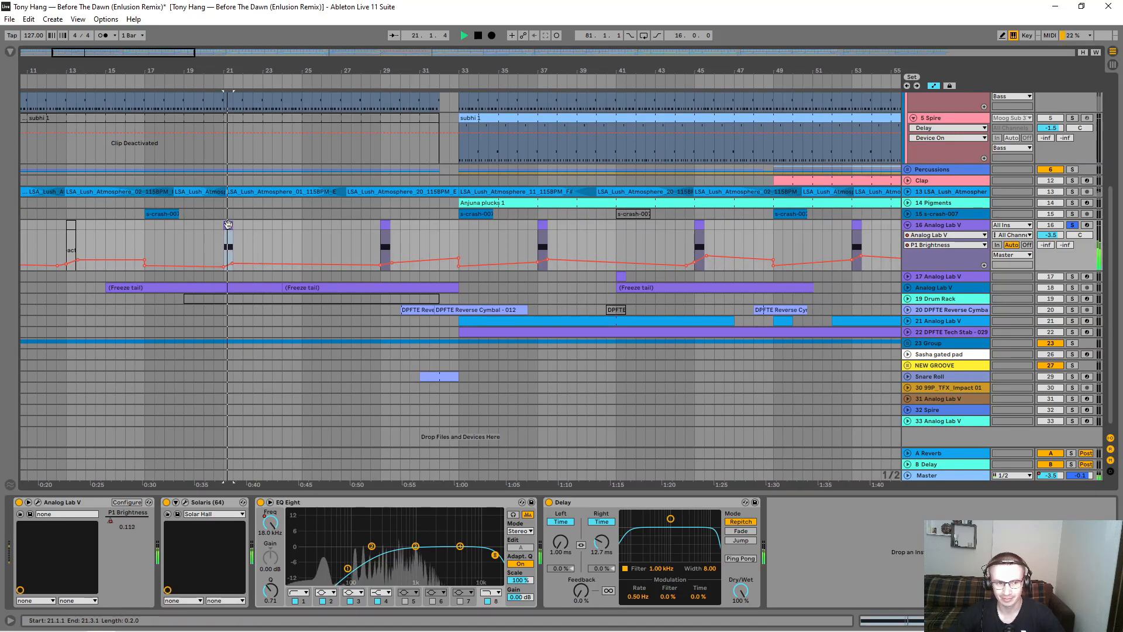
left_click(377, 249)
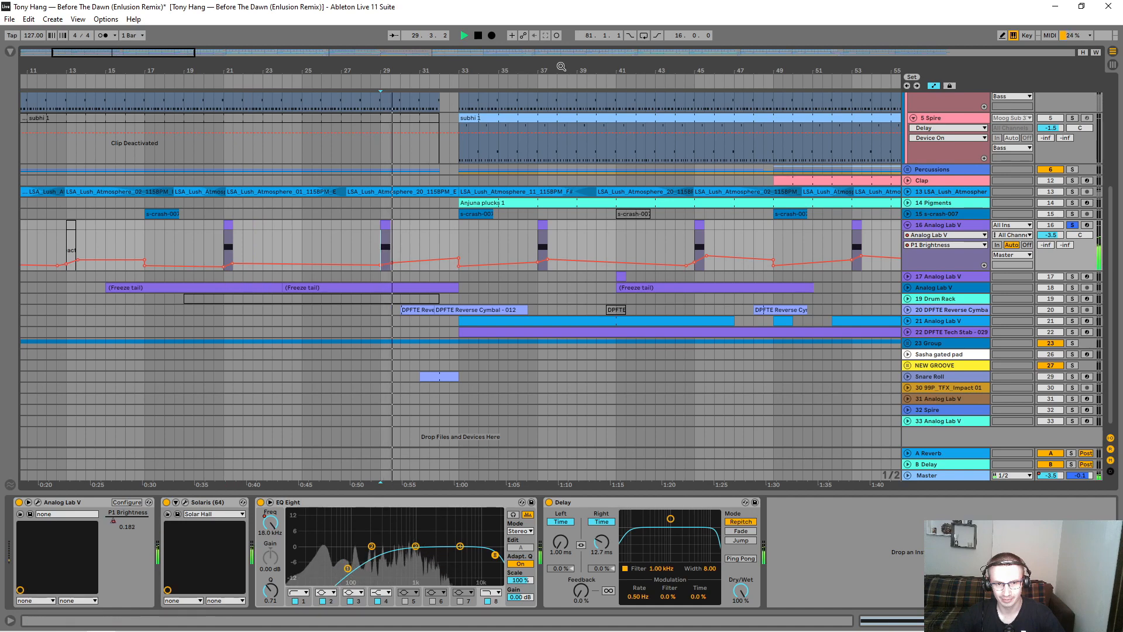
Step: Enlarge the Analog Lab V track 16 lane and audition bars 37 and 45 while examining the EQ Eight 8 Frequency A automation
left_click_drag(561, 72, 431, 66)
left_click_drag(958, 270, 958, 361)
left_click(411, 267)
key("space")
key("space")
left_click(930, 235)
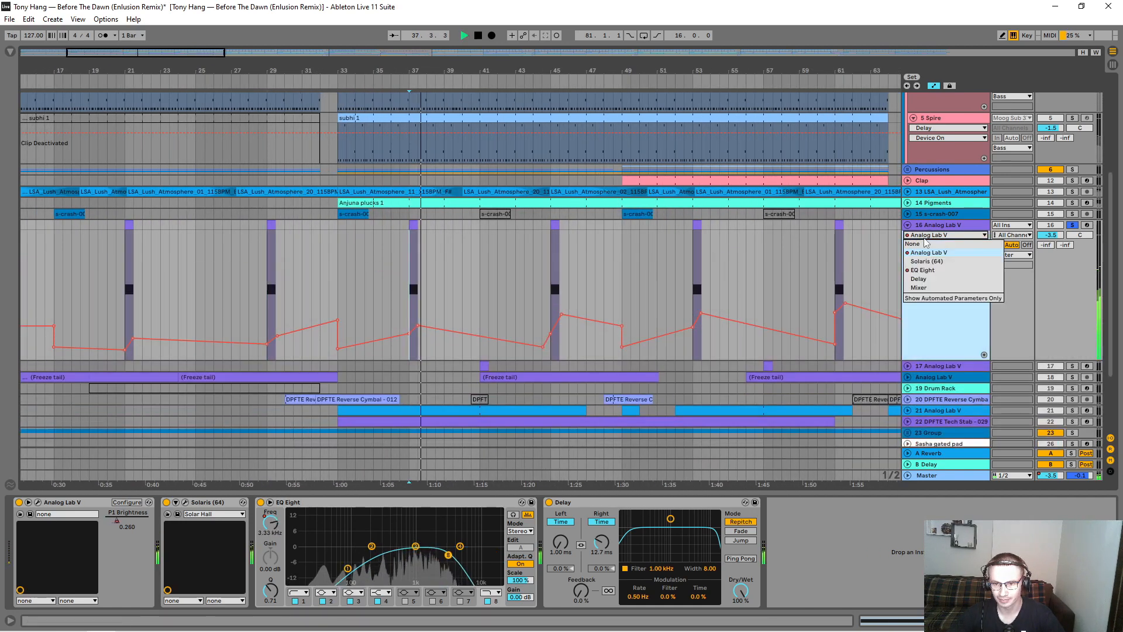
left_click(923, 270)
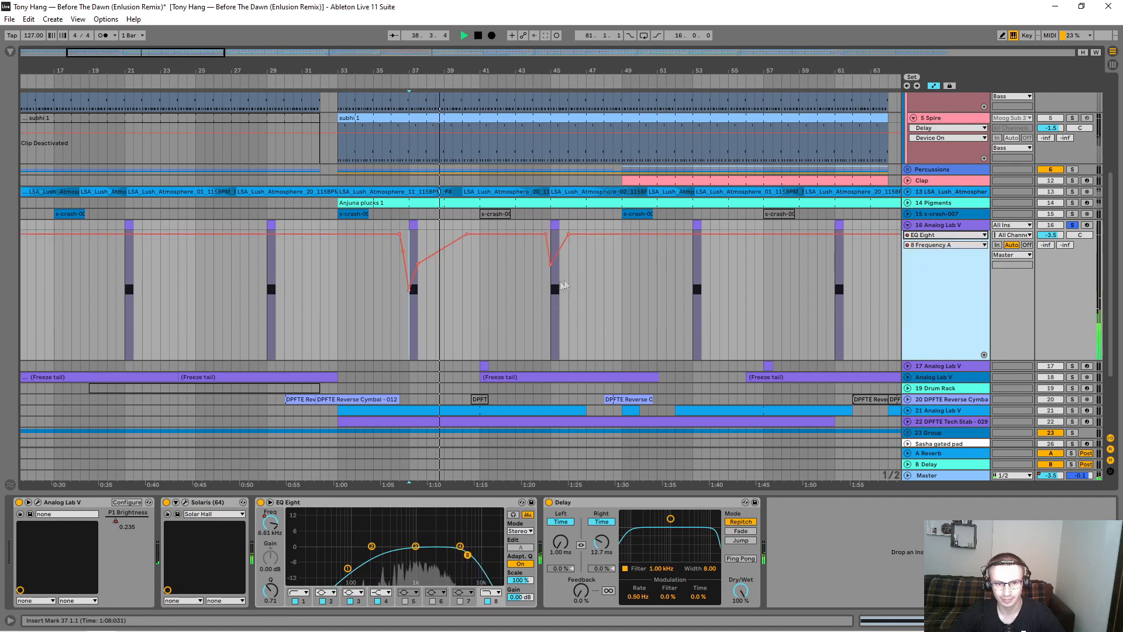
left_click(556, 288)
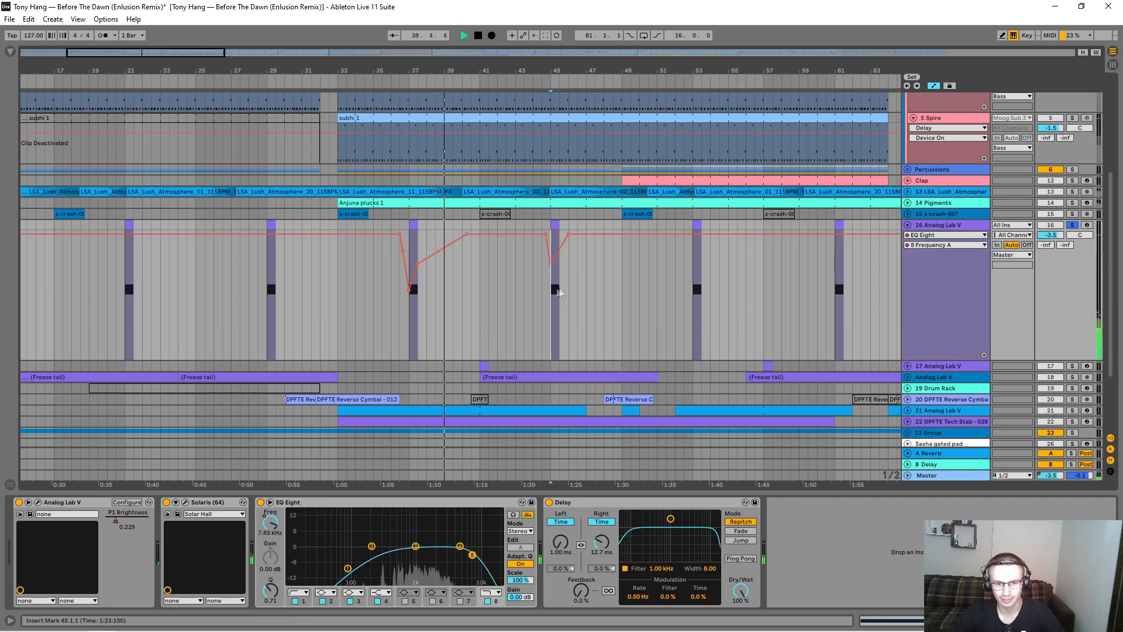
Step: Show the Analog Lab V P1 Brightness automation again and audition the track's clips around bars 77 and 85
left_click(938, 234)
left_click(928, 252)
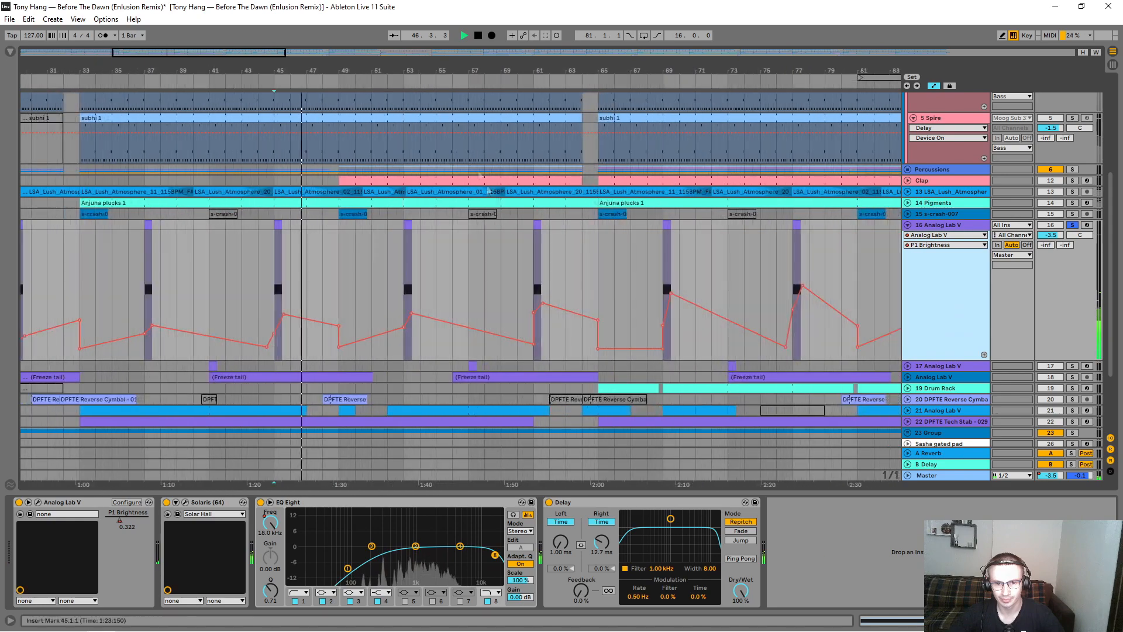
left_click(787, 259)
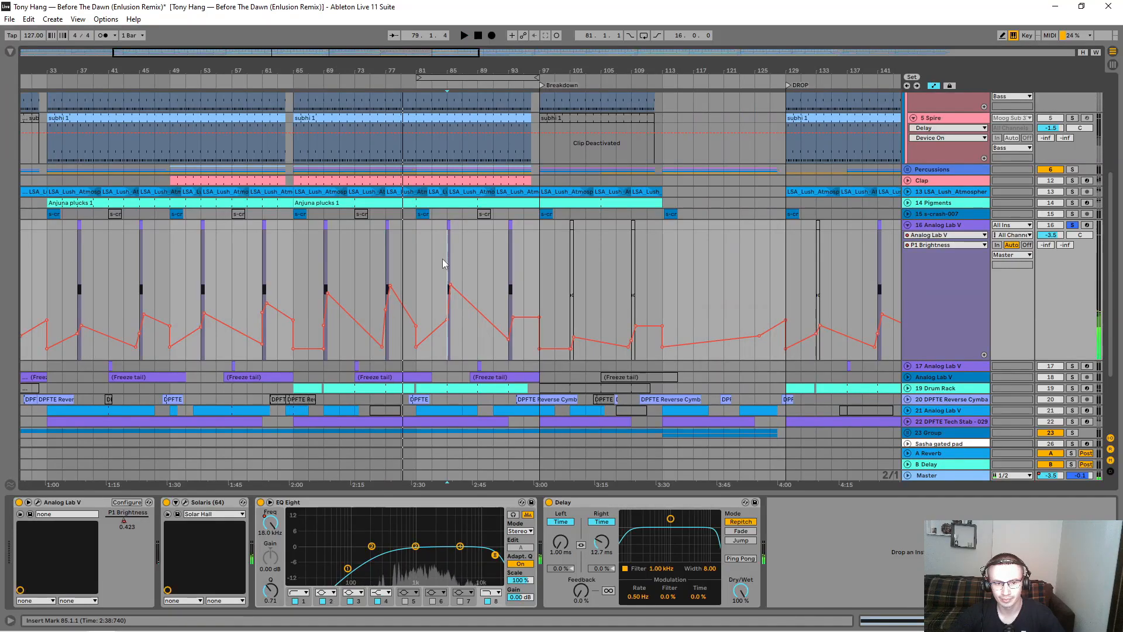
left_click(442, 259)
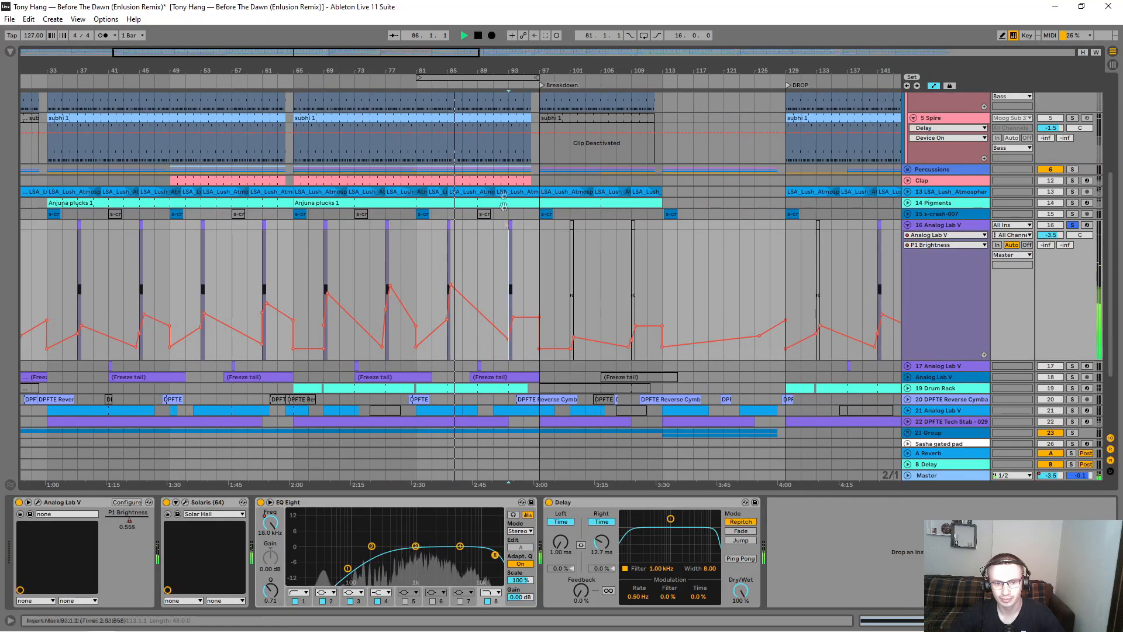
Step: Audition the soloed Analog Lab V track 16 clip at bar 93 while examining its P1 Brightness automation
left_click_drag(518, 68, 518, 111)
key("space")
key("space")
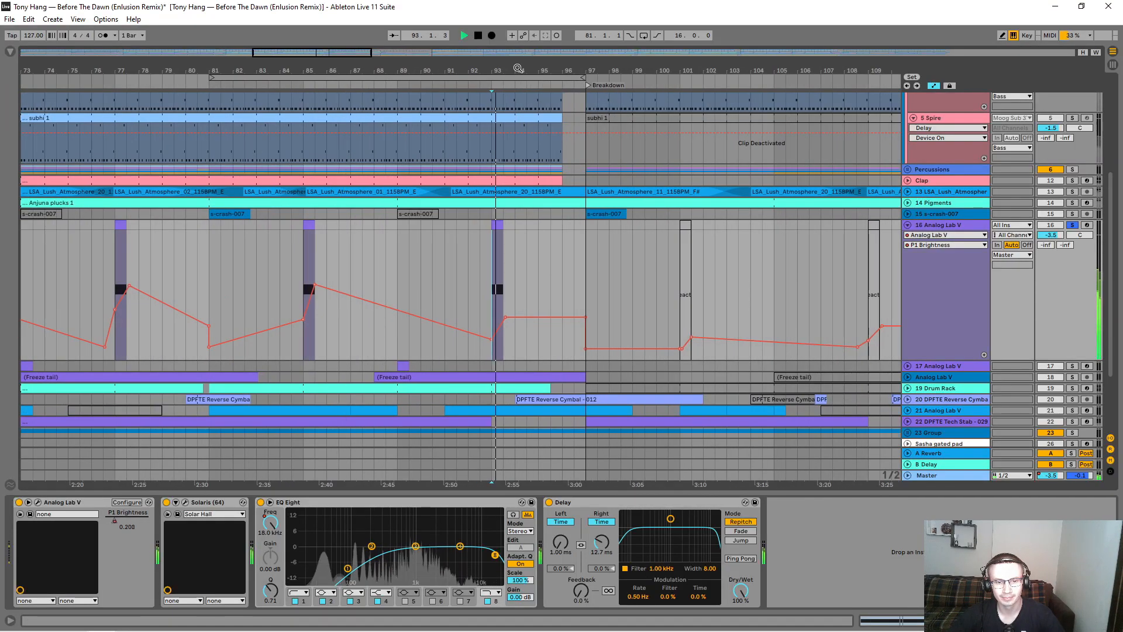
key("space")
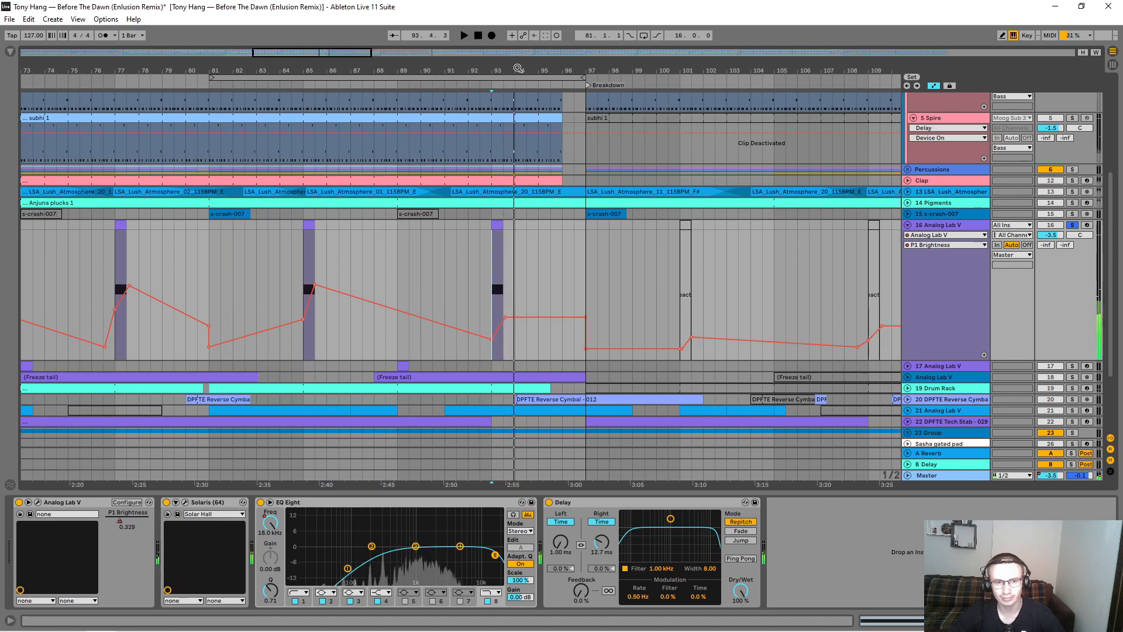
left_click_drag(519, 68, 519, 23)
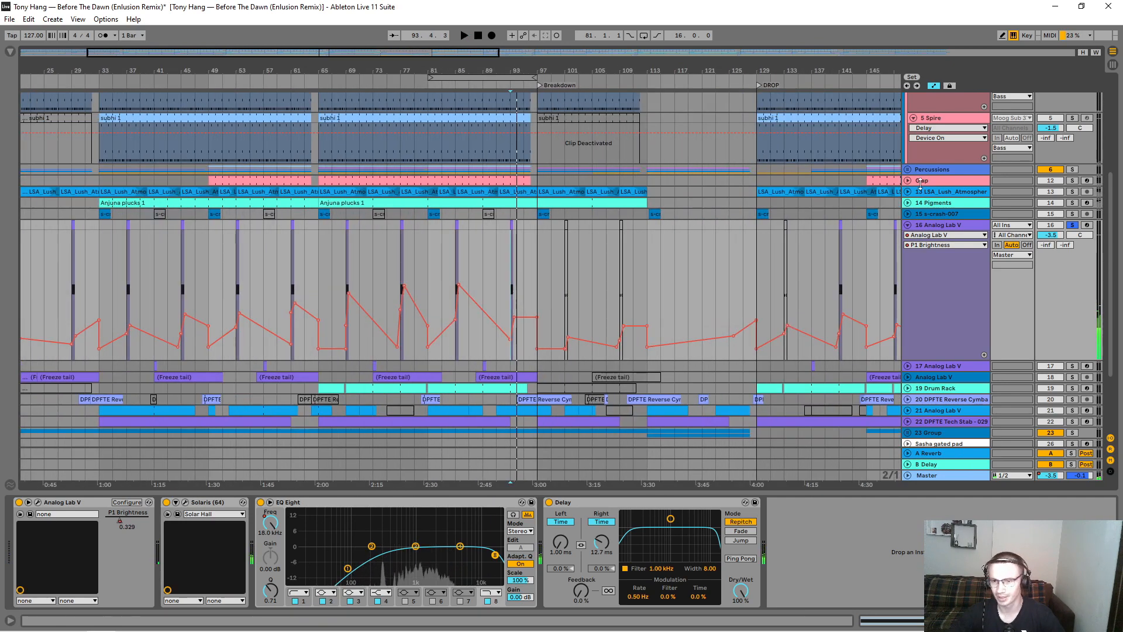
Step: Collapse Analog Lab V track 16, expand and solo Analog Lab V track 17, and audition its clip at bar 9
left_click(907, 226)
left_click(908, 236)
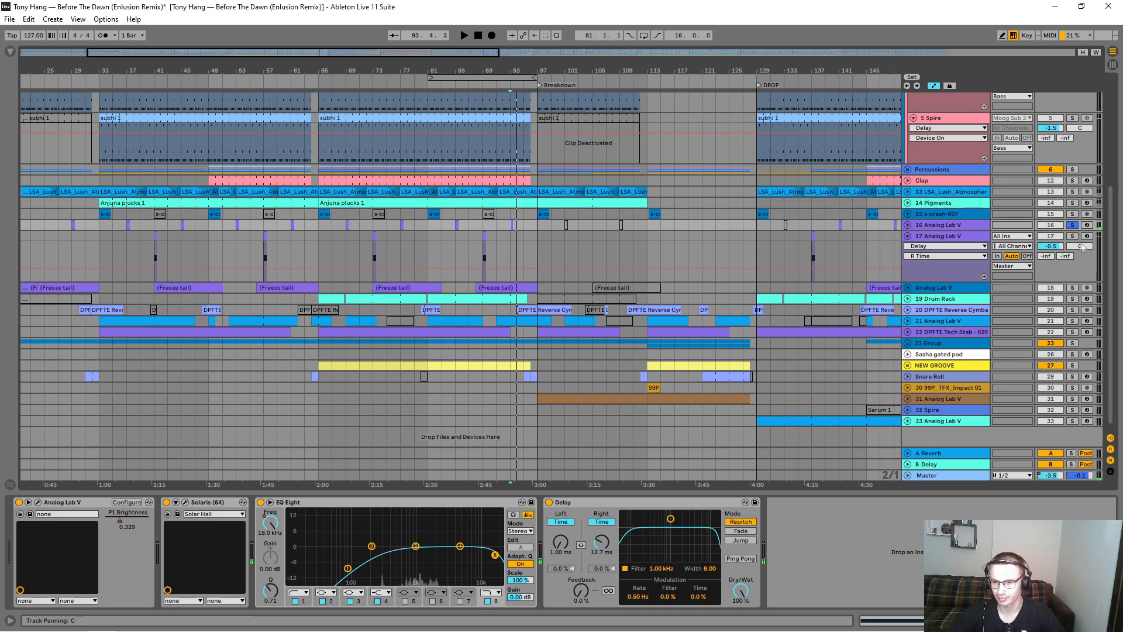
left_click_drag(110, 63, 252, 69)
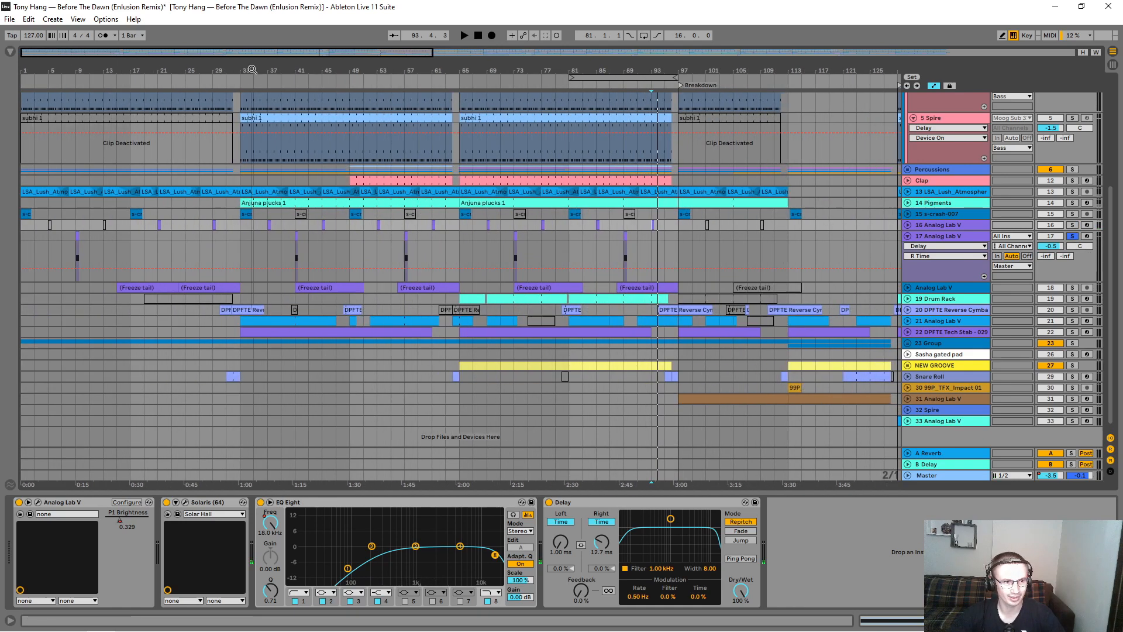
left_click_drag(46, 68, 152, 187)
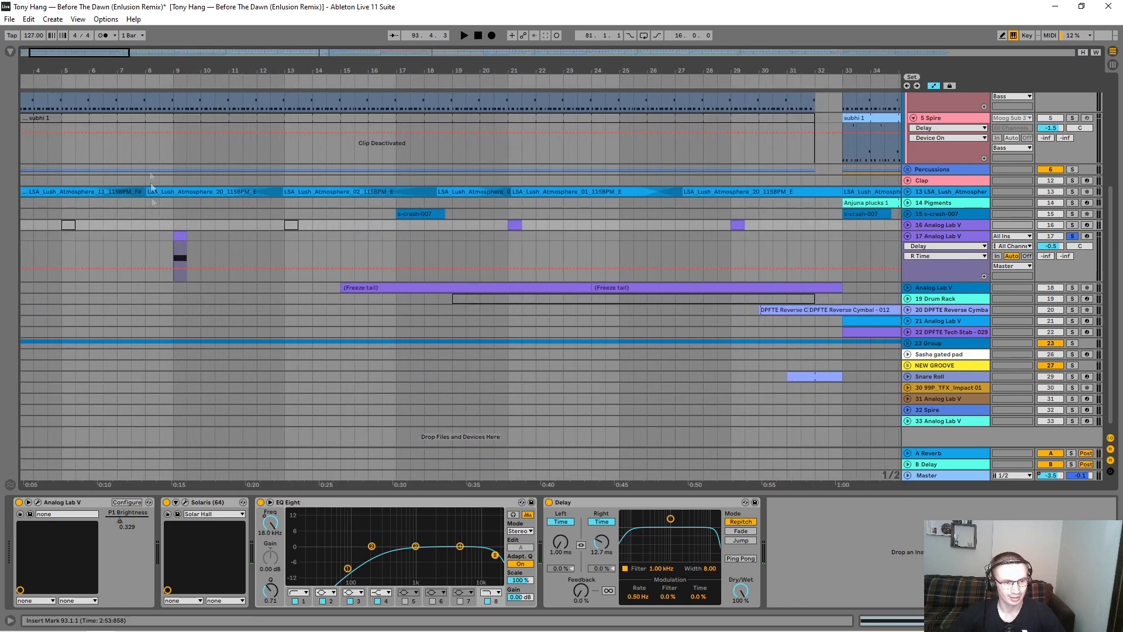
left_click(176, 256)
key("space")
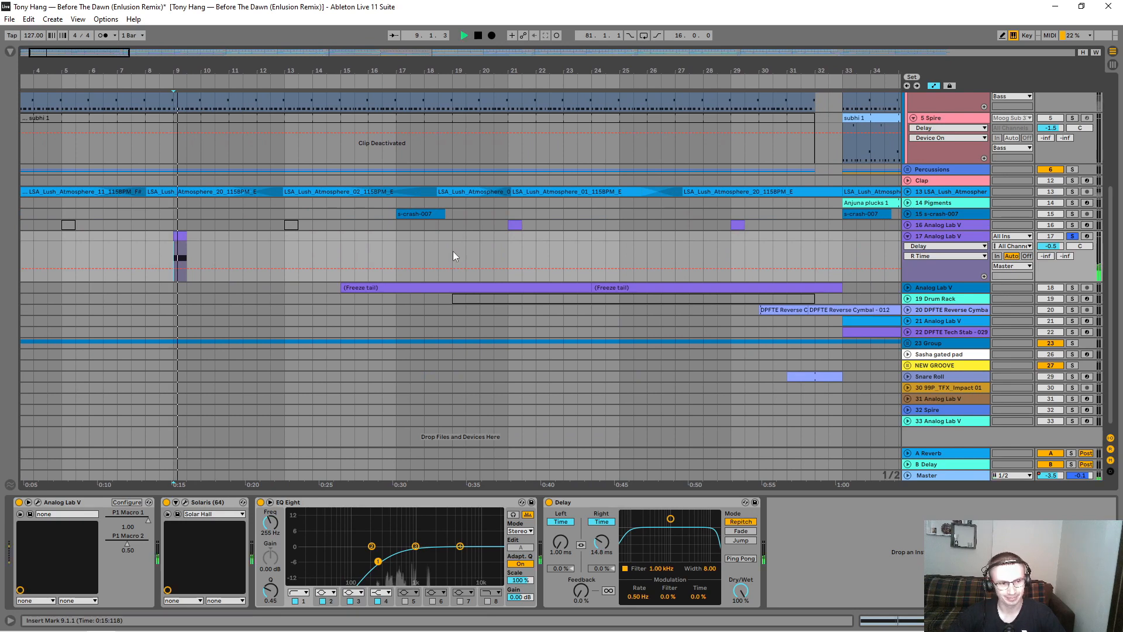
Step: Review track 17's remaining clips across the arrangement and audition the one at bar 73
key("minus")
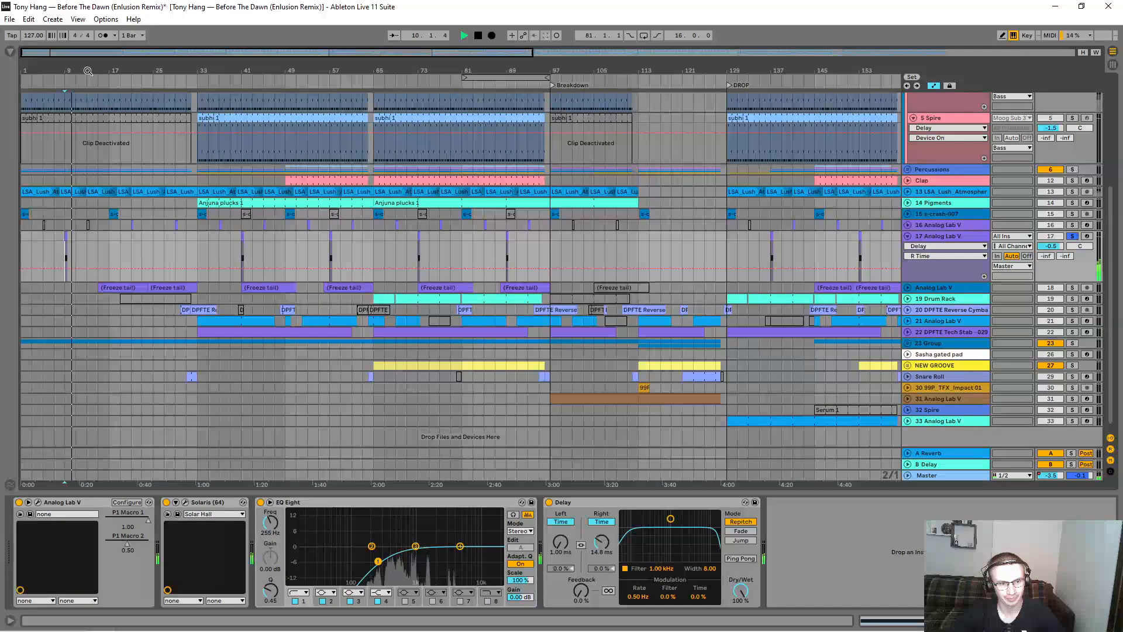
left_click(942, 246)
left_click(942, 246)
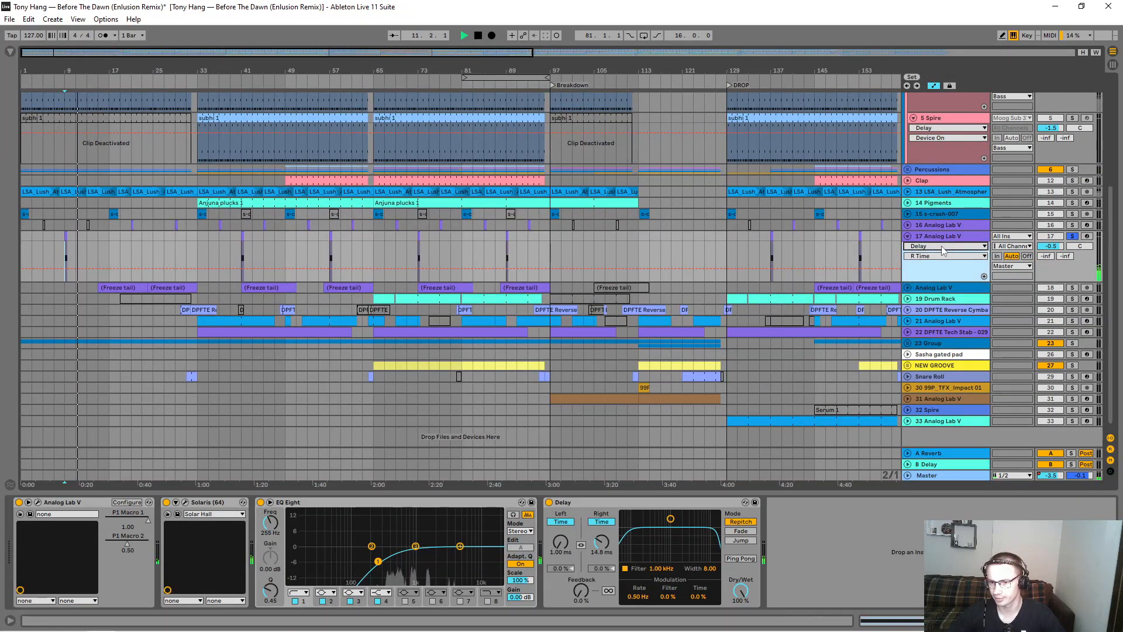
left_click(417, 257)
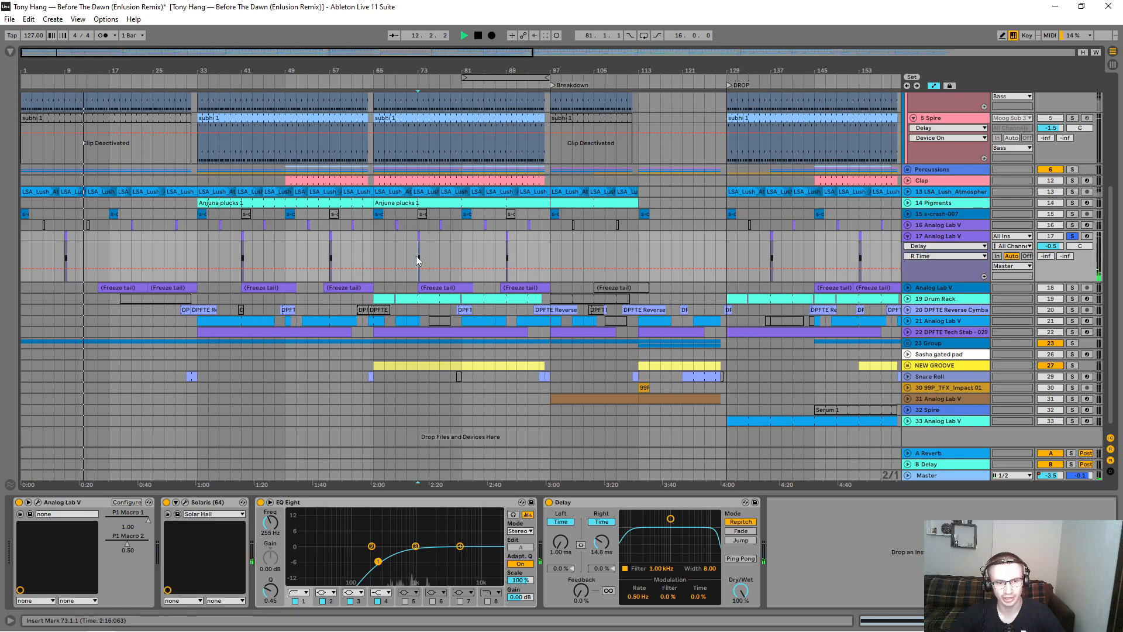
key("space")
key("space")
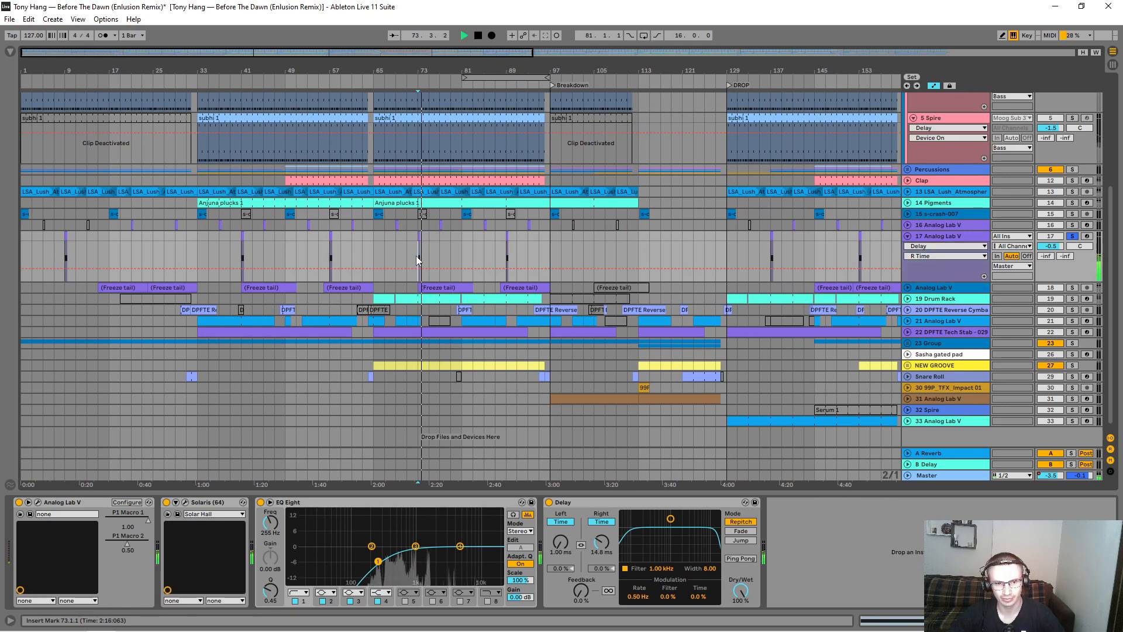
Step: Collapse track 17, expand and solo Analog Lab V track 18, and audition its first freeze tail clip at bar 15
left_click(907, 236)
left_click(907, 247)
left_click(946, 249)
left_click(1073, 249)
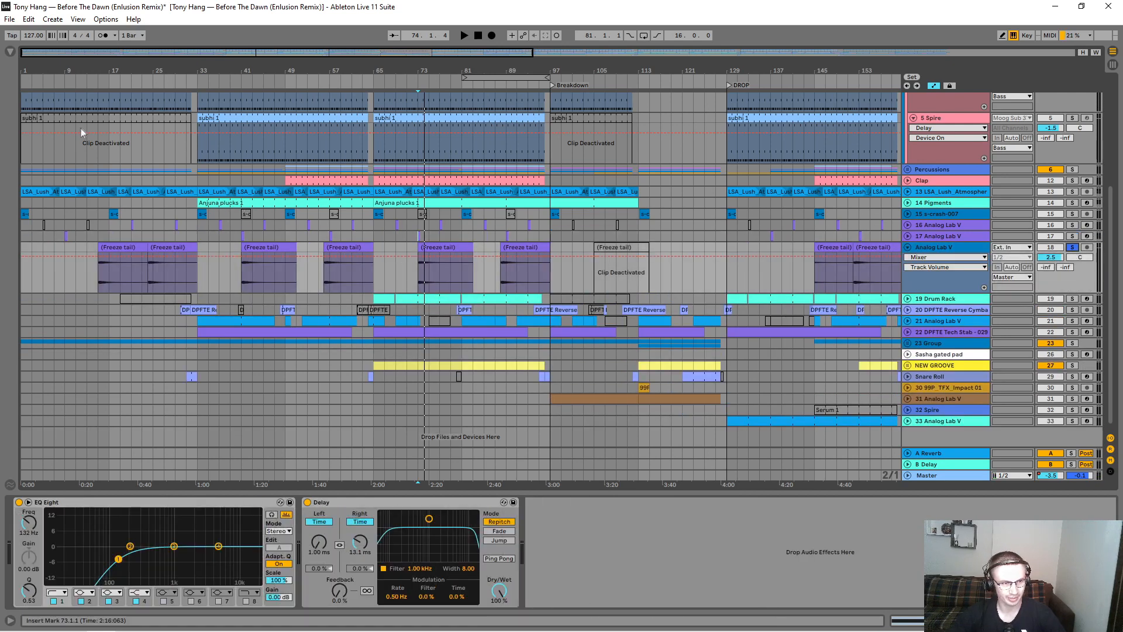
left_click_drag(86, 71, 99, 152)
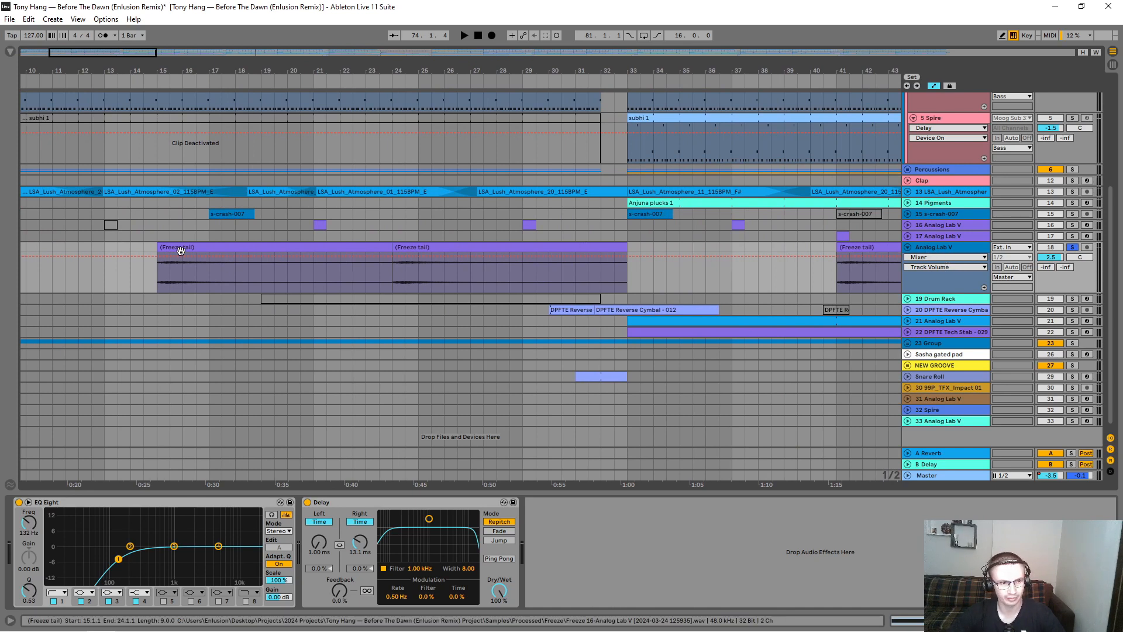
left_click(180, 247)
key("space")
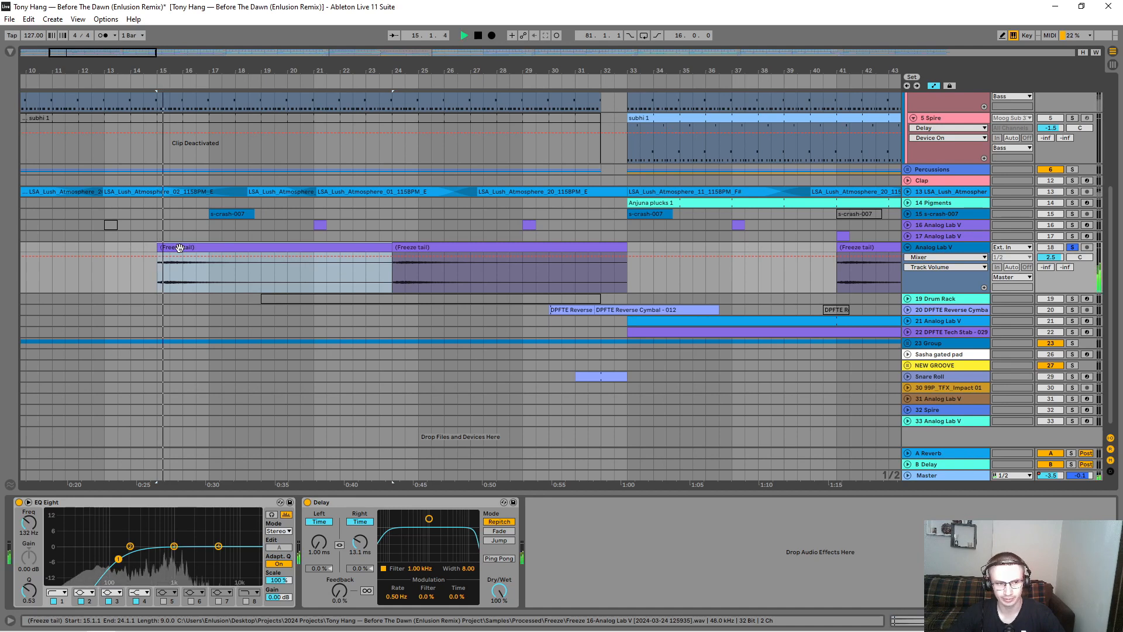
Step: Enlarge the Analog Lab V track 18 lane and audition its freeze tail clip at bar 73
left_click_drag(346, 70, 346, 35)
left_click_drag(928, 299, 929, 372)
left_click(635, 301)
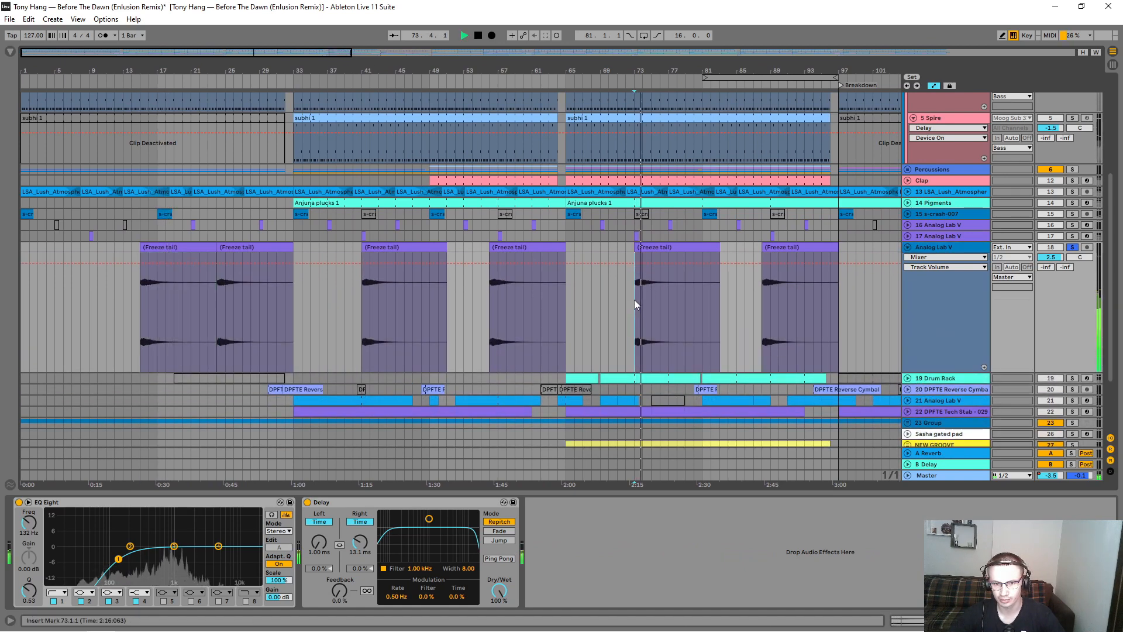
Step: Collapse track 18, expand and solo the Drum Rack track 19, and audition its tom pattern from bar 71
left_click(908, 247)
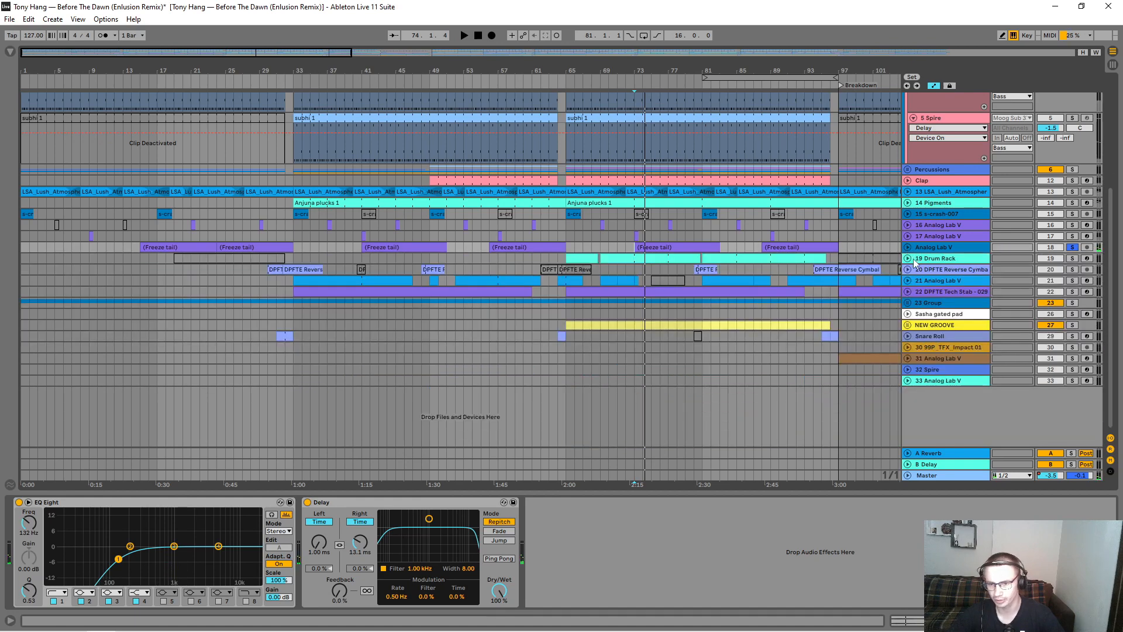
left_click(908, 258)
left_click(943, 258)
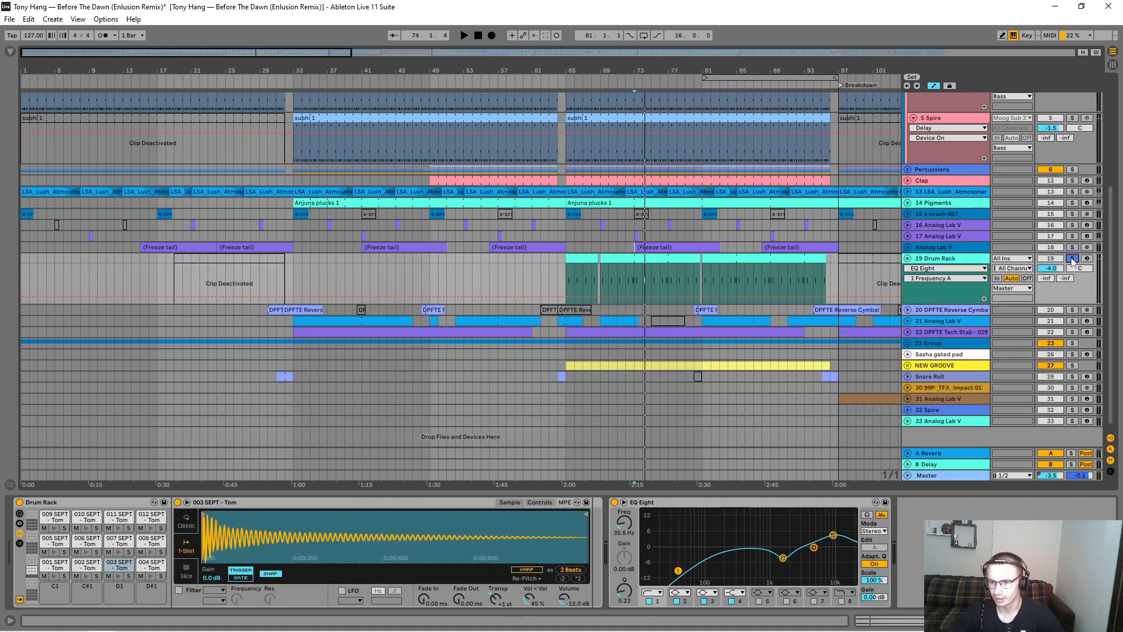
left_click_drag(591, 71, 476, 84)
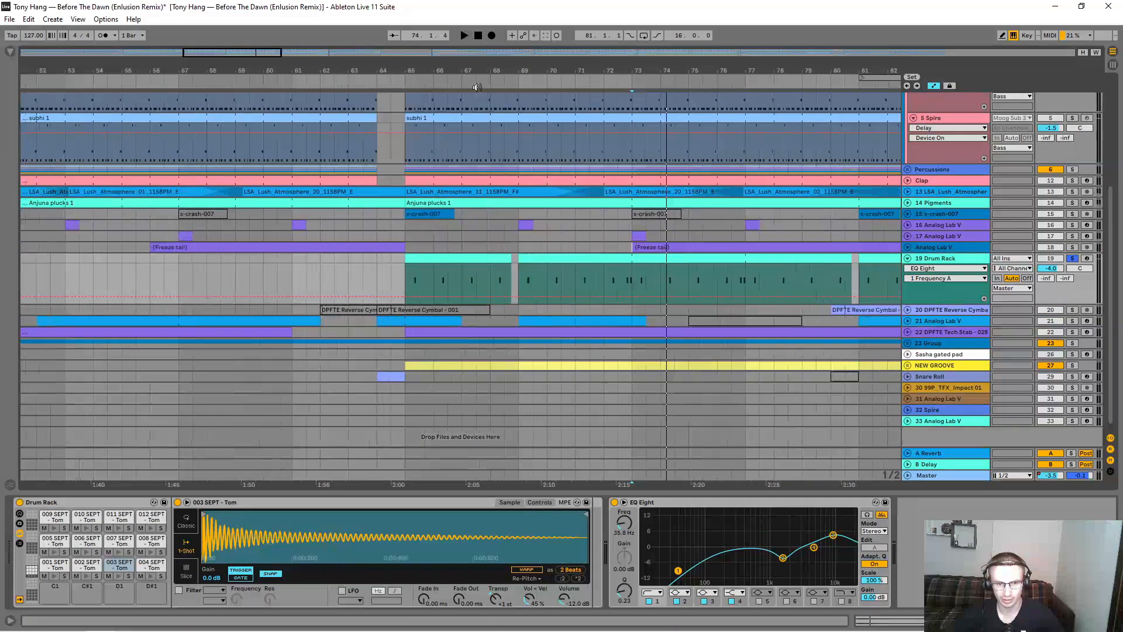
left_click(428, 259)
left_click(576, 280)
key("space")
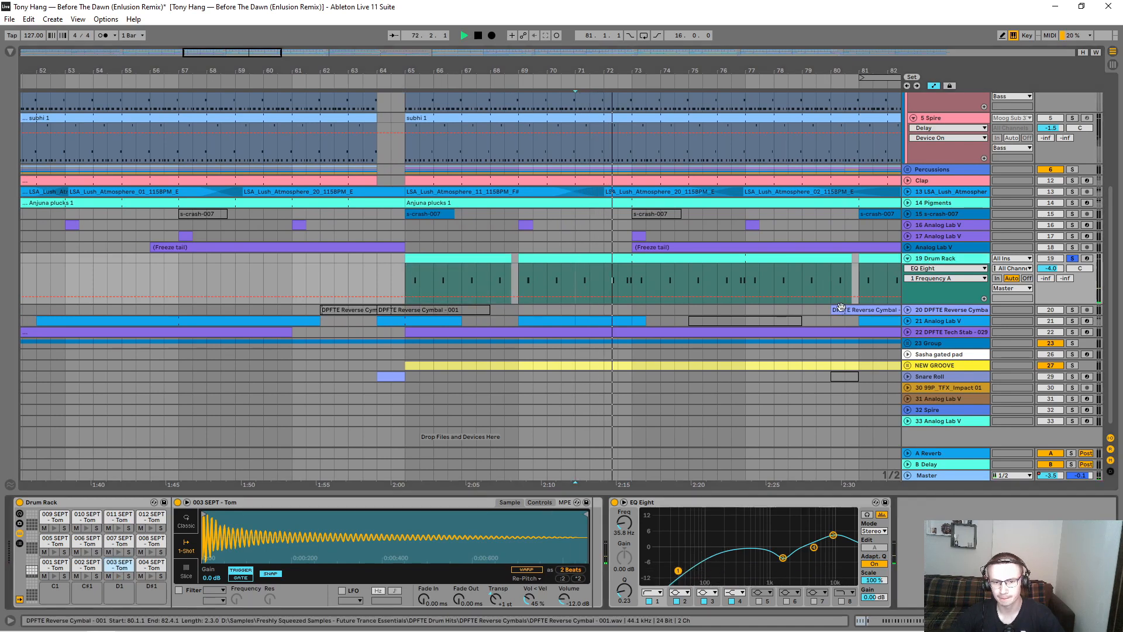
key("space")
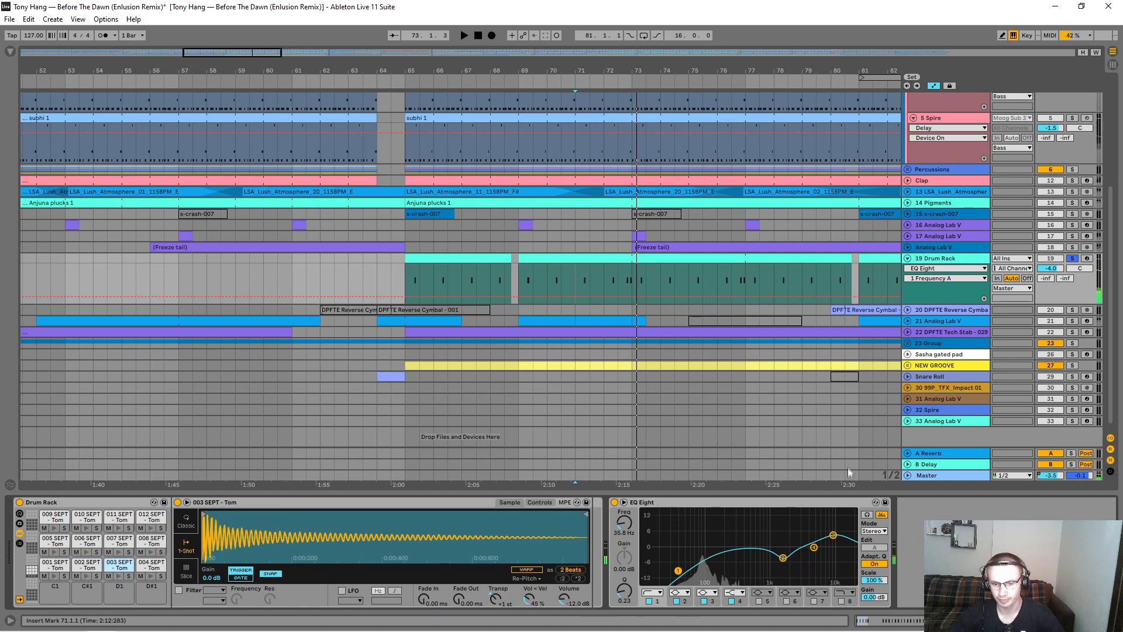
Step: Examine bands 2 and 1 of the EQ Eight on the Drum Rack track
left_click(784, 560)
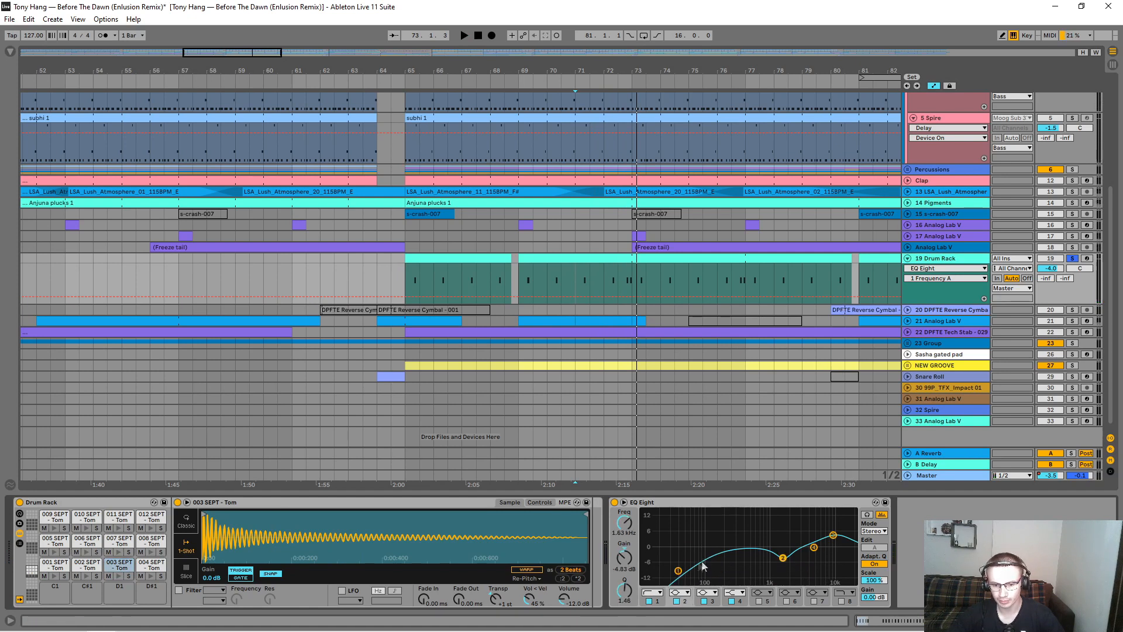
left_click(678, 571)
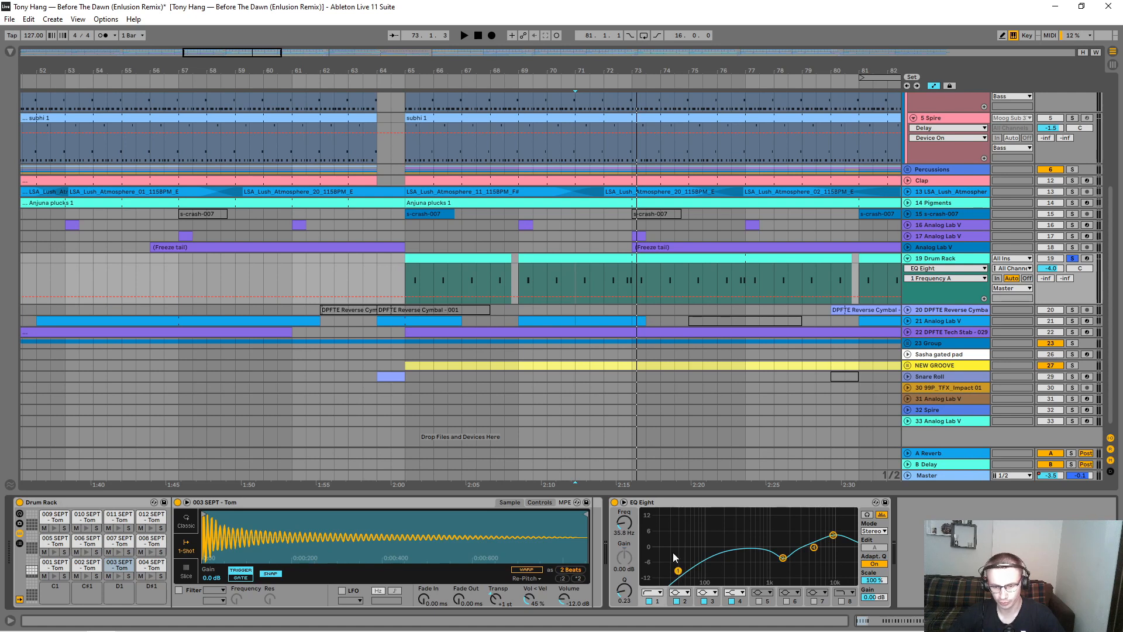
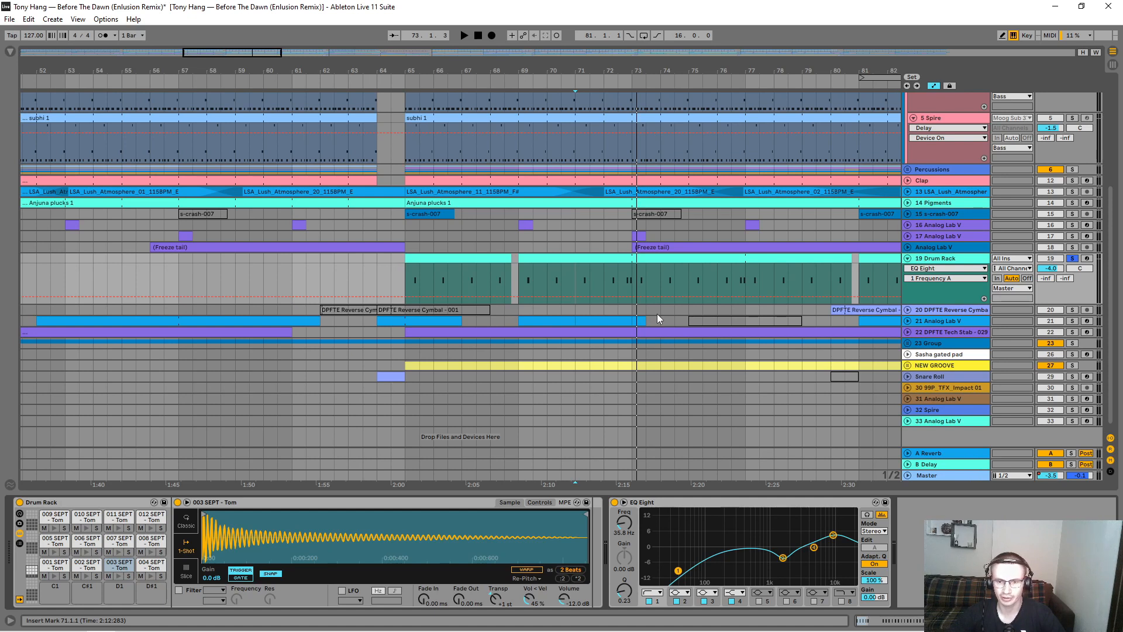
Step: Examine band 3 of the EQ Eight on the Drum Rack track and audition the tom pattern from bar 72
left_click(833, 537)
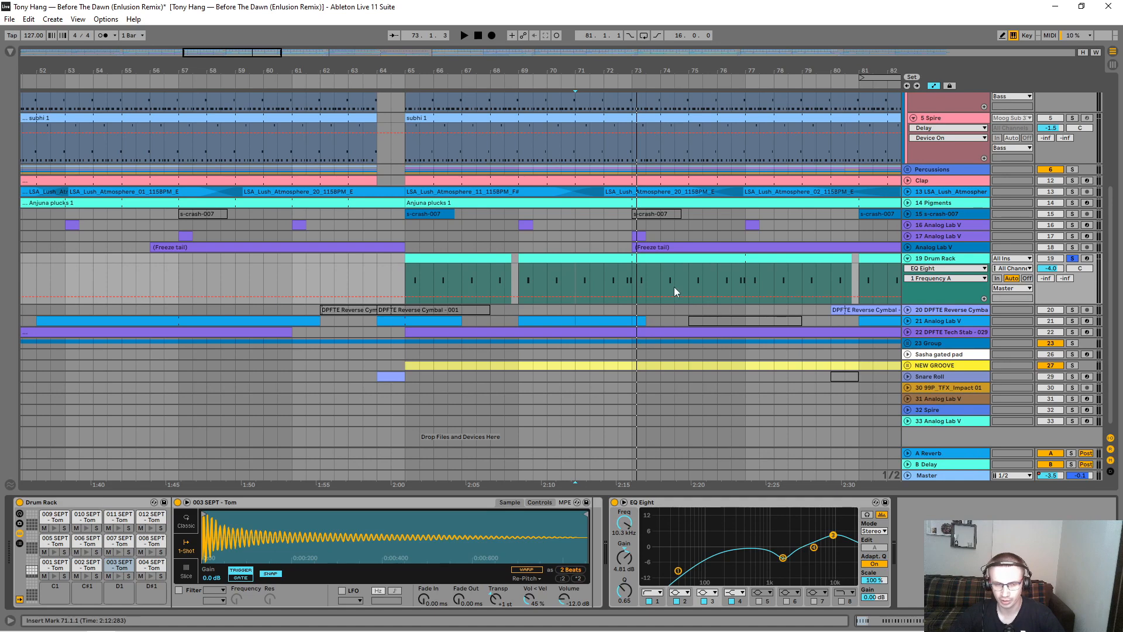
left_click(606, 286)
key("space")
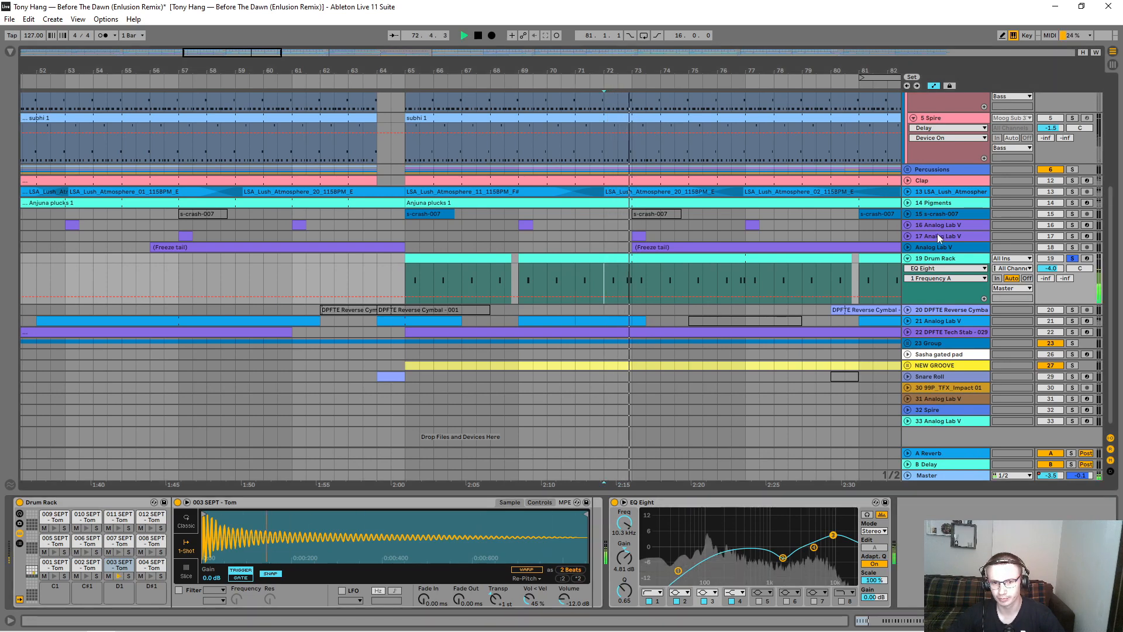
key("space")
Step: Add the Kick Bass combo group to the solo, audition it with the toms from bar 65, and examine the tom sample's Transpose setting
scroll(988, 186, "up", 5)
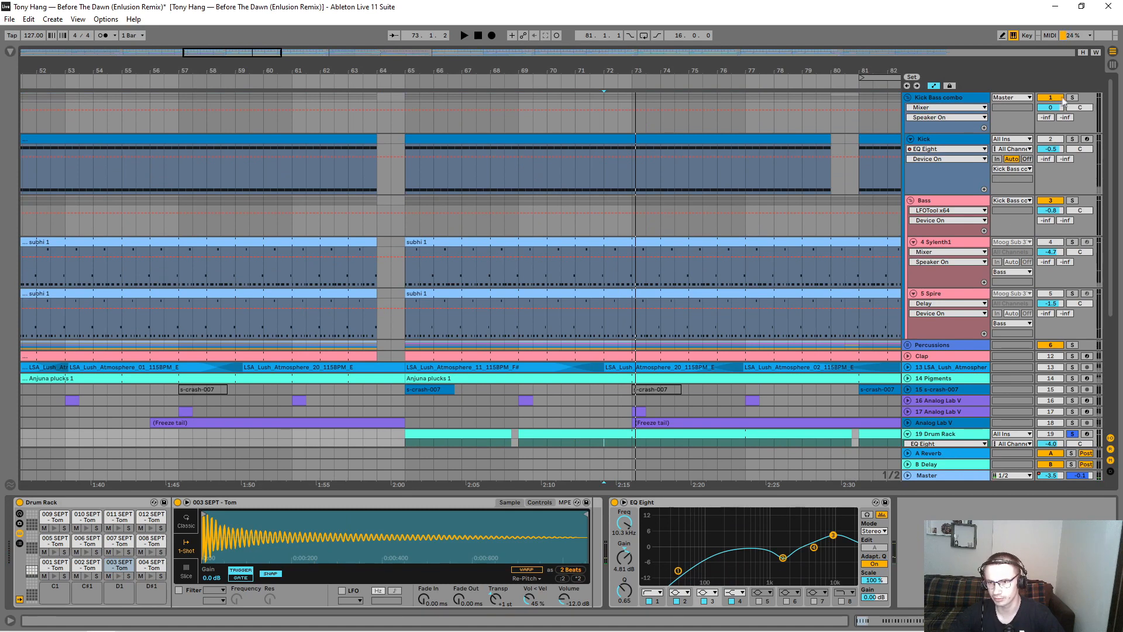
scroll(1012, 140, "down", 5)
left_click(403, 275)
key("space")
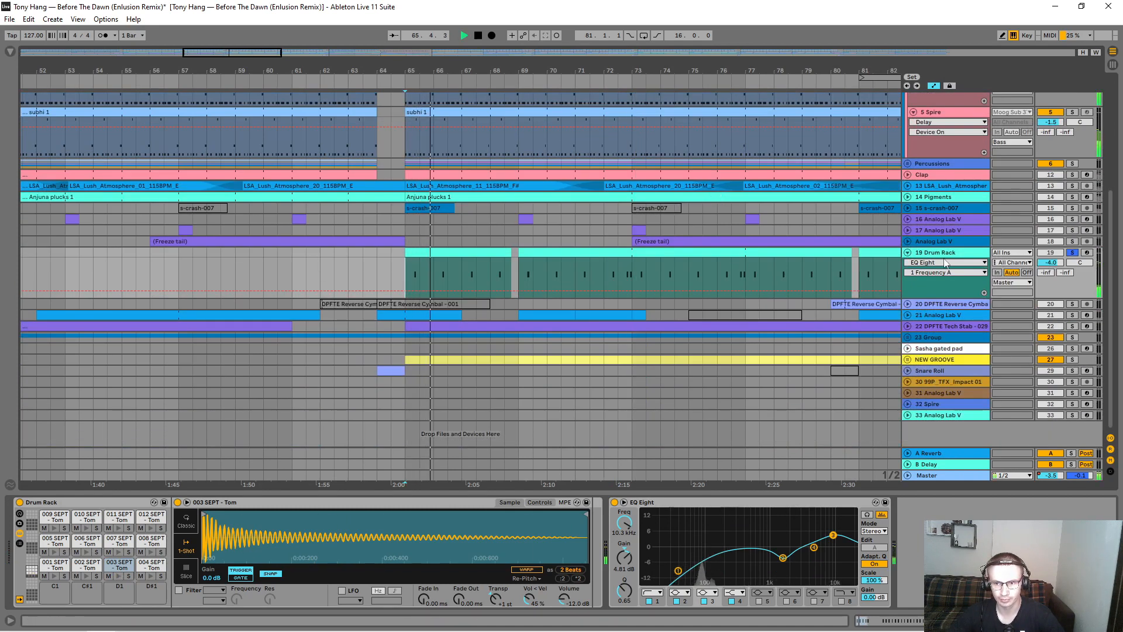
left_click(497, 599)
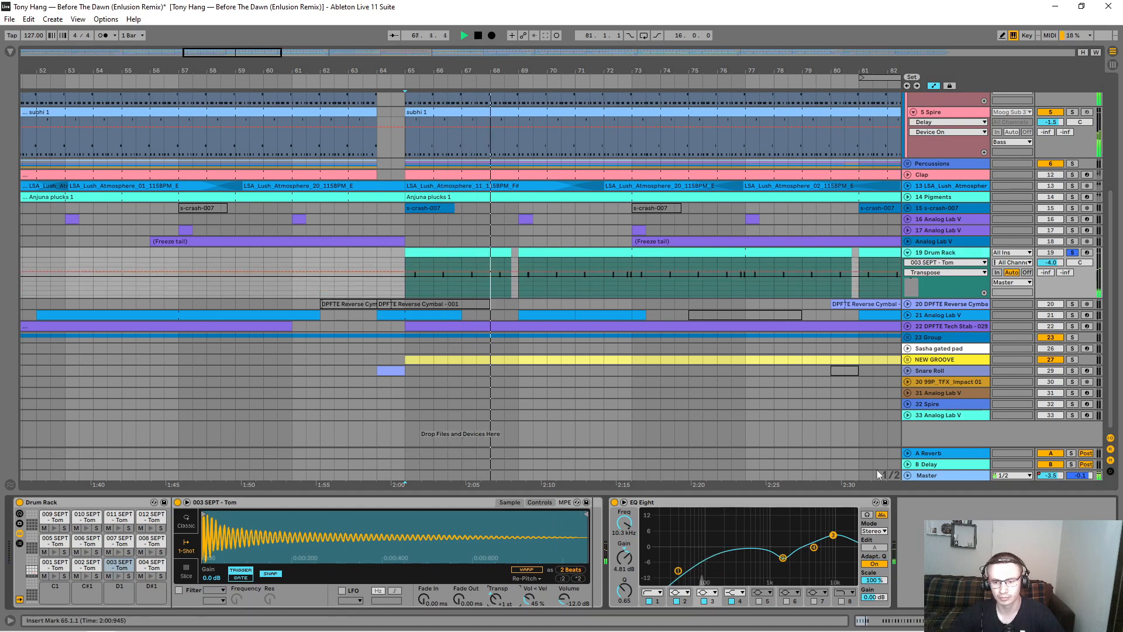
Step: Compare the toms with the Drum Rack's EQ Eight bypassed and enabled, auditioning them with the bass from bar 71
left_click(614, 506)
key("space")
left_click(614, 503)
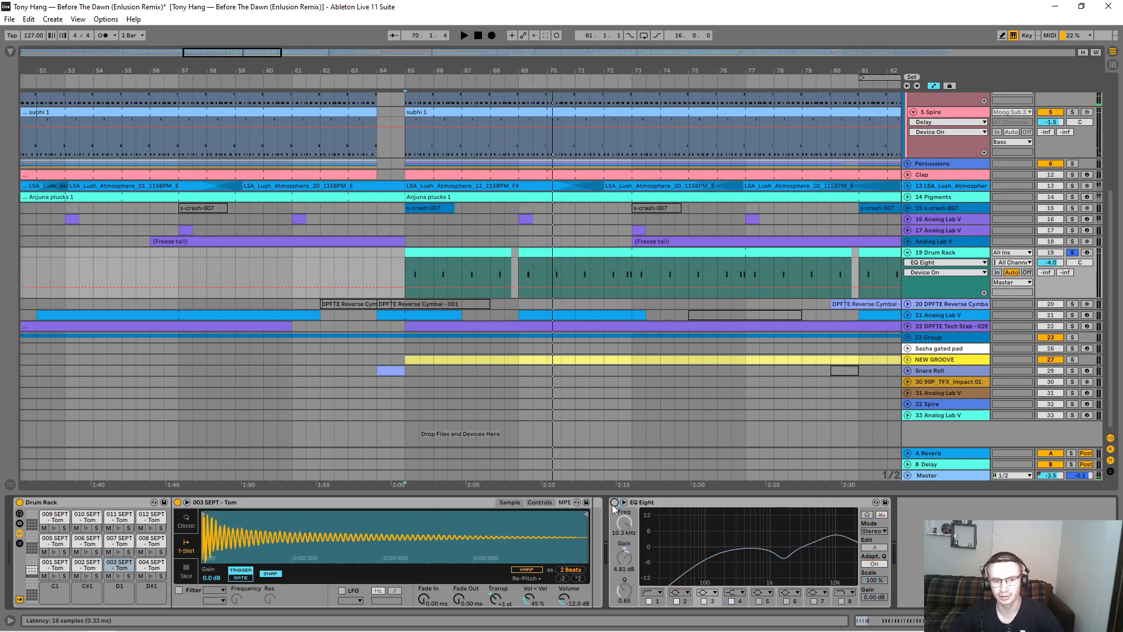
left_click(614, 503)
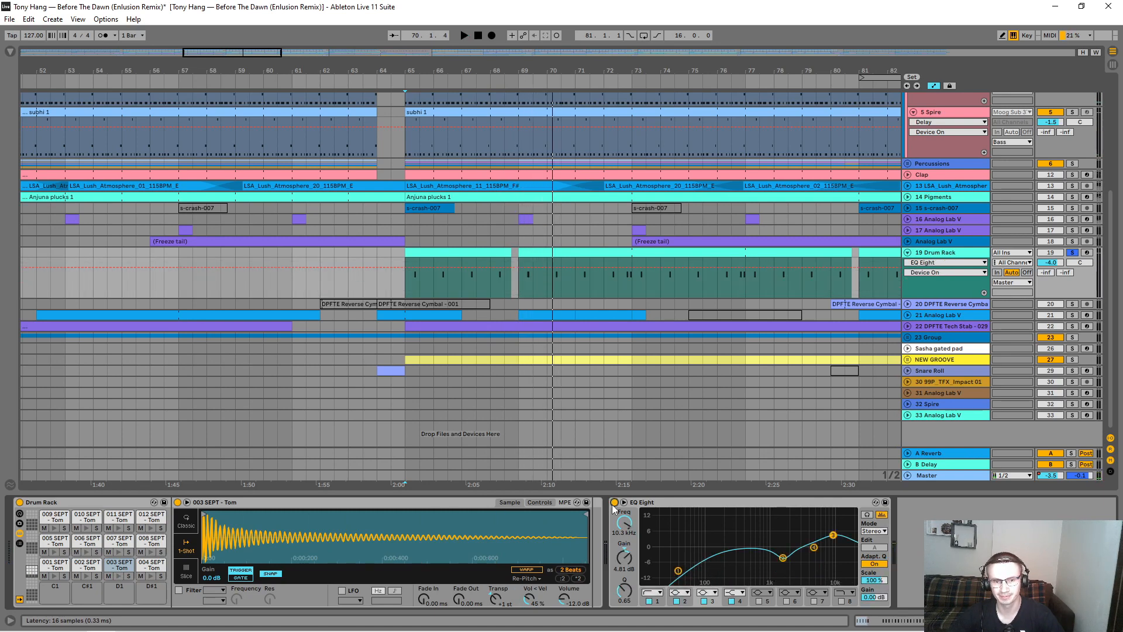
left_click(579, 285)
key("space")
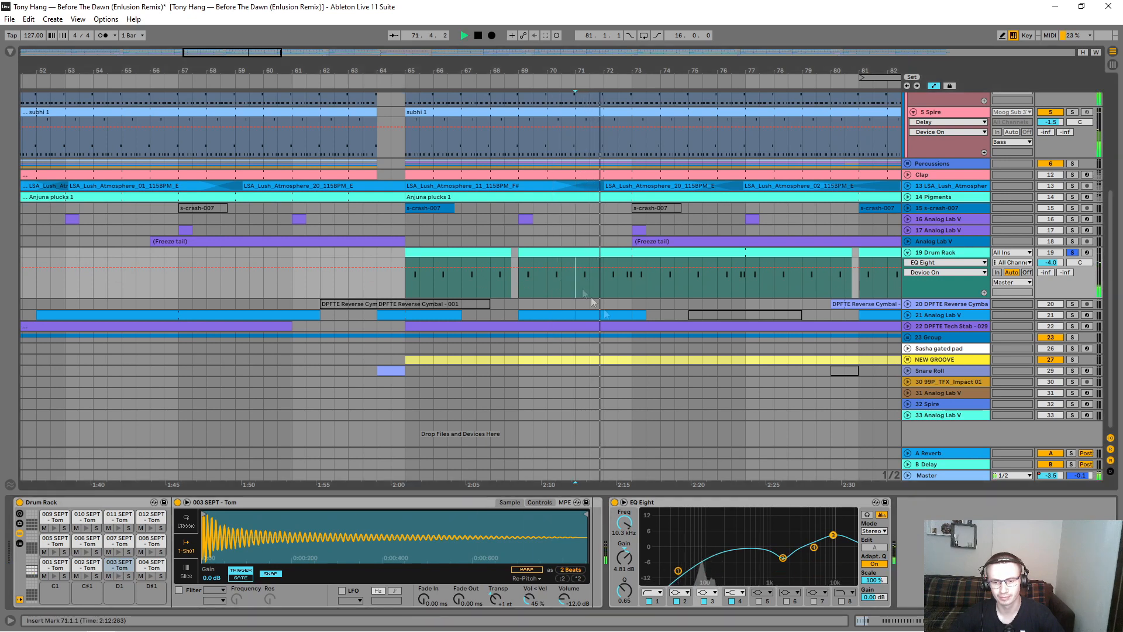
left_click(614, 503)
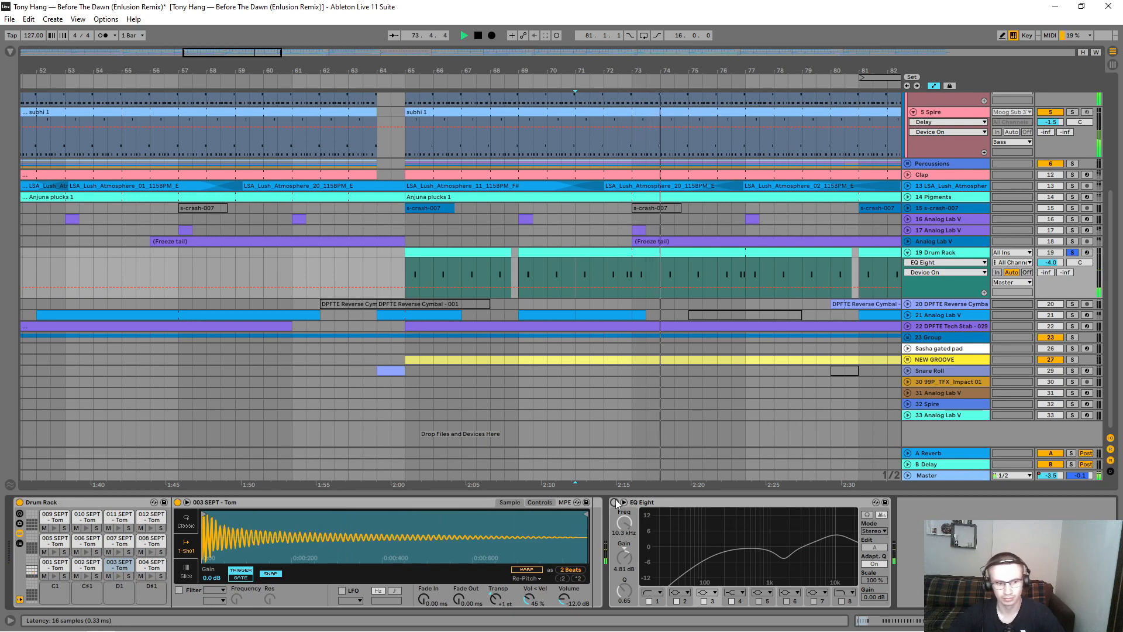
left_click(614, 504)
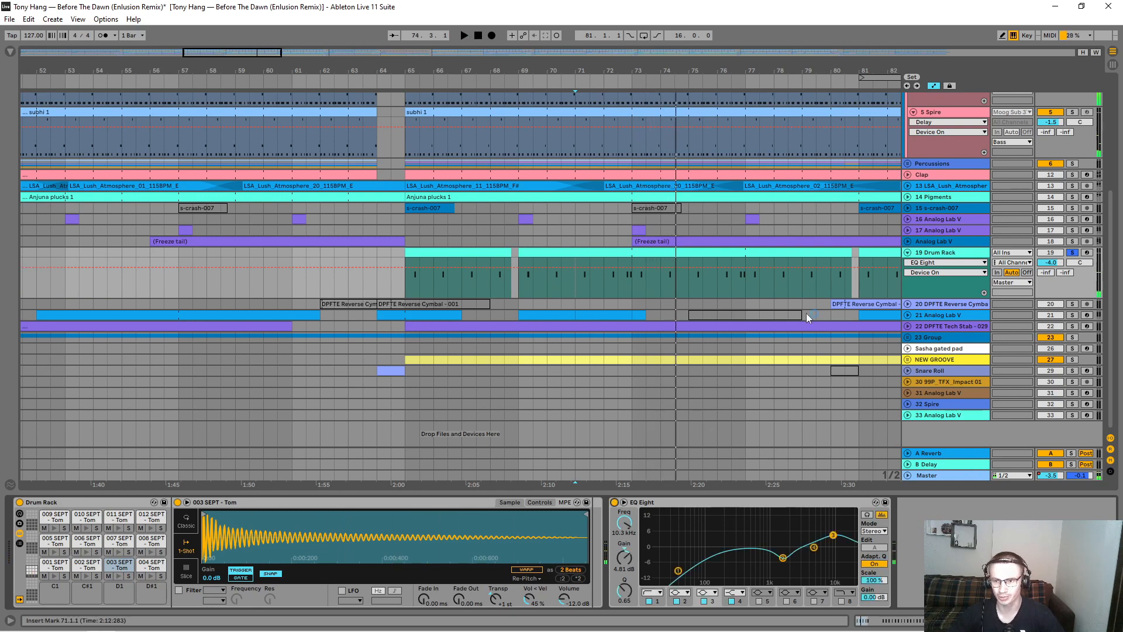
Step: Collapse and unsolo the Drum Rack track 19, and expand and solo the DPFTE Reverse Cymbal track 20
left_click(915, 256)
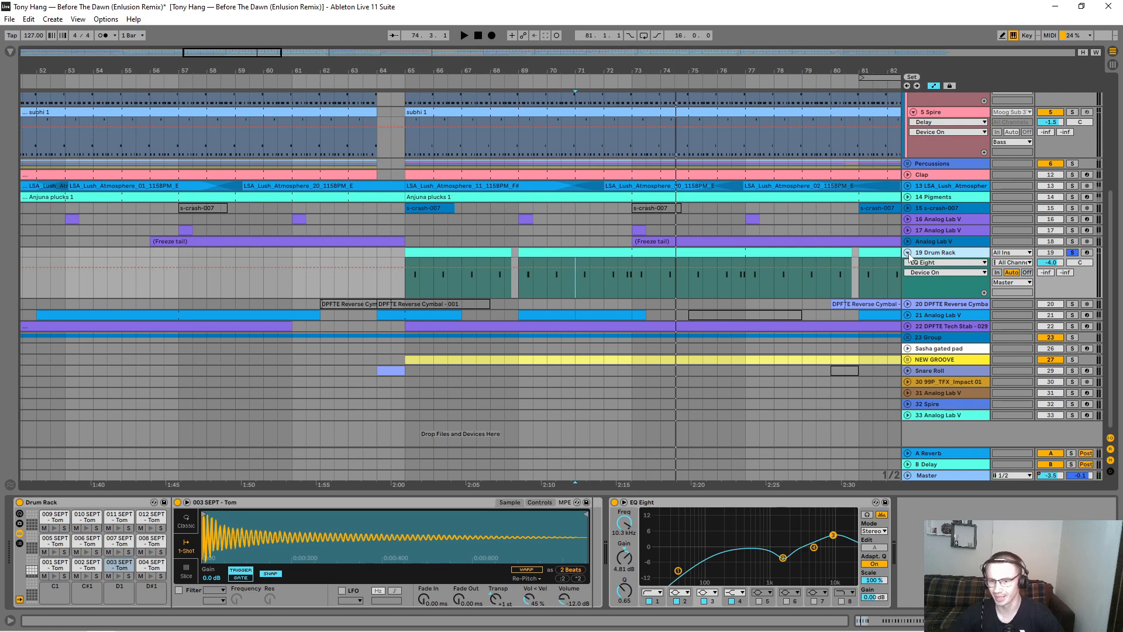
left_click(909, 253)
left_click(1072, 253)
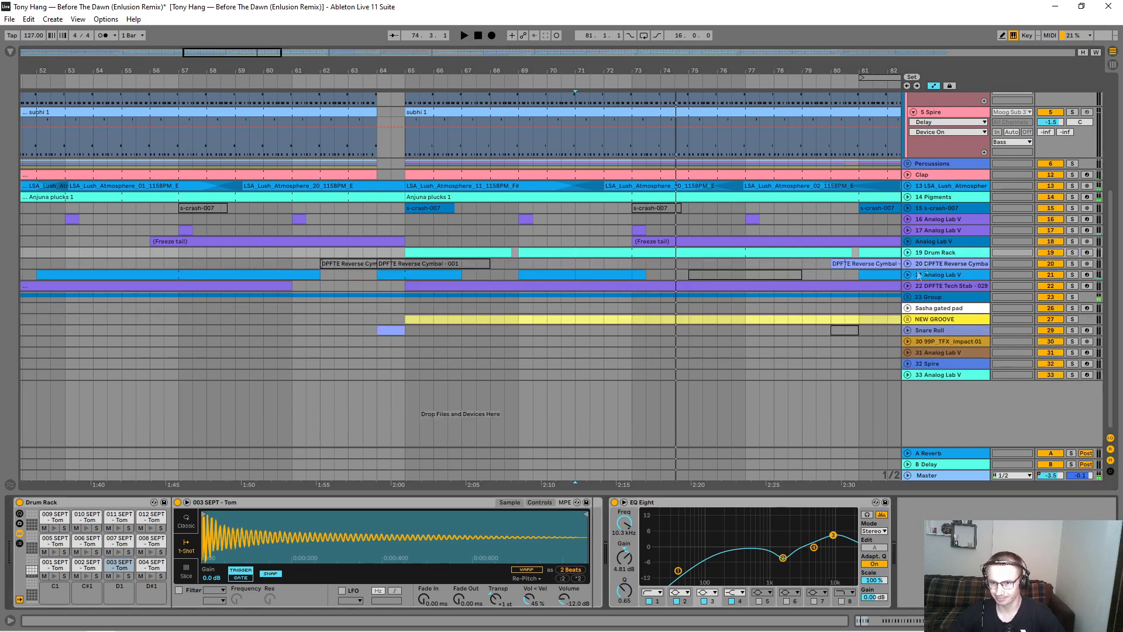
left_click(907, 264)
left_click(1073, 263)
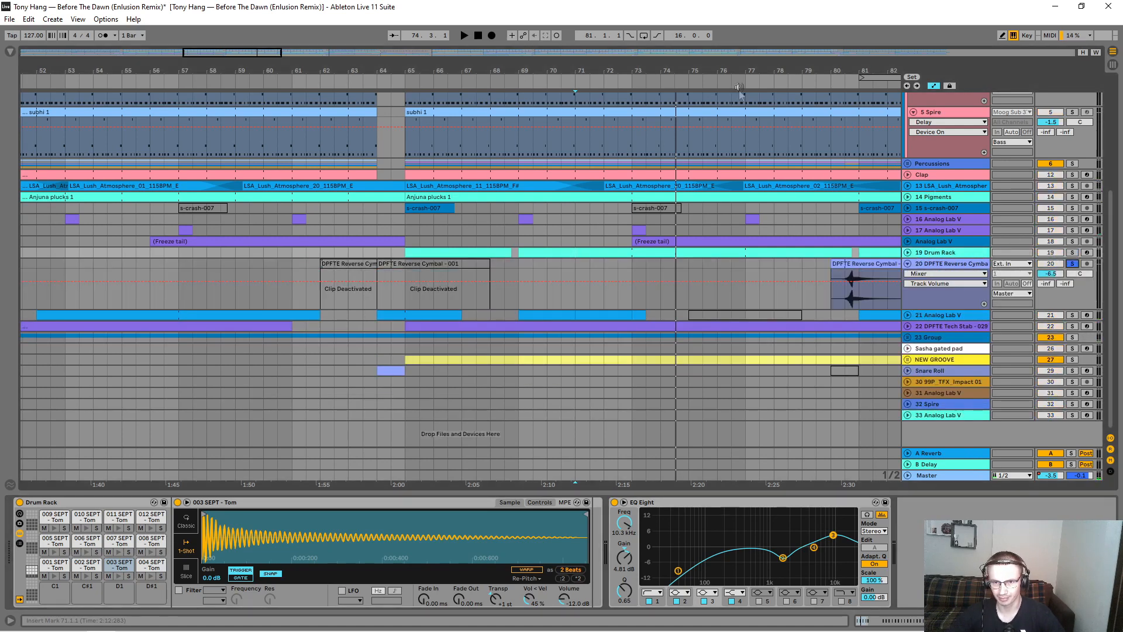
Step: Audition the DPFTE Reverse Cymbal - 001 clip on track 20 from bar 80
left_click_drag(501, 75, 457, 71)
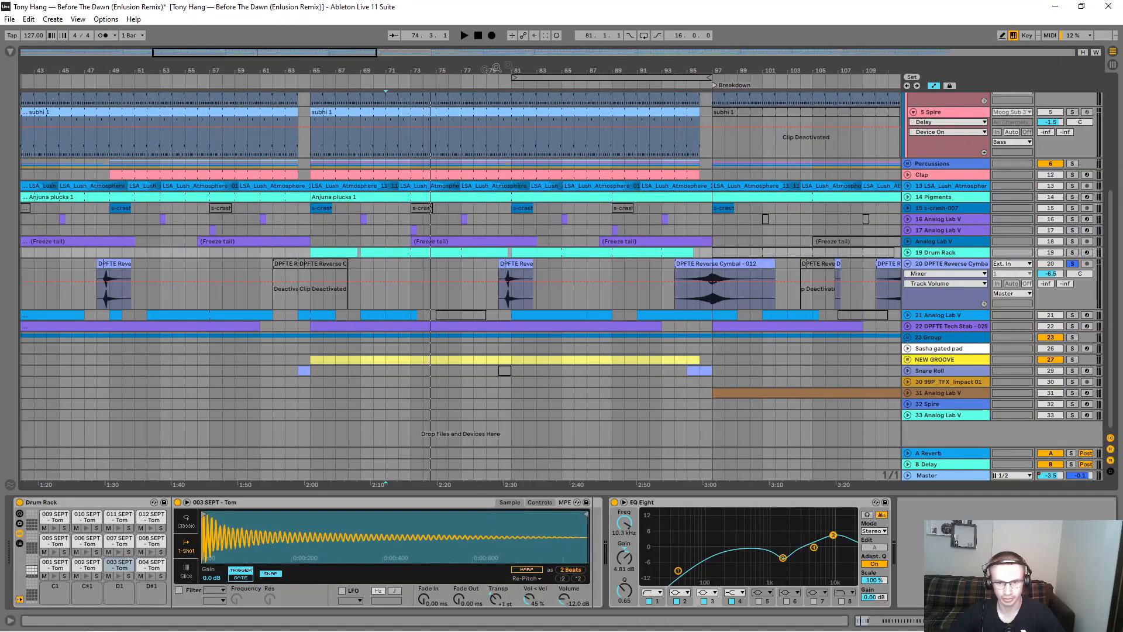
left_click_drag(567, 67, 565, 98)
left_click(392, 299)
key("space")
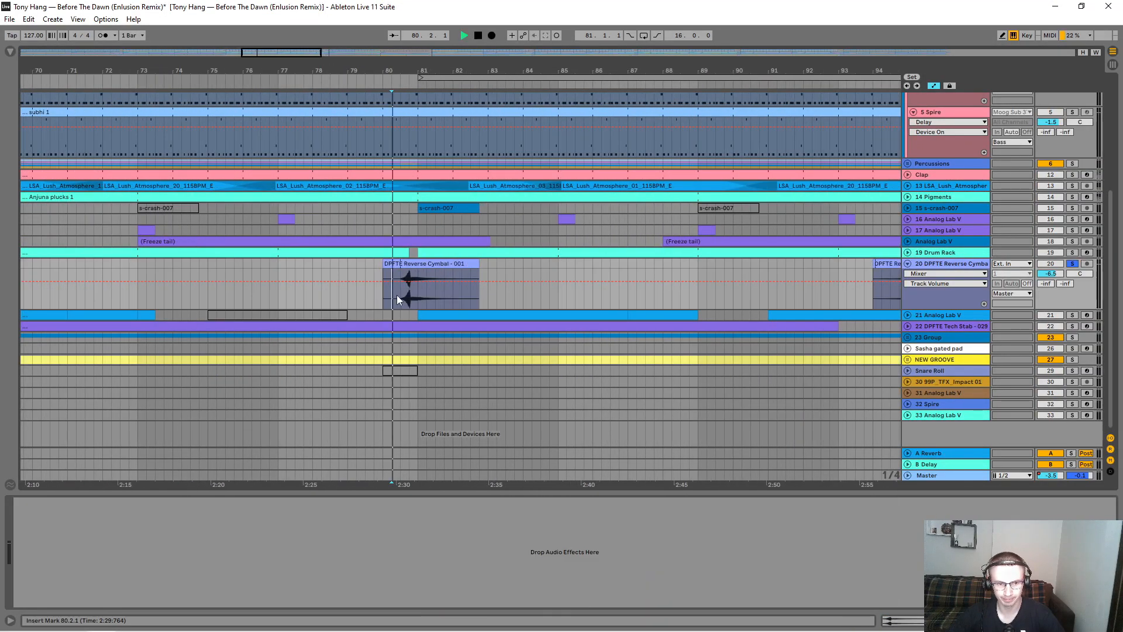
key("space")
Step: Audition the DPFTE Reverse Cymbal - 012 clip from bar 96 into the Breakdown
left_click_drag(692, 81, 497, 73)
left_click_drag(630, 68, 635, 77)
left_click(654, 305)
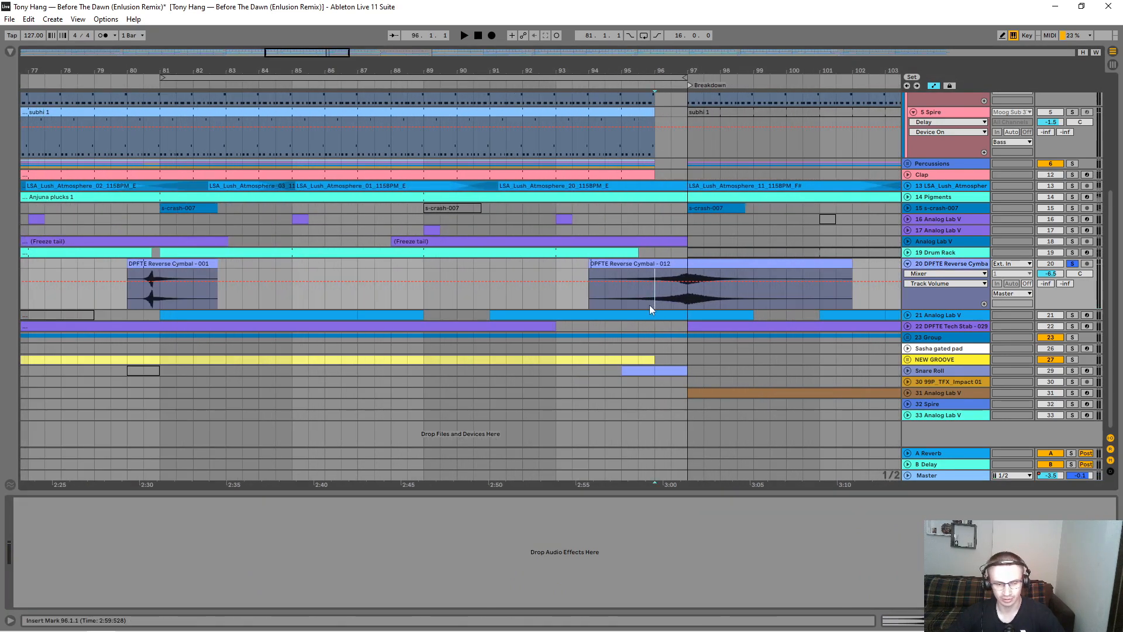
key("space")
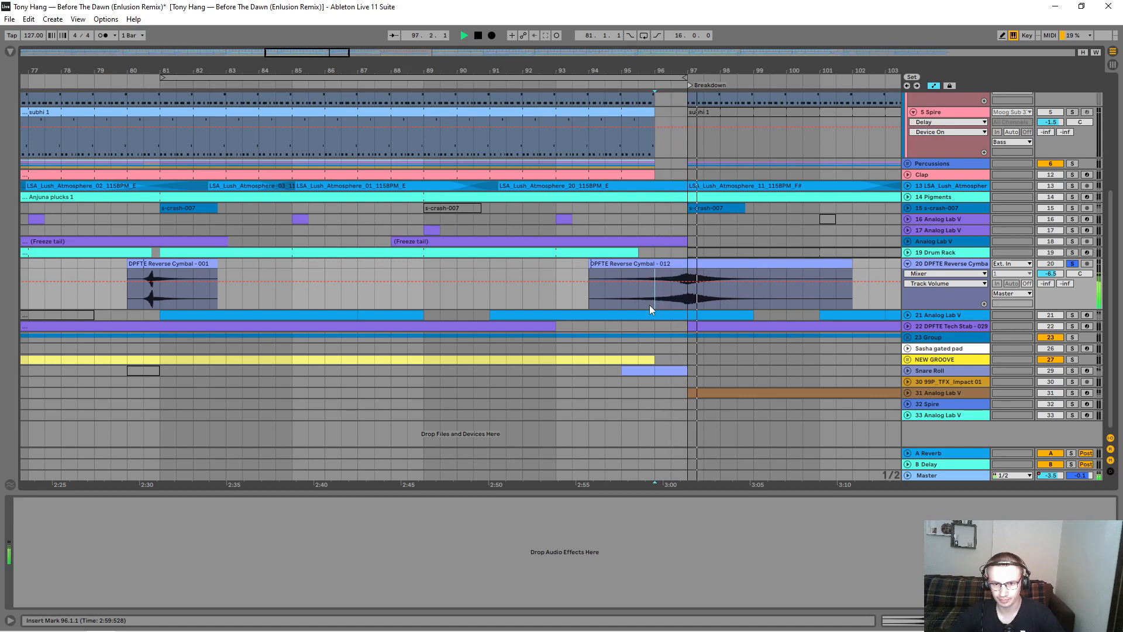
Step: Collapse the reverse cymbal track 20, and expand and solo the Analog Lab V track 21
left_click(908, 263)
left_click(908, 275)
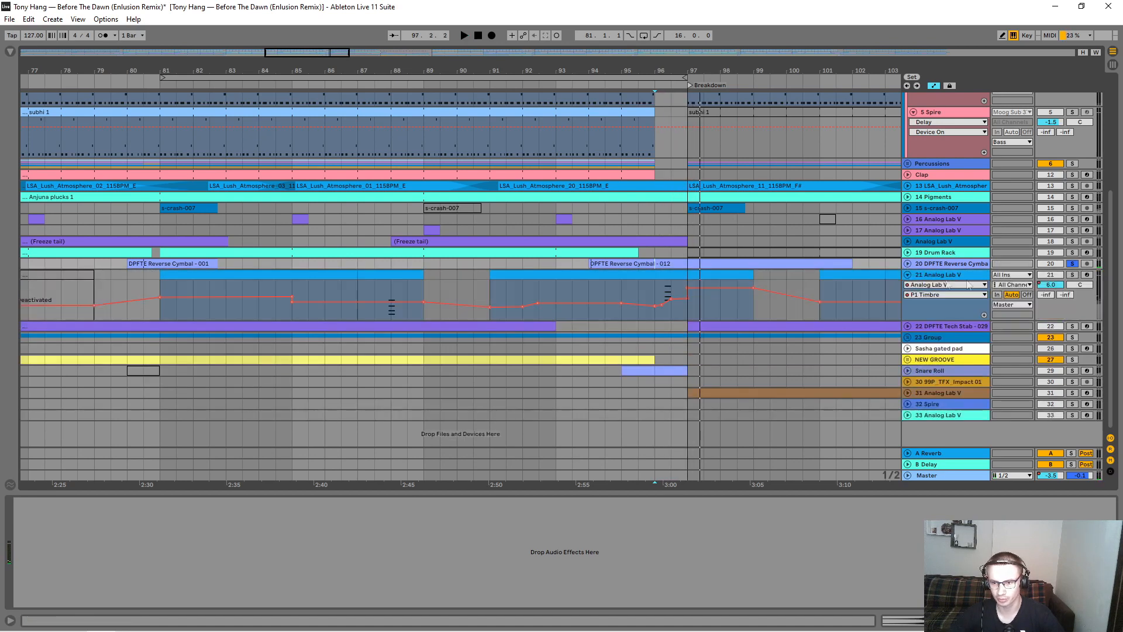
left_click(1073, 274)
Step: Audition the chord stab on Analog Lab V track 21 from bar 40
left_click_drag(518, 82, 518, 68)
left_click_drag(216, 68, 216, 140)
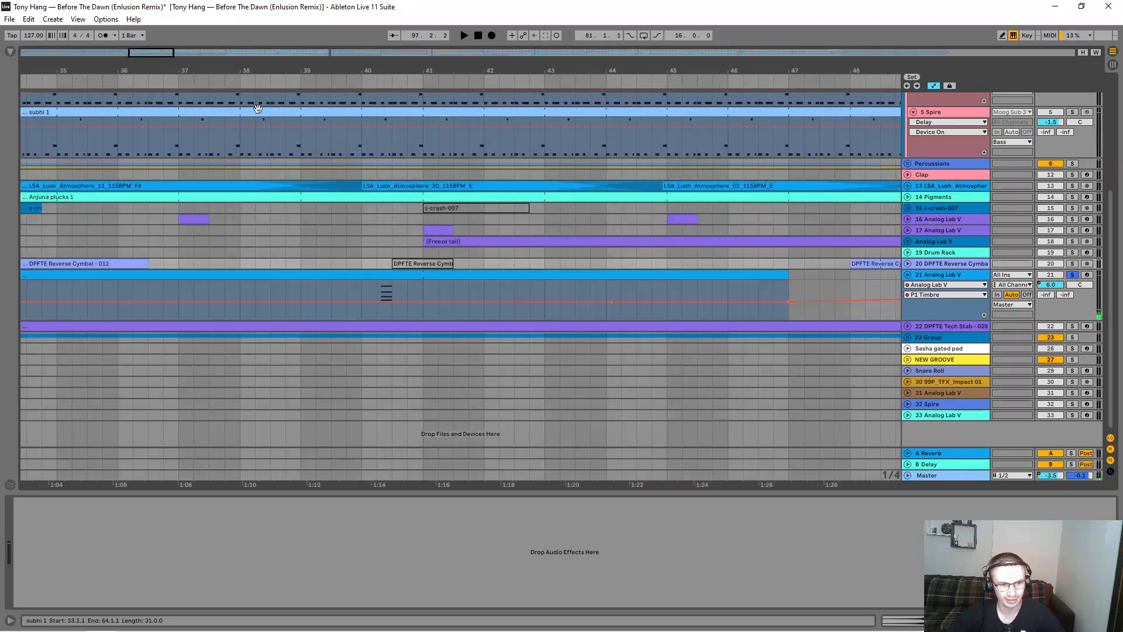
left_click(377, 287)
key("space")
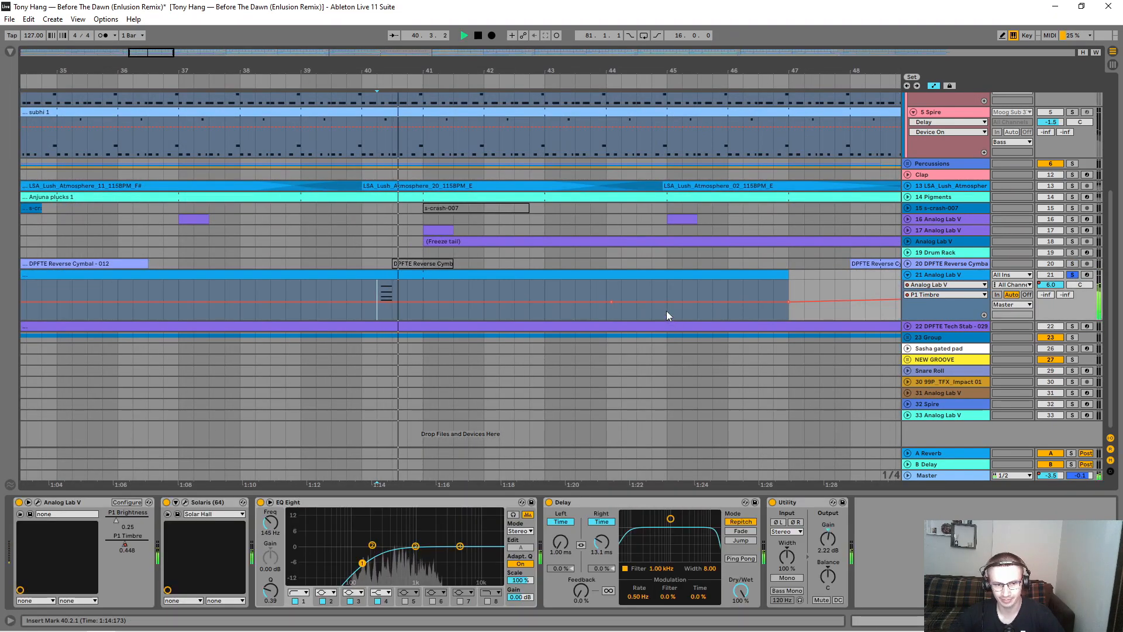
Step: Examine which devices and parameters can be shown as automation on Analog Lab V track 21
left_click_drag(214, 72, 214, 59)
left_click(941, 295)
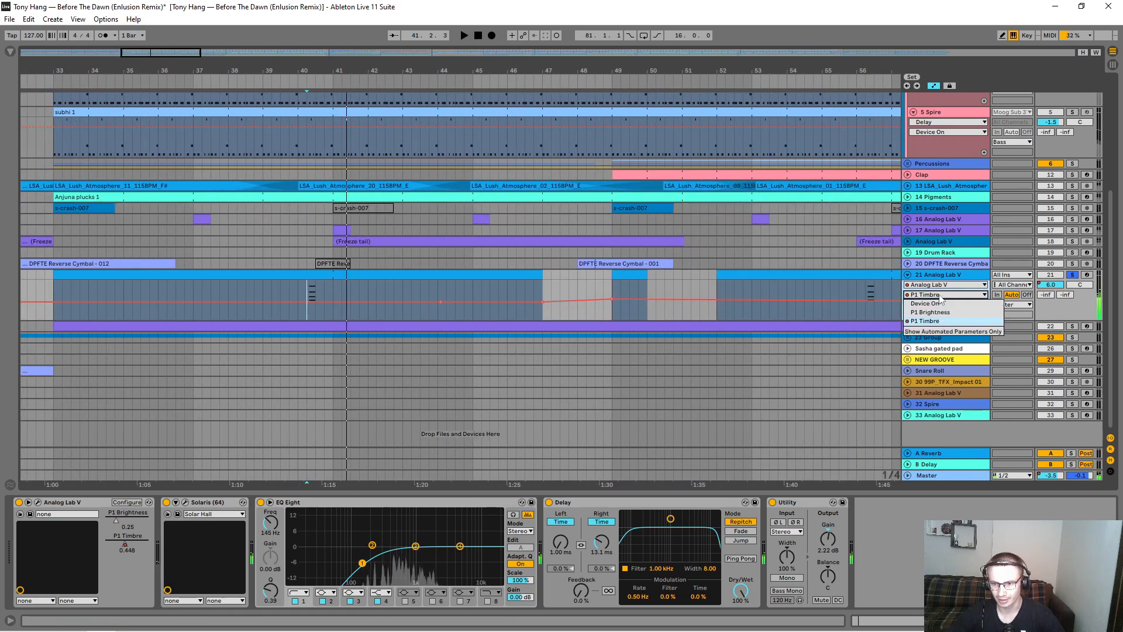
left_click(929, 285)
left_click(929, 286)
Step: Audition the chord stabs and P1 Timbre automation on track 21 from bar 64
left_click_drag(670, 71, 523, 71)
left_click_drag(701, 66, 702, 152)
left_click(564, 314)
key("space")
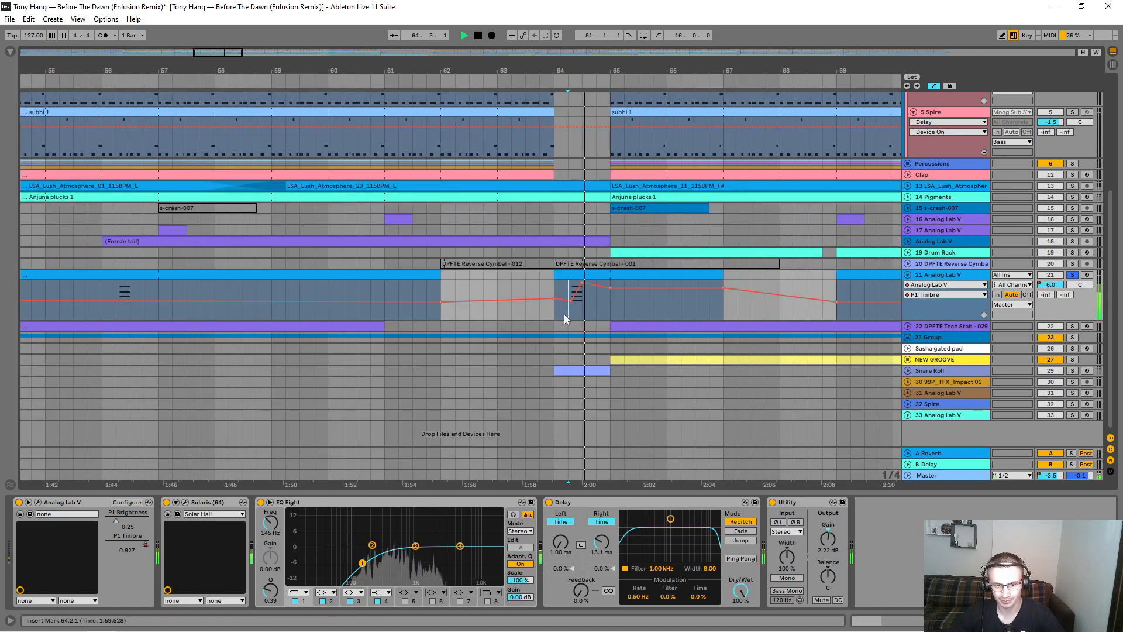
left_click_drag(679, 69, 436, 69)
key("space")
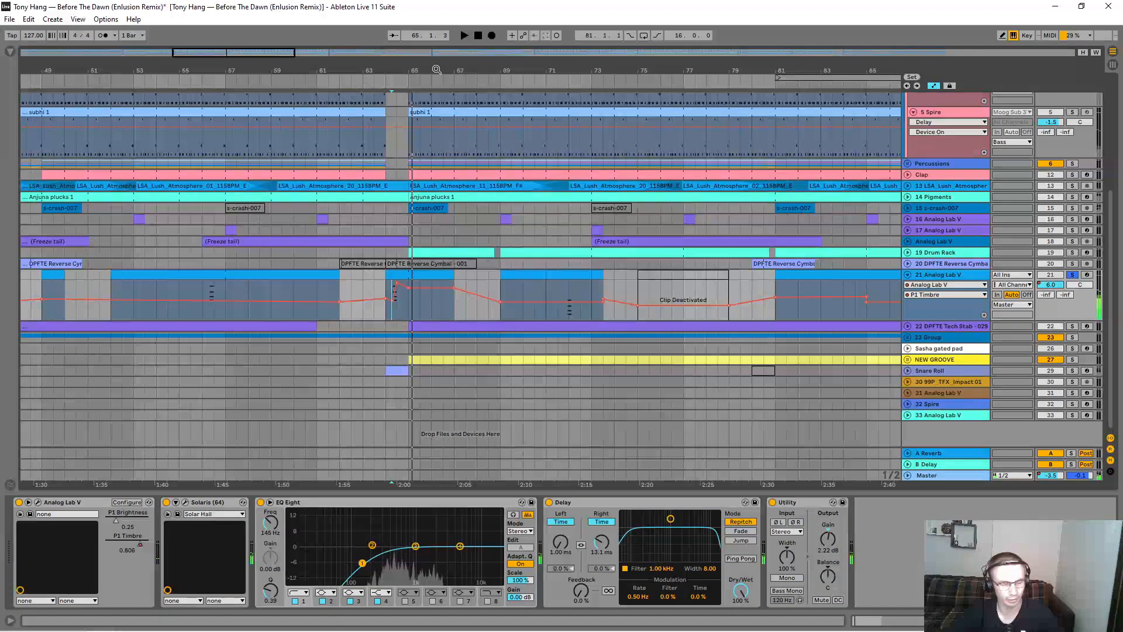
Step: Audition the chord on track 21 just before bar 72
mouse_move(569, 67)
left_mouse_down()
mouse_move(568, 84)
mouse_move(572, 70)
left_mouse_up()
left_click(546, 316)
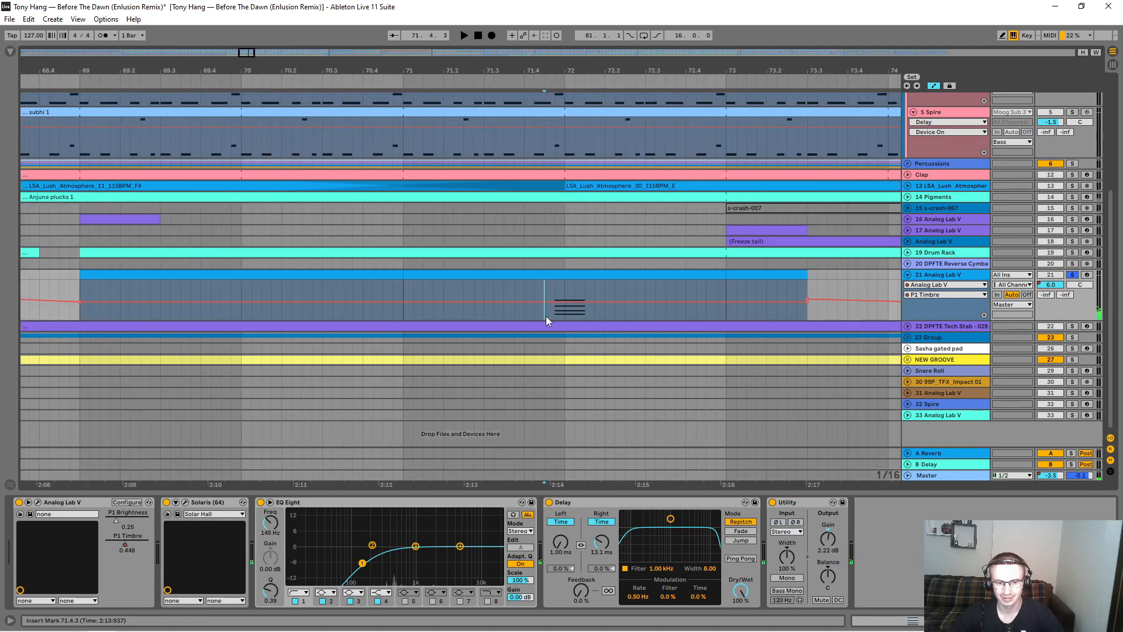
key("space")
left_click_drag(602, 59, 602, 66)
left_click_drag(479, 79, 499, 73)
key("space")
Step: Audition the chord stabs on track 21 from bar 96, leading into the Breakdown
left_click_drag(680, 71, 671, 137)
left_click(707, 302)
key("space")
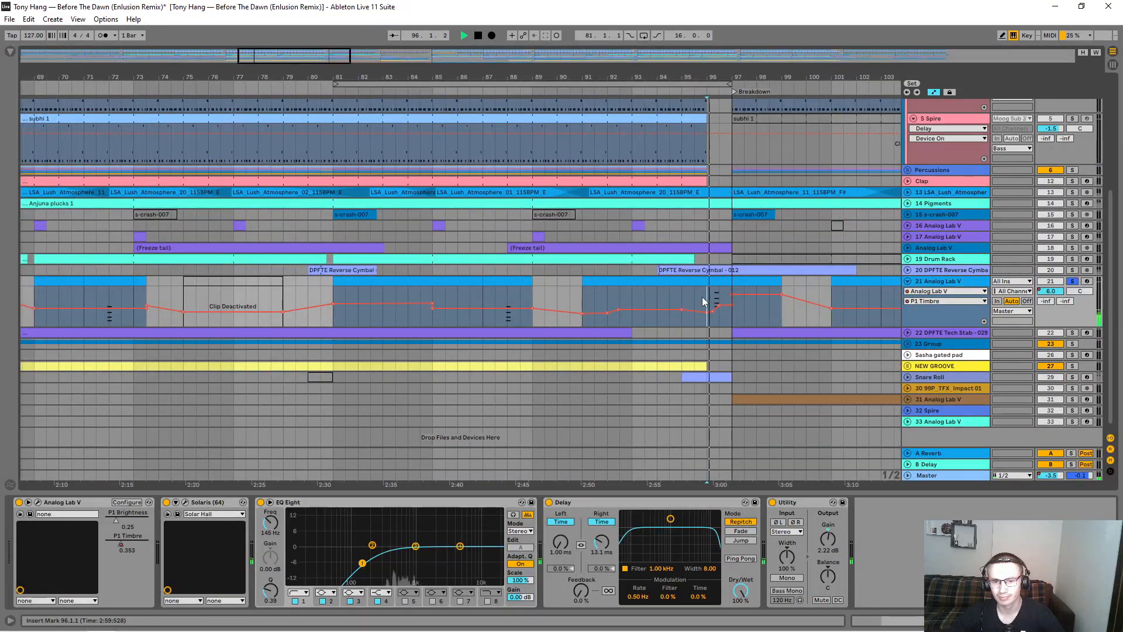
Step: Audition the Breakdown chord on track 21 from bar 103
left_click_drag(726, 77, 477, 84)
left_click(650, 331)
left_click(634, 321)
key("space")
key("space")
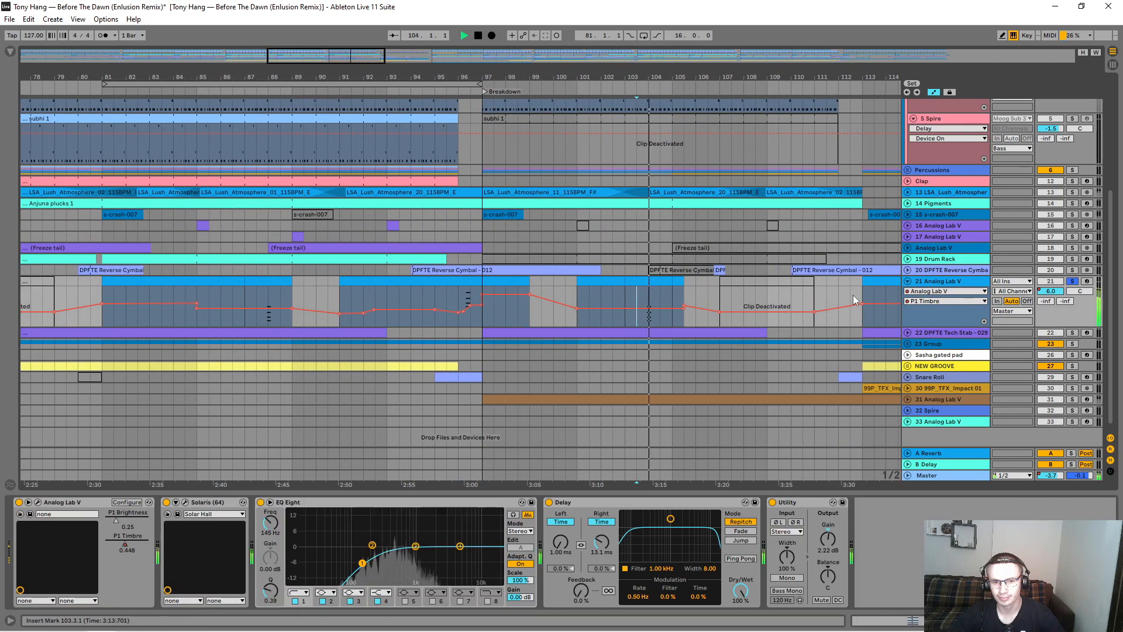
key("space")
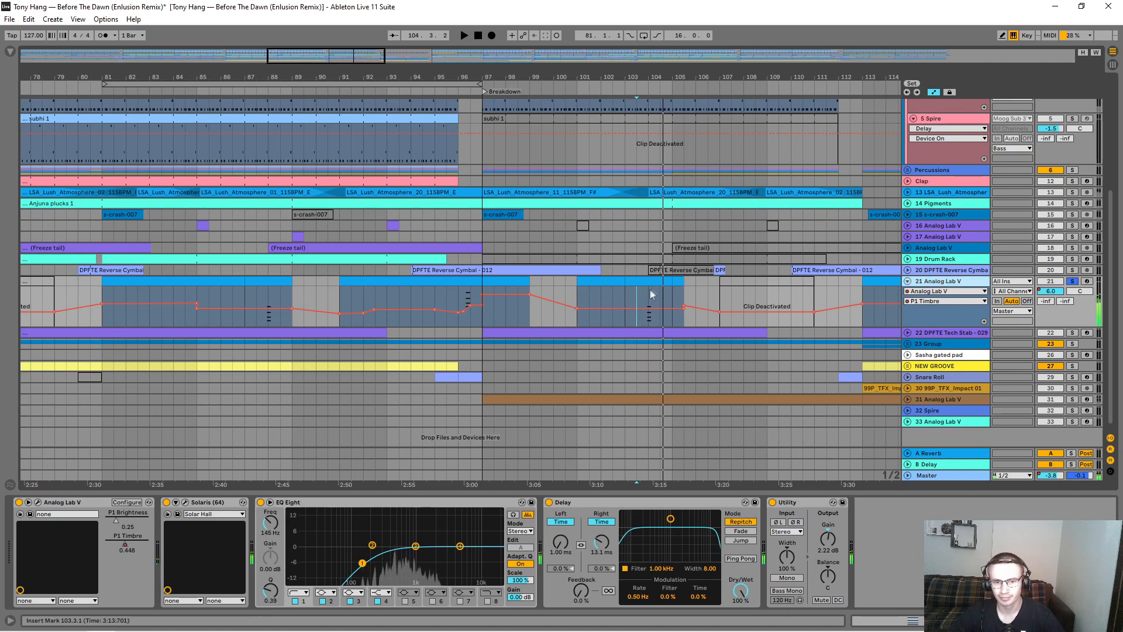
Step: Examine the notes of track 21's MIDI clip at bars 91 to 97, and hide the clip editor
left_click_drag(625, 304, 672, 304)
left_click_drag(540, 493, 549, 420)
left_click(472, 203)
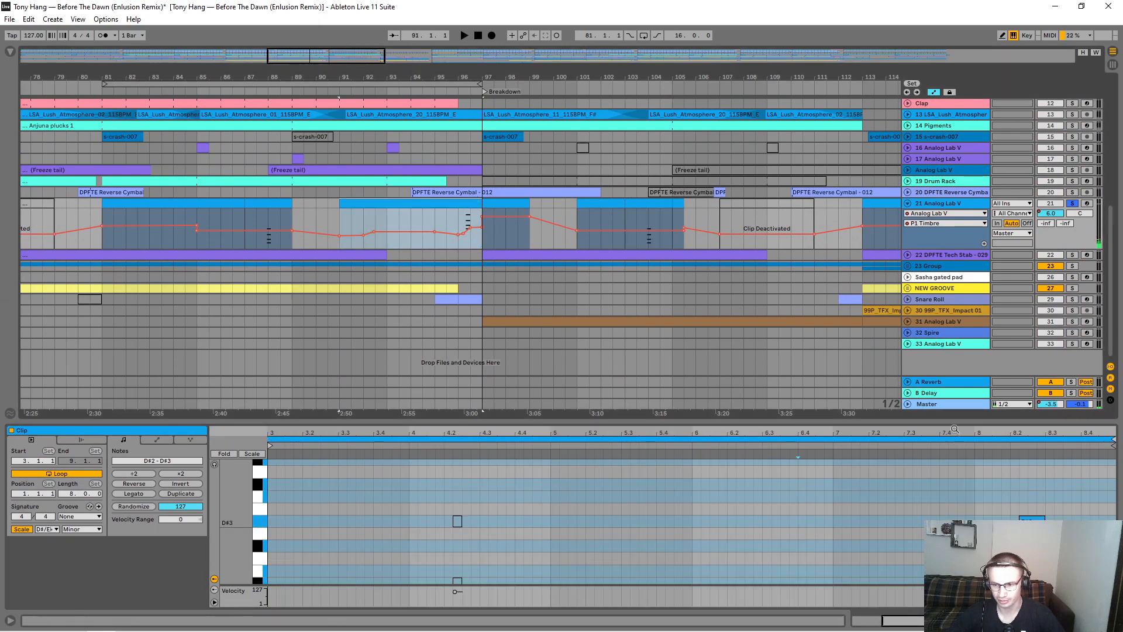
left_click_drag(953, 422, 939, 606)
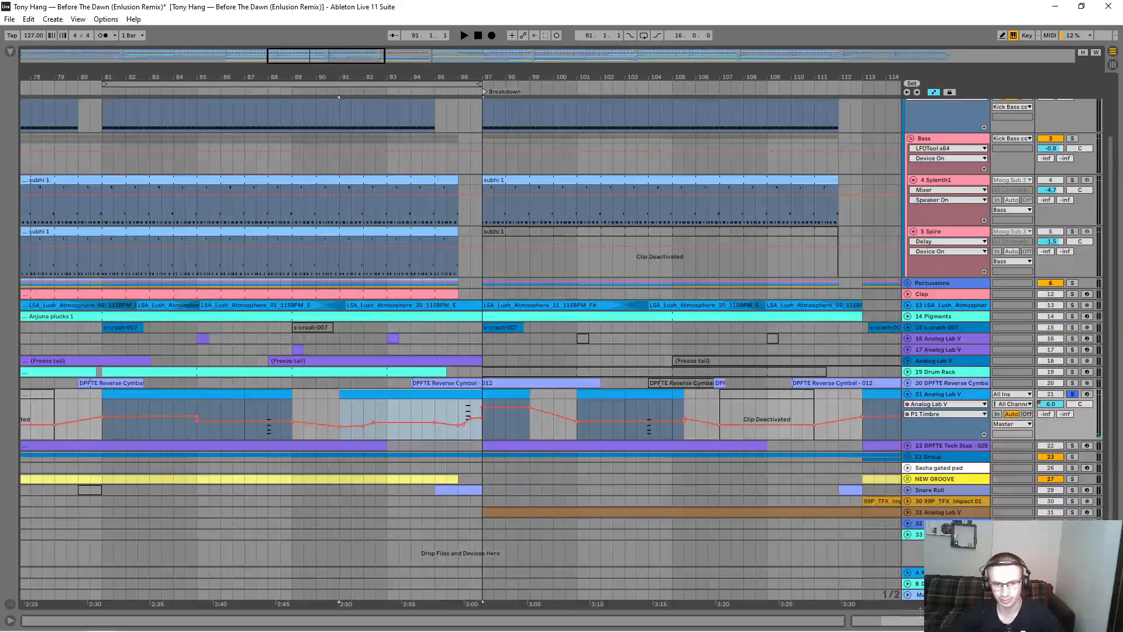
Step: Enlarge the Analog Lab V track 21 lane to examine its P1 Timbre automation, and place the insert marker at bar 129
left_click_drag(576, 77, 451, 75)
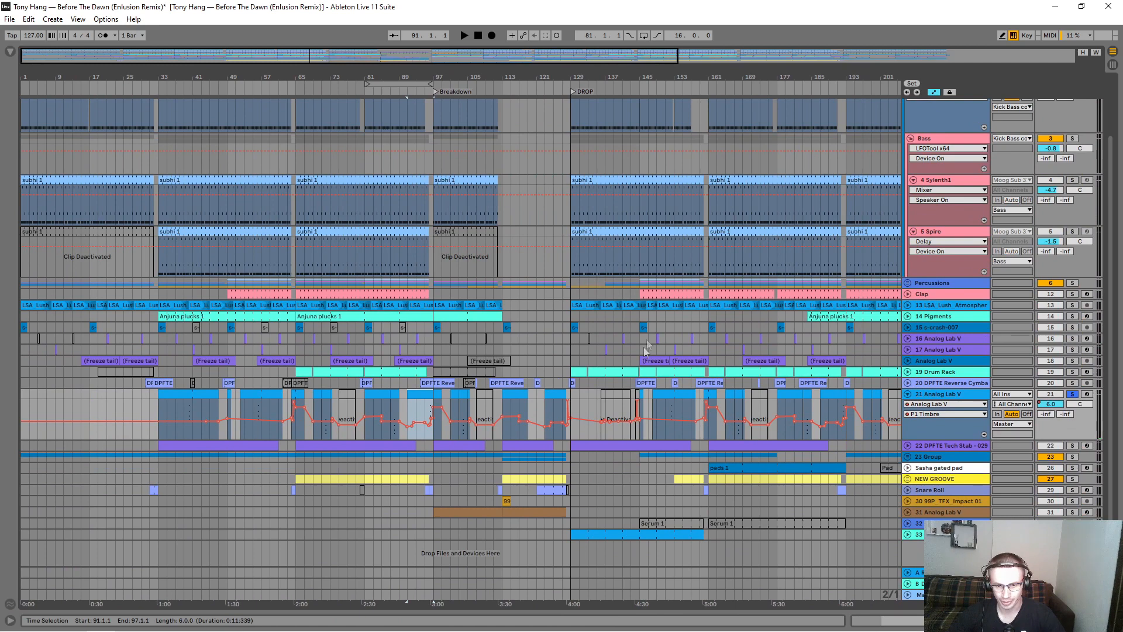
left_click_drag(965, 439, 964, 490)
scroll(752, 354, "down", 2)
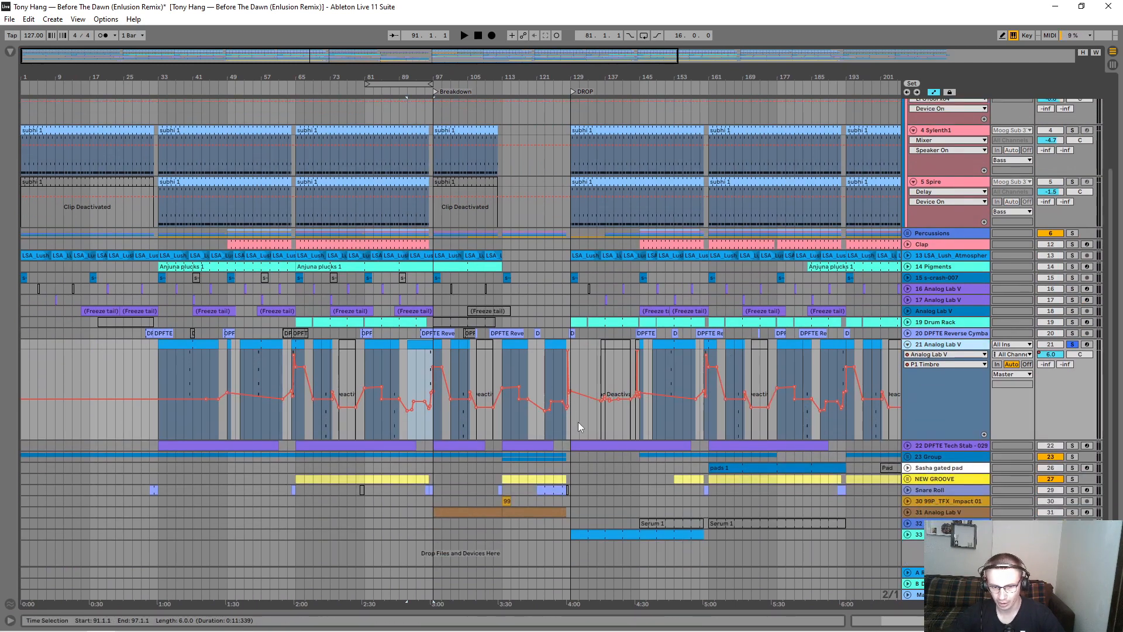
left_click(580, 426)
left_click(571, 432)
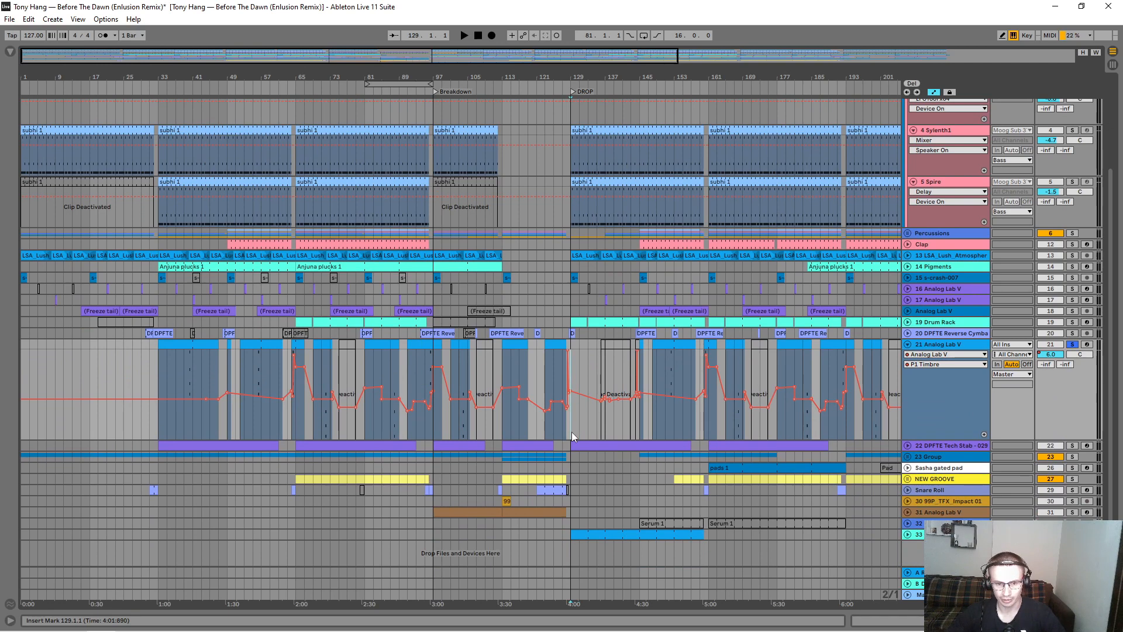
Step: Audition track 21's chords after the DROP from bars 152 and 160, and collapse the track
left_click_drag(675, 80, 653, 375)
key("space")
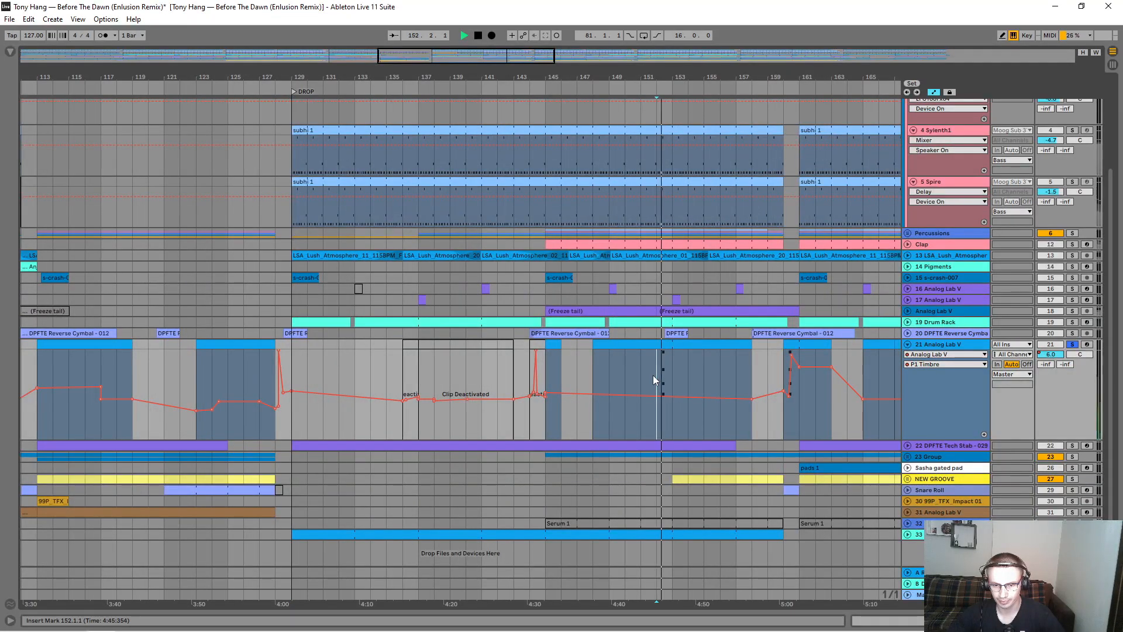
left_click(778, 371)
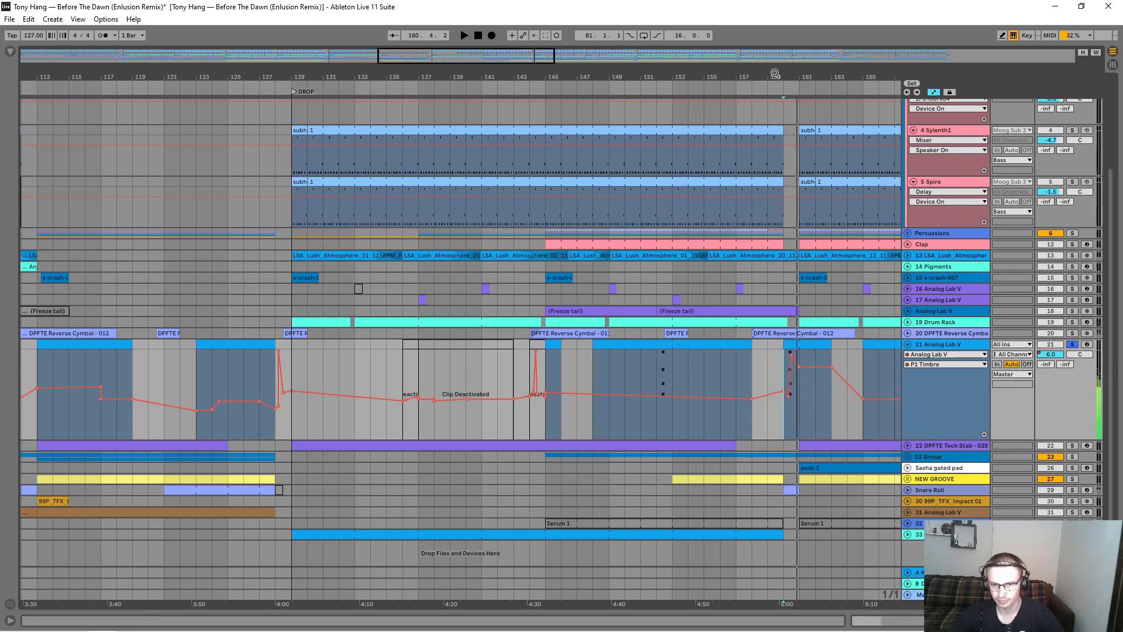
key("w")
left_click(908, 344)
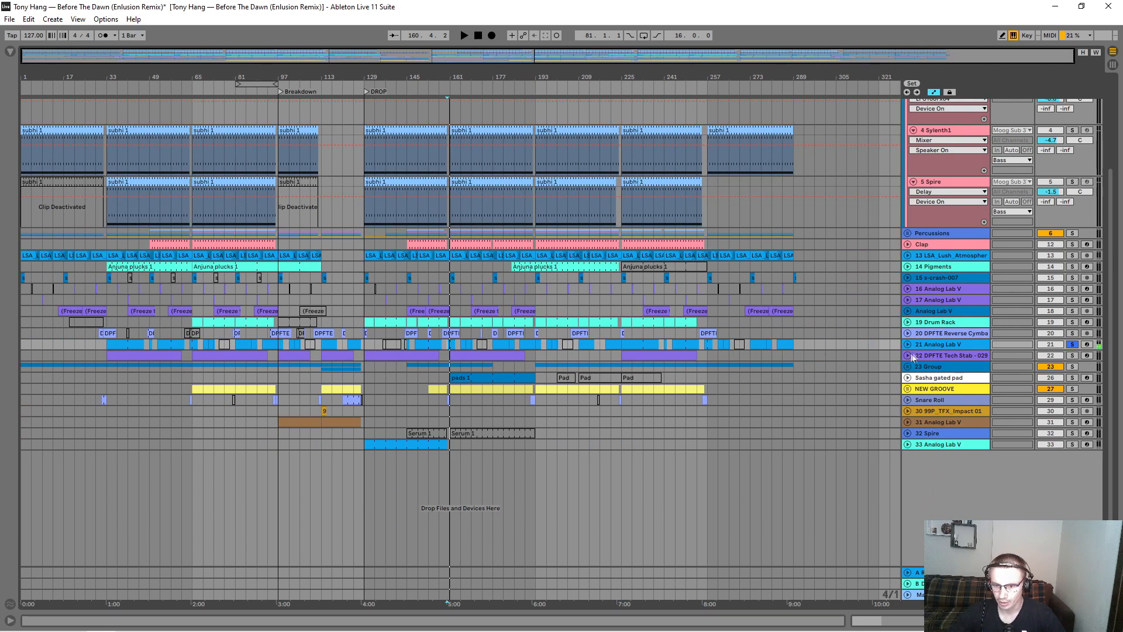
Step: Examine track 21's device chain, including the Solaris reverb's Solar Hall settings, the Delay and the Utility
double_click(925, 344)
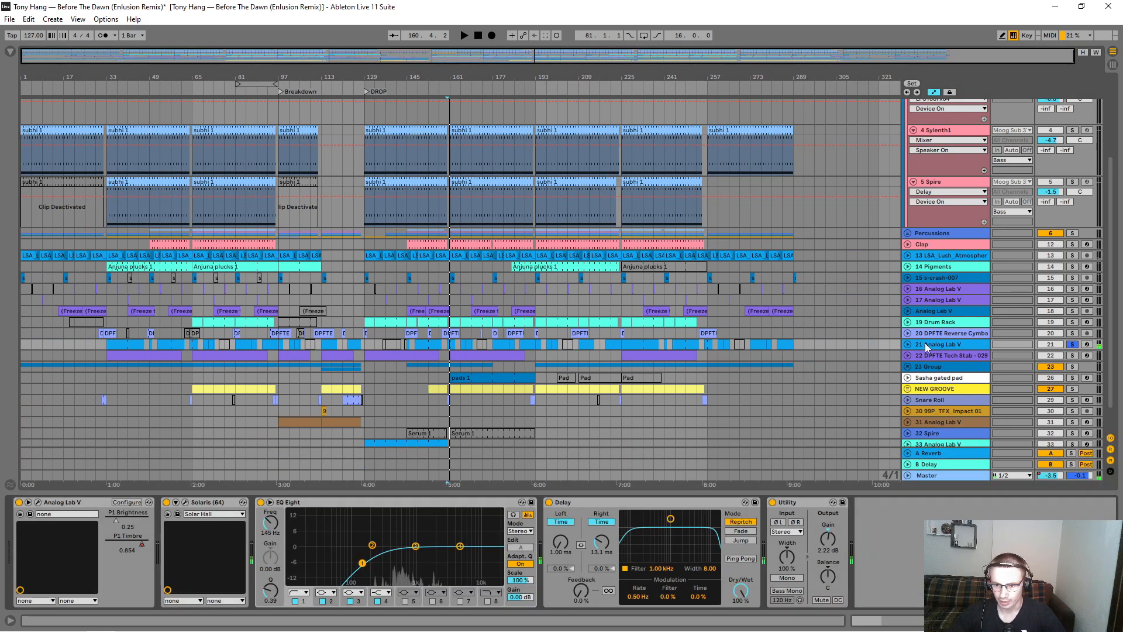
left_click(186, 502)
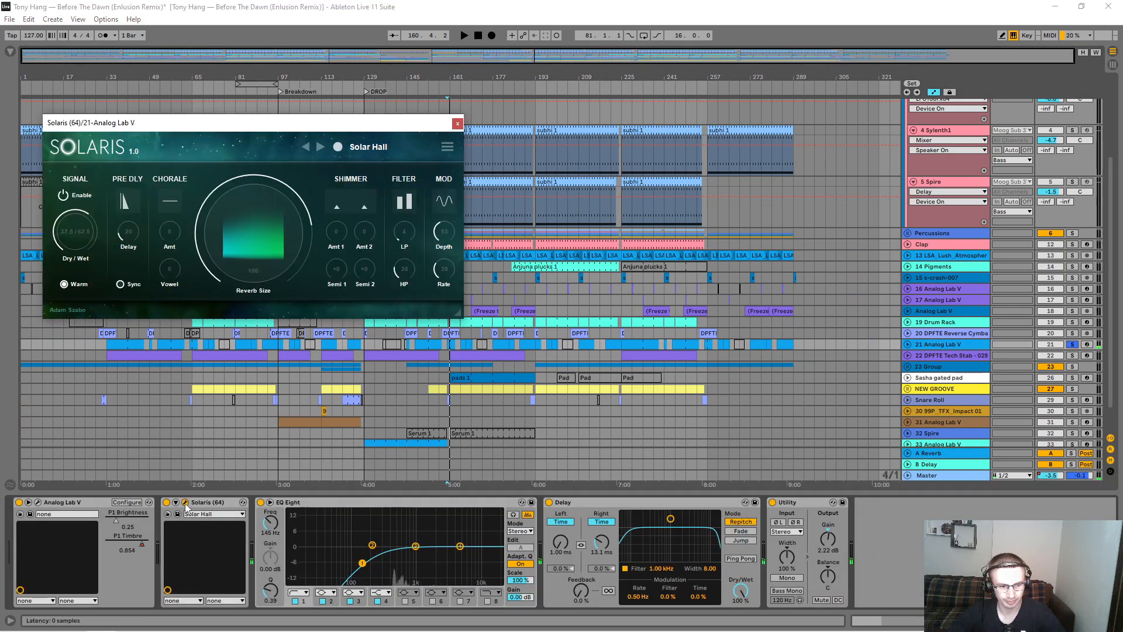
left_click(457, 124)
left_click(662, 499)
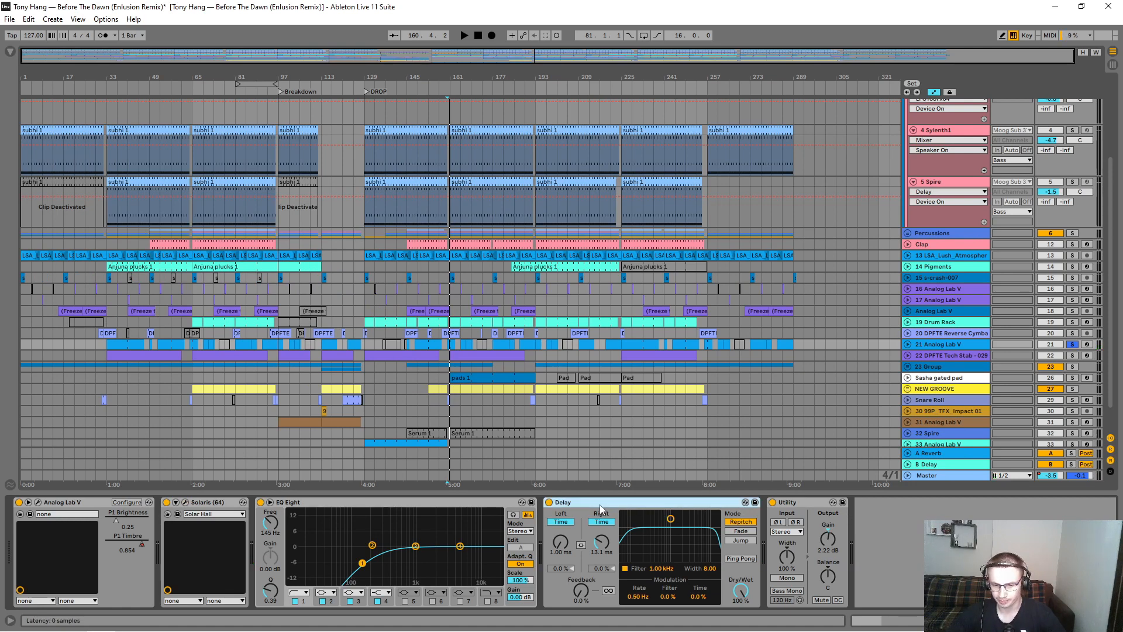
left_click(786, 512)
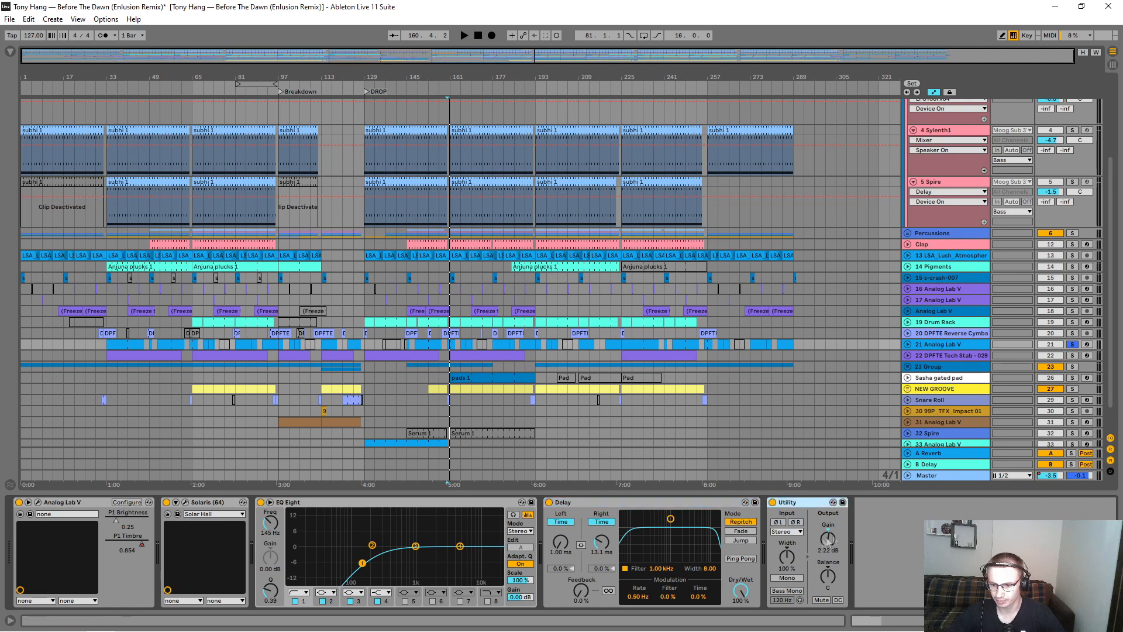
Step: Expand track 21 to check its mixer settings, and collapse it again
left_click(909, 344)
left_click(1063, 359)
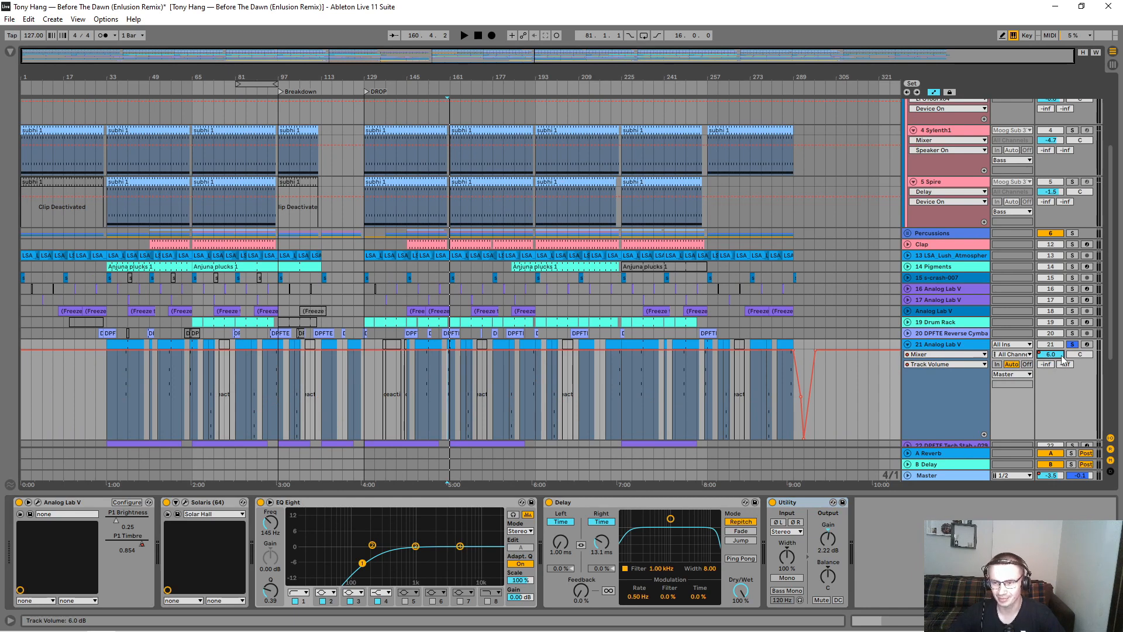
left_click(908, 345)
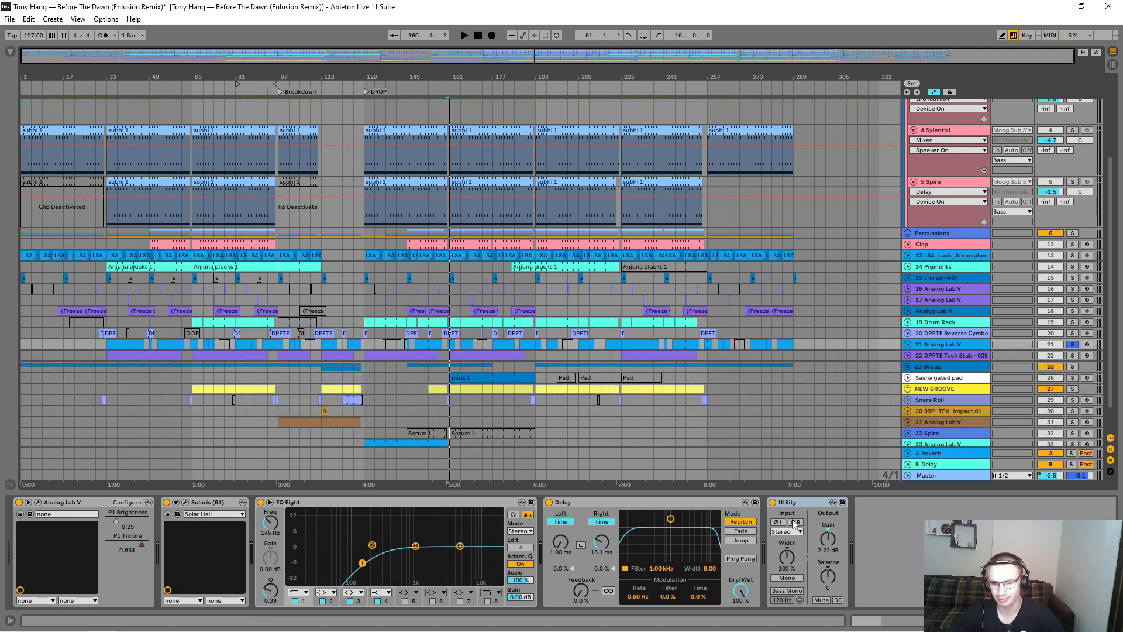
Step: Solo and expand the DPFTE Tech Stab track 22, and audition it from bar 46
left_click(909, 356)
left_click_drag(97, 76, 100, 175)
left_click_drag(477, 72, 344, 55)
left_click(654, 366)
key("space")
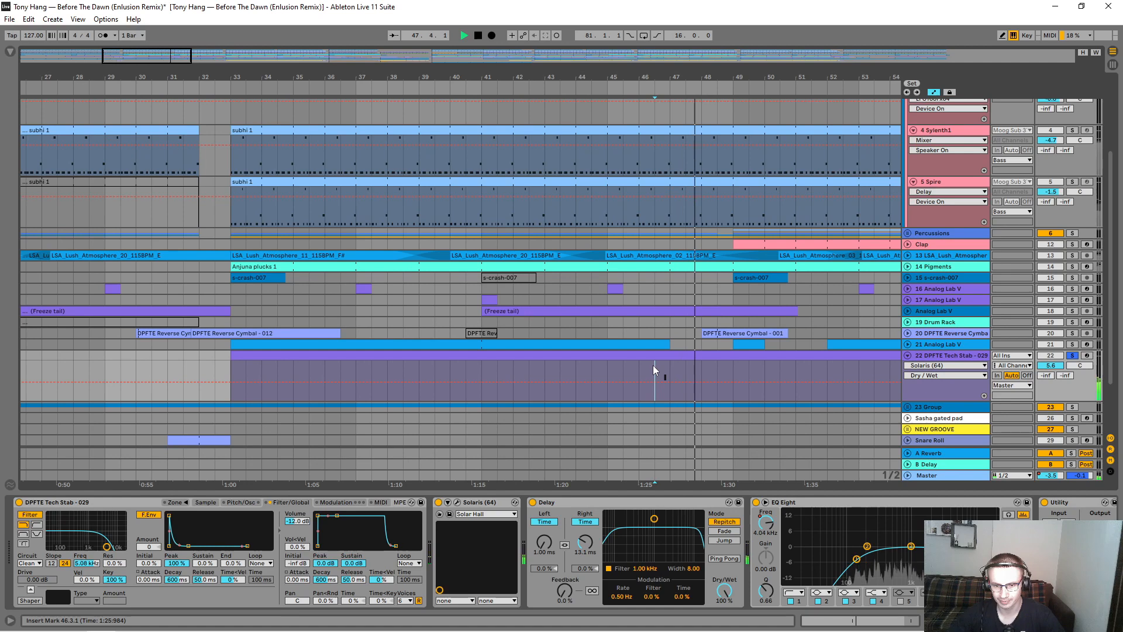
Step: Audition the tech stab from bar 46 with its Solaris reverb bypassed, and again with the reverb re-enabled
left_click(438, 502)
key("space")
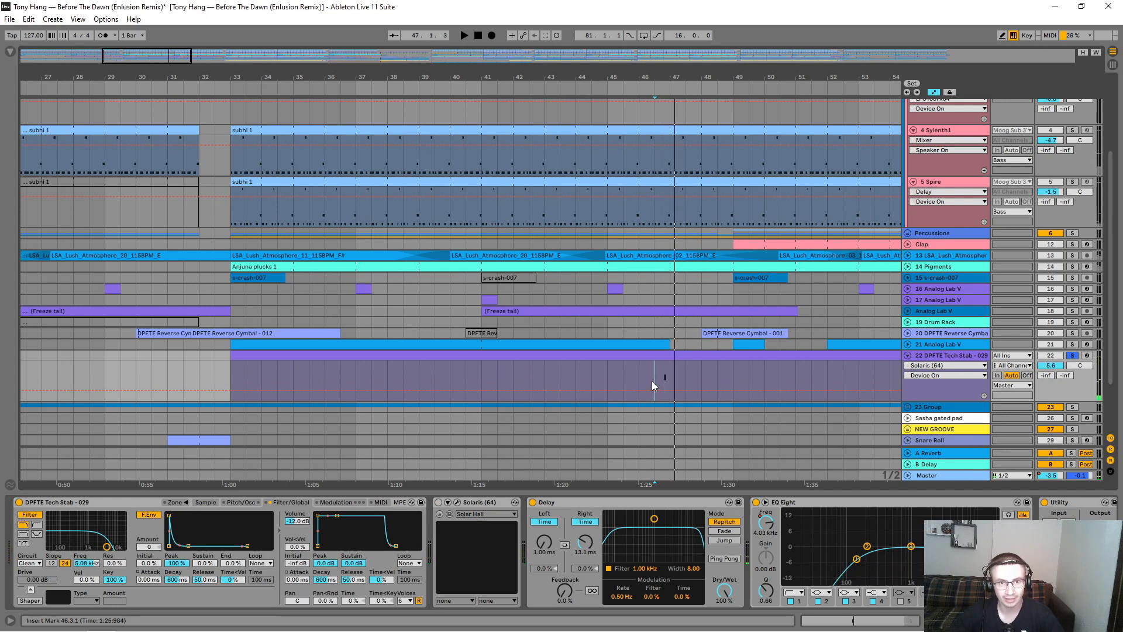
key("space")
left_click(439, 502)
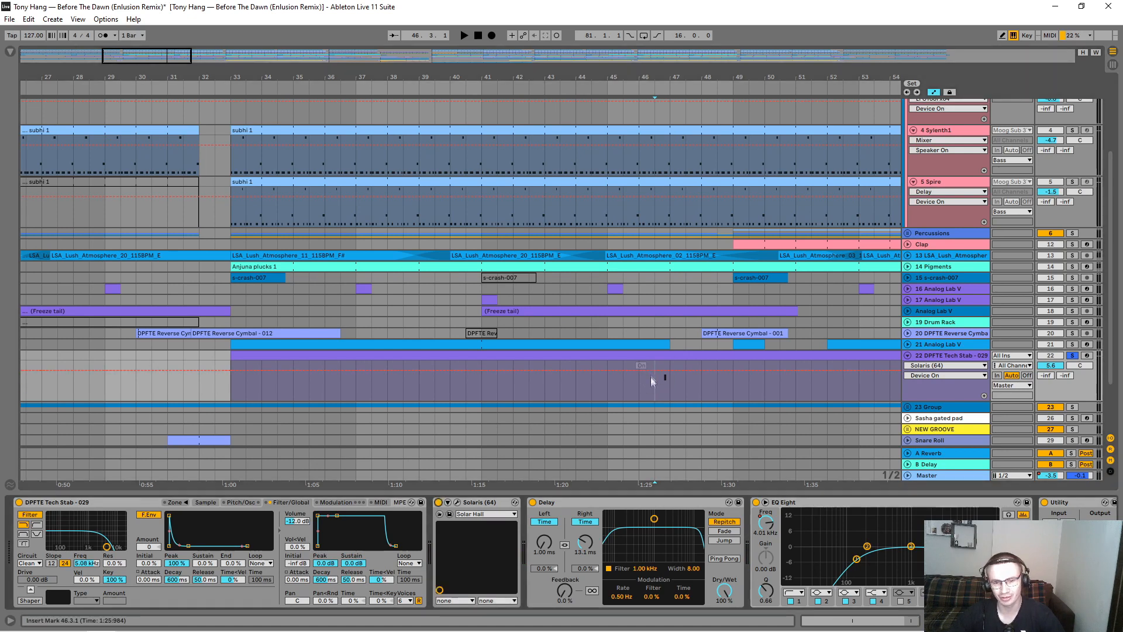
key("space")
key("space")
Step: Examine the Solaris Solar Hall settings on track 22, and collapse the track
left_click(457, 502)
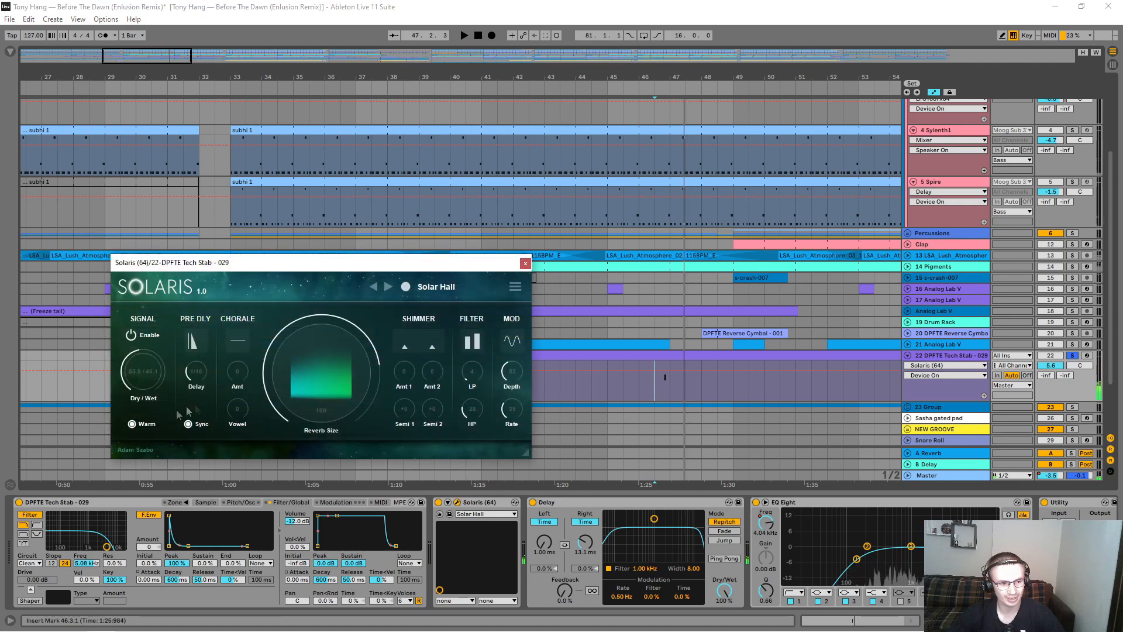
left_click(525, 263)
left_click_drag(619, 75, 619, 23)
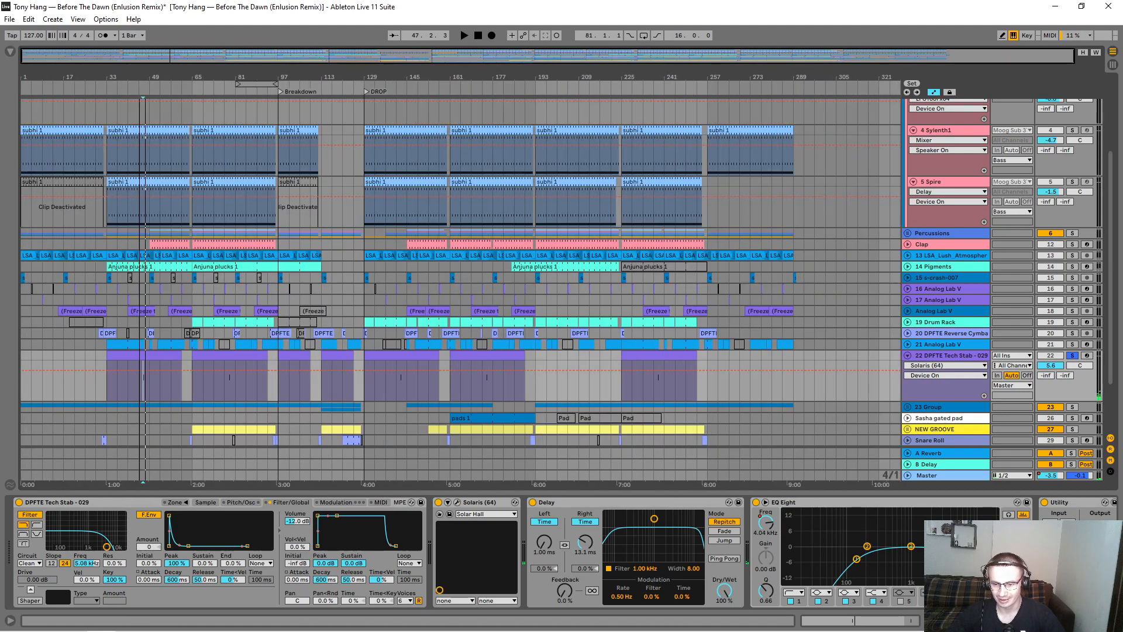
left_click(908, 355)
Step: Unfold the 23 Group with its Analog Lab V and Pad 2 tracks, and solo the group
left_click(908, 366)
left_click(1073, 366)
scroll(646, 319, "down", 3)
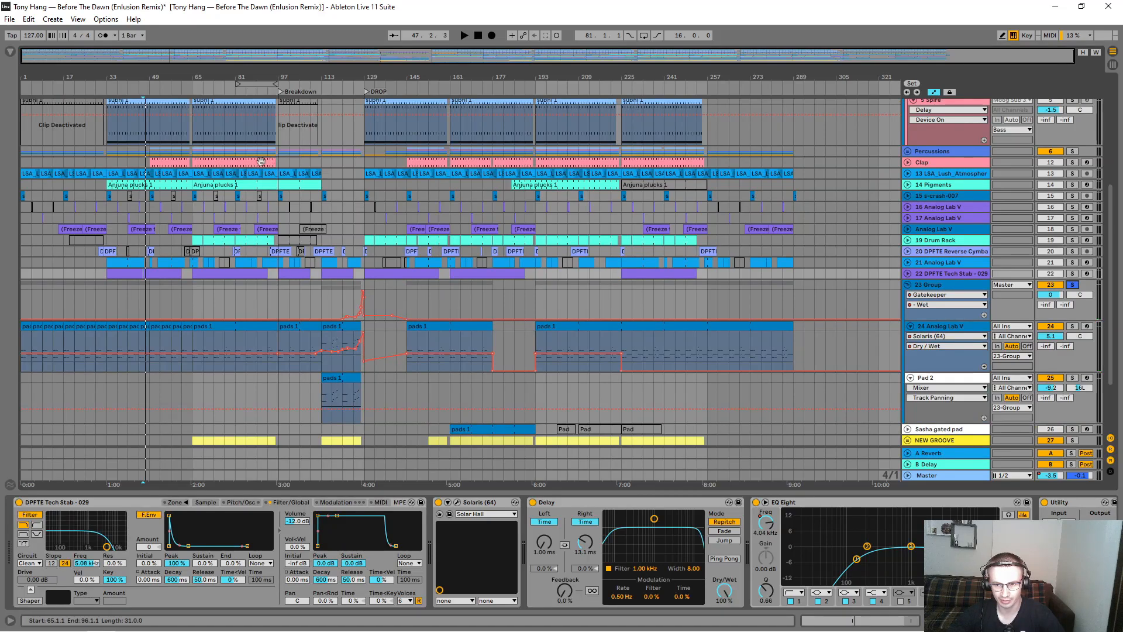
left_click_drag(190, 76, 190, 111)
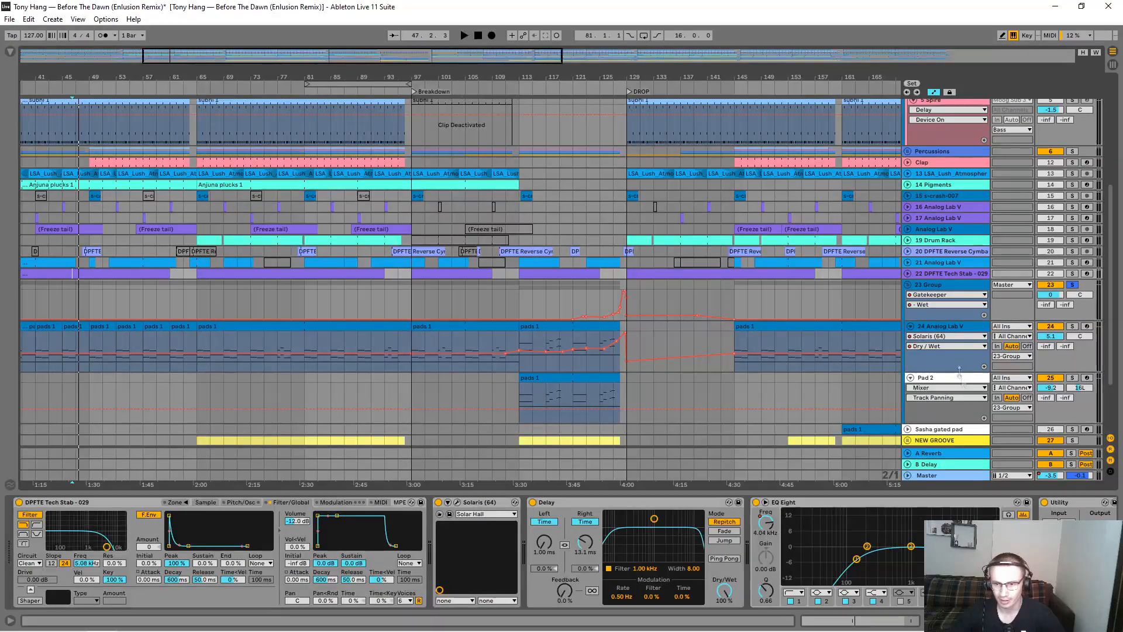
scroll(400, 318, "down", 2)
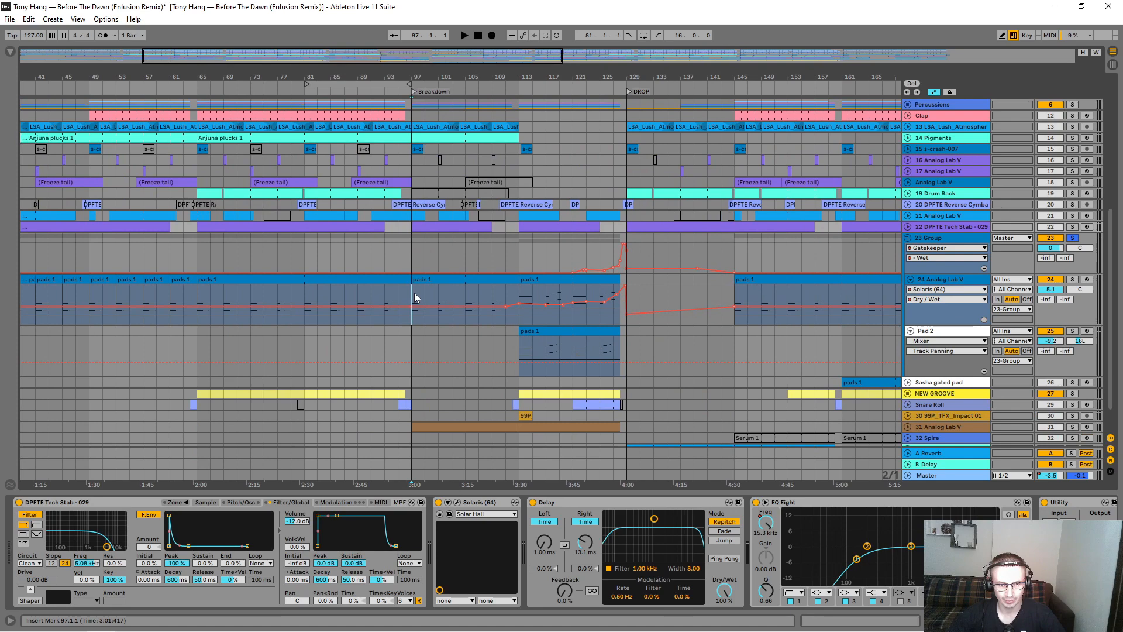
Step: Play the pads from bar 81 and examine the notes of track 24's pads 1 clip at bars 65 to 97
left_click(415, 293)
left_click(305, 295)
key("space")
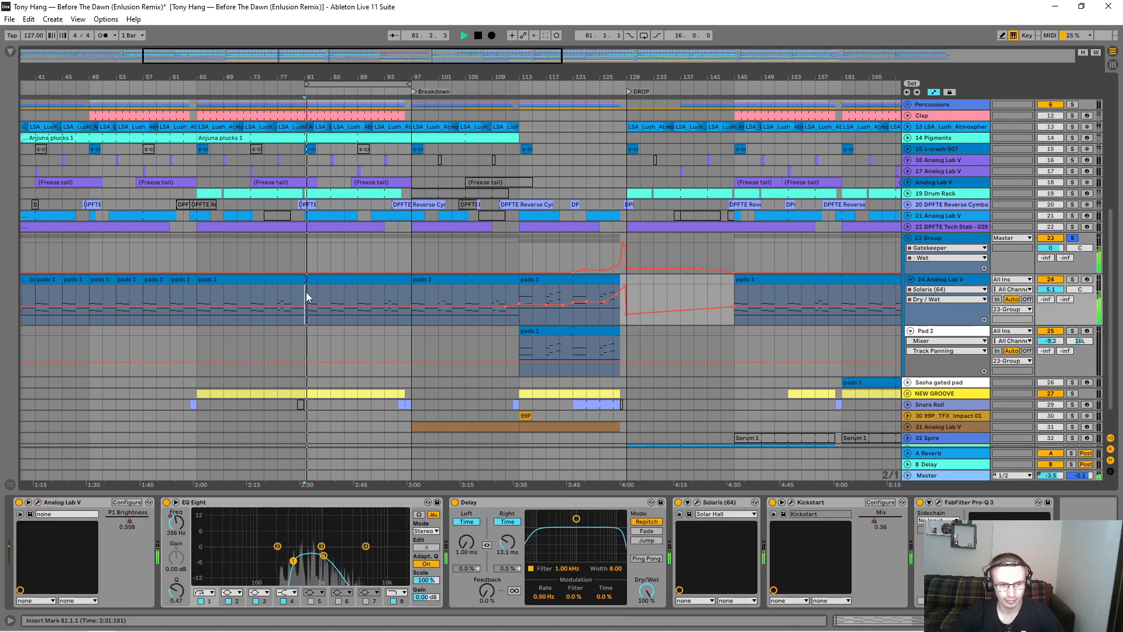
double_click(383, 280)
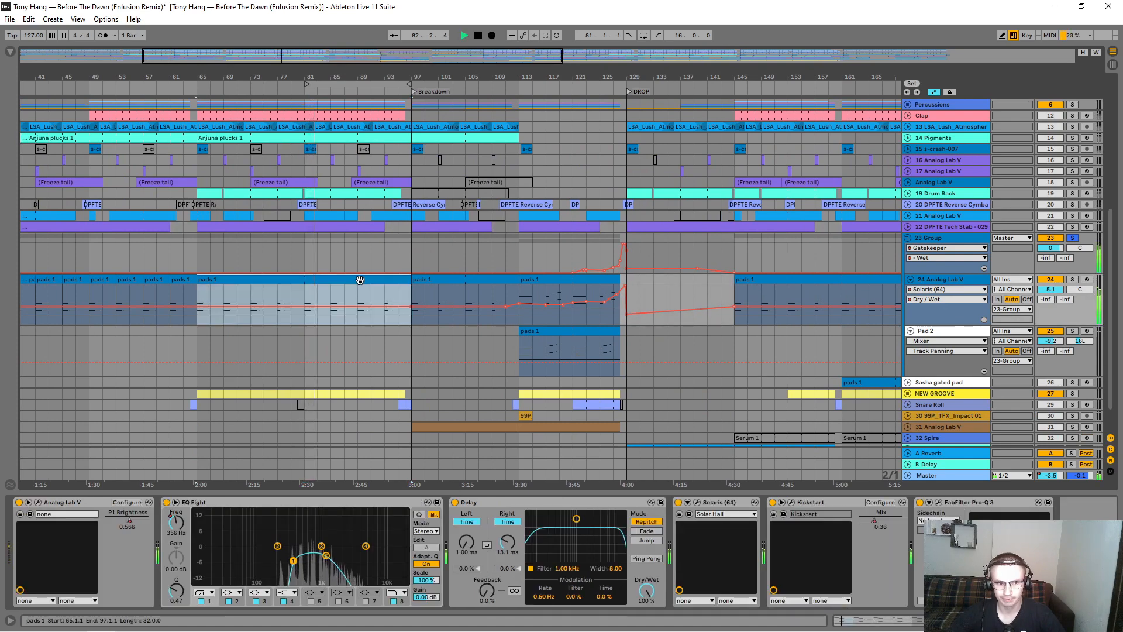
mouse_move(477, 493)
left_mouse_down()
mouse_move(477, 94)
mouse_move(490, 406)
left_mouse_up()
left_click(492, 236)
scroll(491, 236, "up", 2)
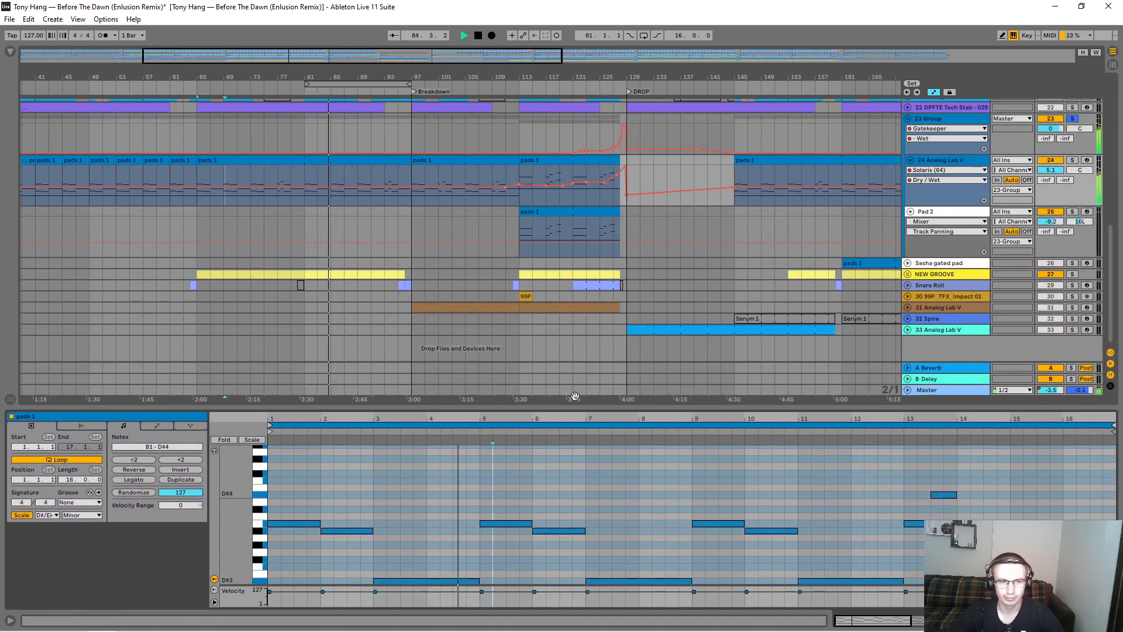
Step: Enlarge the track 24 lane and display its Analog Lab V P1 Brightness automation
left_click_drag(926, 206, 929, 315)
scroll(934, 169, "down", 1)
left_click(933, 156)
left_click(936, 147)
left_click(936, 147)
left_click(934, 163)
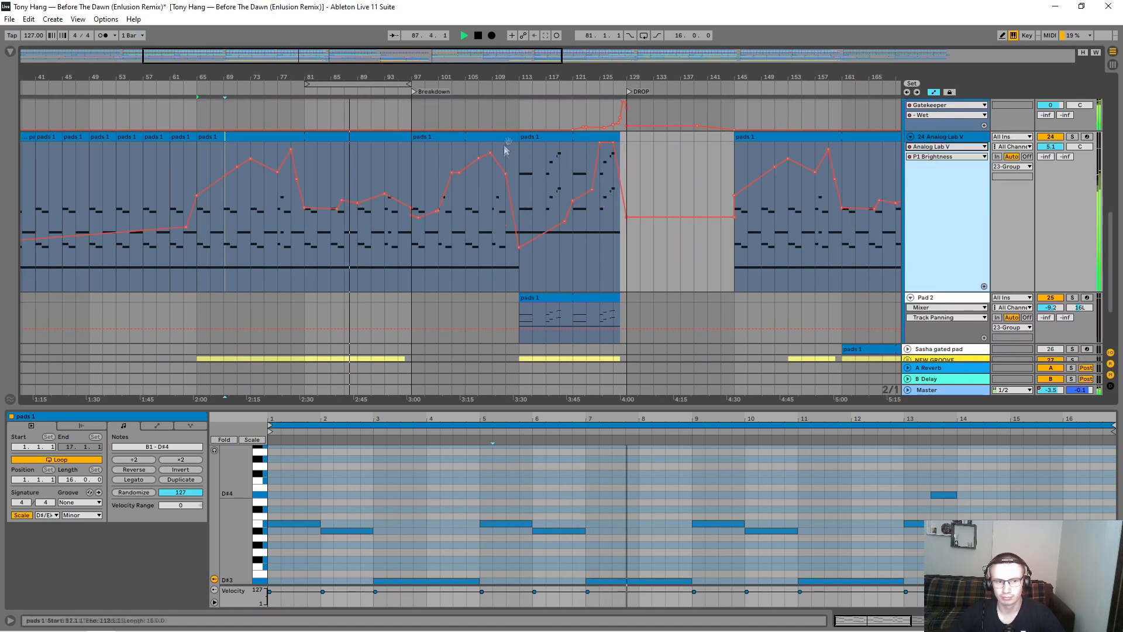
left_click(932, 157)
left_click(928, 162)
Step: Examine track 24's Kickstart Mix automation and its Solaris Dry/Wet automation
left_click(936, 147)
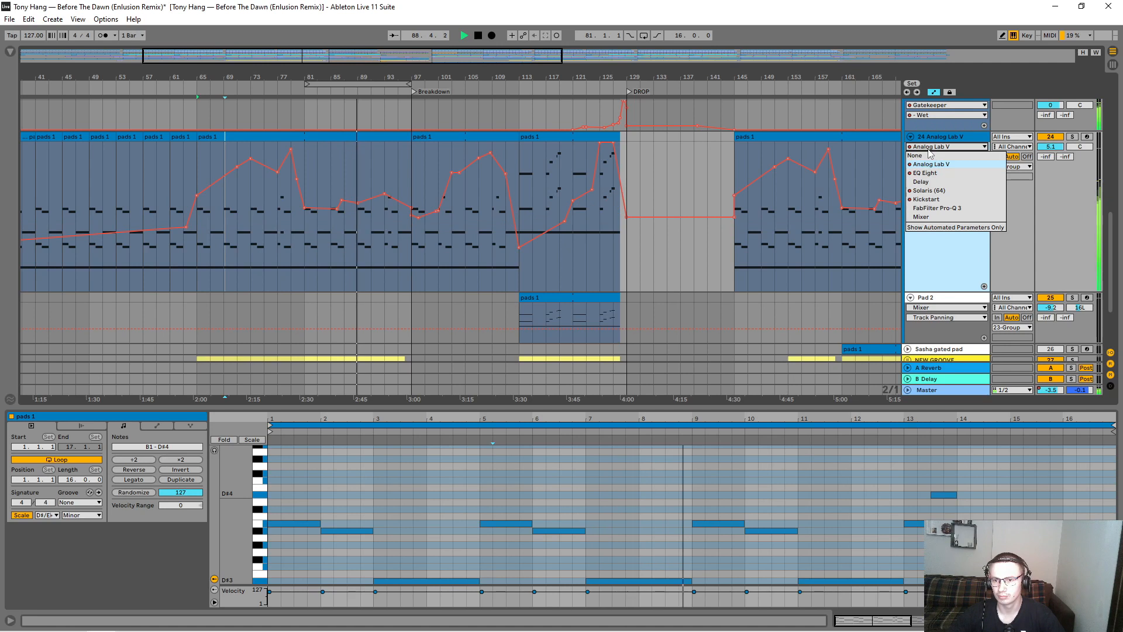
left_click(930, 203)
left_click(931, 156)
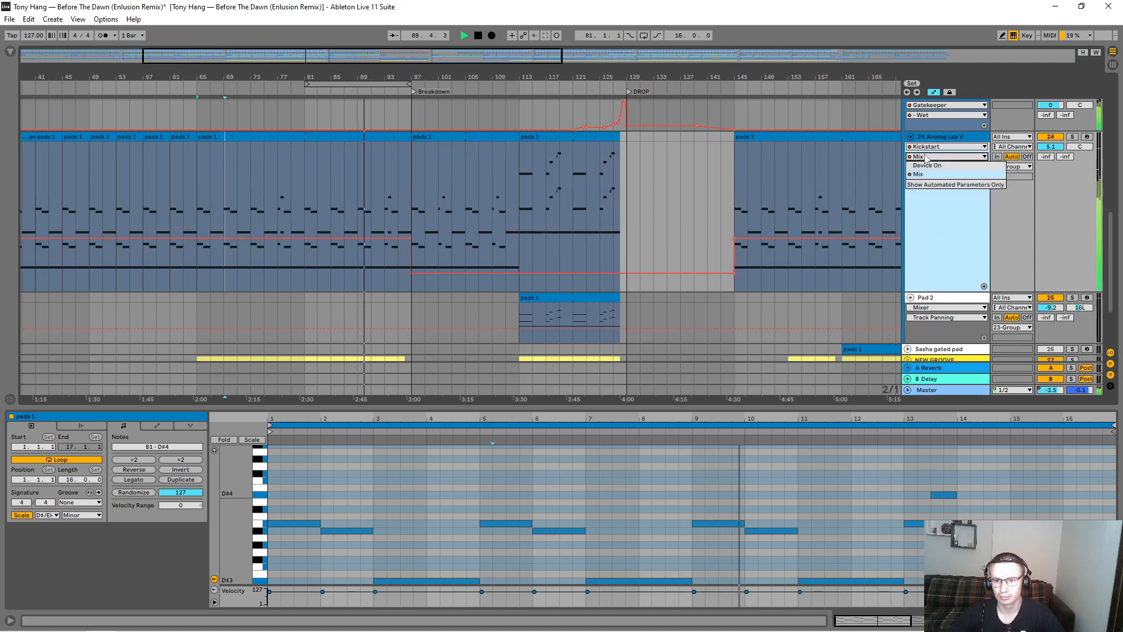
left_click(933, 146)
left_click(930, 194)
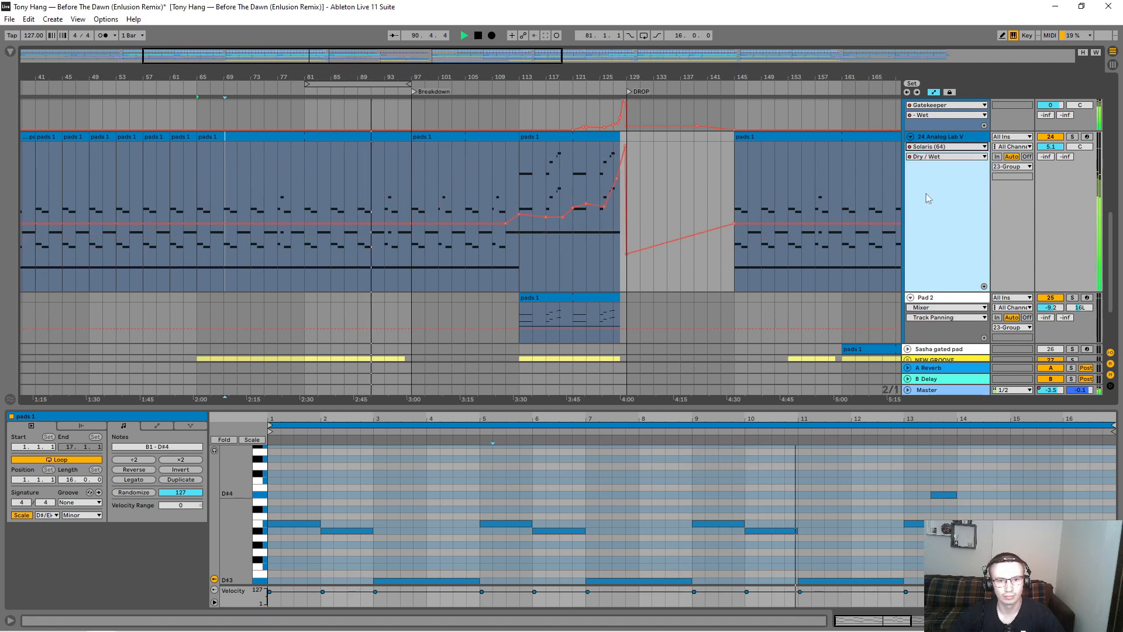
left_click(933, 146)
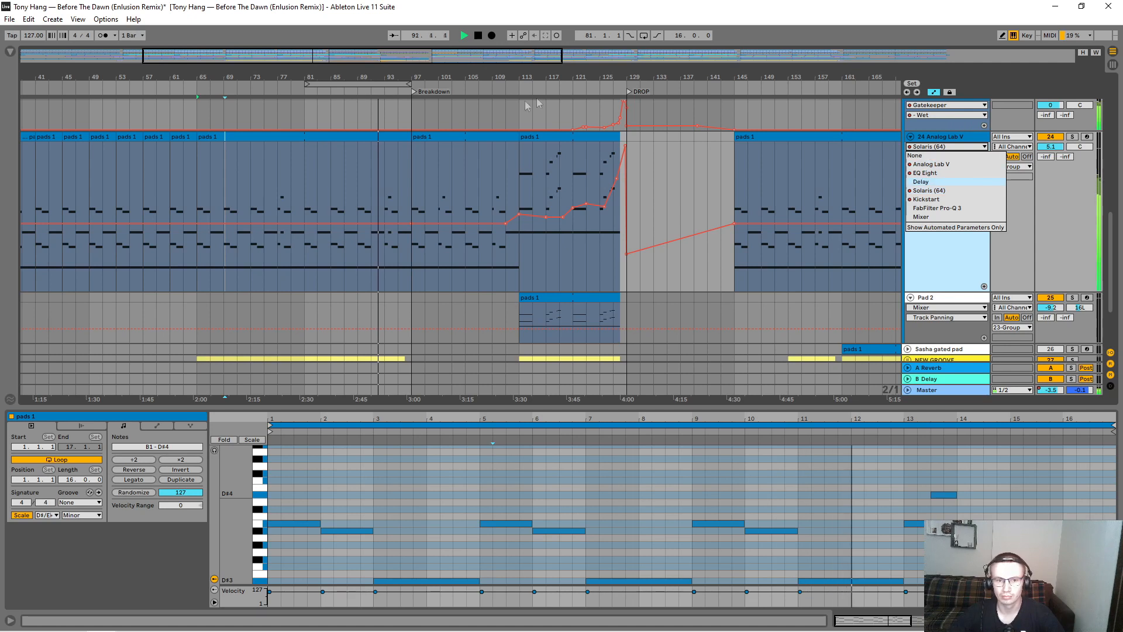
left_click(524, 184)
Step: Restart playback of the pads from the Breakdown at bar 97
left_click(523, 184)
left_click(411, 194)
key("space")
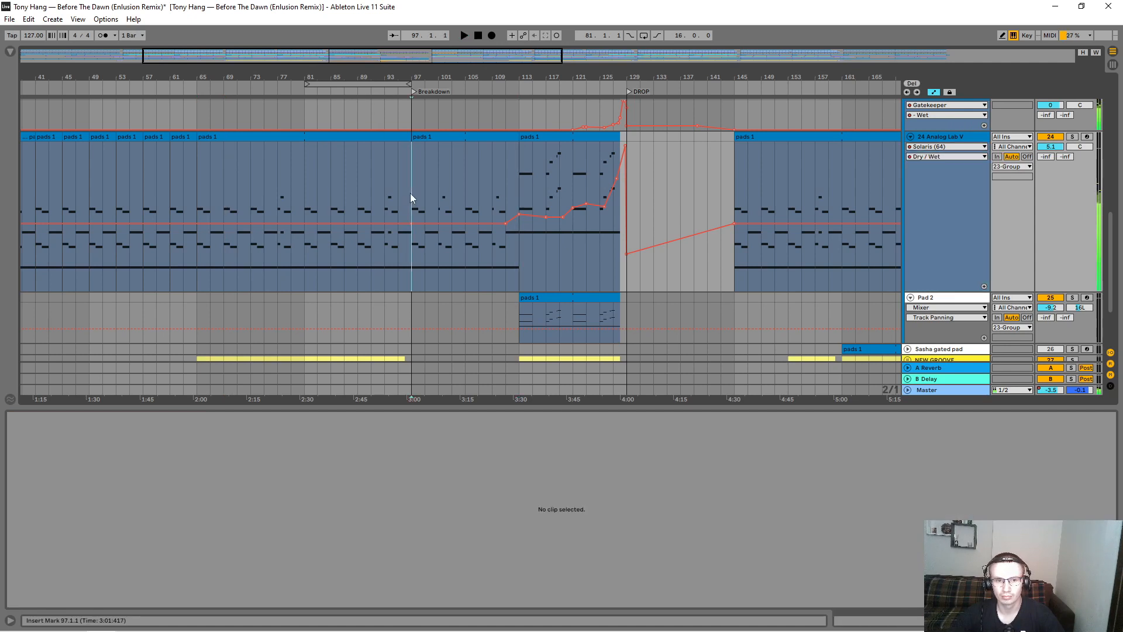
key("space")
Step: Display track 24's EQ Eight 8 Frequency A automation, and set the EQ Eight's band 8 Q to 0.44
left_click(937, 148)
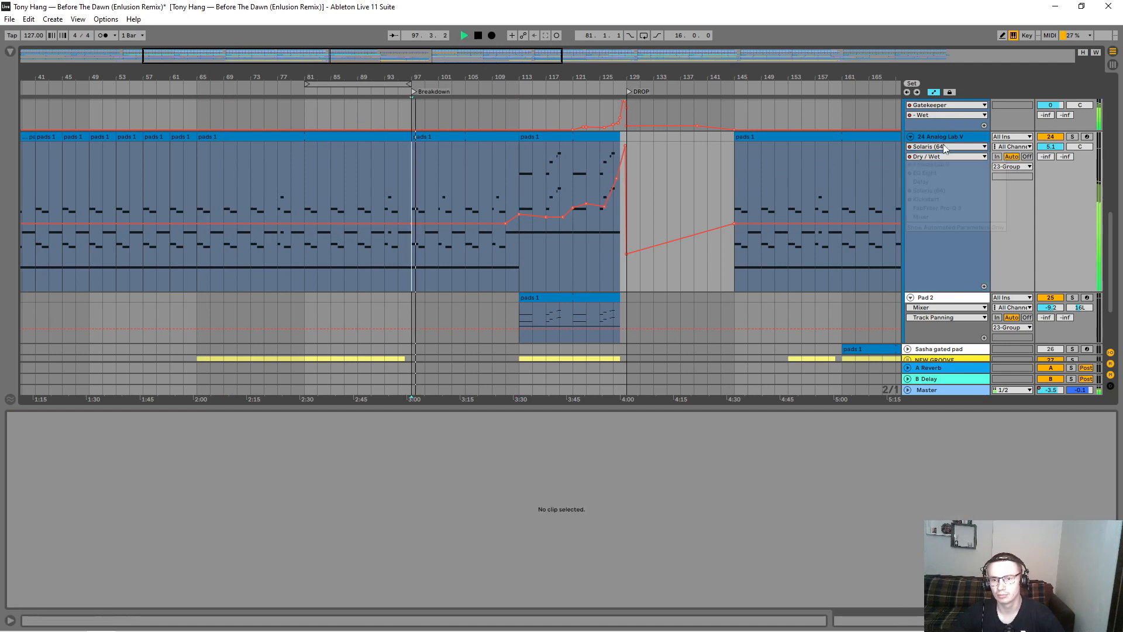
left_click(931, 173)
key("shift+Tab")
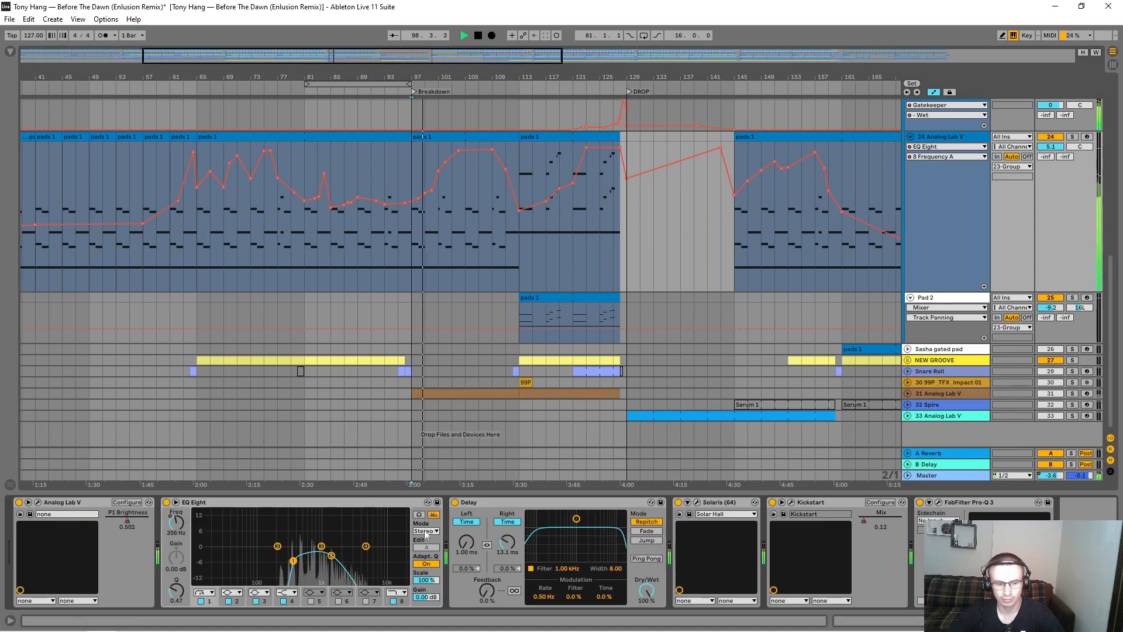
left_click_drag(174, 593, 174, 570)
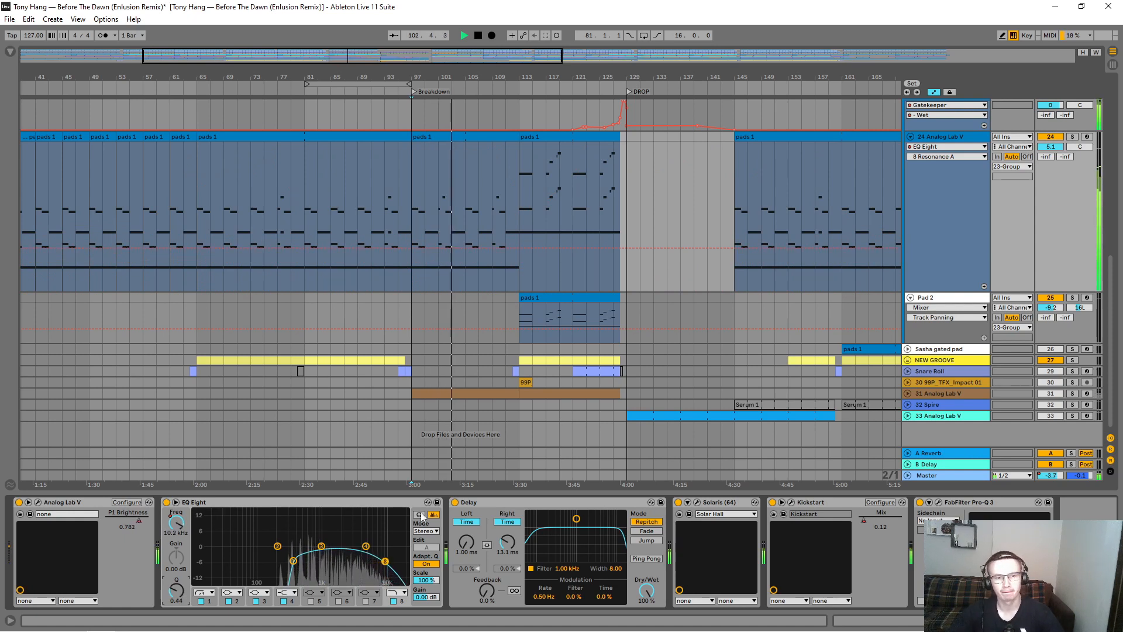
Step: Open the pads 1 clip at bars 97 to 113 and examine its notes in an enlarged clip editor
left_click(469, 134)
double_click(470, 135)
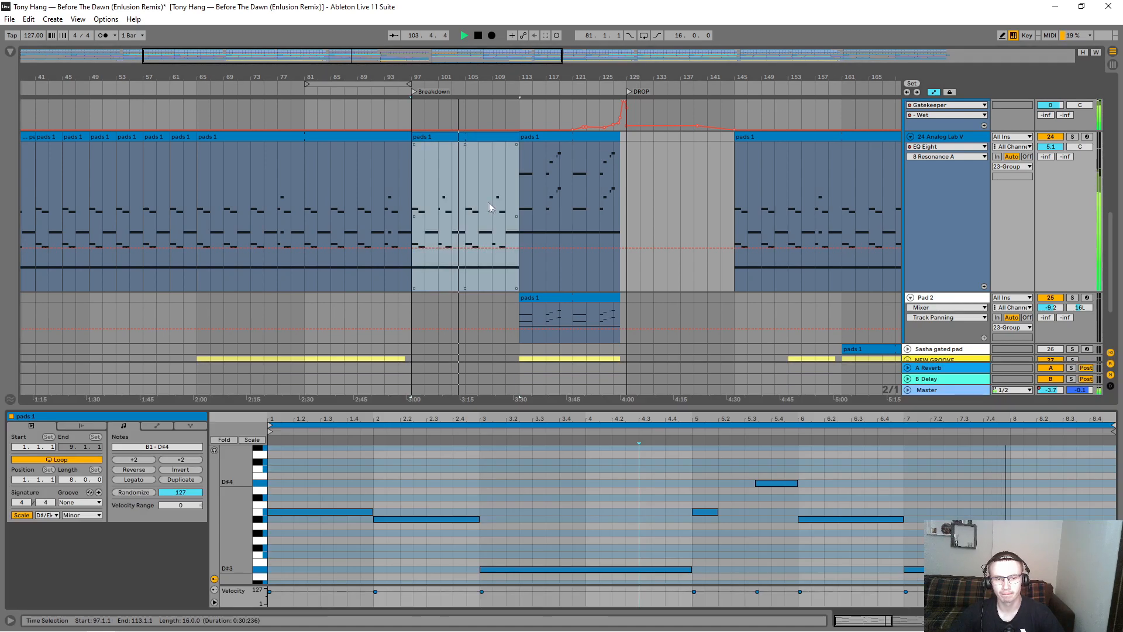
left_click_drag(719, 408, 718, 324)
scroll(553, 411, "up", 3)
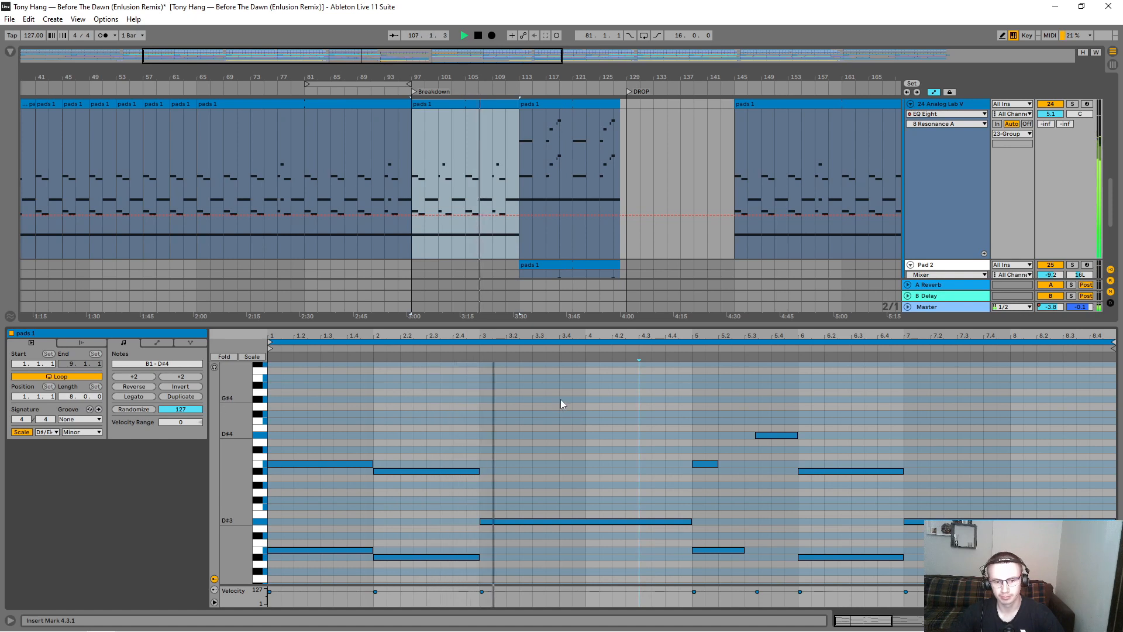
Step: Try a short G#4 note at 3.4.1 in the Breakdown pads clip, and delete it
double_click(563, 399)
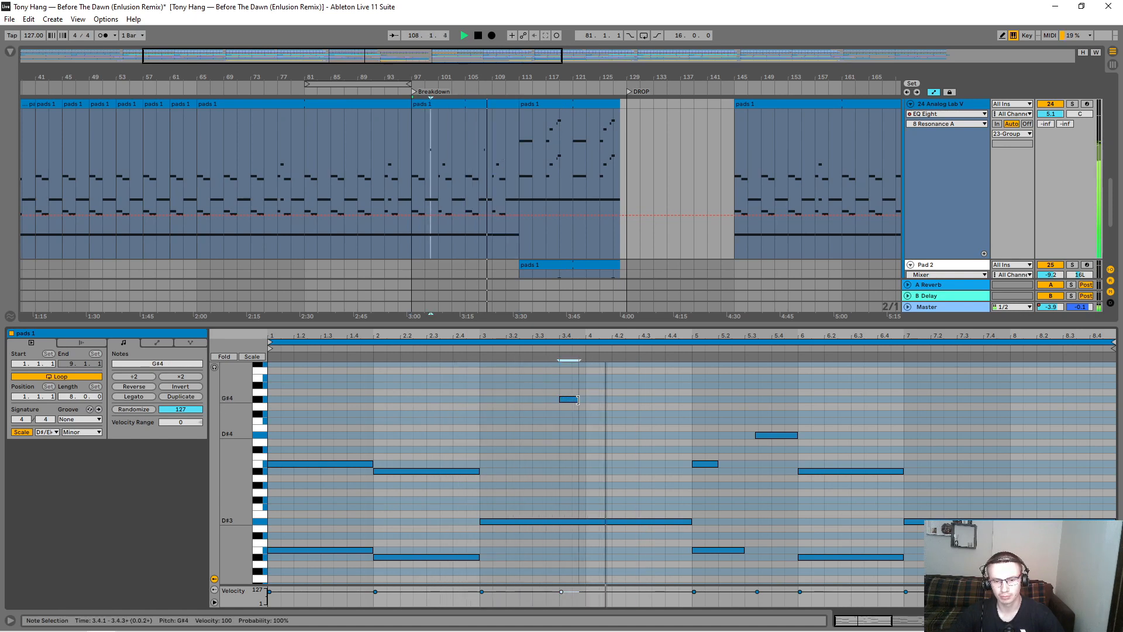
key("Delete")
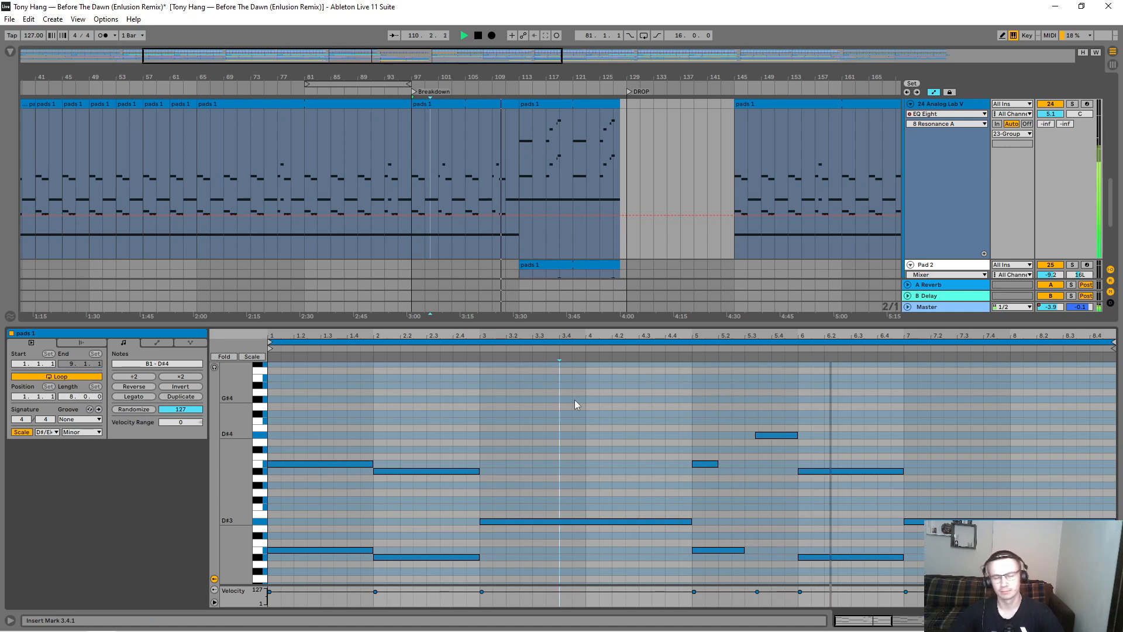
scroll(647, 282, "down", 2)
scroll(674, 250, "up", 3)
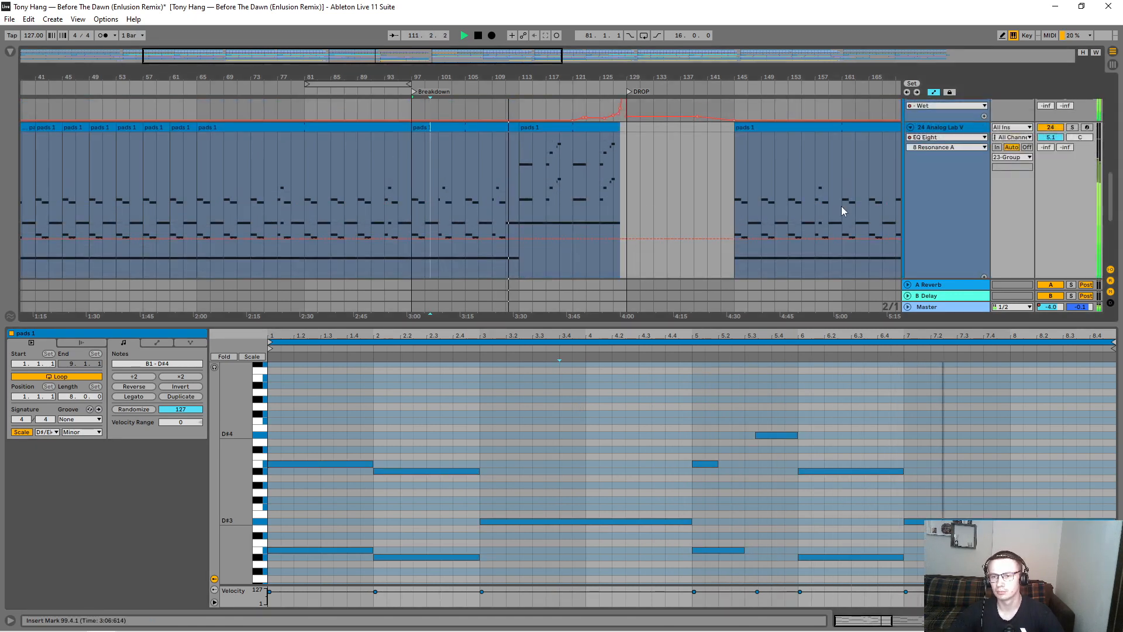
Step: Stop playback, reduce the clip editor's height, and restart playback of the pads from bar 113
left_click_drag(684, 320, 678, 469)
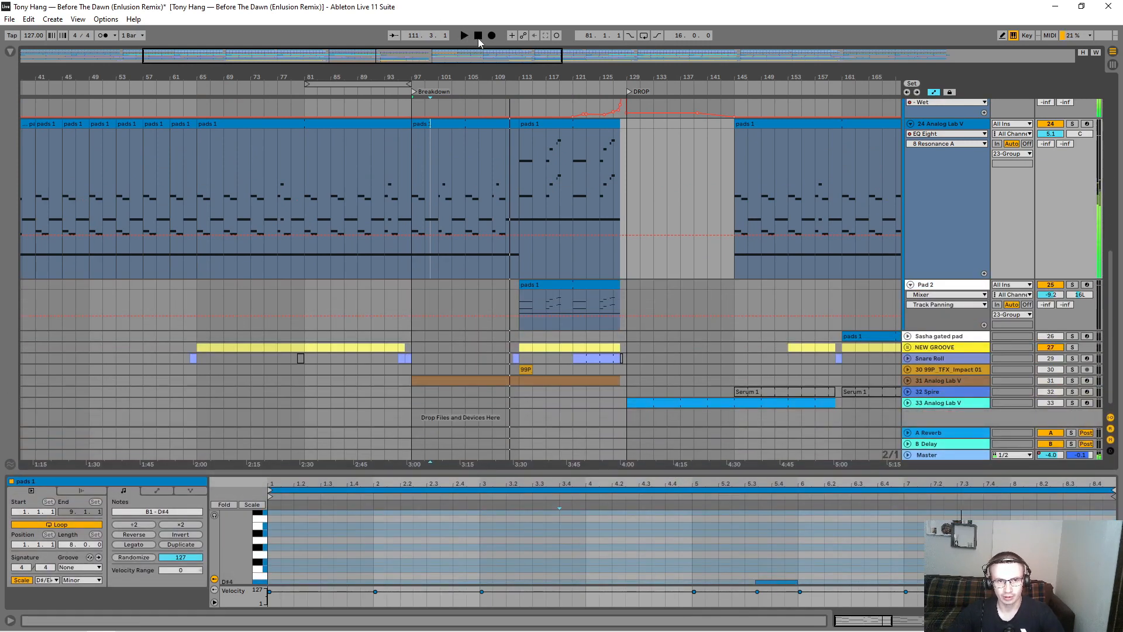
left_click(478, 37)
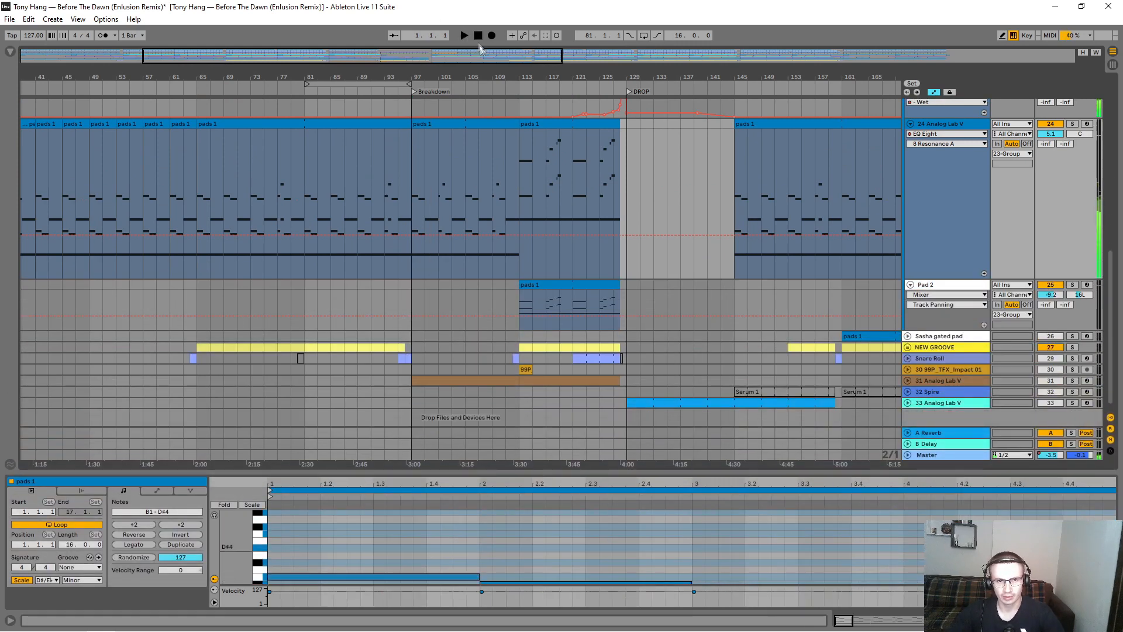
left_click(519, 185)
scroll(636, 210, "up", 2)
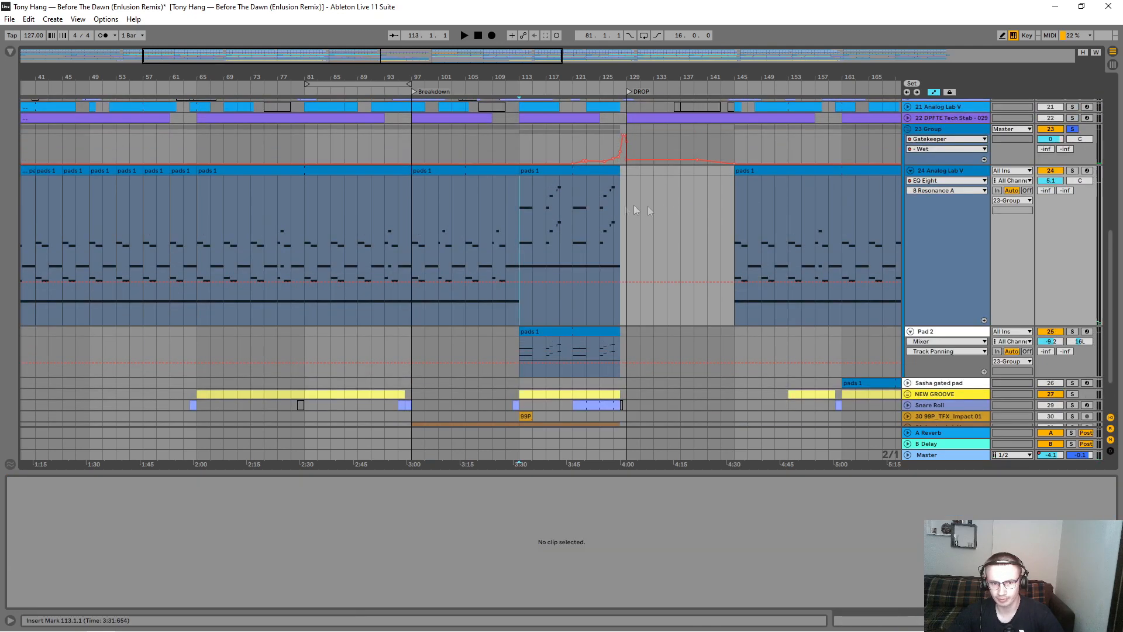
left_click(508, 224)
key("space")
left_click(517, 234)
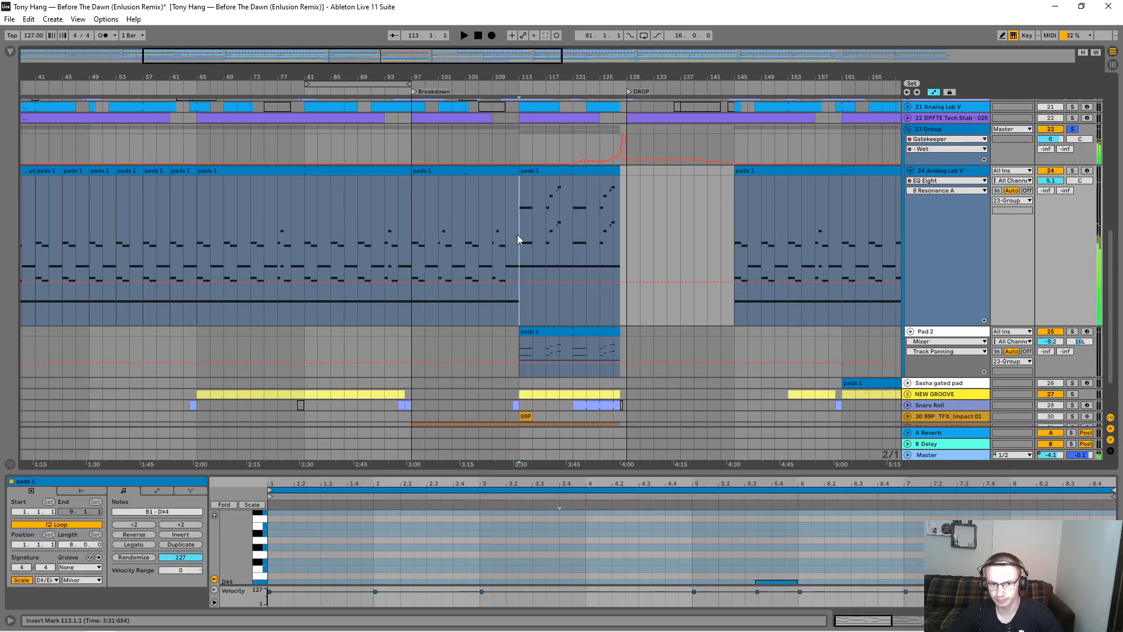
Step: Solo Pad 2 and track 24 within the playing pad group, and clear both solos
left_click(1073, 331)
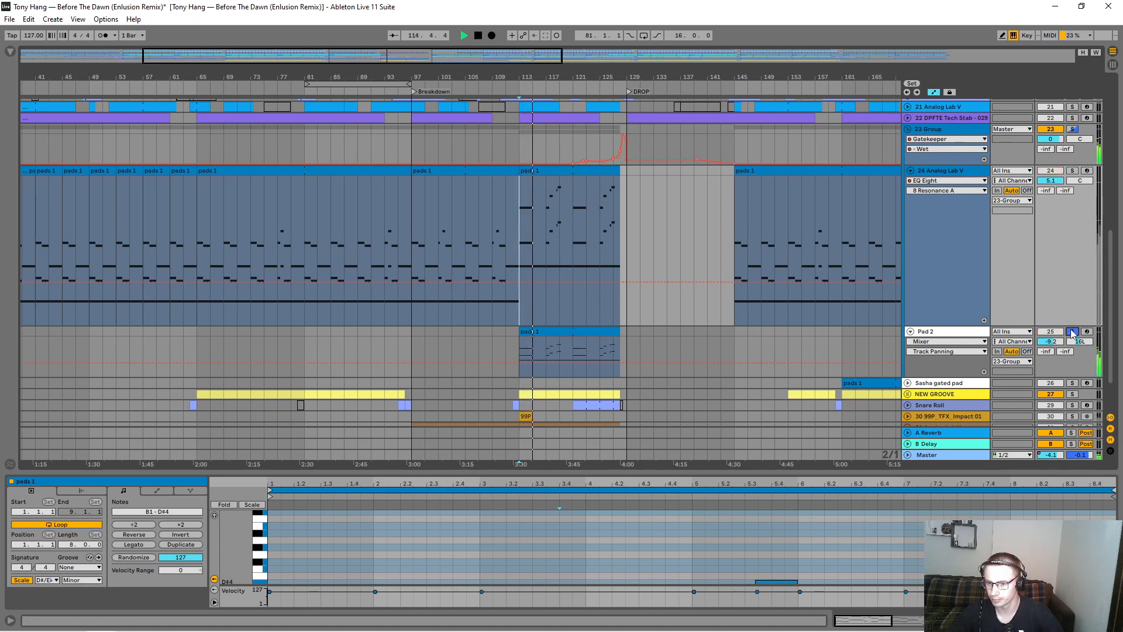
left_click(1072, 171, "ctrl")
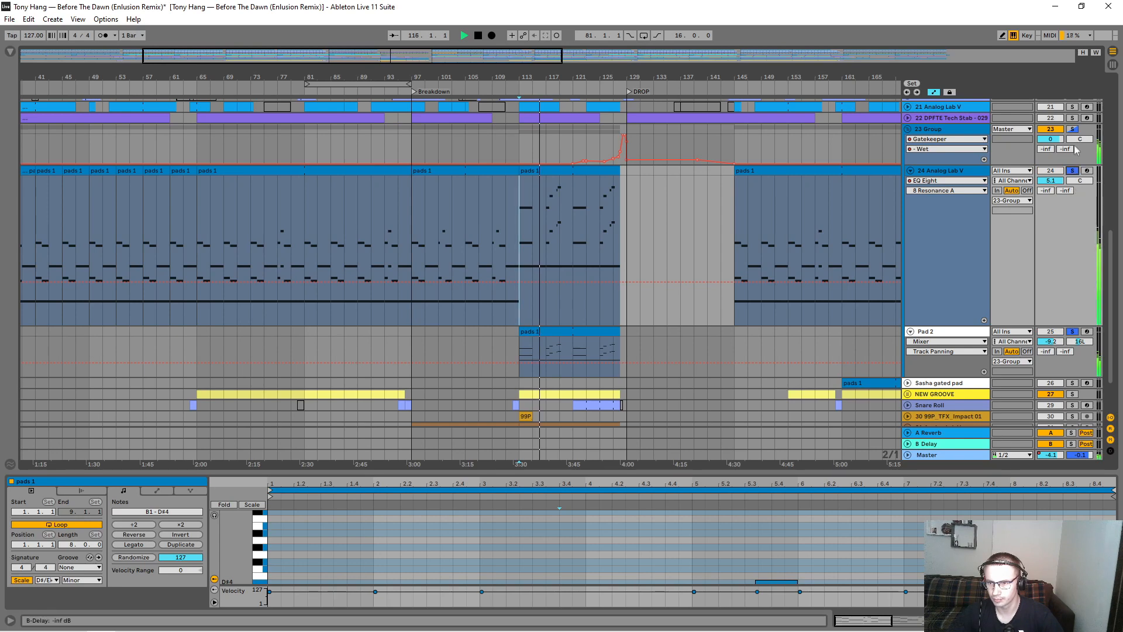
left_click(1073, 171, "ctrl")
left_click(1073, 331)
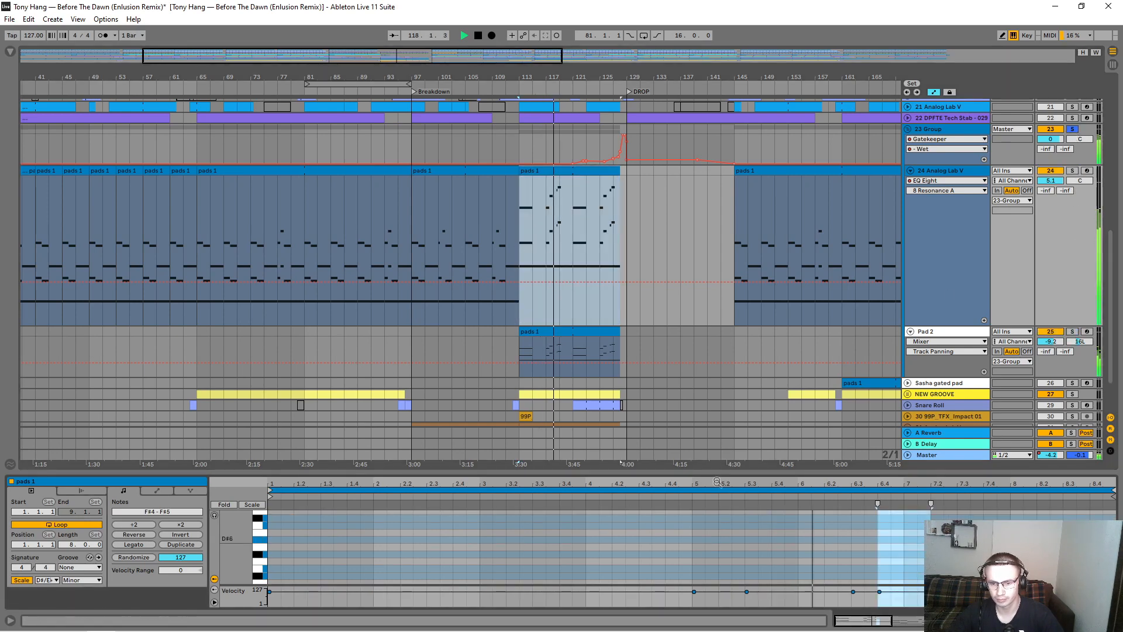
Step: Examine the notes of track 24's pads 1 clip at bars 113 to 128 in an enlarged editor, and stop playback
left_click_drag(702, 472, 722, 125)
left_click(1113, 621)
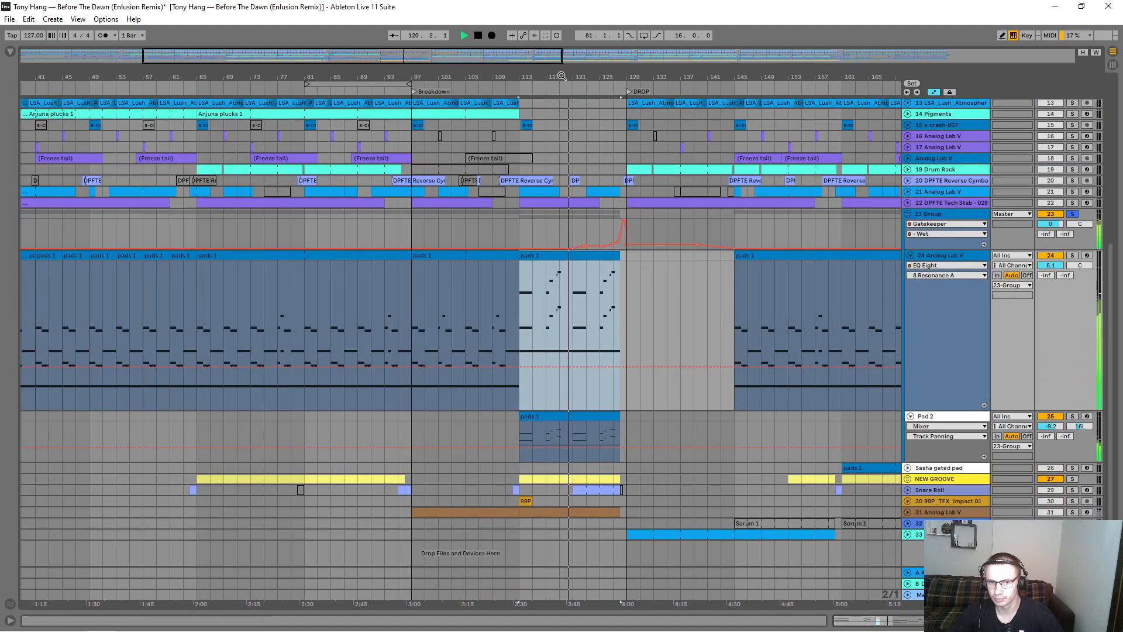
scroll(597, 251, "up", 4)
key("space")
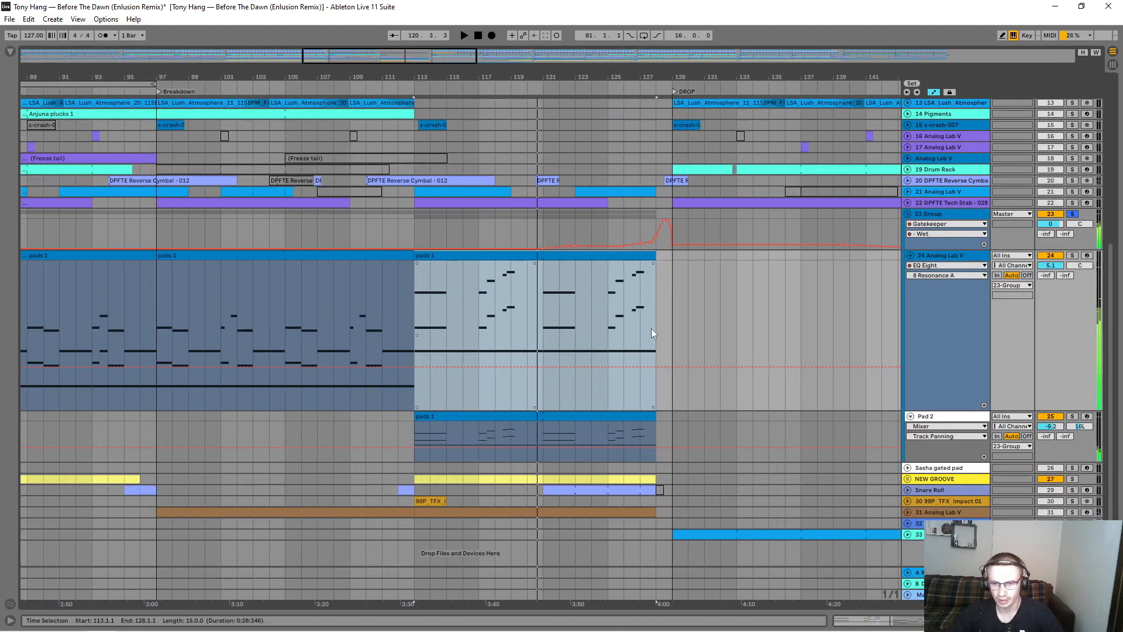
Step: Play the pad group from bar 125 while examining its Gatekeeper effect in the plug-in window
double_click(942, 214)
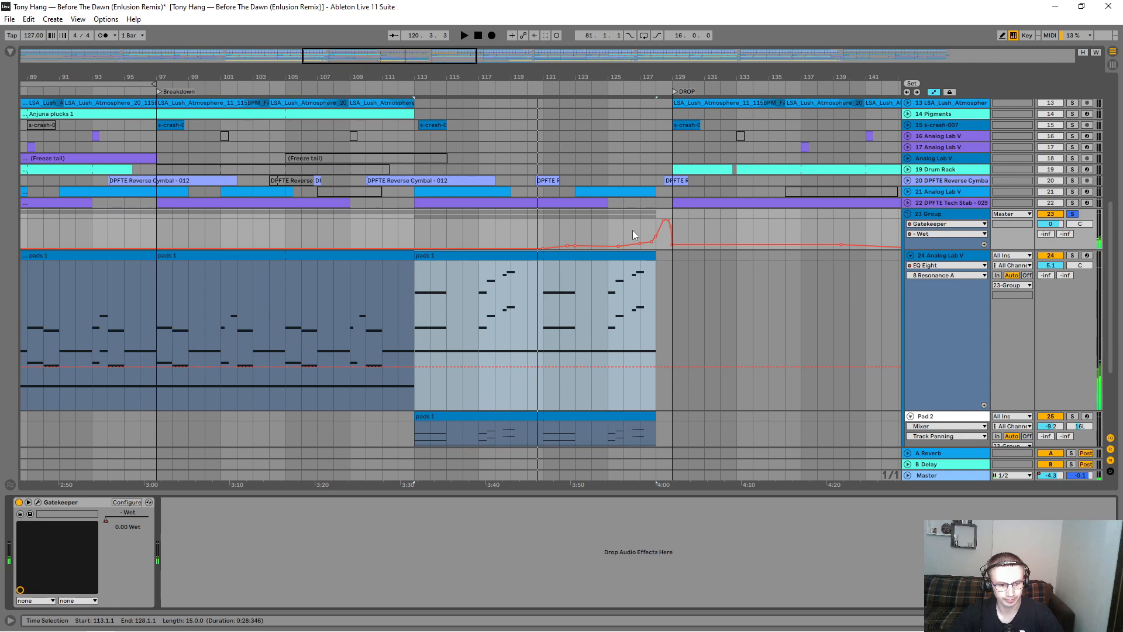
left_click(613, 232)
key("space")
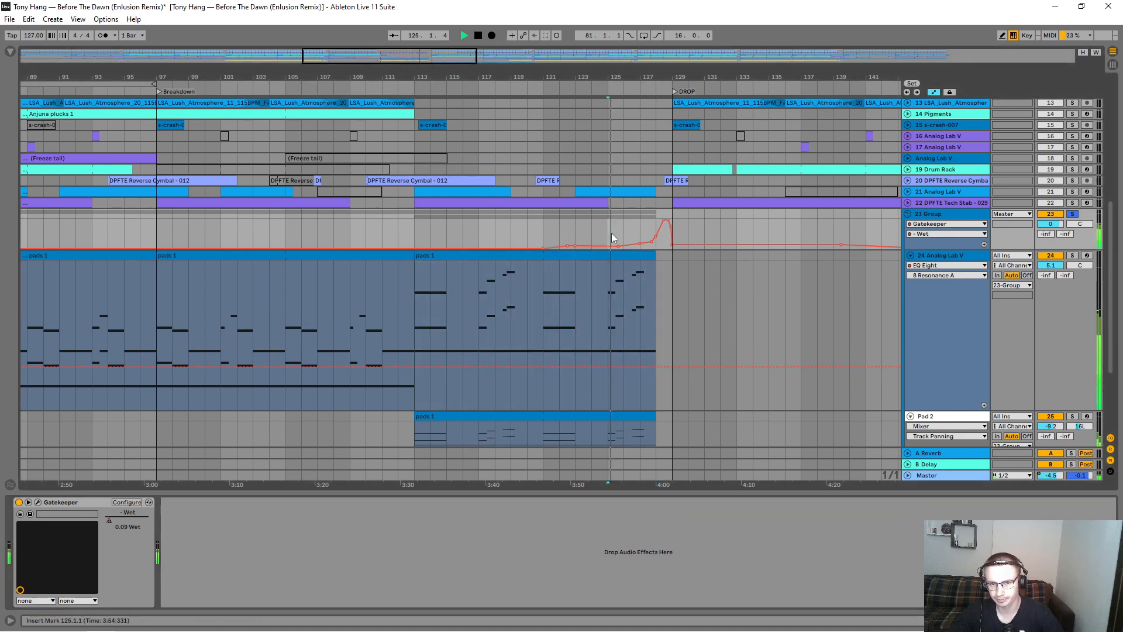
left_click(37, 502)
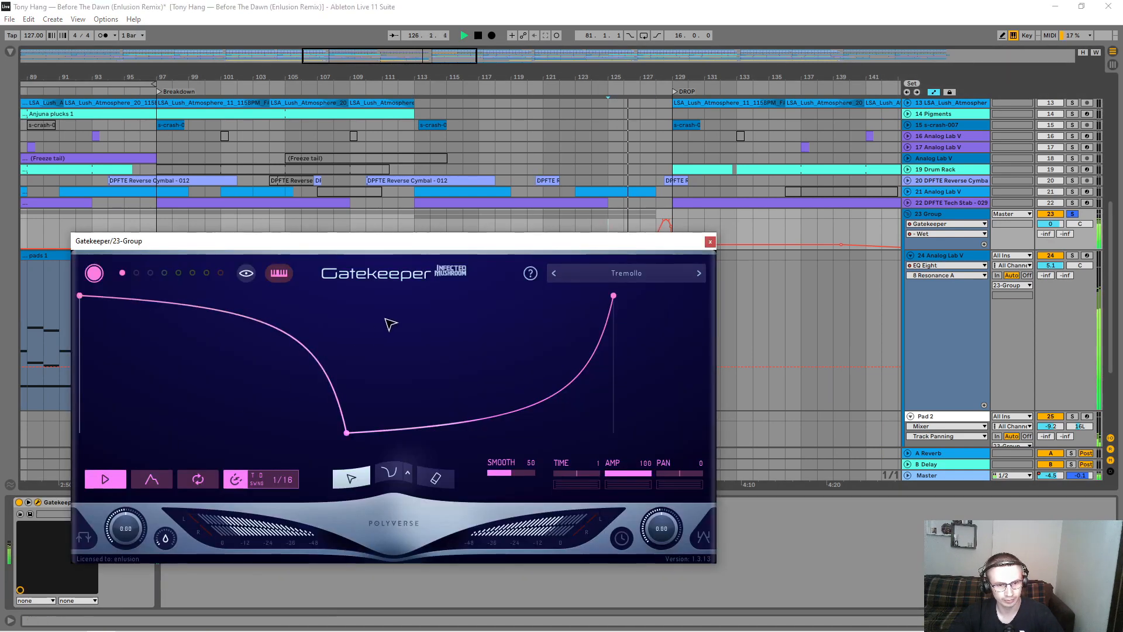
left_click_drag(397, 241, 380, 304)
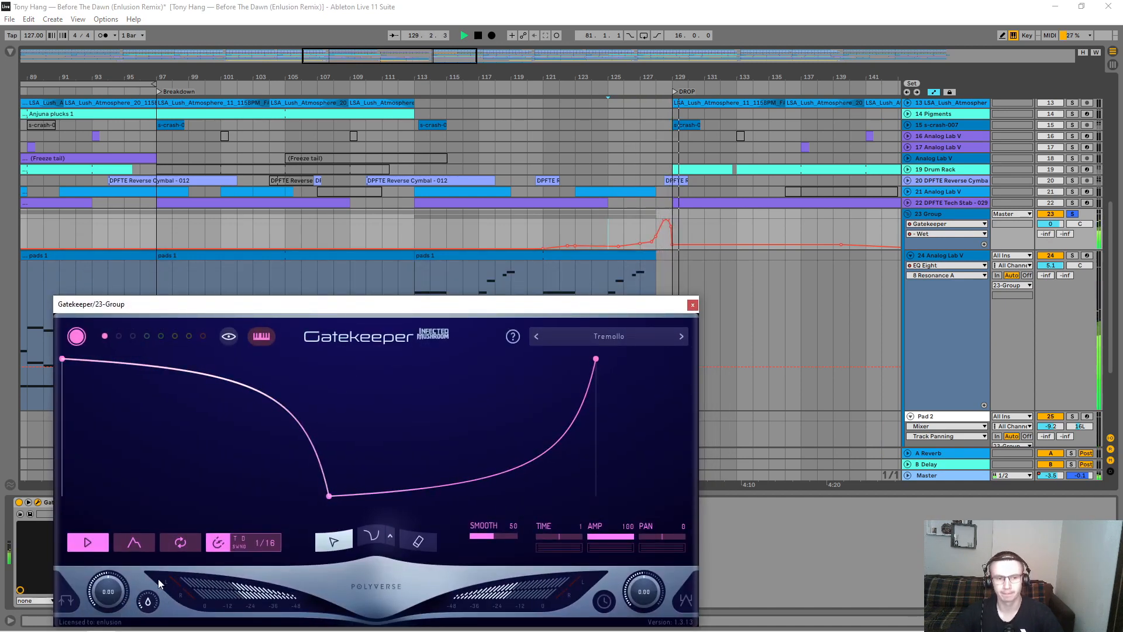
key("space")
left_click(693, 304)
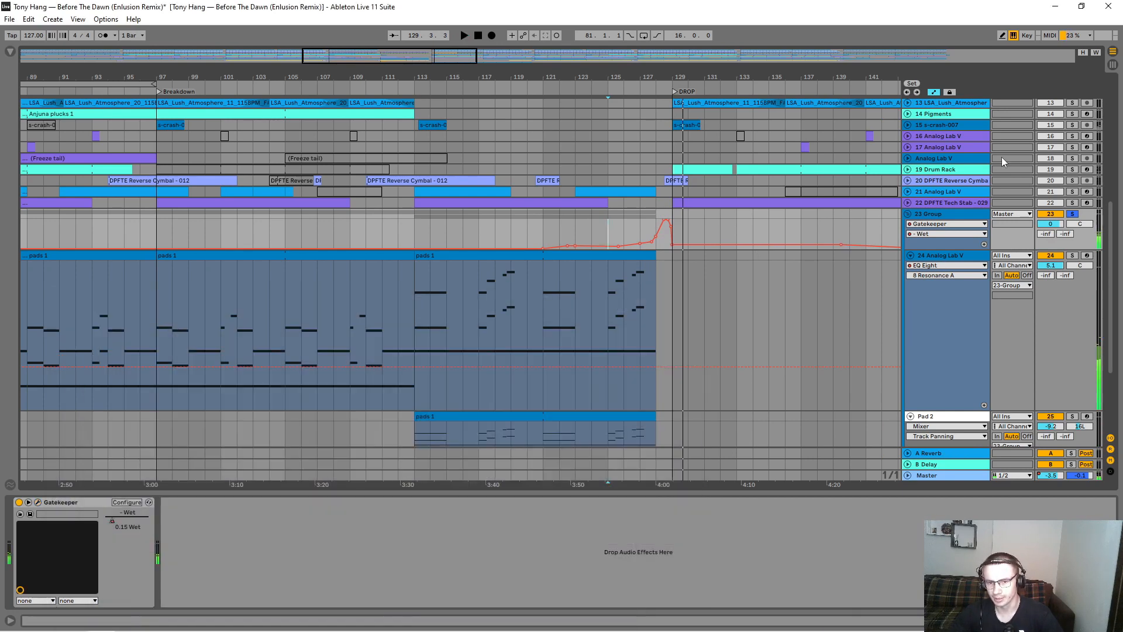
Step: Fold the pad group, expand the Sasha gated pad track, and play its pads 1 clip solo from bar 161
left_click(910, 214)
double_click(635, 57)
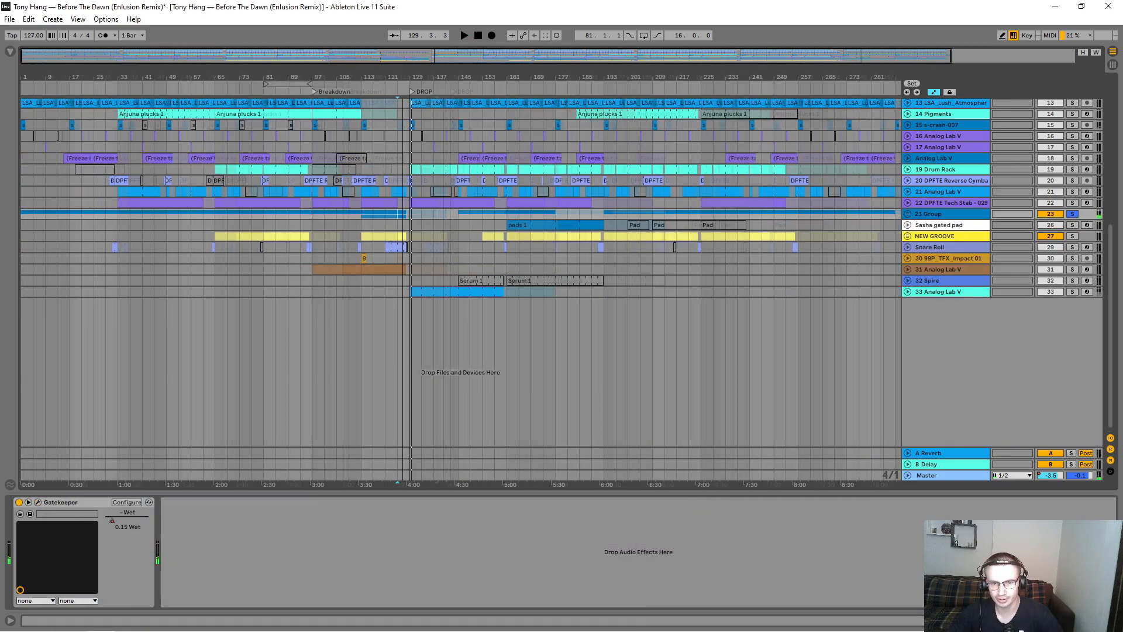
left_click(907, 226)
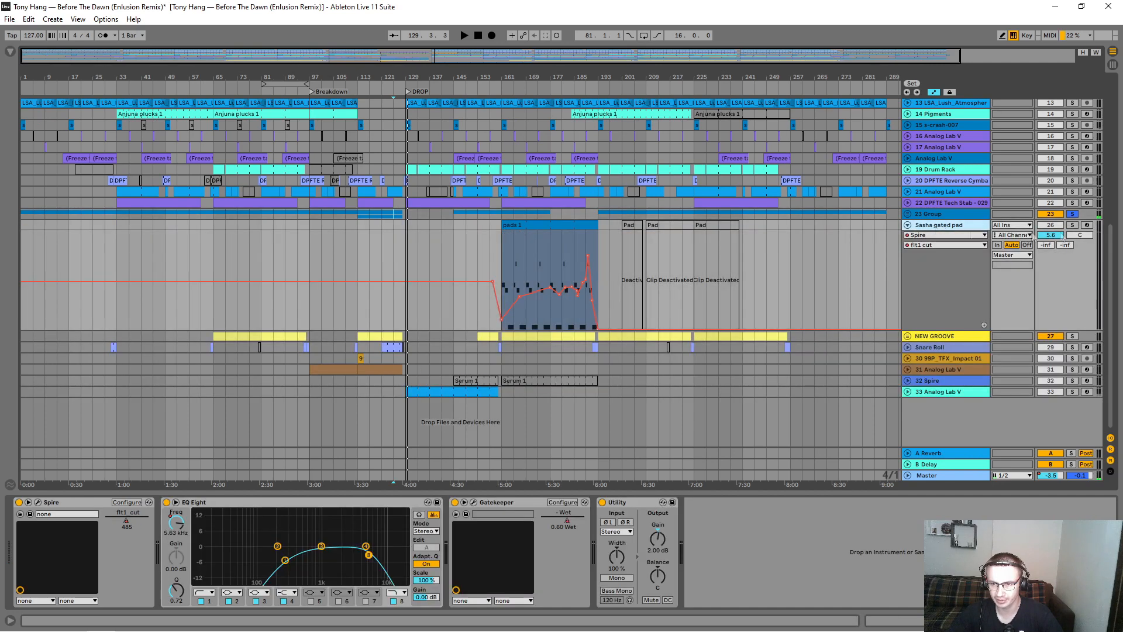
left_click(532, 226)
key("space")
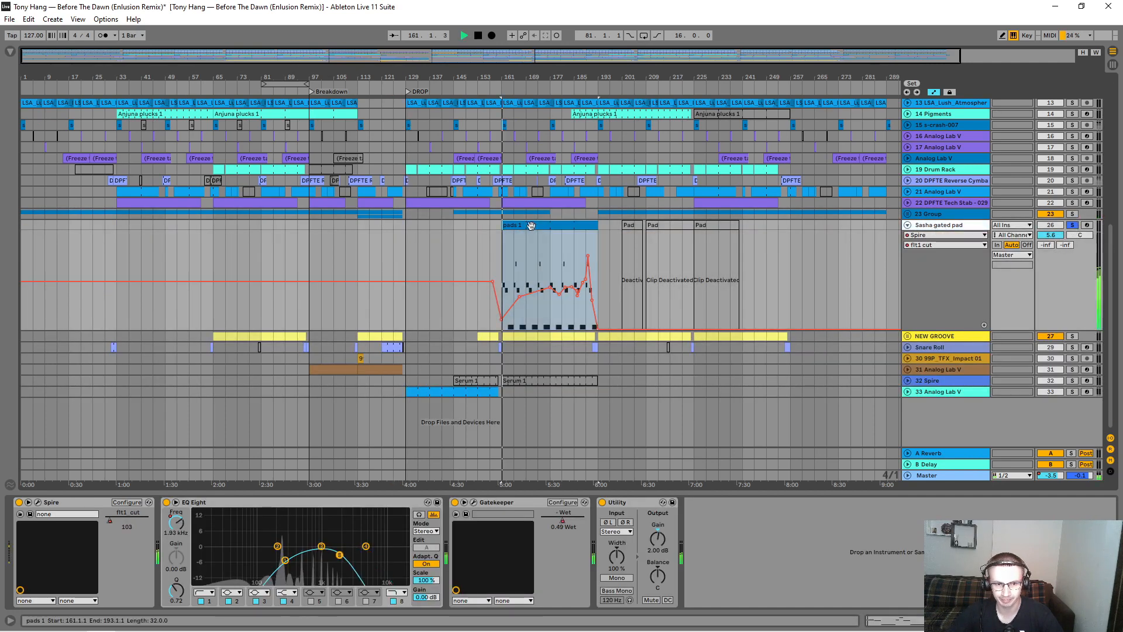
Step: Examine the Sasha gated pad's Spire and Gatekeeper plug-in windows, and re-enable the overridden automation
left_click(38, 502)
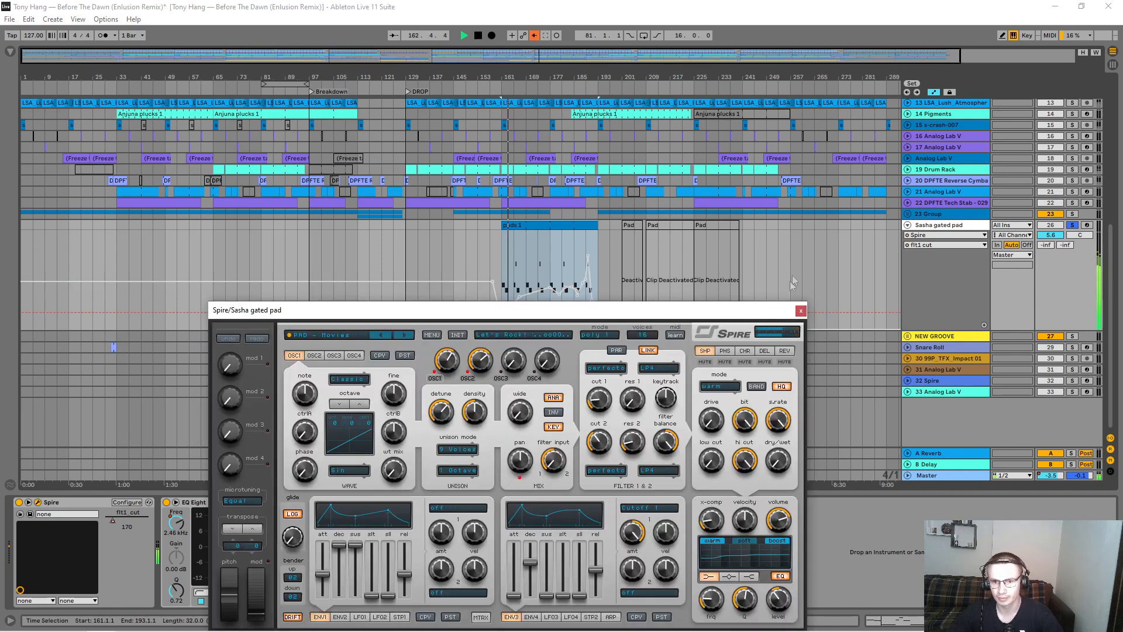
left_click(801, 312)
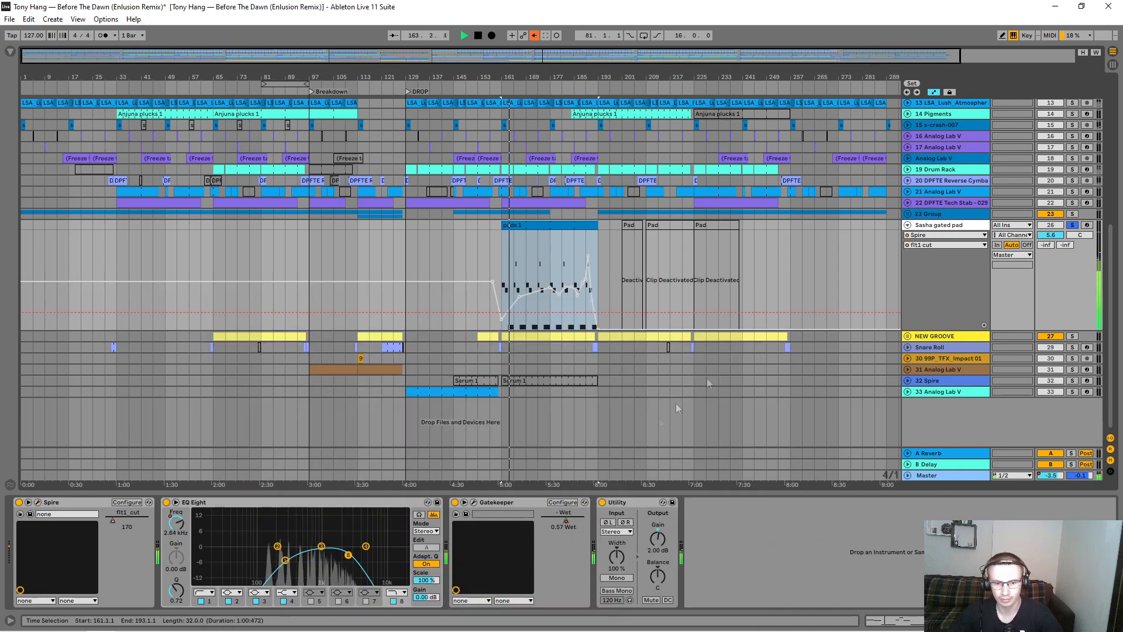
left_click(473, 502)
left_click_drag(450, 221, 393, 220)
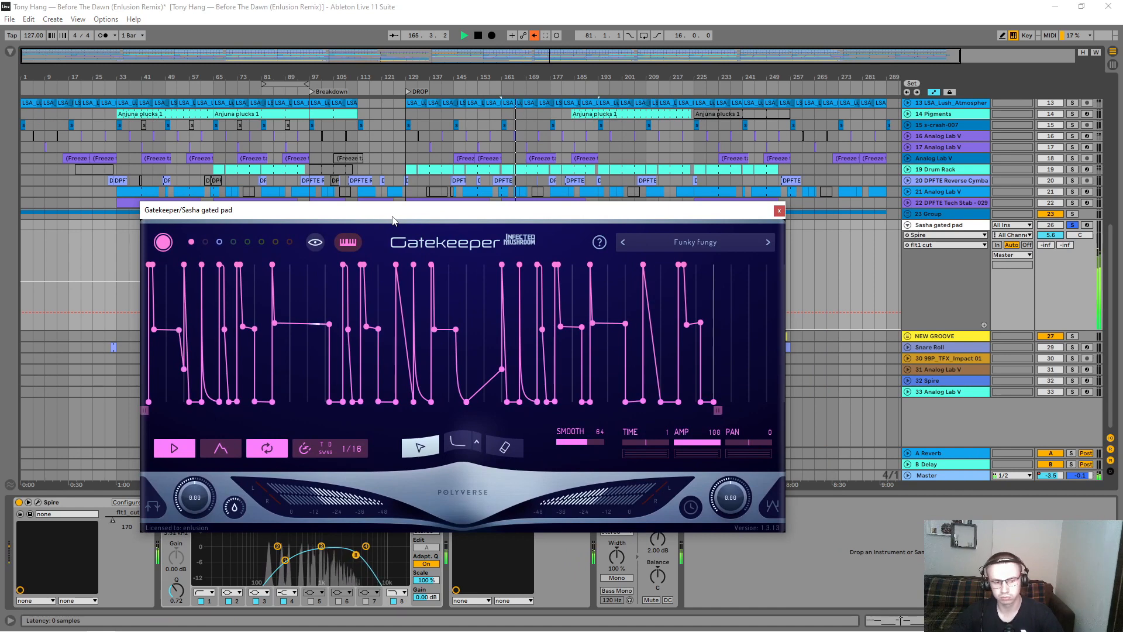
left_click(780, 211)
left_click(534, 36)
Step: Display the Sasha gated pad's Gatekeeper Wet automation for a close look around its pads 1 clip
left_click_drag(525, 77, 478, 88)
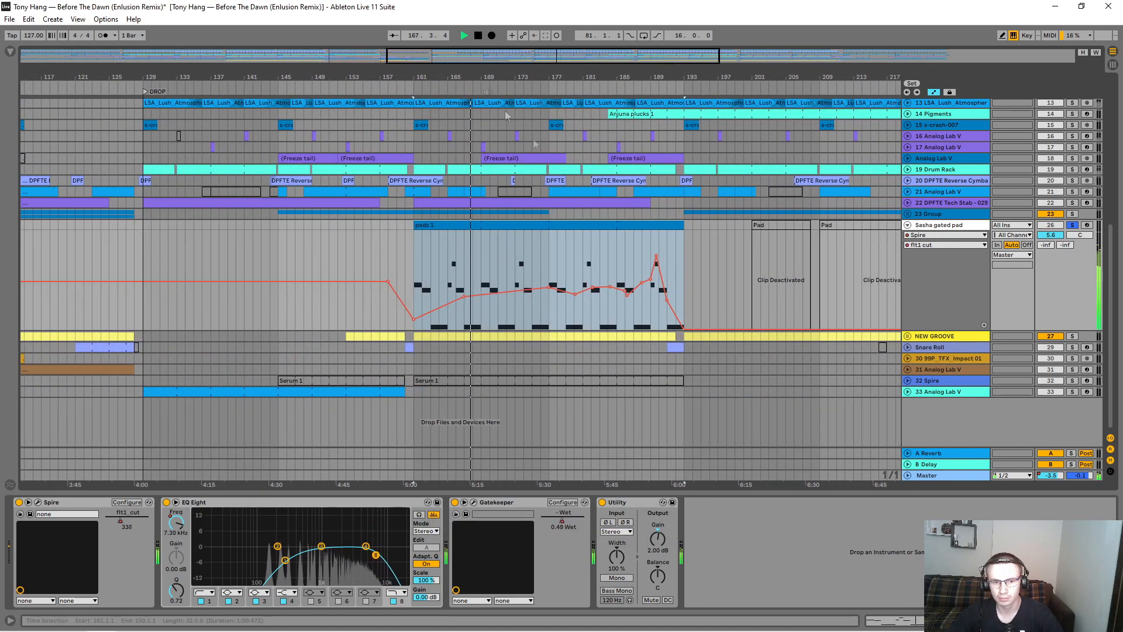
left_click(941, 234)
left_click(927, 270)
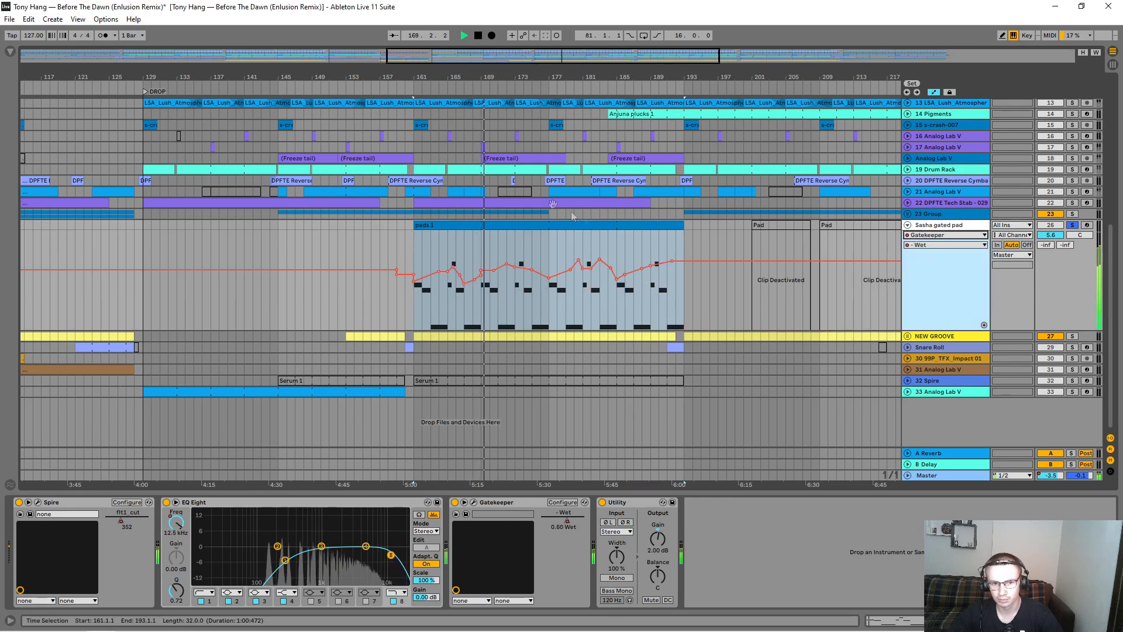
left_click_drag(498, 77, 497, 95)
Step: Display the Spire flt1 cut automation, and add breakpoints forming a dip between about bars 172 and 176
left_click(947, 234)
left_click(929, 253)
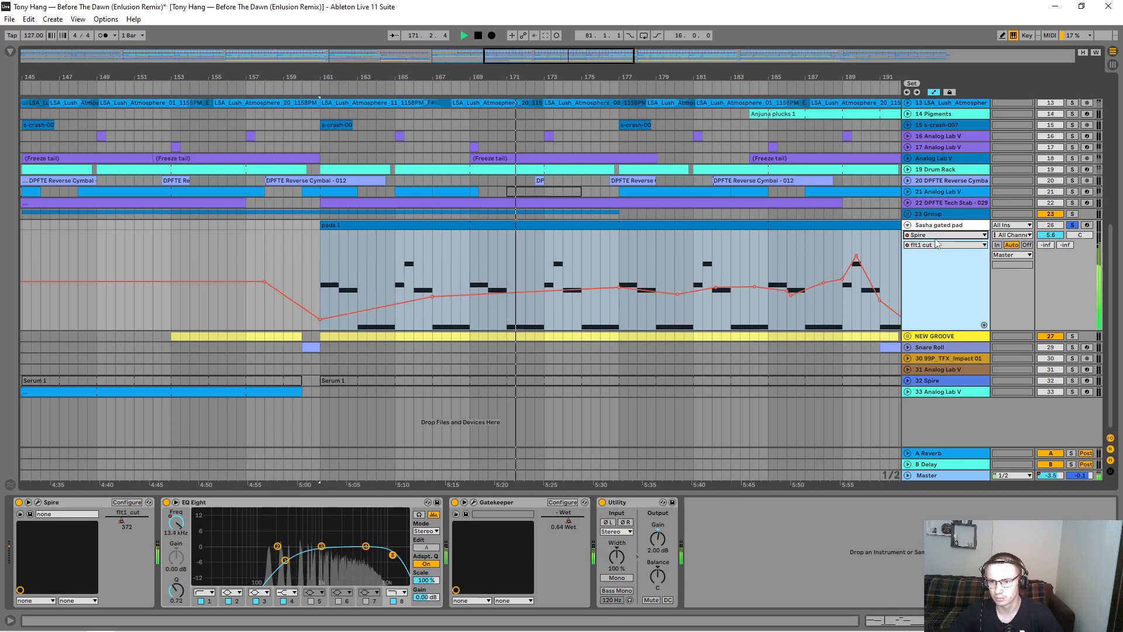
left_click(526, 291)
left_click_drag(534, 291, 608, 282)
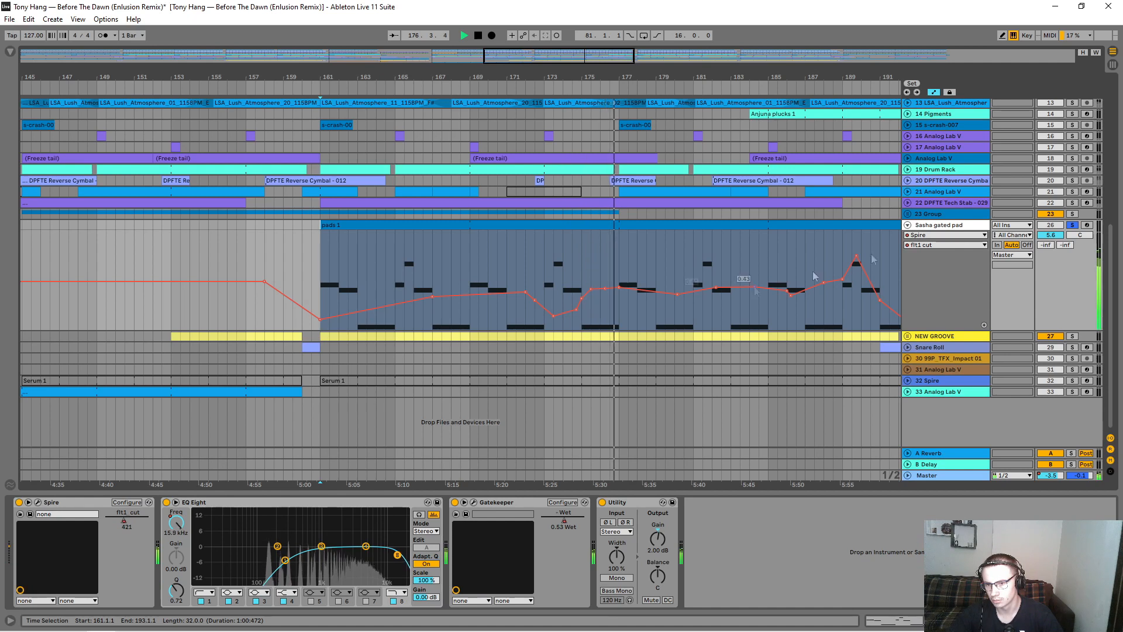
Step: Reshape the Gatekeeper Wet automation between about bars 179 and 184 with a dip and a 0.77 peak, and stop playback
left_click(951, 244)
left_click(951, 245)
left_click(946, 236)
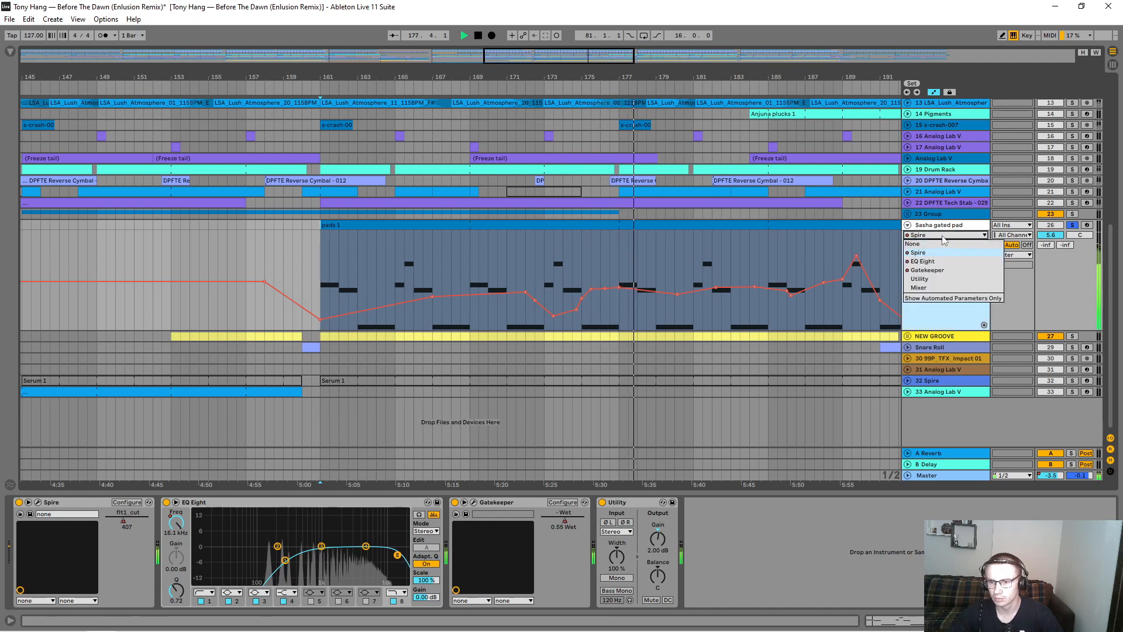
left_click(940, 270)
left_click_drag(659, 276, 756, 253)
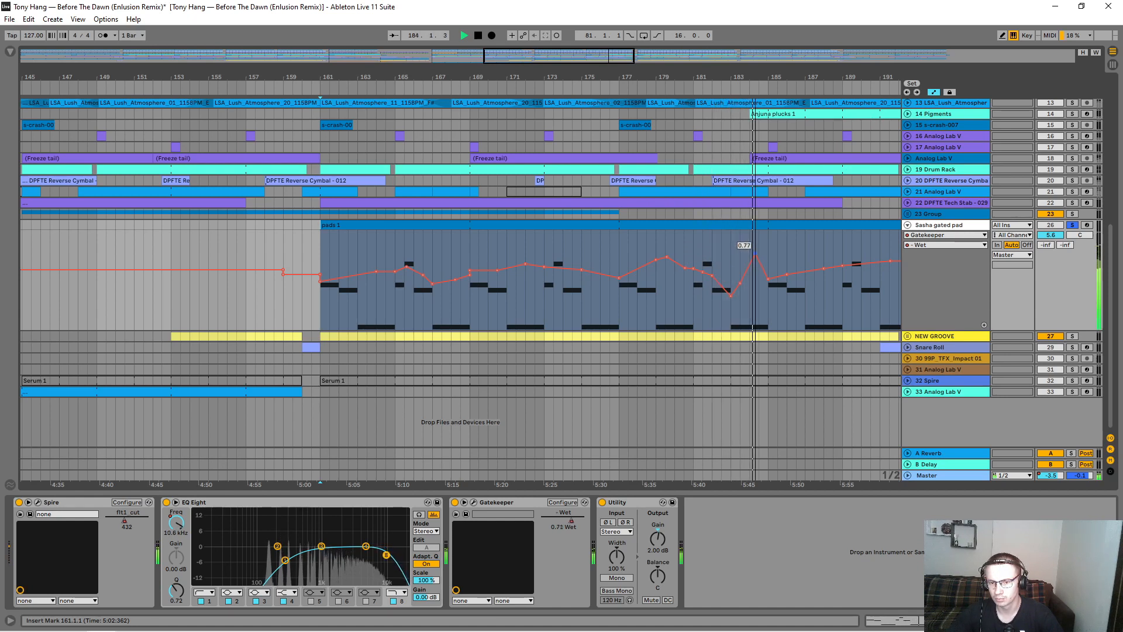
key("space")
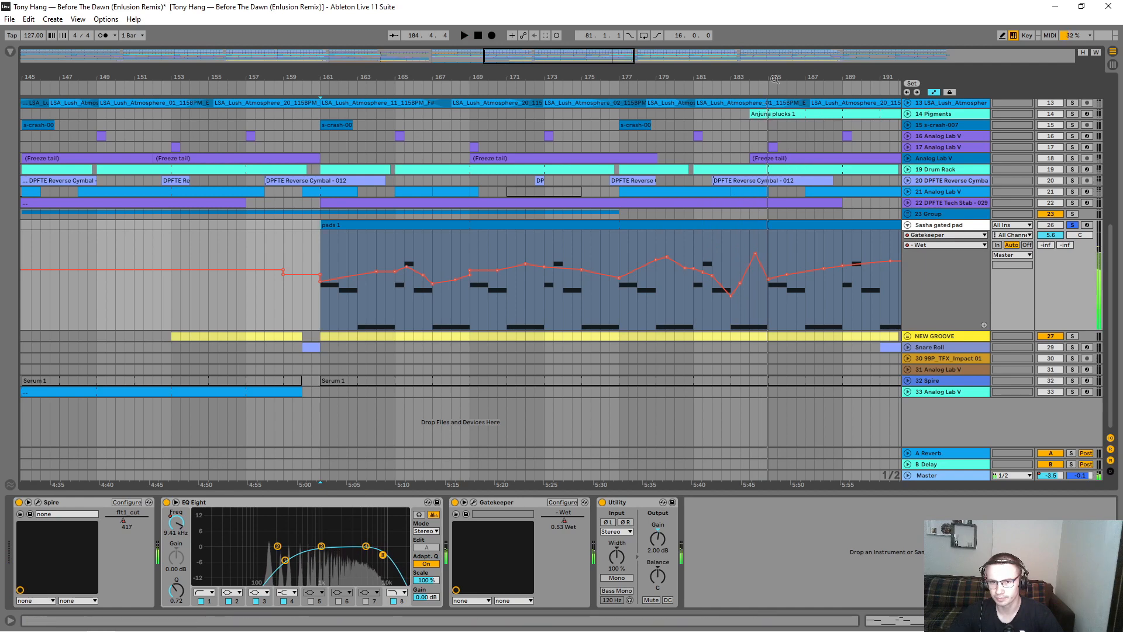
Step: Return the playhead to the start, fold the Sasha gated pad track, and expand the NEW GROOVE group
left_click_drag(795, 78, 784, 35)
left_click_drag(516, 35, 516, 79)
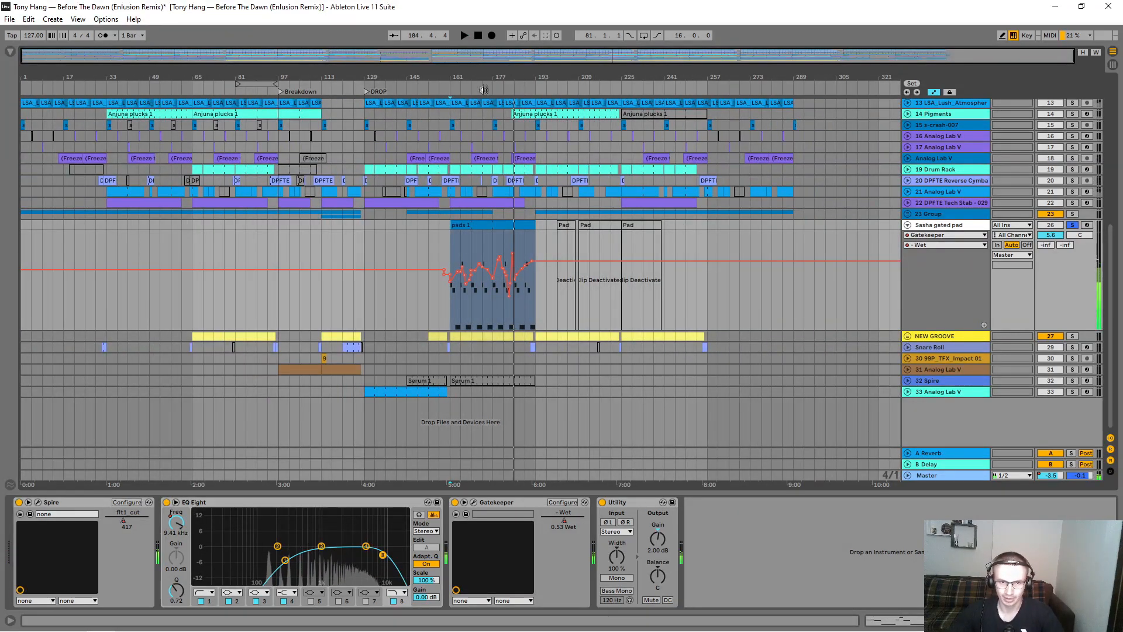
left_click(479, 34)
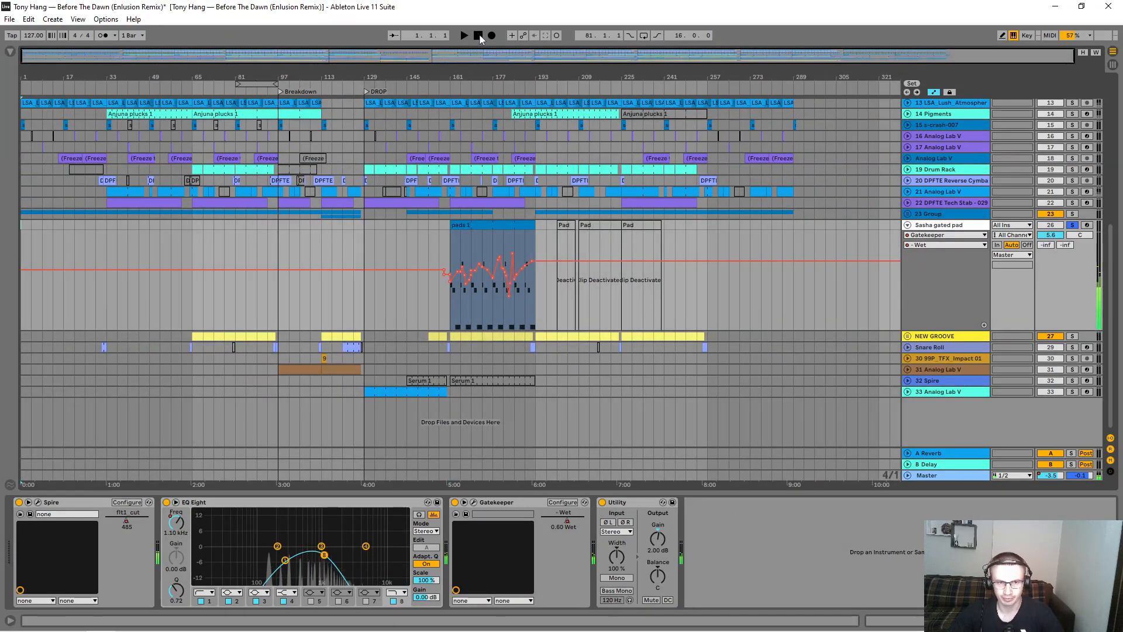
left_click(907, 225)
left_click(907, 236)
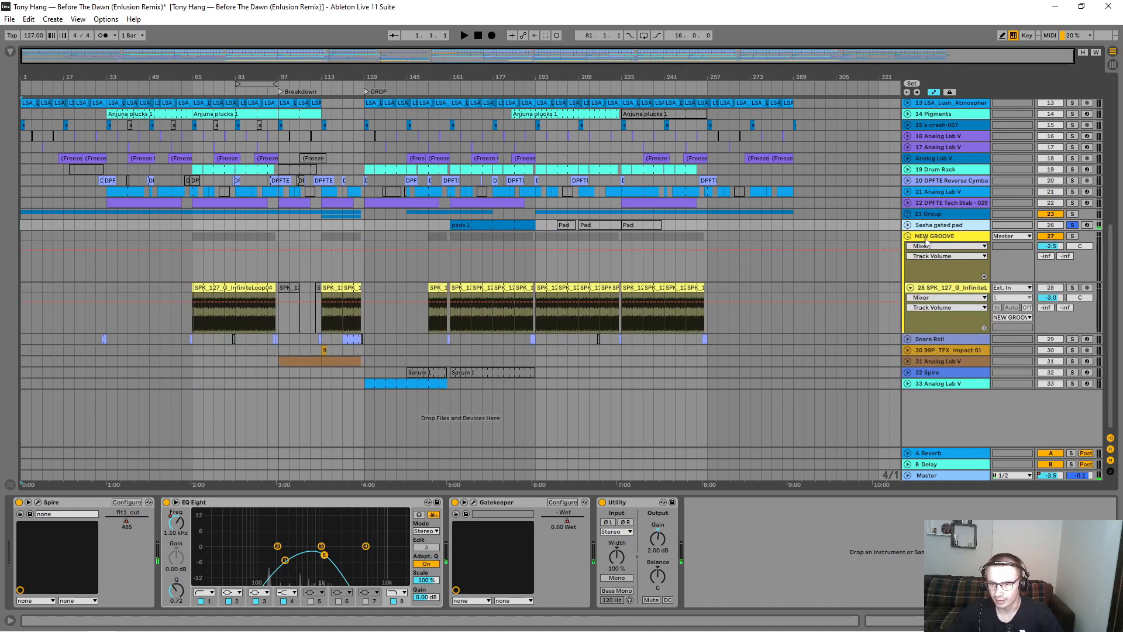
Step: Solo the NEW GROOVE group and play it from bar 161
left_click(1073, 235)
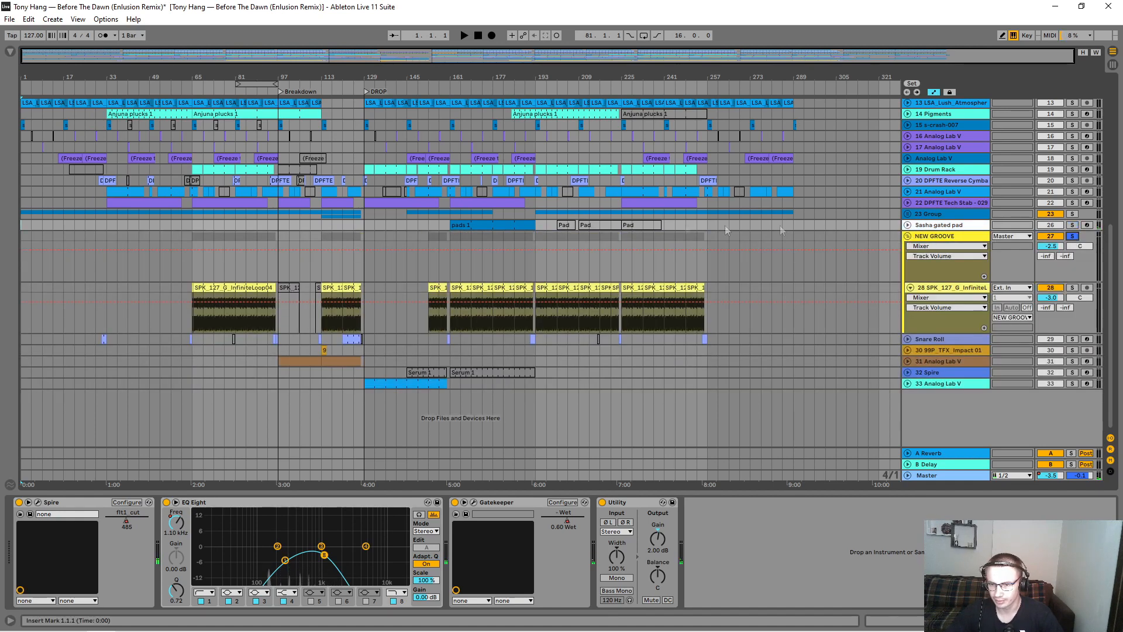
left_click(448, 236)
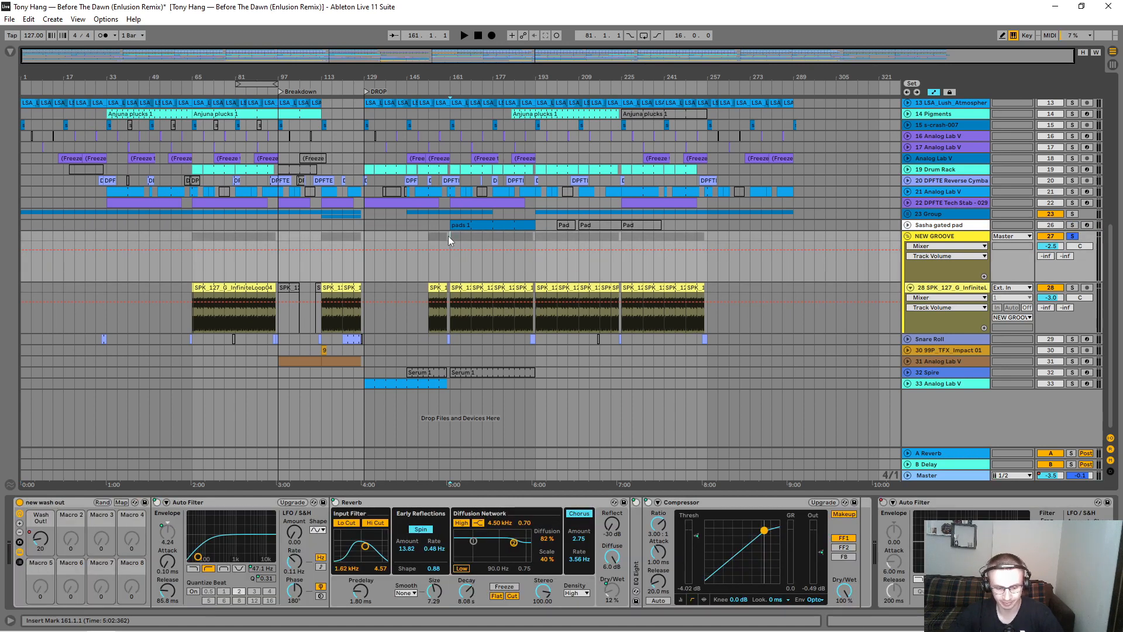
key("space")
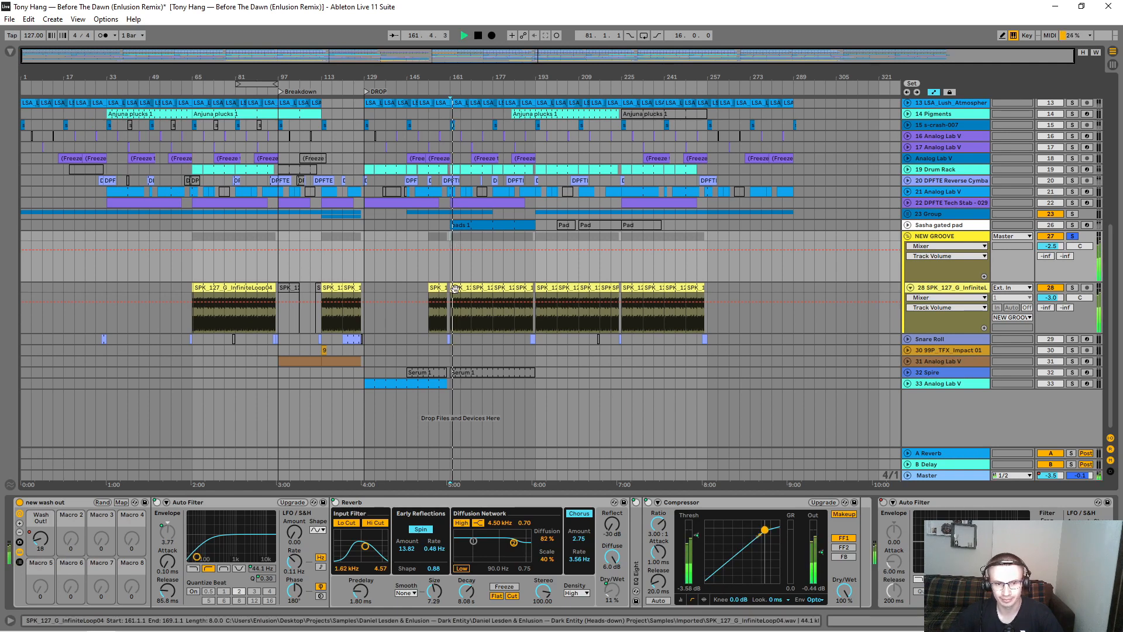
Step: Open the SPK_127_G_InfiniteLoop04 clip at bar 161 in an enlarged clip editor, and stop playback
left_click(455, 288)
key("space")
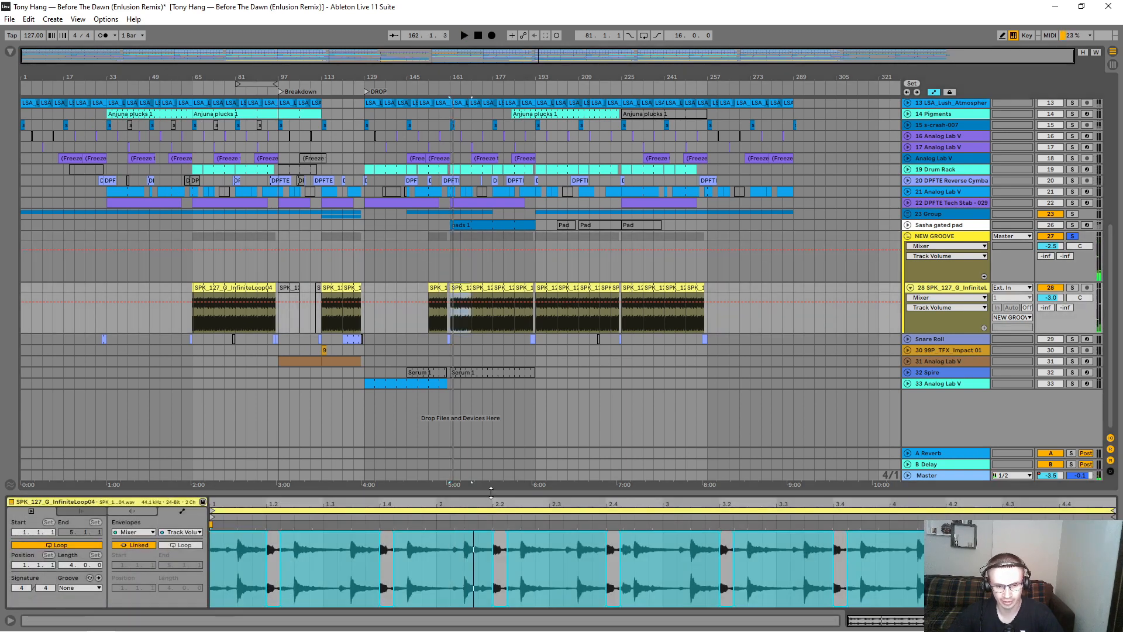
left_click_drag(491, 493, 483, 405)
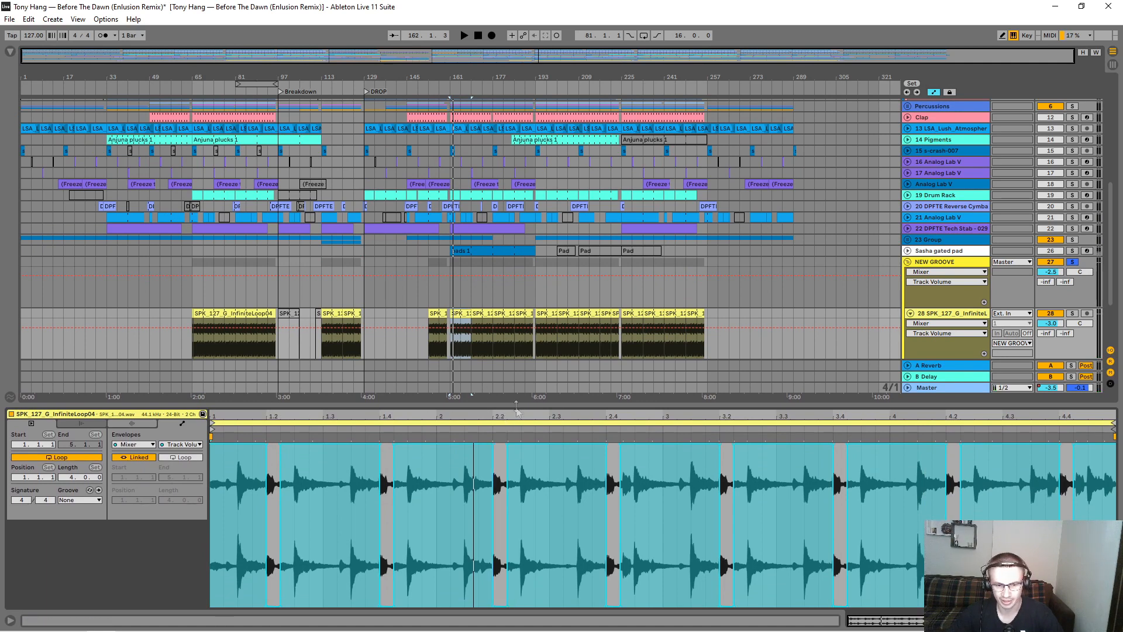
Step: Shrink the clip editor, show the infinite loop track's effects, and display its Kickstart Mix automation
left_click_drag(516, 403, 516, 493)
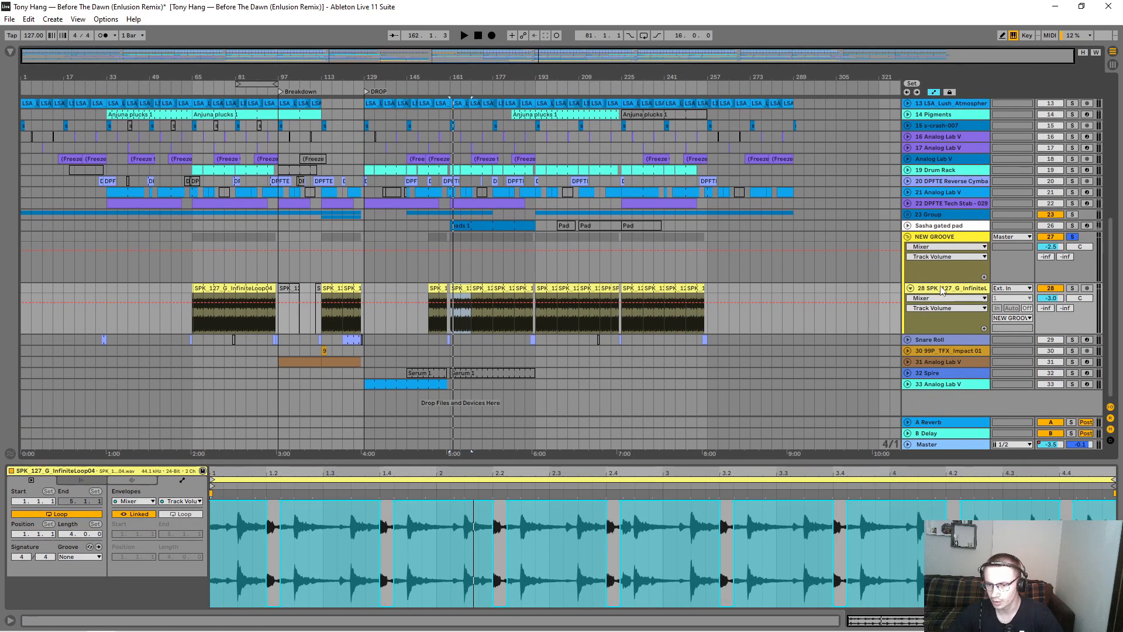
left_click(942, 290)
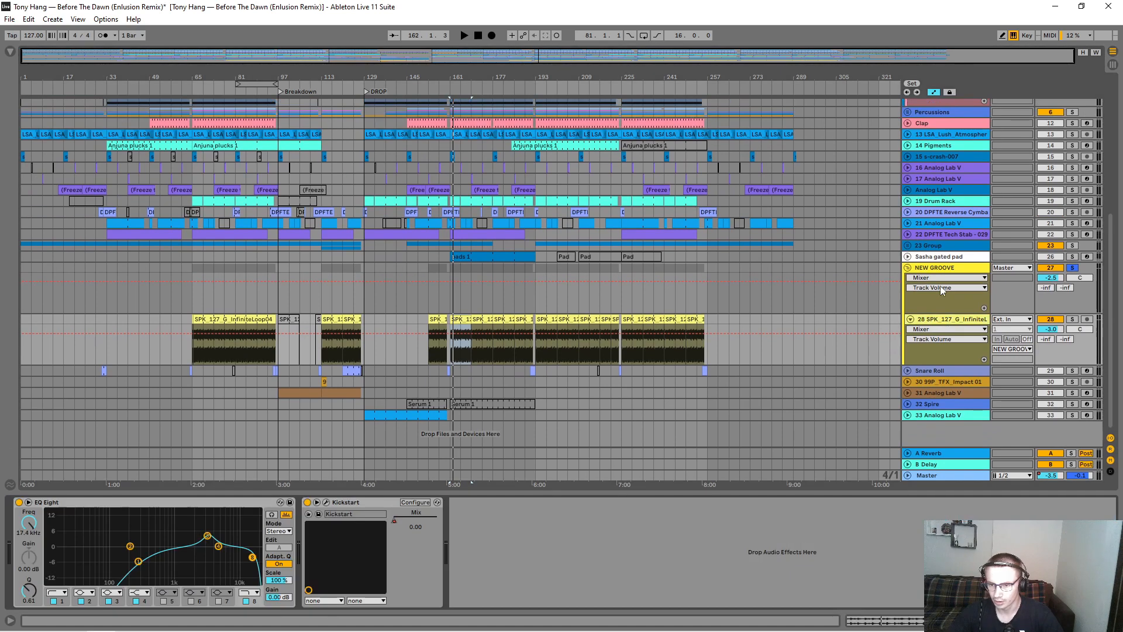
left_click(353, 502)
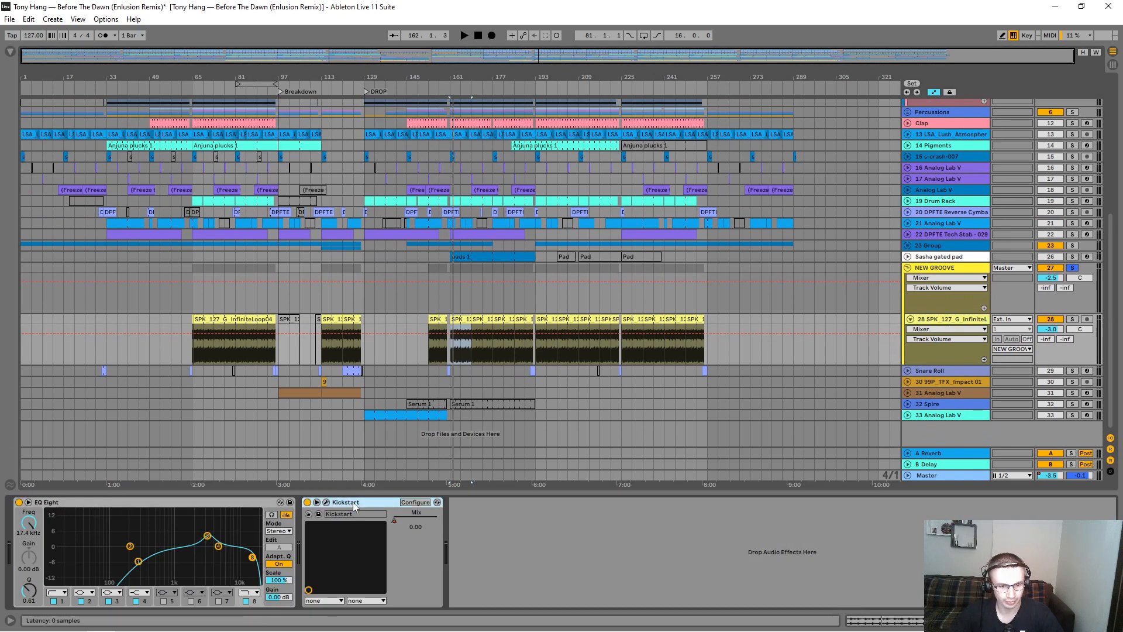
left_click(936, 329)
left_click(931, 358)
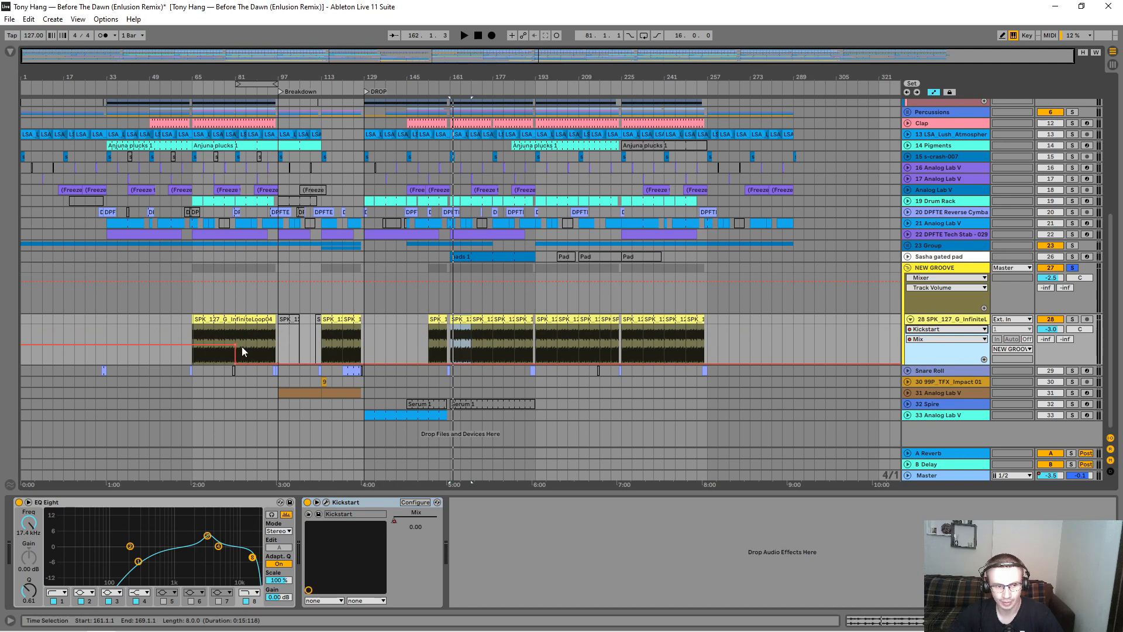
Step: Fold the NEW GROOVE group, expand the Snare Roll track, and play it soloed from bar 121
left_click(908, 267)
left_click(908, 279)
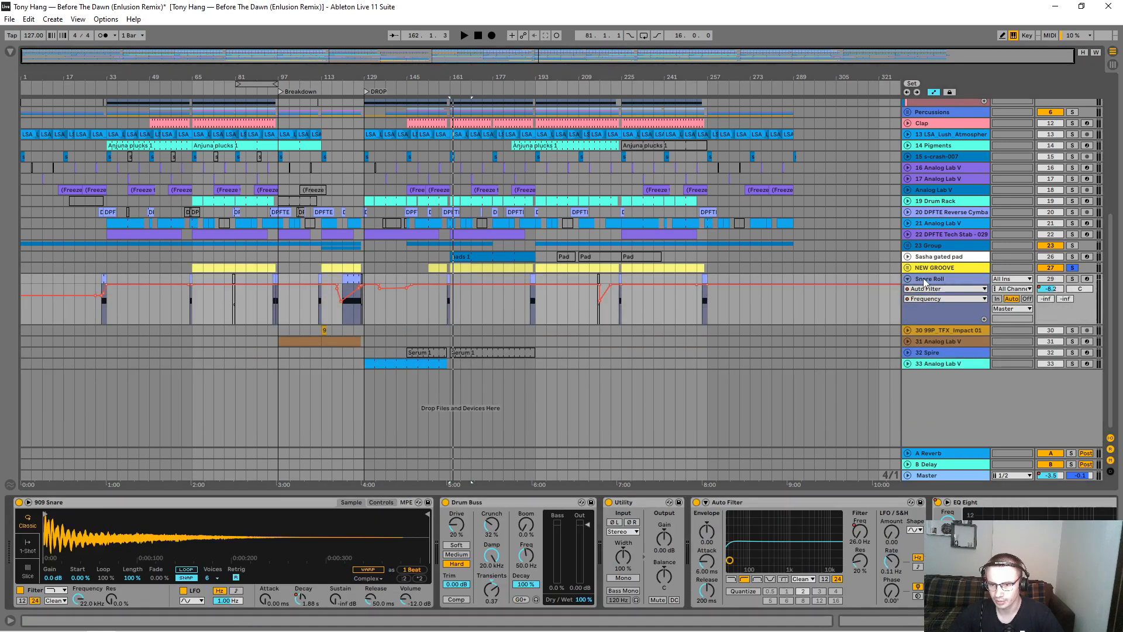
left_click(343, 313)
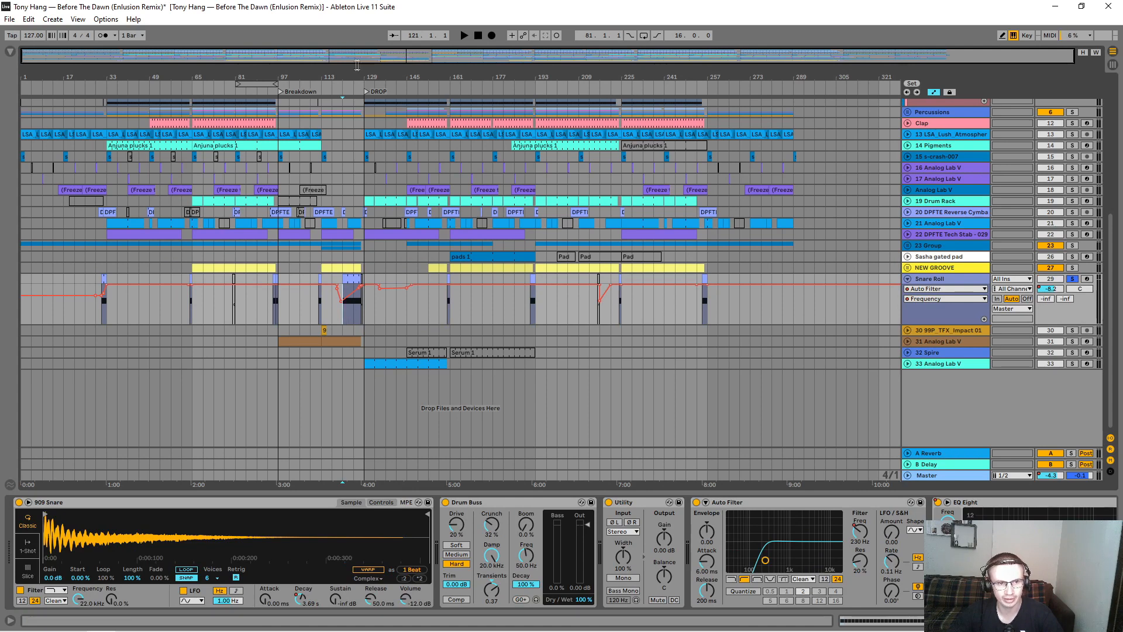
key("space")
left_click_drag(339, 71, 353, 125)
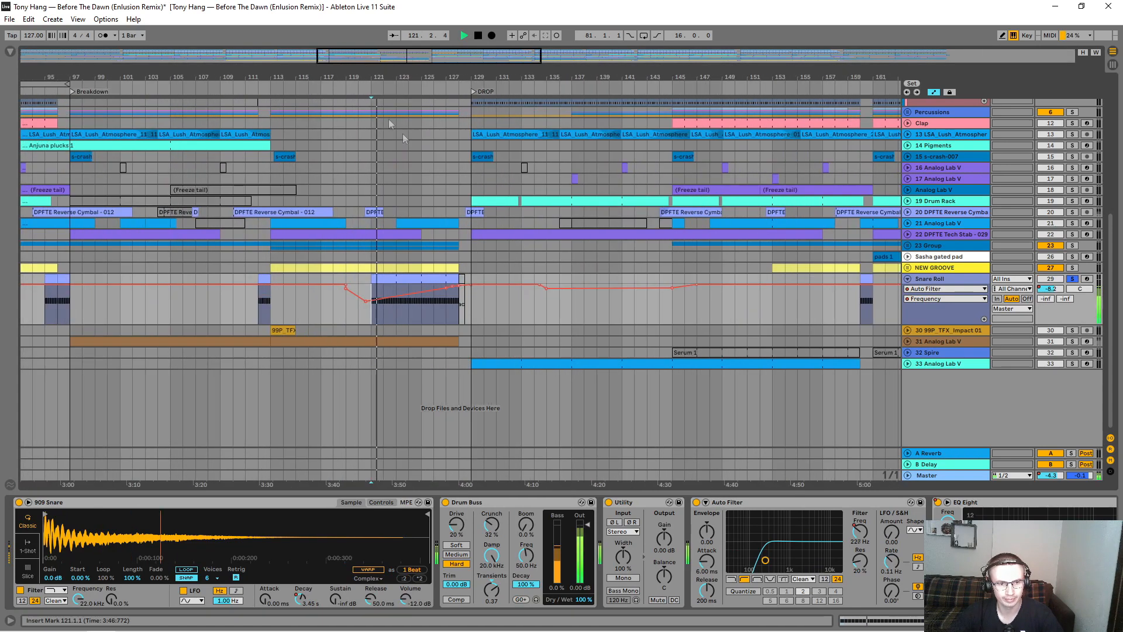
Step: Display the Snare Roll's 909 Snare Ve Decay automation and audition the end of the roll from bar 127
left_click(925, 289)
left_click(927, 311)
left_click_drag(434, 76, 431, 120)
left_click(450, 311)
key("space")
key("space")
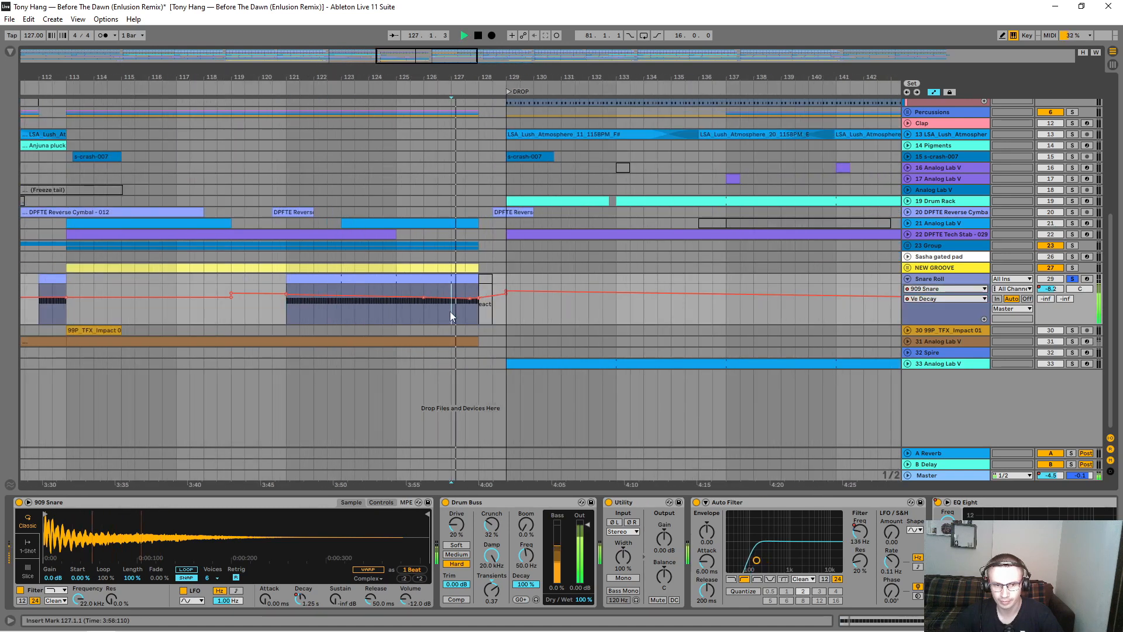
key("space")
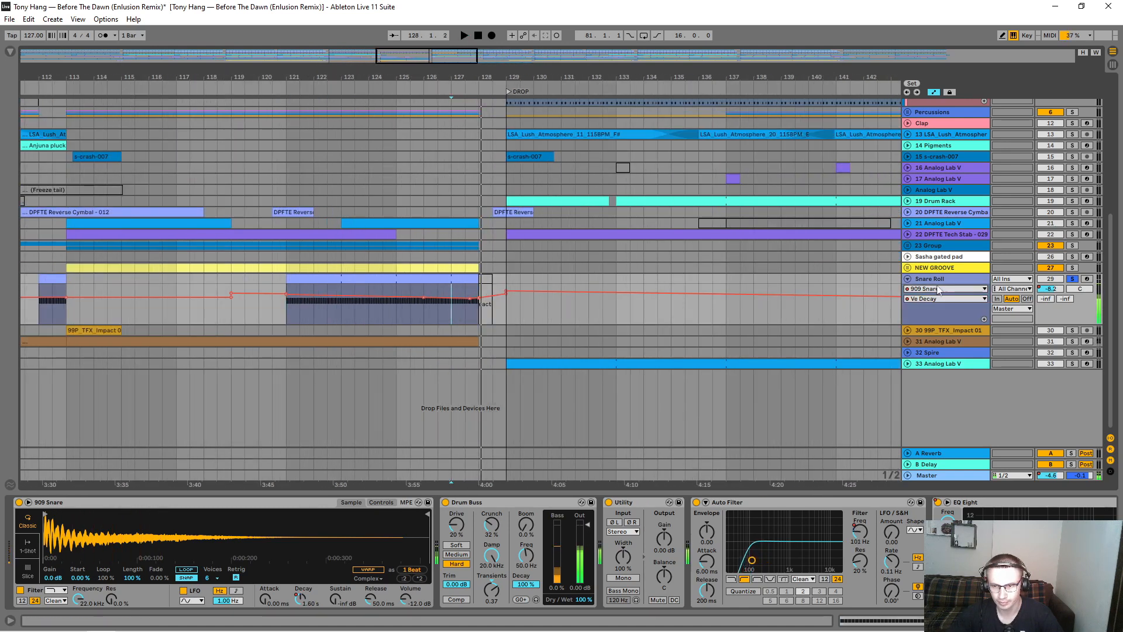
Step: Fold the Snare Roll, expand the 99P_TFX_Impact 01 track, and play its clip soloed from bar 113
left_click(908, 279)
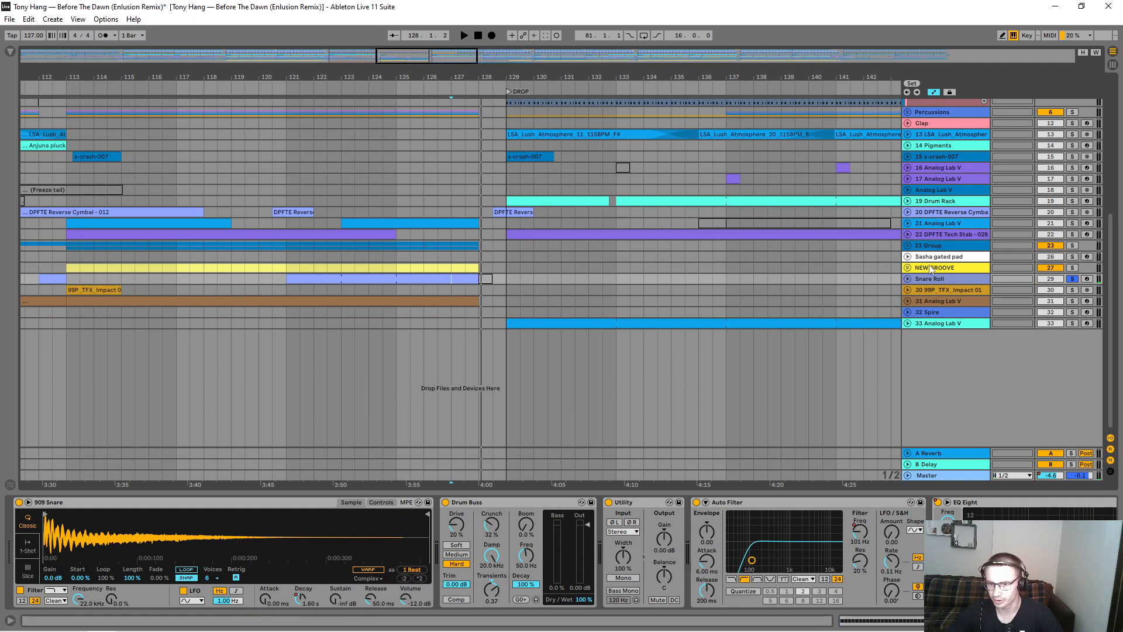
left_click(908, 290)
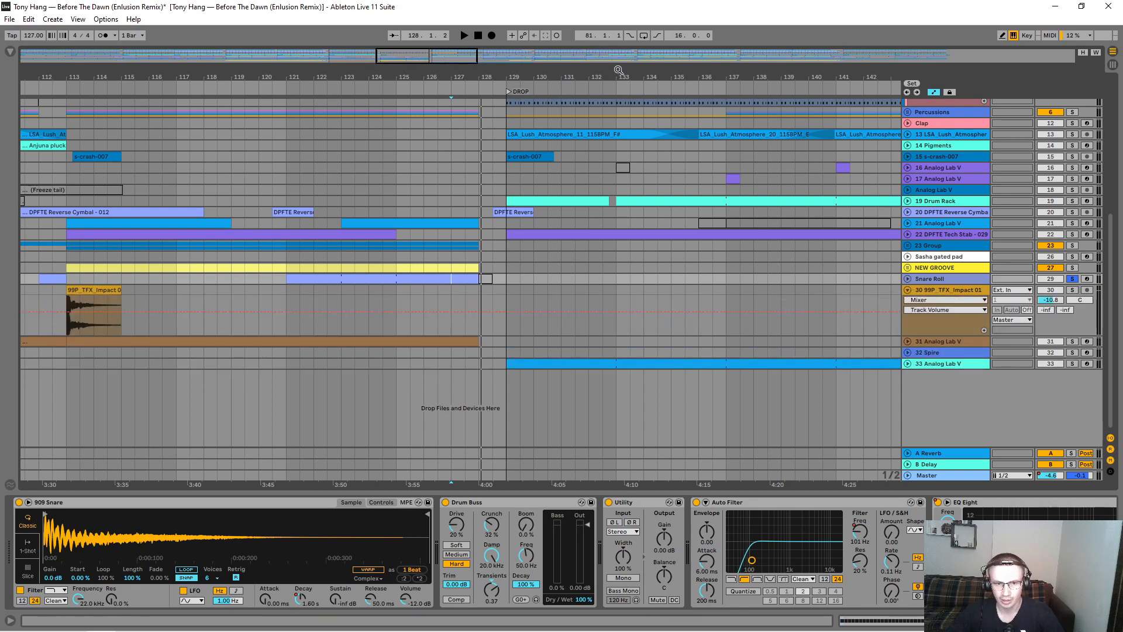
left_click_drag(619, 70, 620, 24)
left_click(1071, 280)
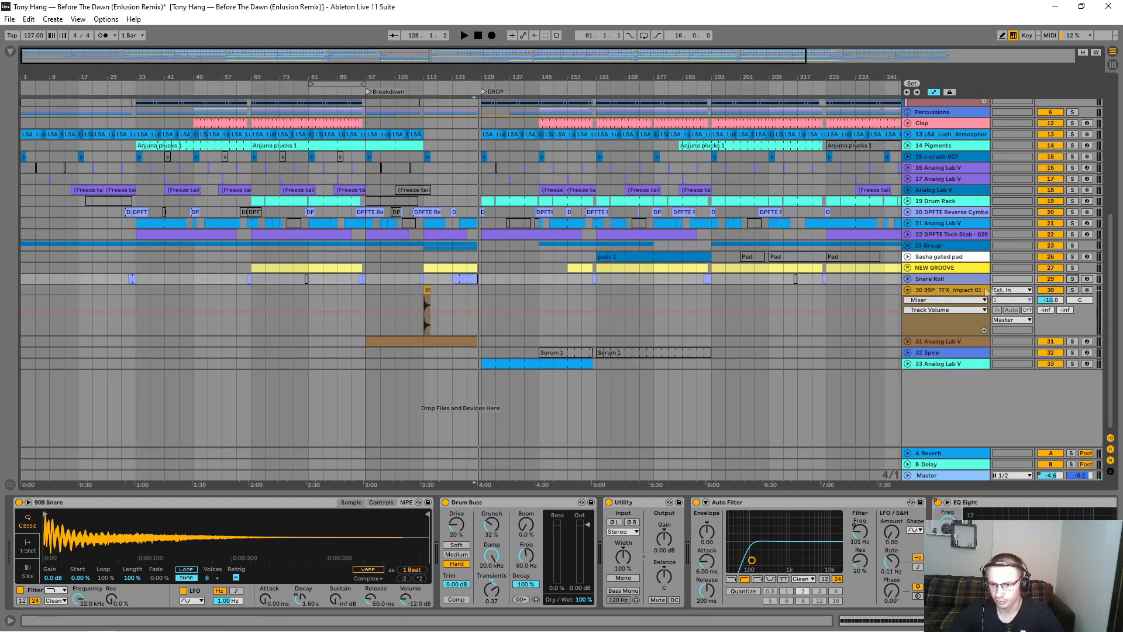
left_click(1072, 290)
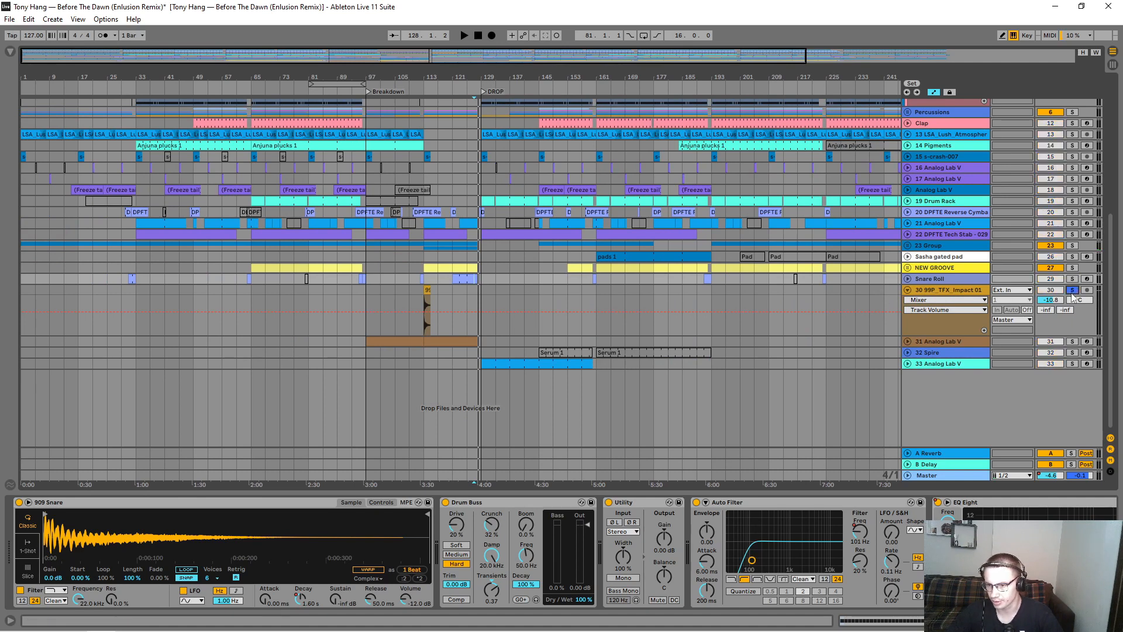
left_click(426, 305)
key("space")
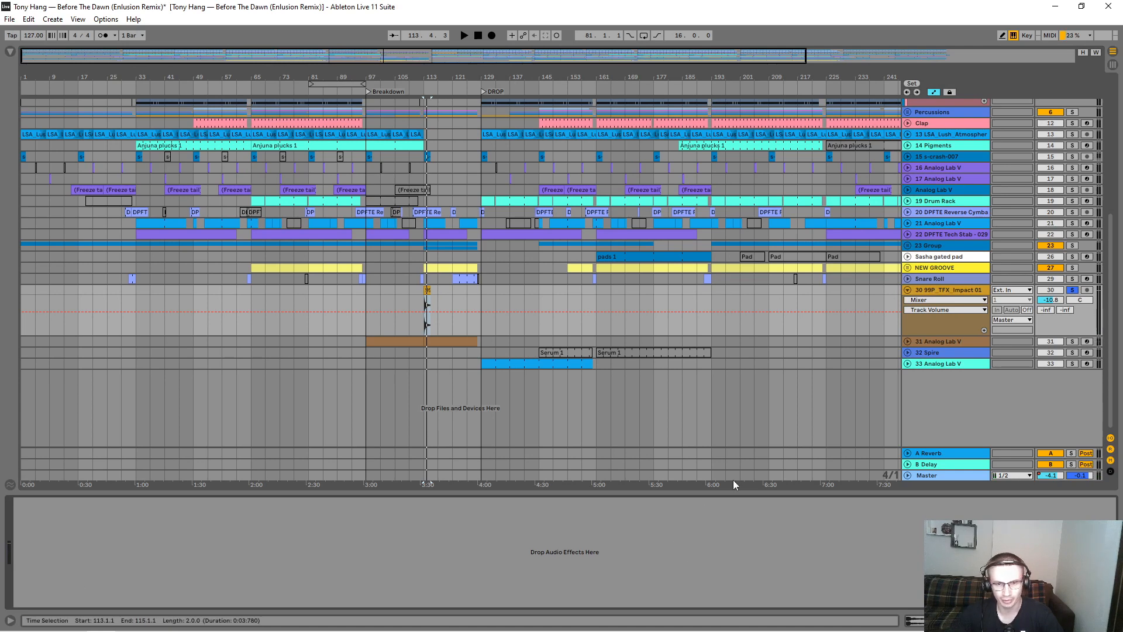
Step: Fold the impact track, expand track 31 Analog Lab V with its devices shown, and play it soloed from bar 113
left_click(907, 291)
left_click(908, 301)
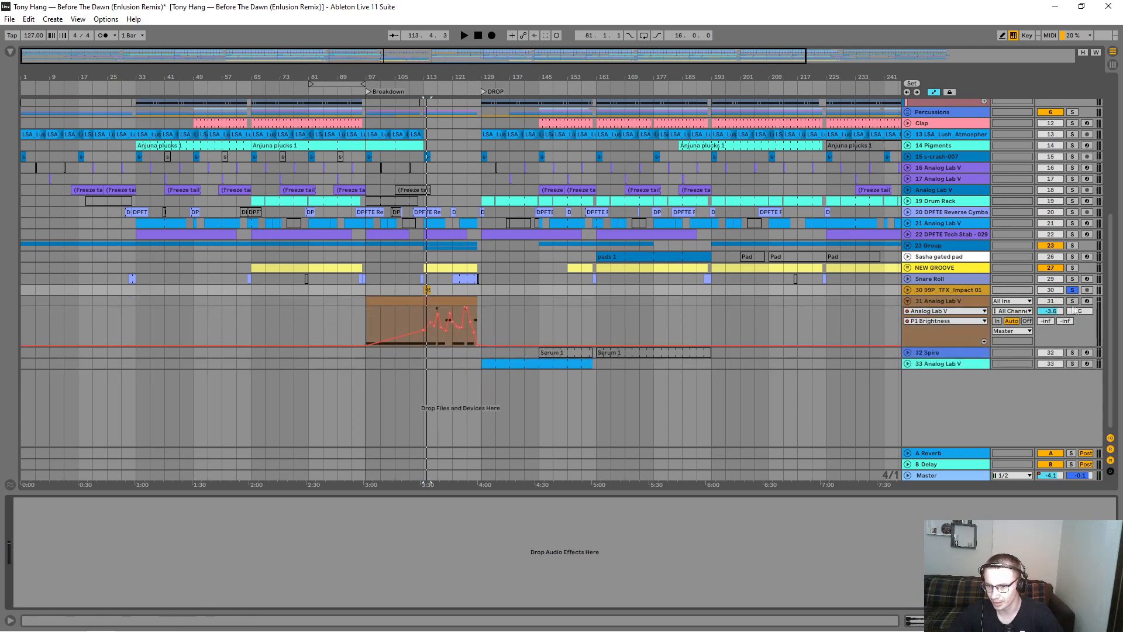
left_click(1074, 301)
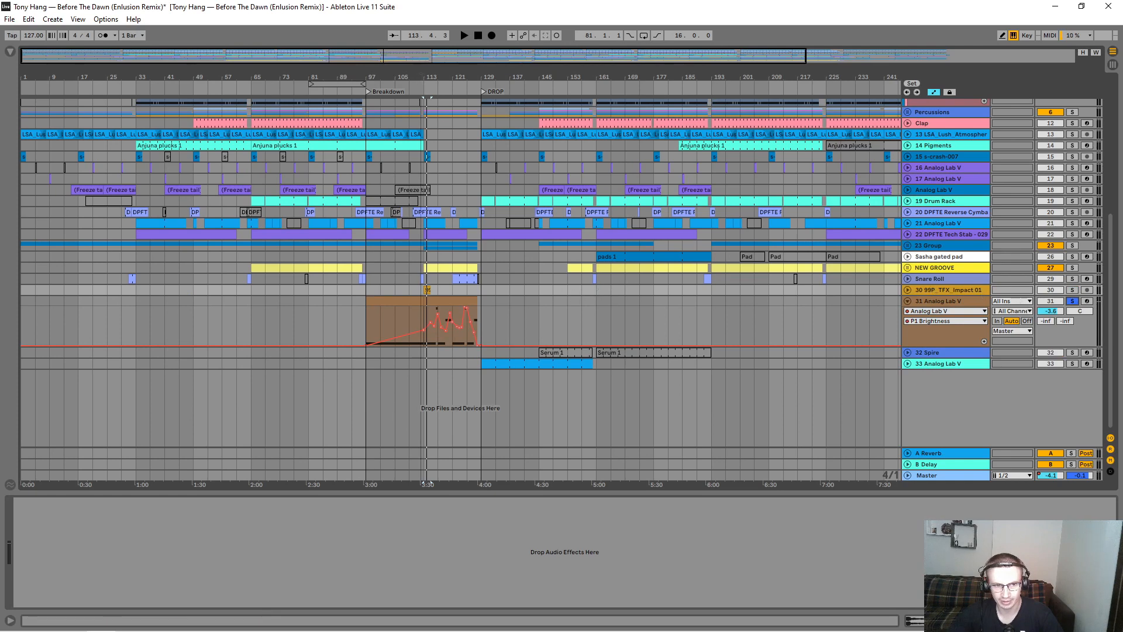
left_click_drag(422, 76, 506, 190)
left_click(957, 296)
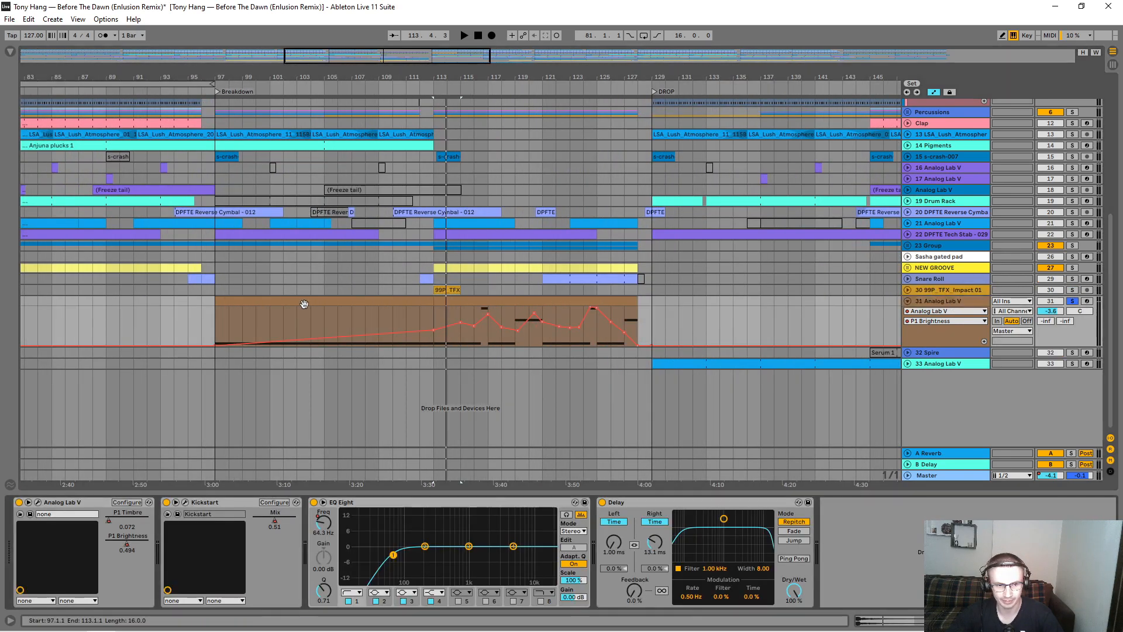
left_click(440, 303)
key("space")
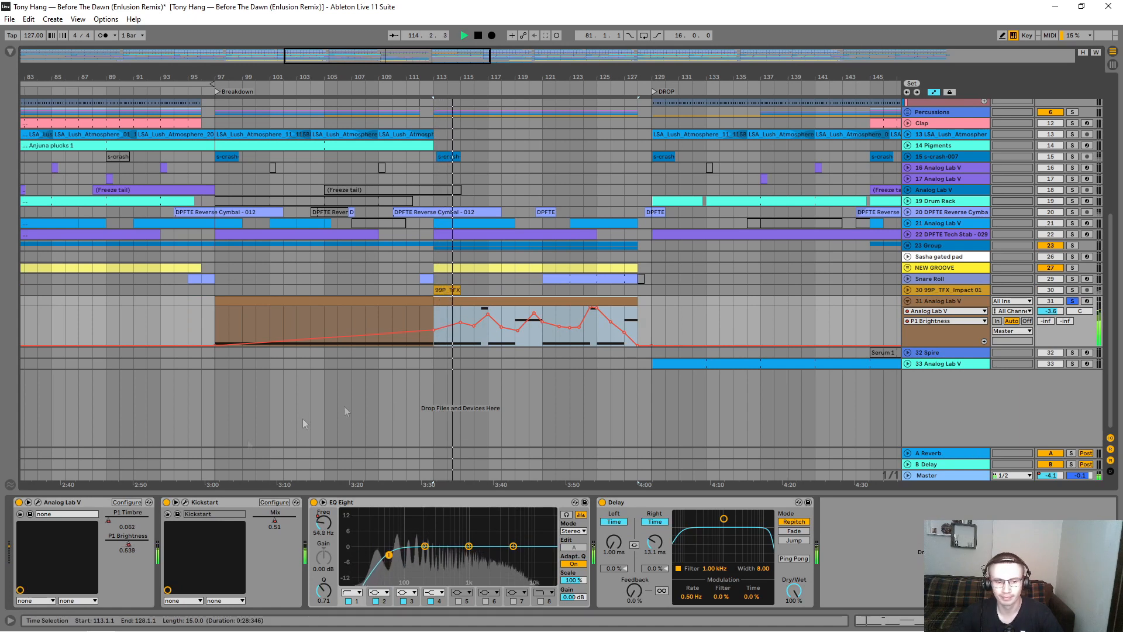
Step: Examine track 31's P1 Timbre automation, and return the lane to P1 Brightness
left_click(942, 321)
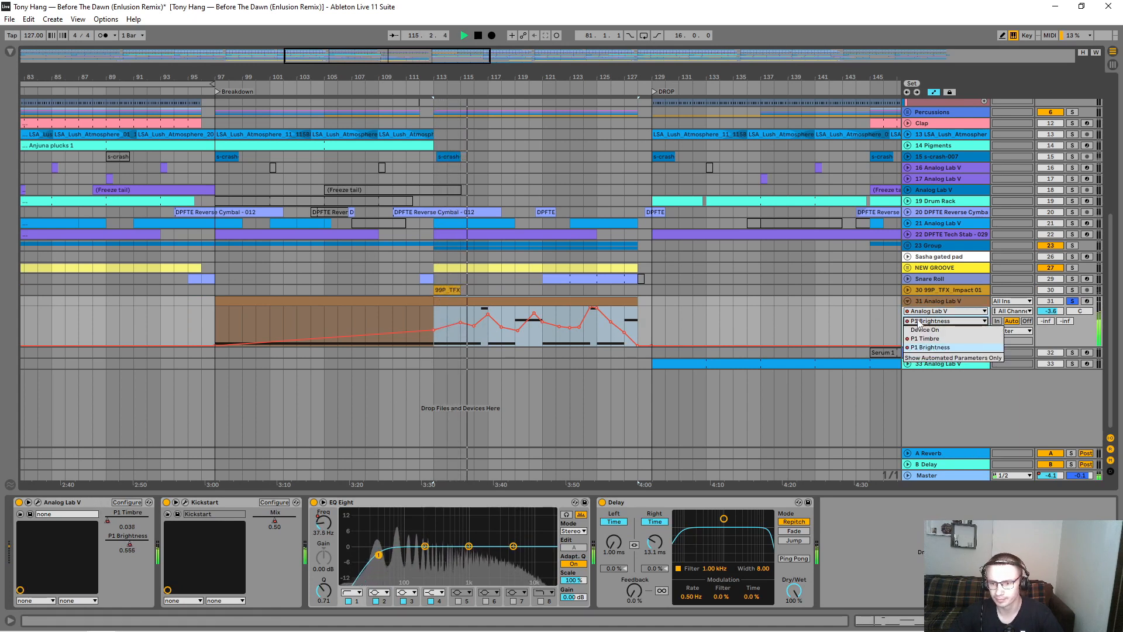
left_click(931, 339)
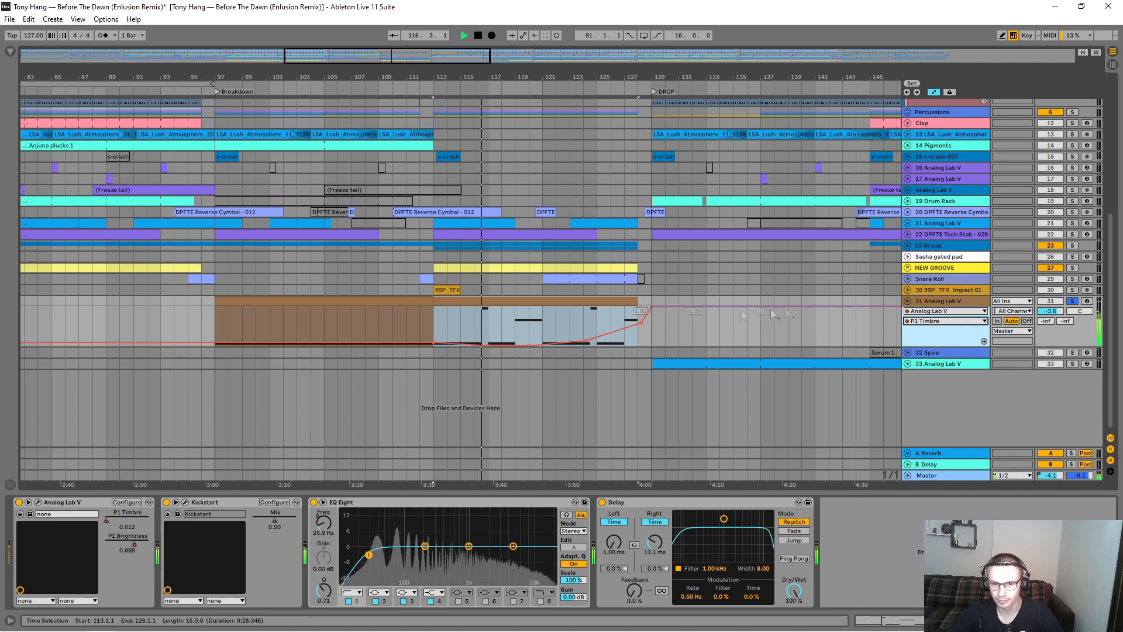
mouse_move(498, 349)
left_mouse_down()
mouse_move(497, 325)
mouse_move(497, 346)
left_mouse_up()
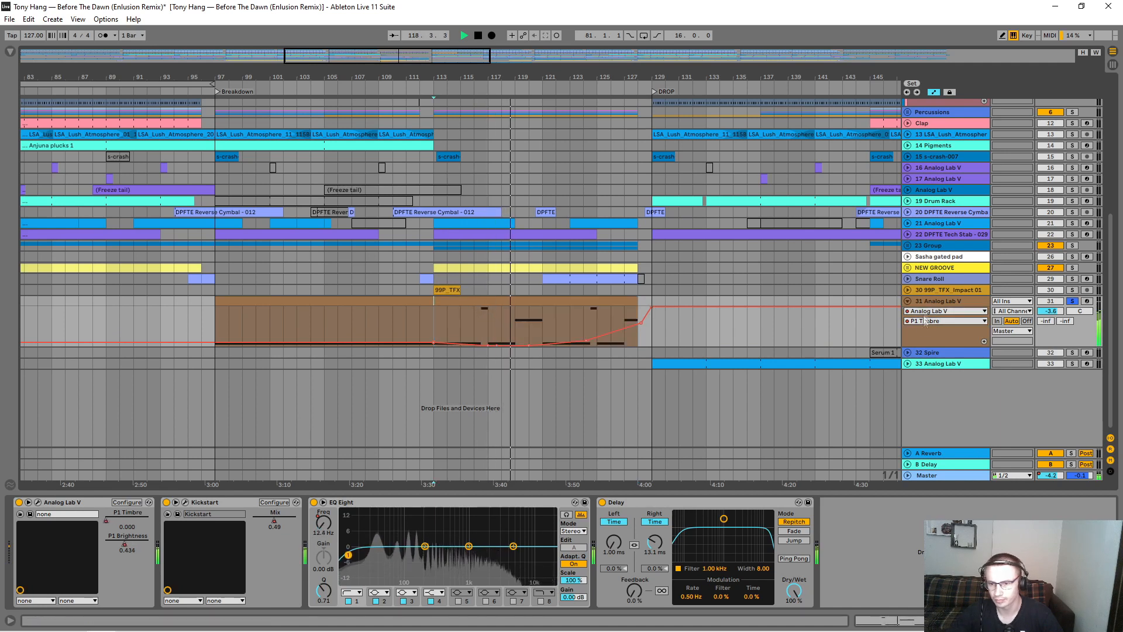
left_click(931, 321)
left_click(930, 348)
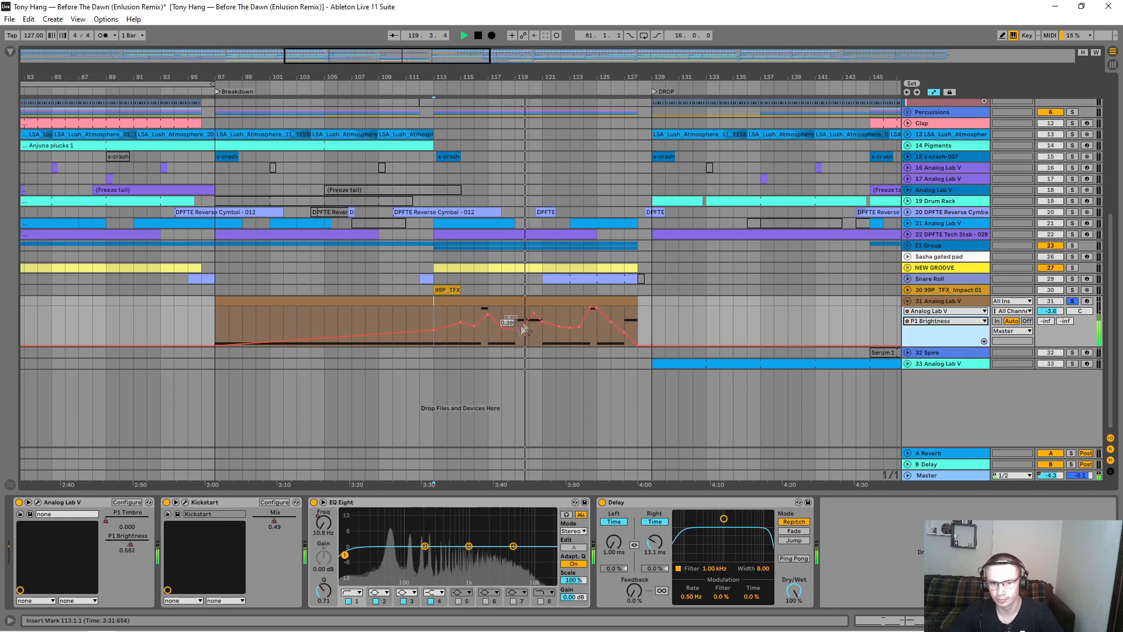
Step: Open track 31's MIDI clip from bar 113 in an enlarged clip editor
left_click(536, 300)
double_click(537, 300)
left_click_drag(667, 460, 690, 183)
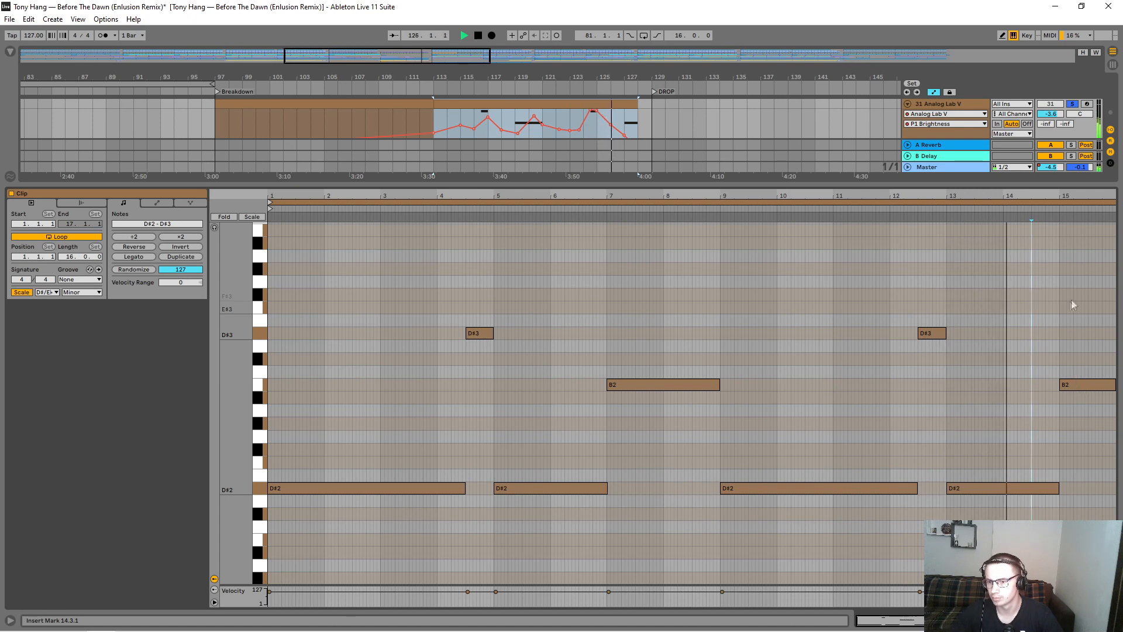
Step: Try adding an F#3 note above the last B2 note, at about bar 15.3 of the clip
left_click(1089, 296)
left_click_drag(1089, 296, 1116, 296)
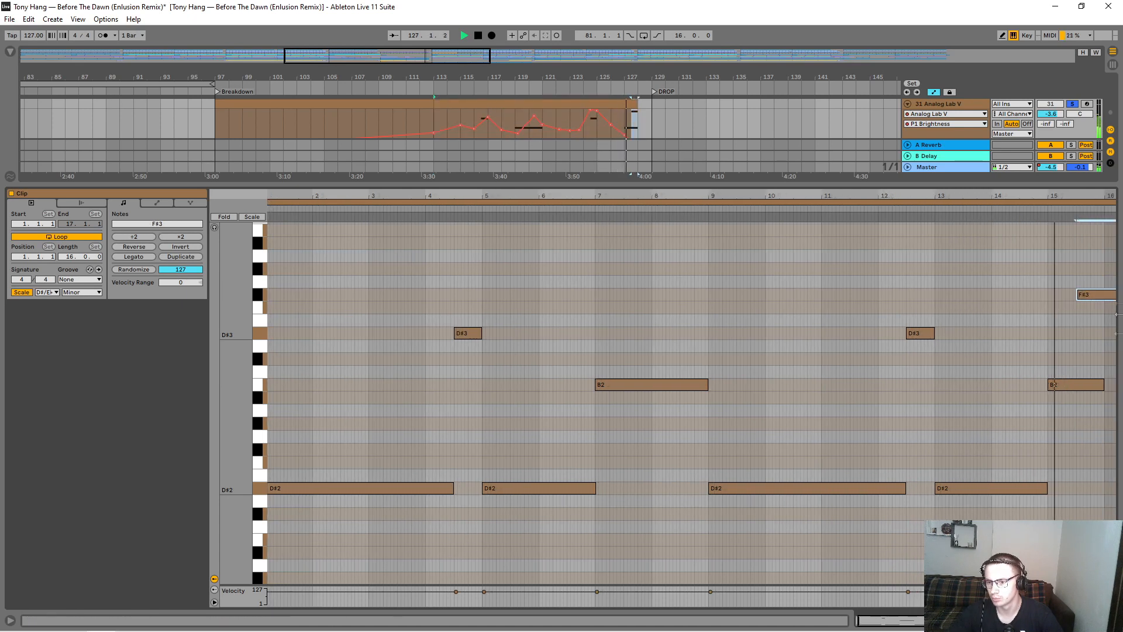
mouse_move(1103, 385)
left_mouse_down()
mouse_move(1073, 385)
mouse_move(1102, 383)
left_mouse_up()
left_click(1107, 297)
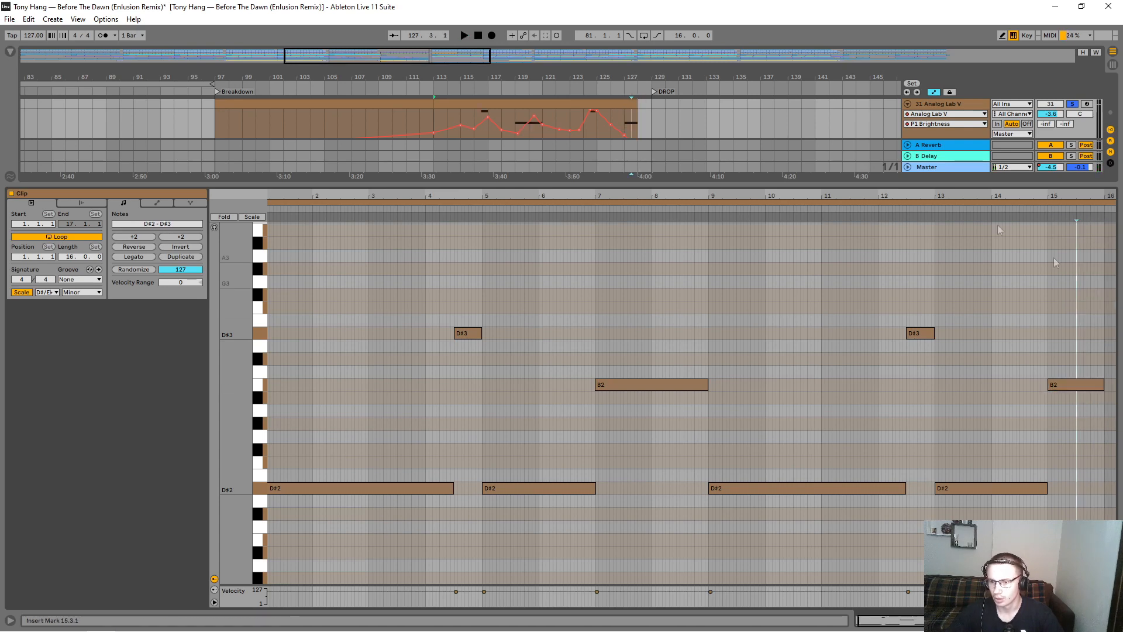
Step: Shrink the clip editor, expand the 32 Spire track, and bring its whole arrangement into view
left_click_drag(647, 185, 673, 455)
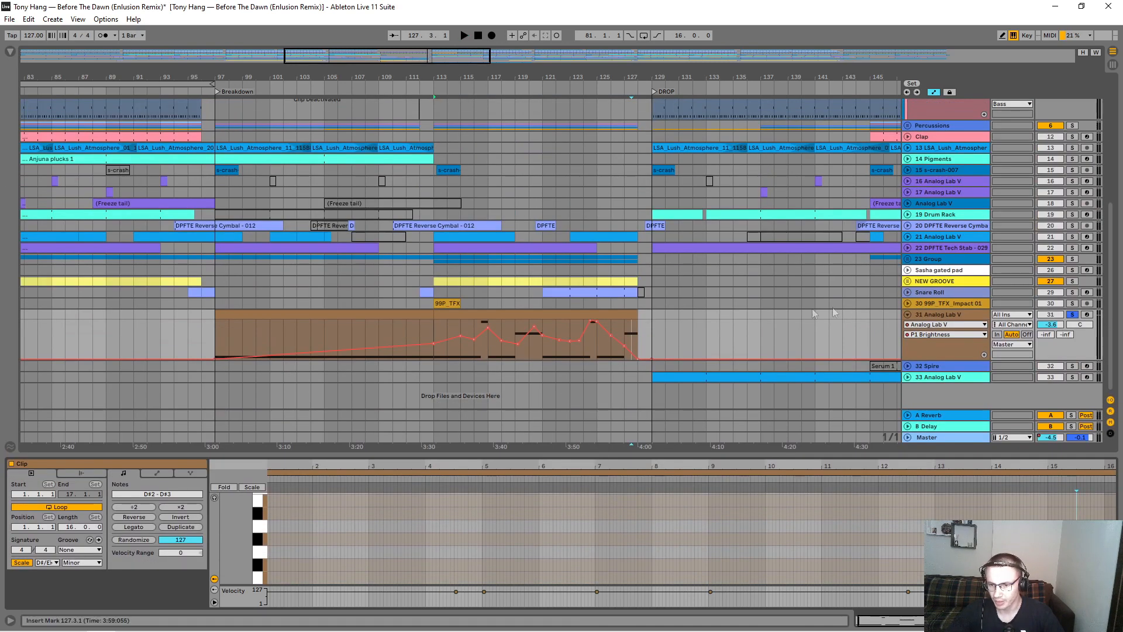
left_click(908, 366)
scroll(910, 367, "down", 3)
left_click_drag(624, 75, 358, 73)
left_click(934, 270)
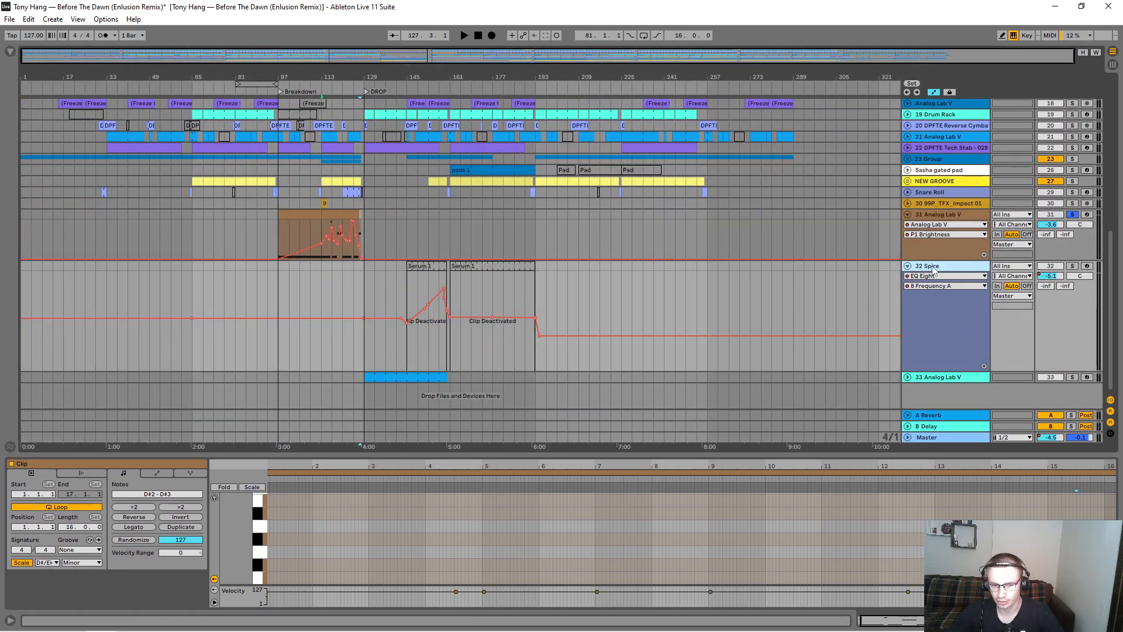
Step: Activate the Serum 1 clip at bar 161 on the Spire track and play it soloed
left_click(465, 267)
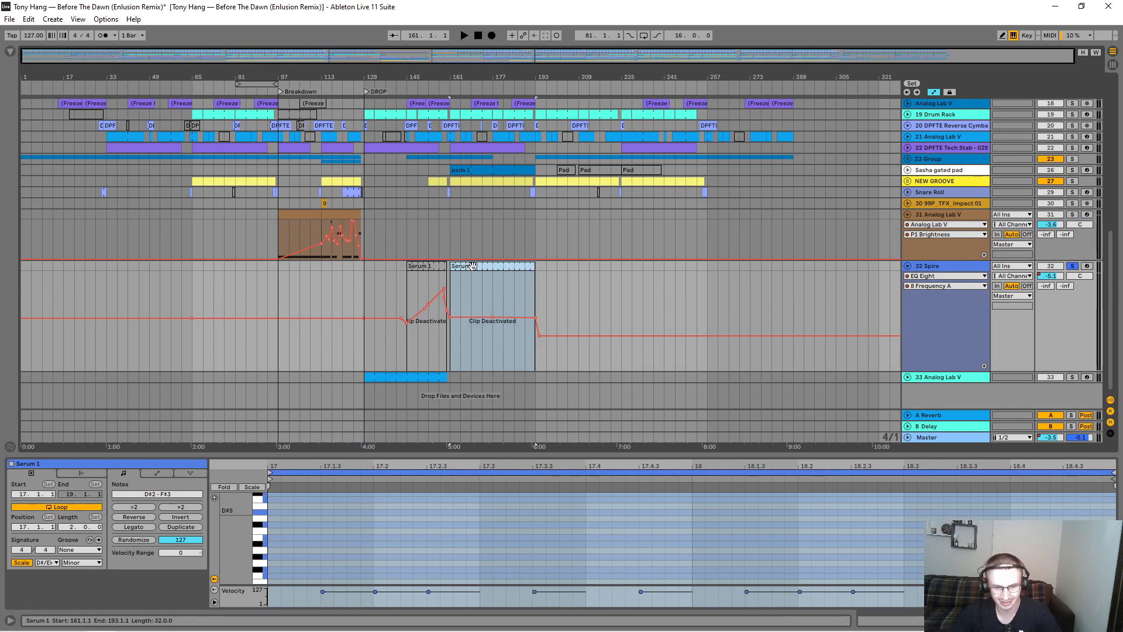
key("0")
key("plus")
key("space")
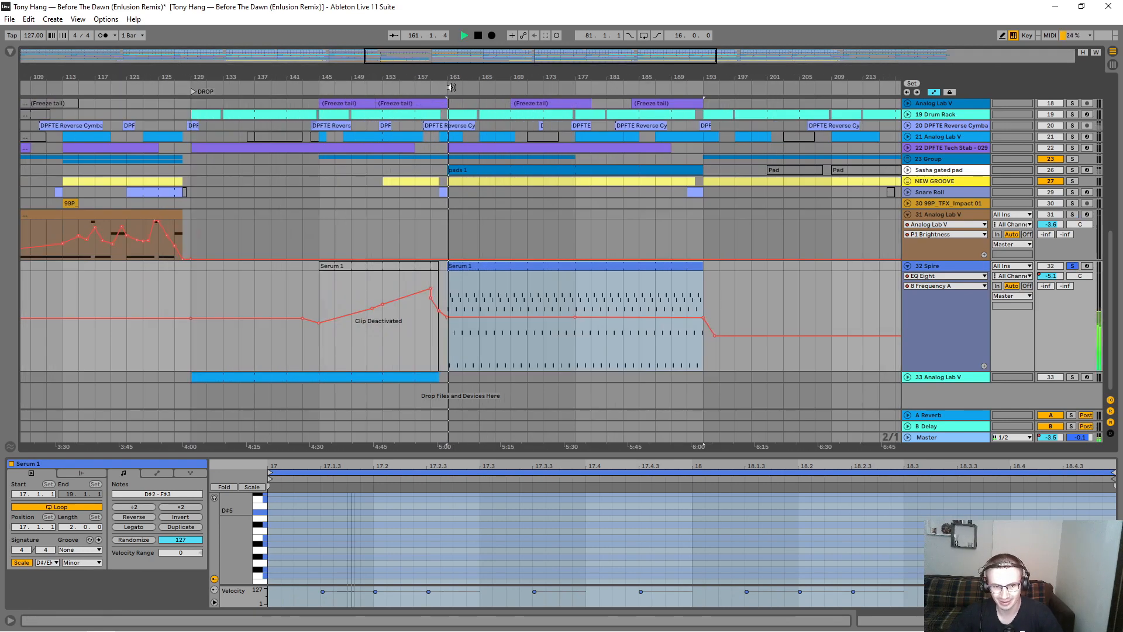
Step: Show the Serum 1 clip's notes in a resized clip editor, and solo the Kick Bass combo group alongside it
double_click(502, 266)
left_click_drag(530, 454, 556, 477)
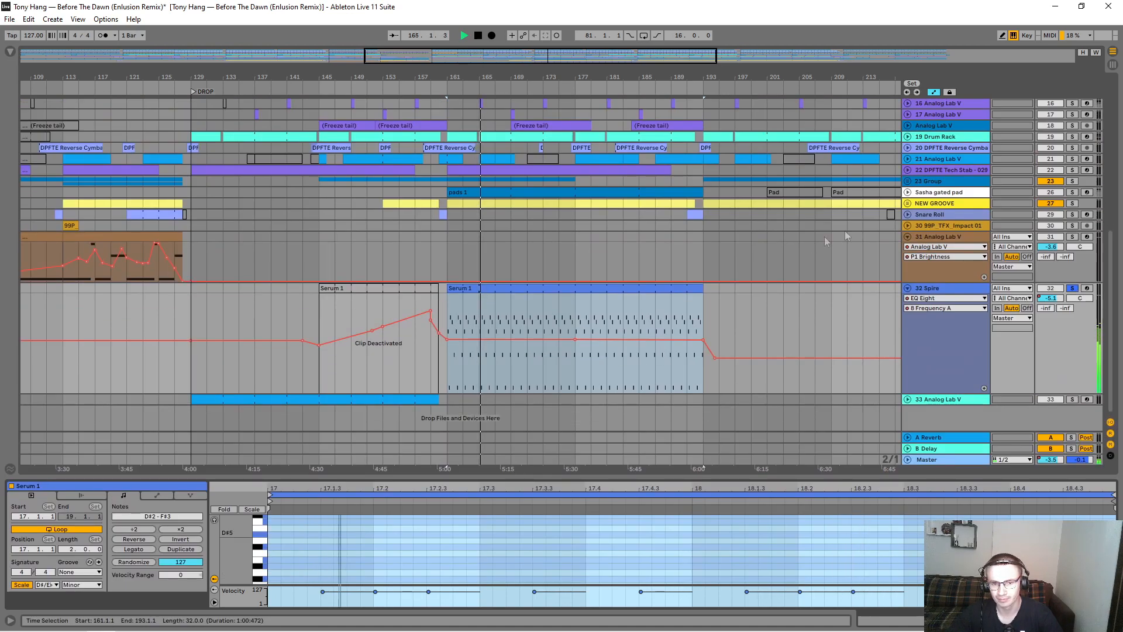
scroll(823, 236, "up", 10)
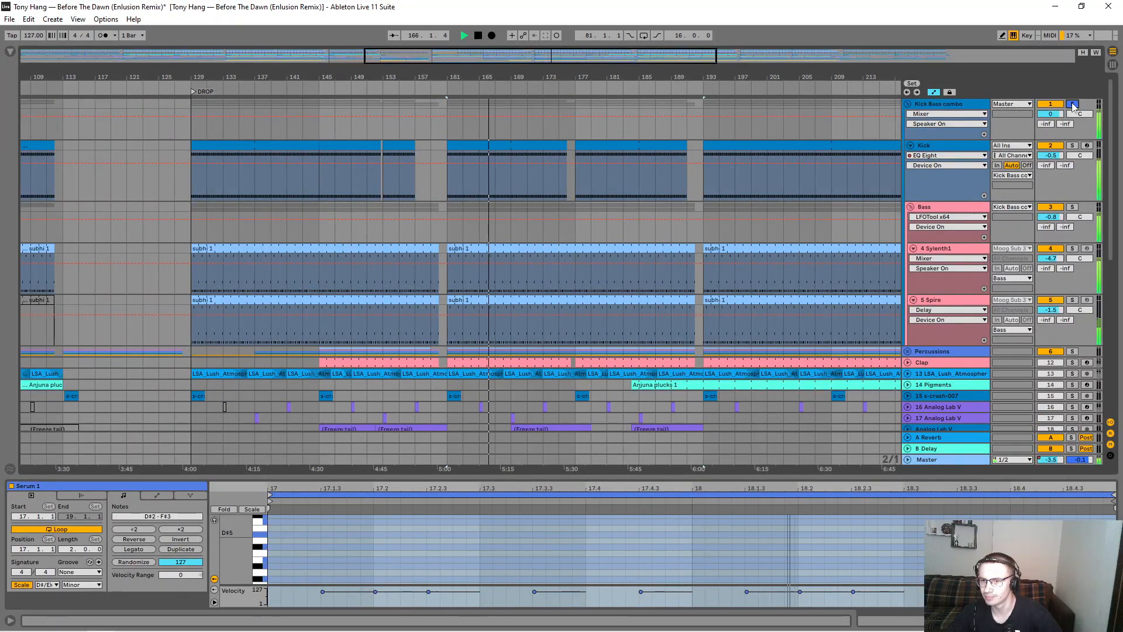
scroll(607, 255, "down", 3)
scroll(607, 255, "down", 3)
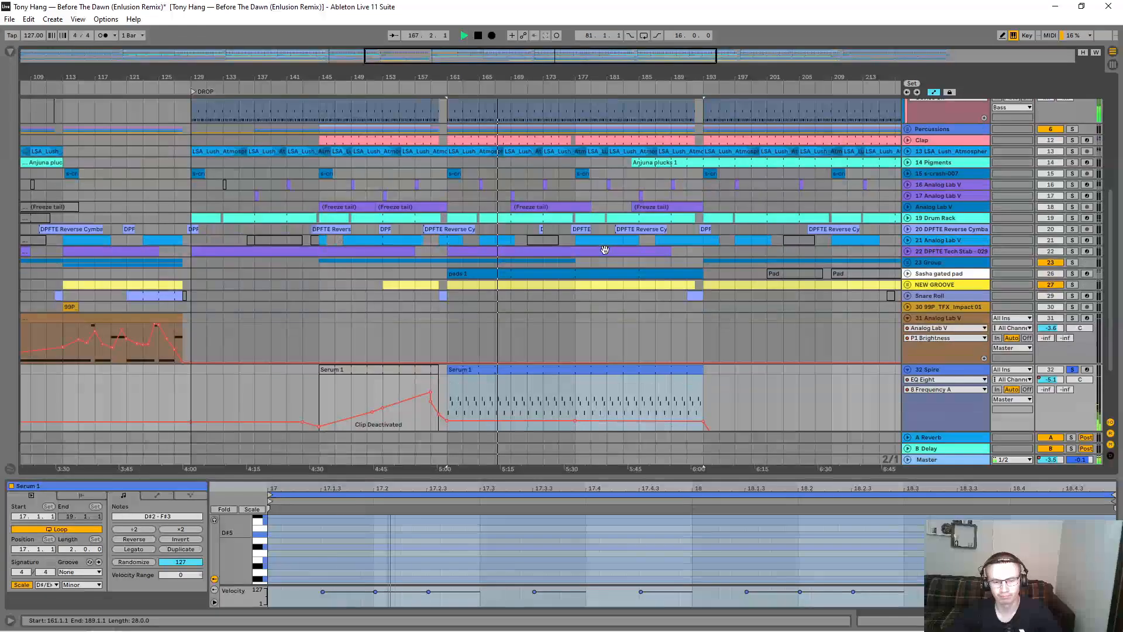
Step: Display the Spire flt1 cut automation and examine its curve across the Serum 1 clip
left_click(937, 379)
left_click(934, 405)
left_click(515, 401)
left_click_drag(515, 401, 527, 395)
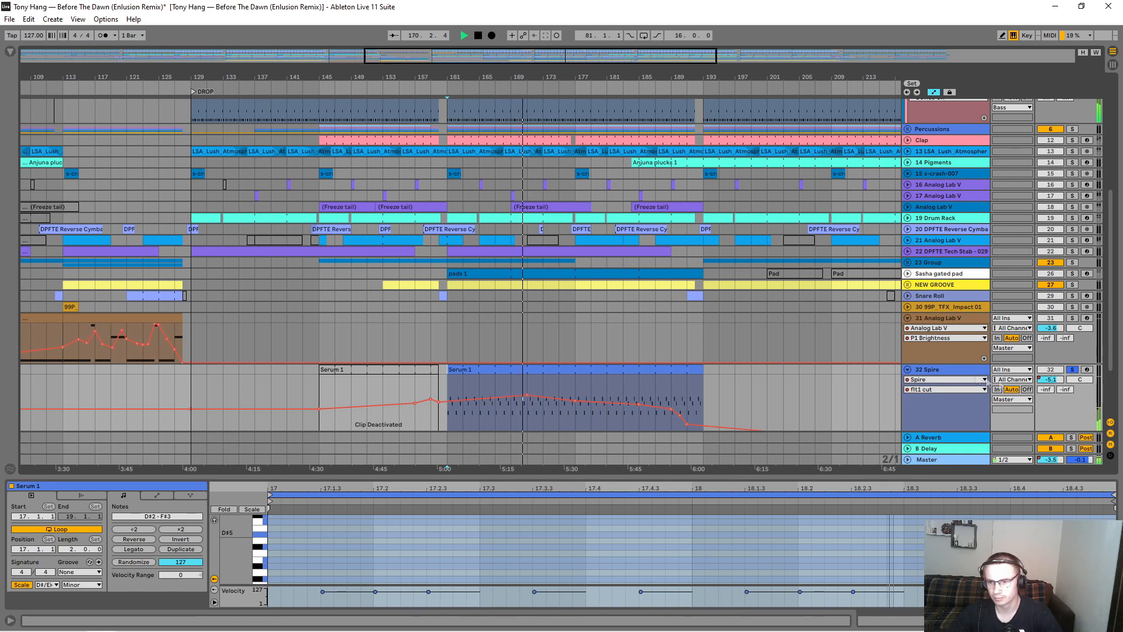
Step: Fold the Kick Bass combo group along with all other expanded tracks
scroll(714, 218, "up", 4)
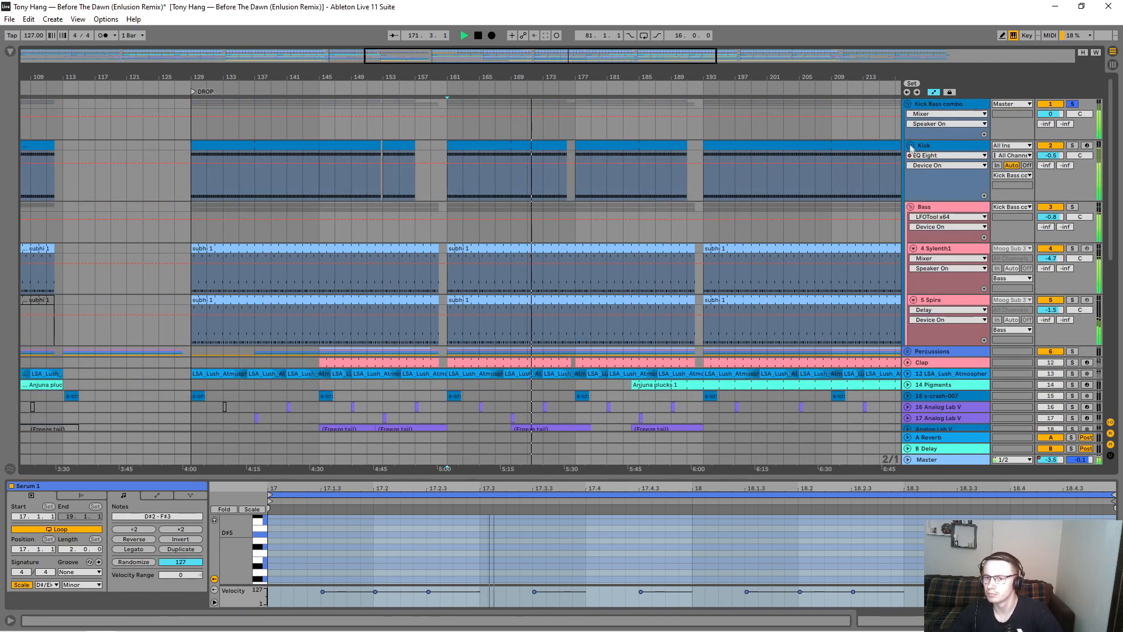
left_click(907, 106, "alt")
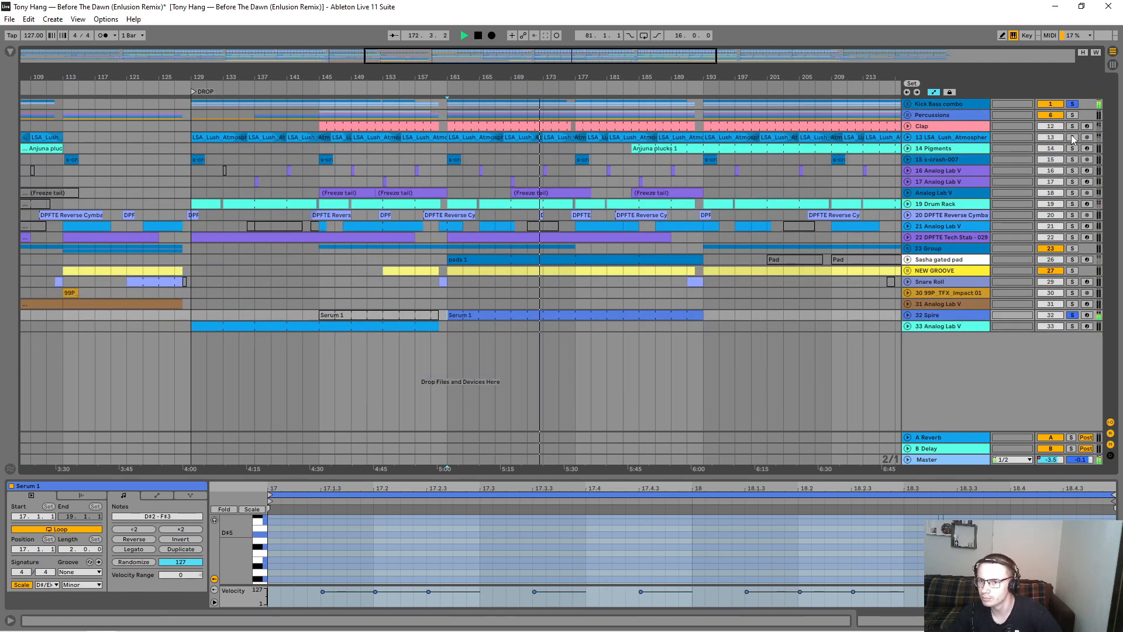
Step: Solo tracks 13, 22, 21 and 16 alongside the Spire synth and Kick Bass combo to audition the layers together
left_click(1073, 117)
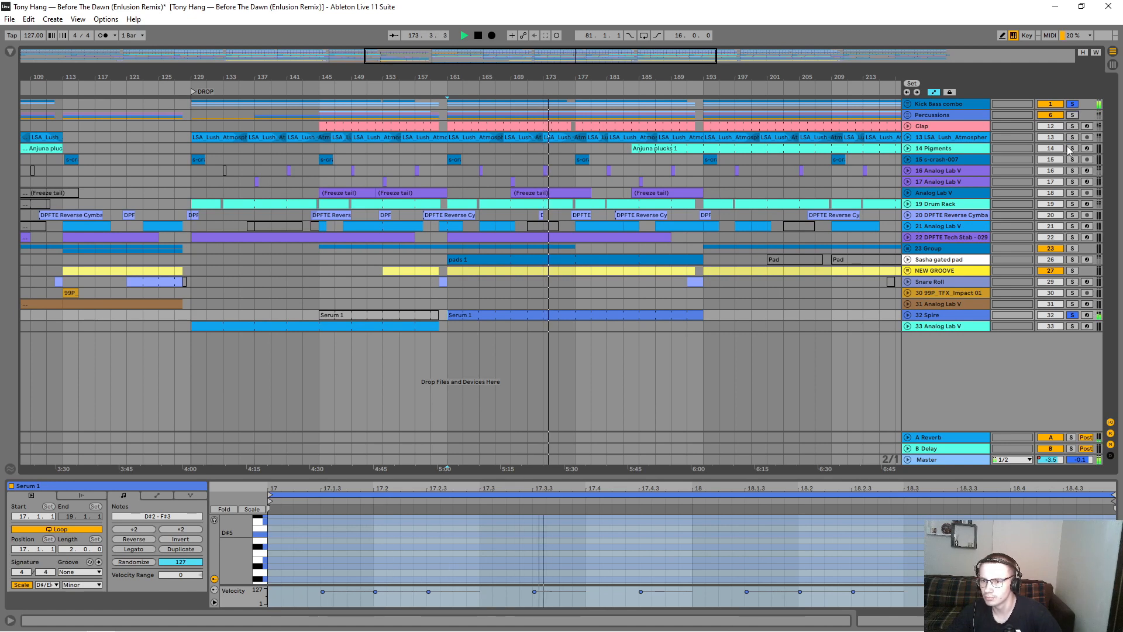
left_click(1074, 138)
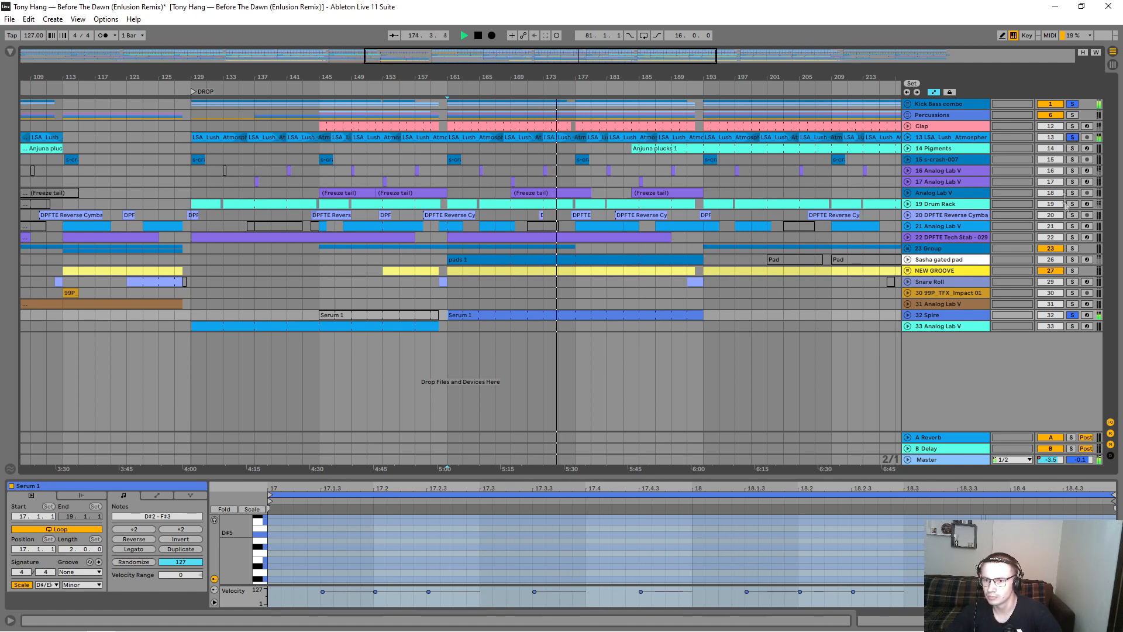
left_click(1072, 237)
left_click(1072, 226)
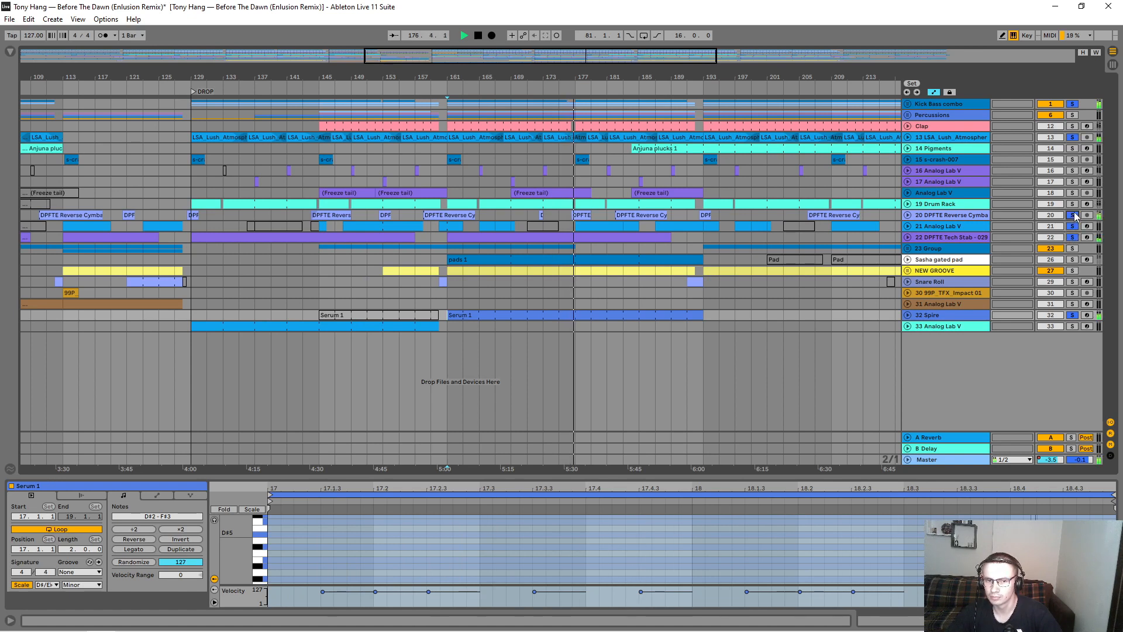
left_click(1073, 181)
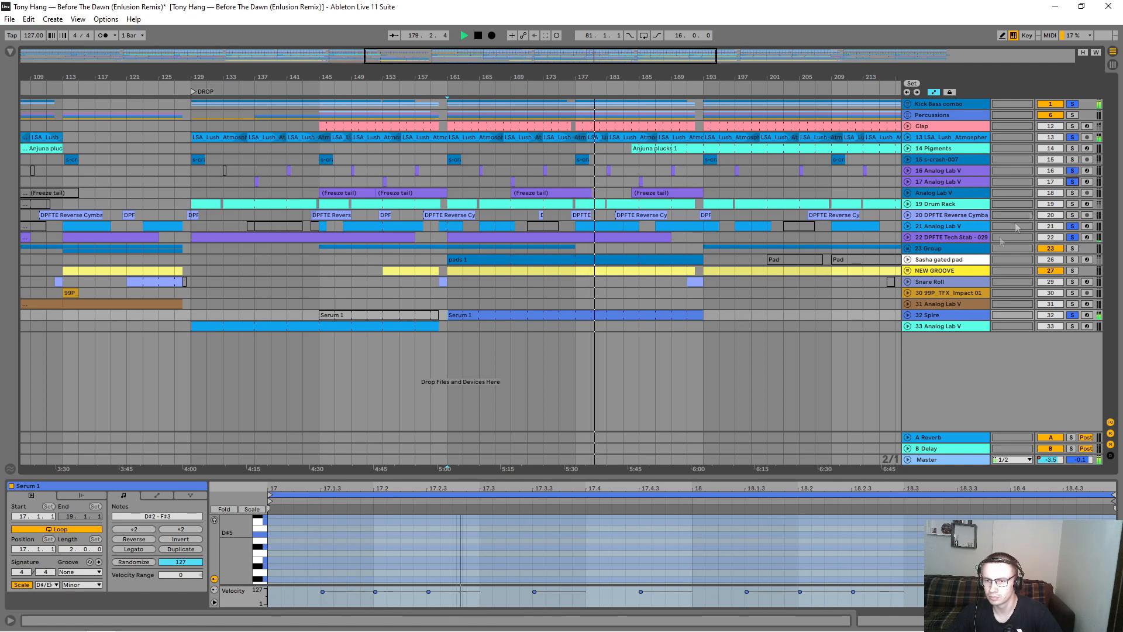
Step: Unfold the Spire track to view its flt1 cut automation, stop playback and fold the track again
left_click(907, 316)
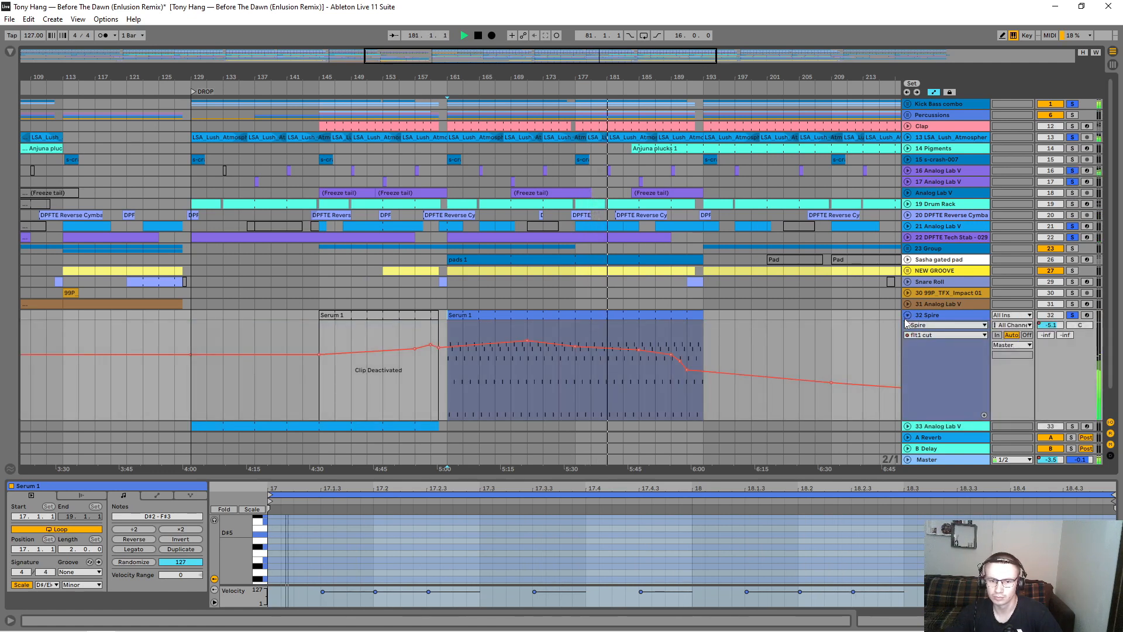
key("space")
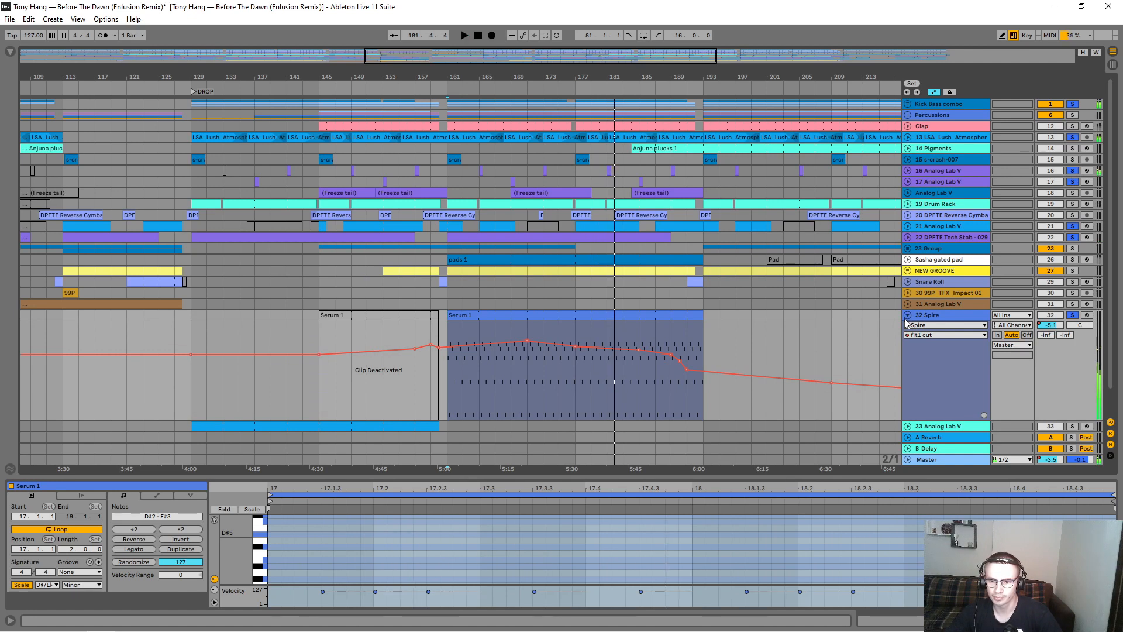
left_click(907, 316)
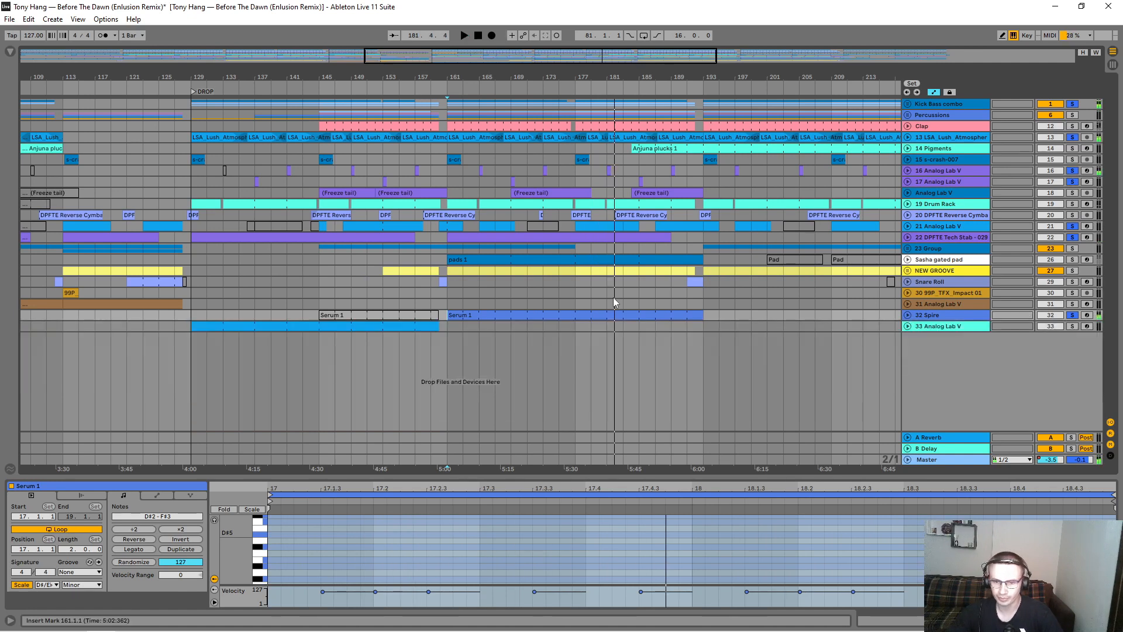
Step: Deactivate the Serum 1 clip at bar 161 on the Spire track and clear all track solos
left_click(585, 326)
left_click(584, 316)
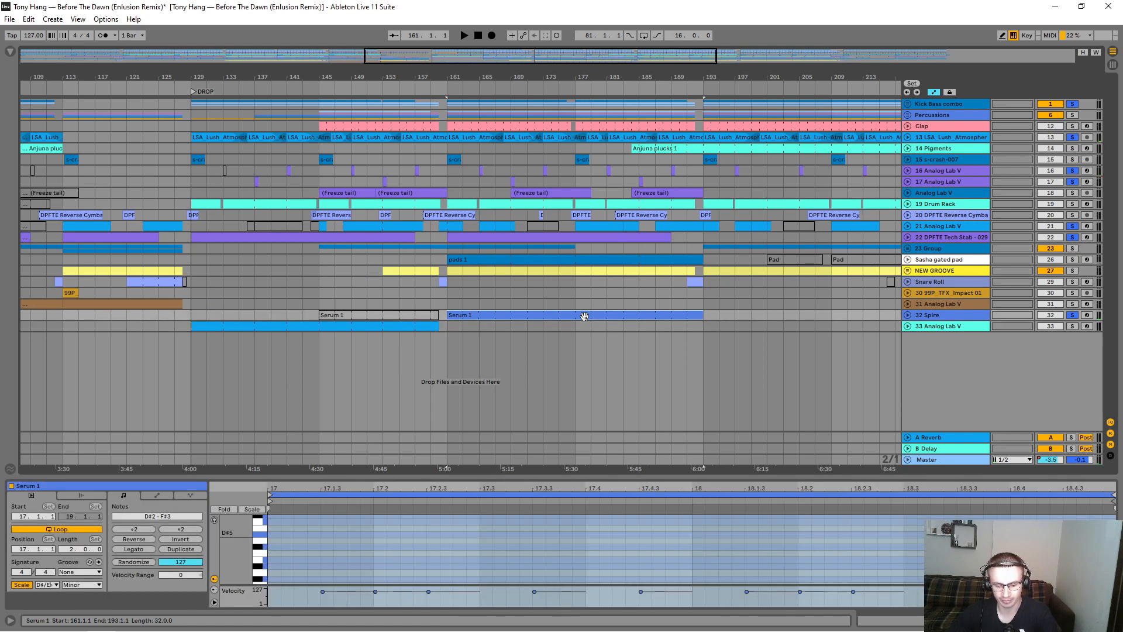
key("0")
left_click(1074, 316)
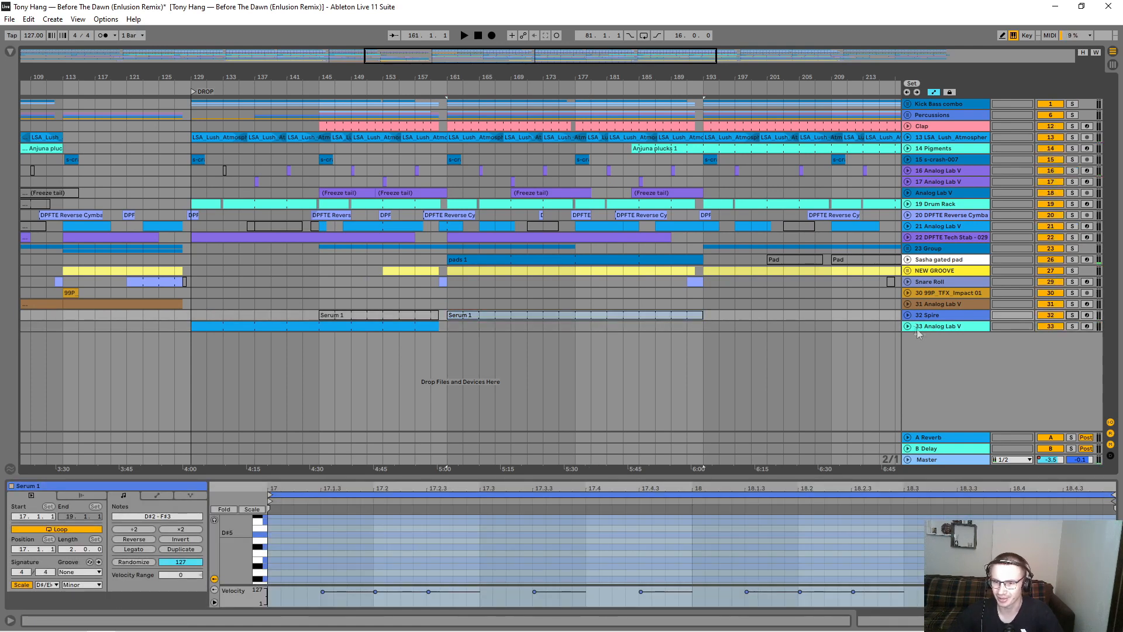
Step: Unfold track 33 Analog Lab V, solo it and display its clip at bar 129 in closer detail
left_click(907, 327)
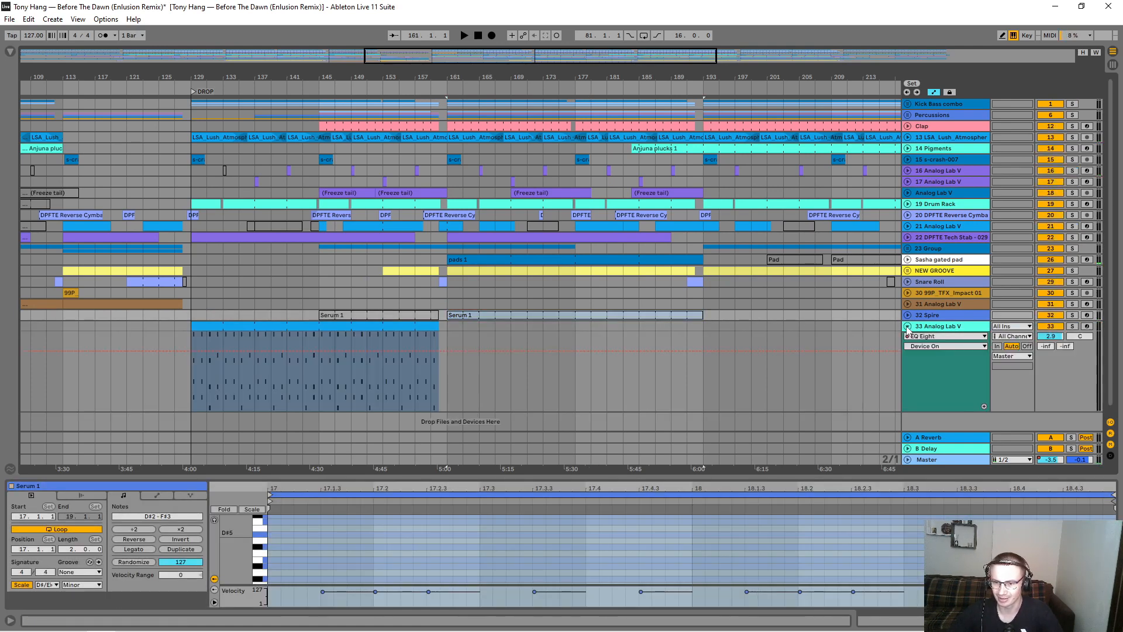
left_click(315, 329)
left_click(1073, 326)
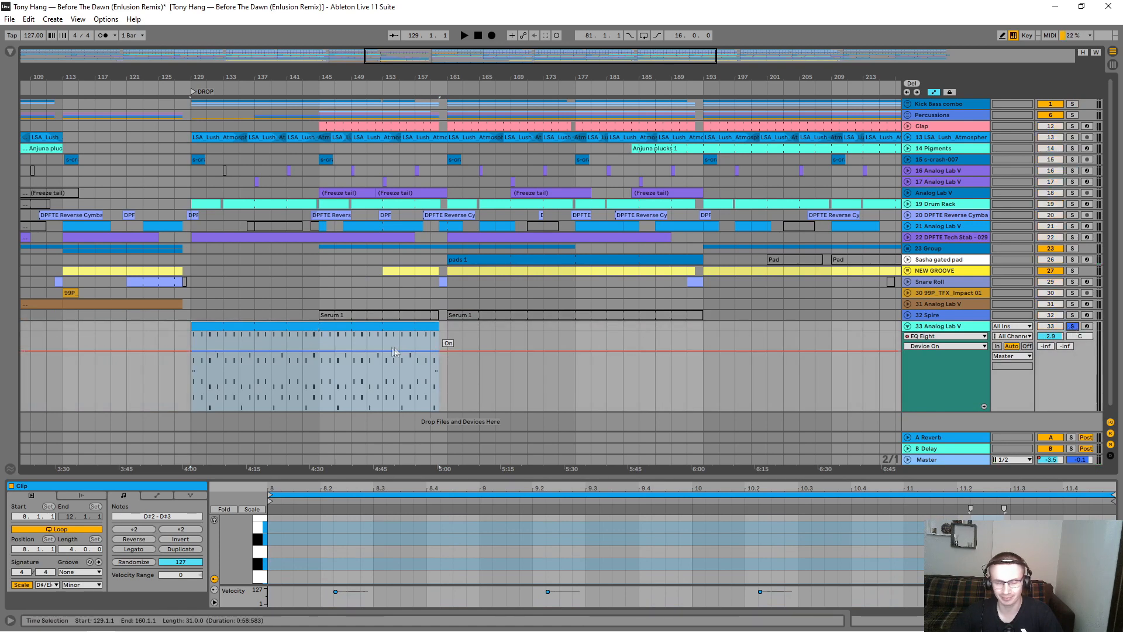
left_click_drag(173, 68, 174, 74)
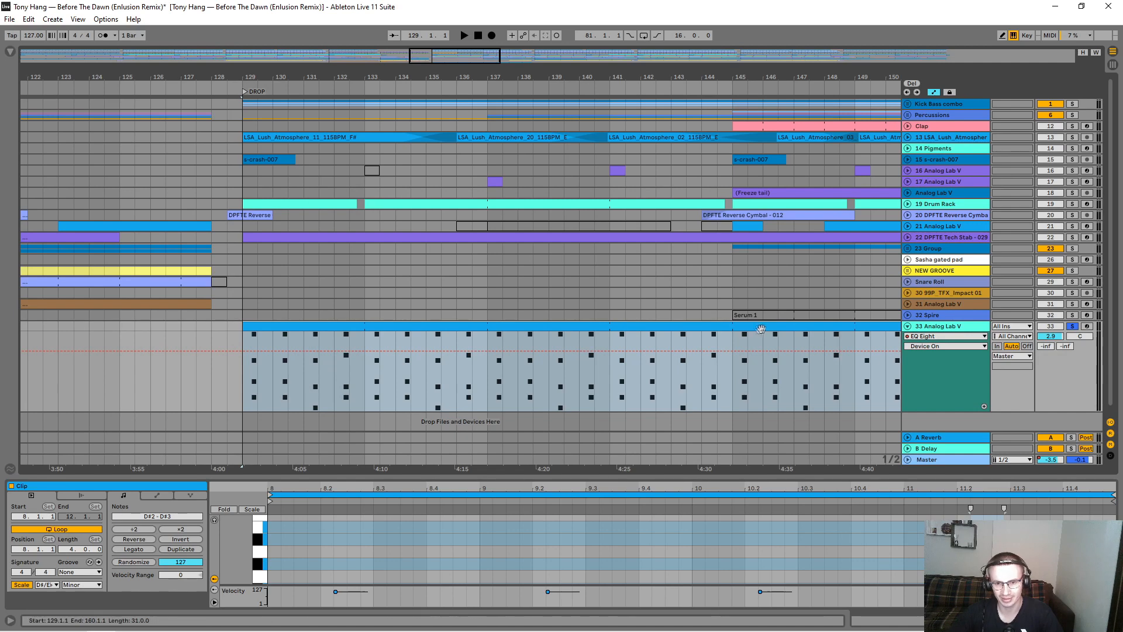
Step: Show the device chain of track 33, play it soloed and display the Analog Lab V P1 Movement automation
left_click(943, 330)
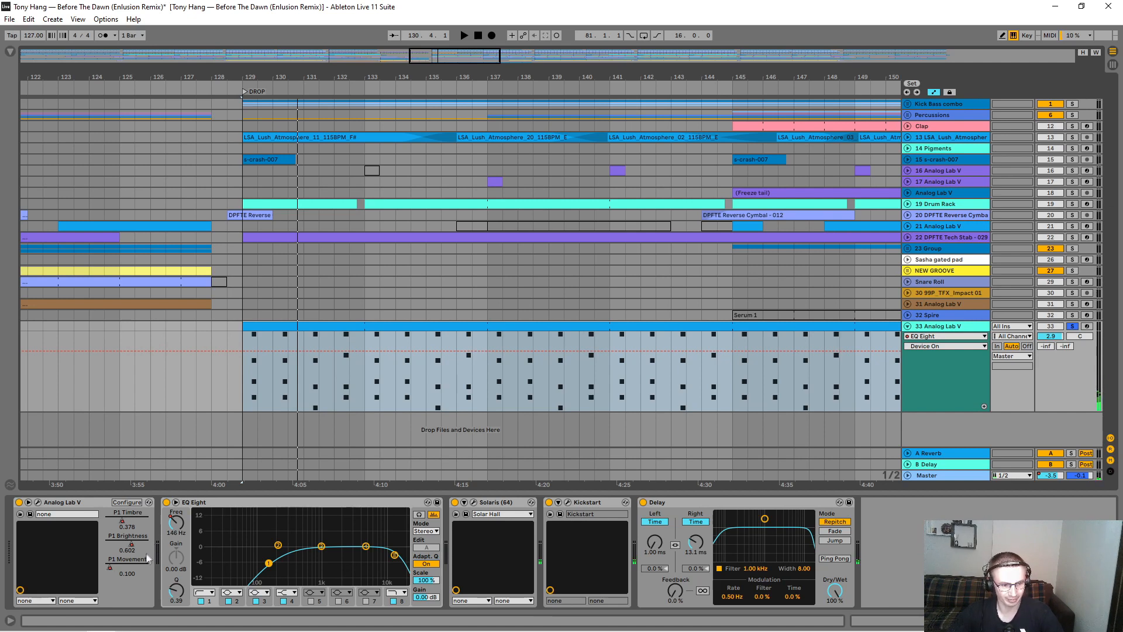
key("space")
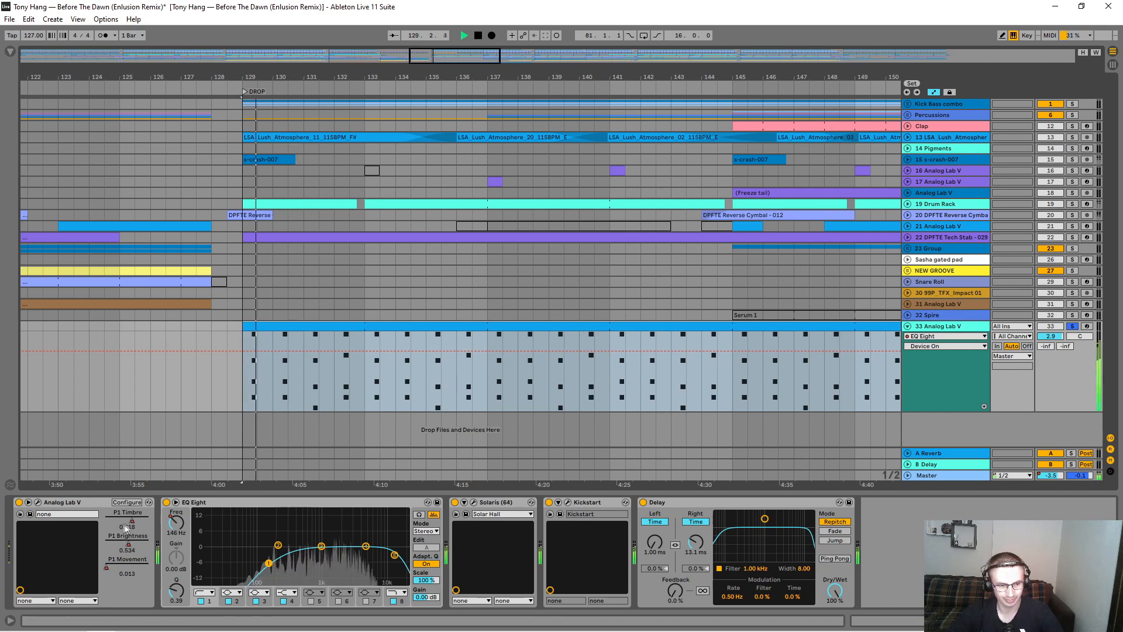
left_click(948, 337)
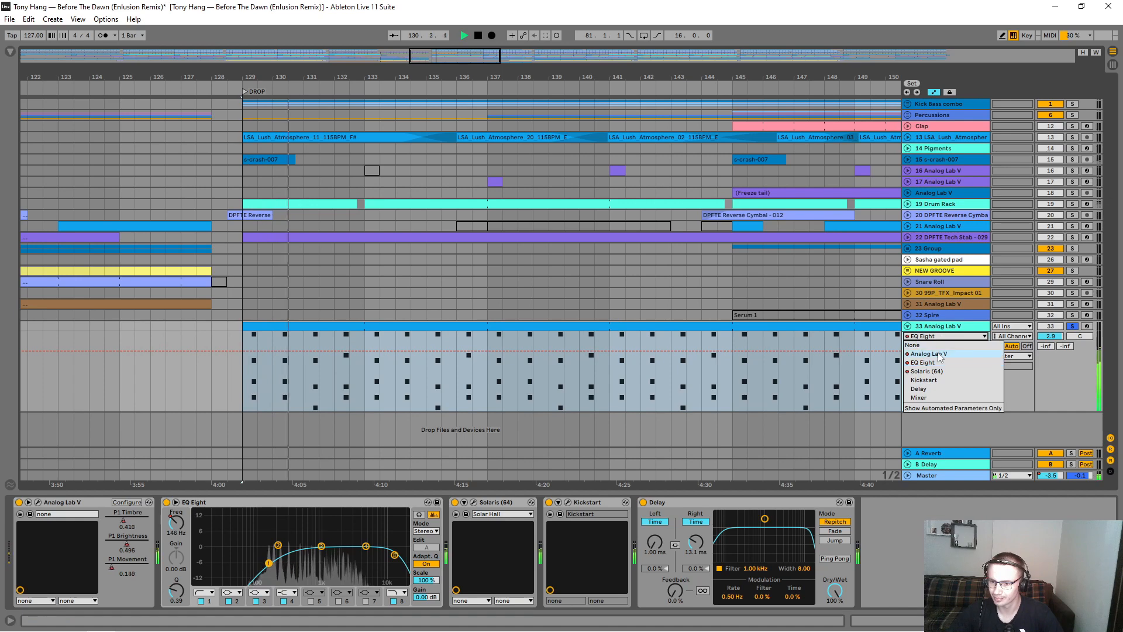
left_click(936, 353)
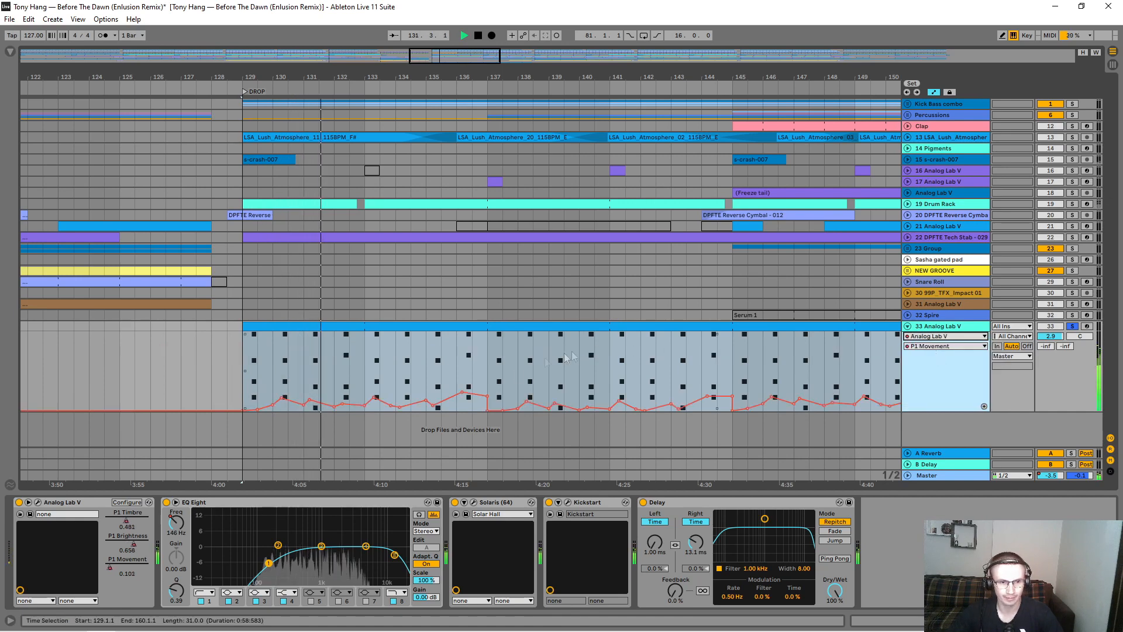
Step: Show the clip of track 33 in the clip editor and increase the track's height
left_click(370, 326)
double_click(370, 326)
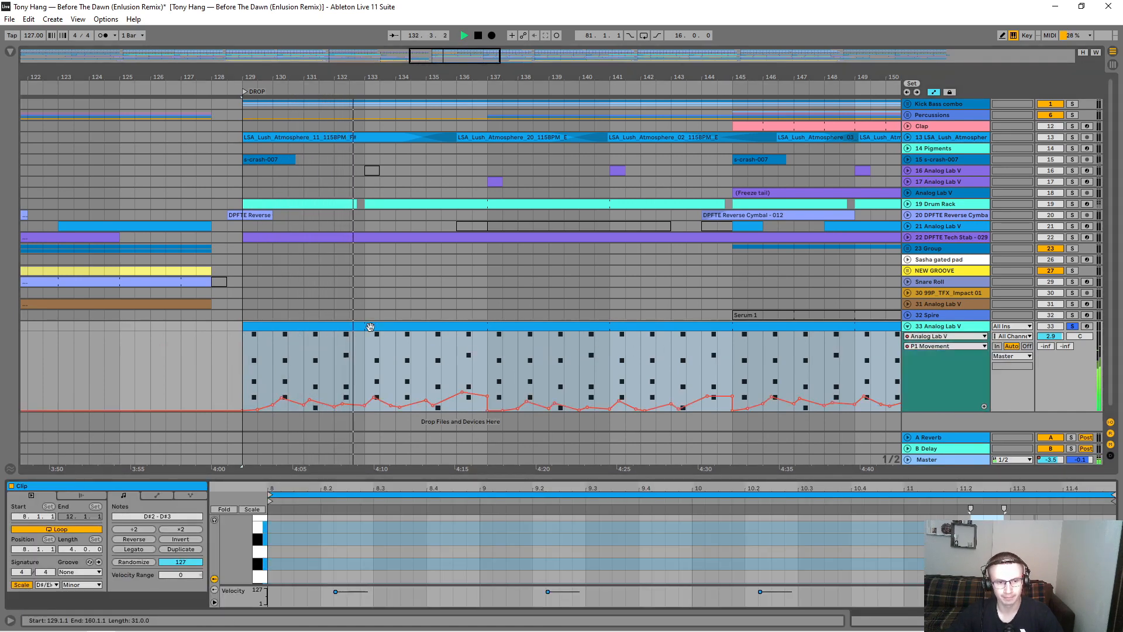
left_click_drag(924, 412, 921, 464)
scroll(818, 238, "down", 2)
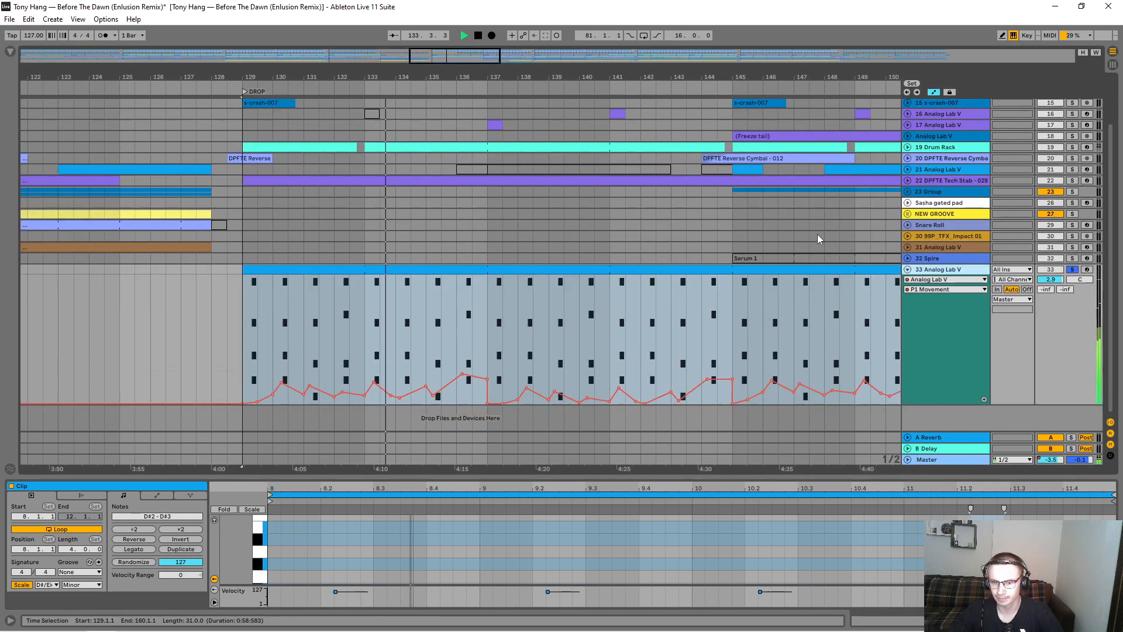
Step: Compare the P1 Timbre and P1 Movement automation curves on track 33 during playback
left_click(945, 289)
left_click(925, 308)
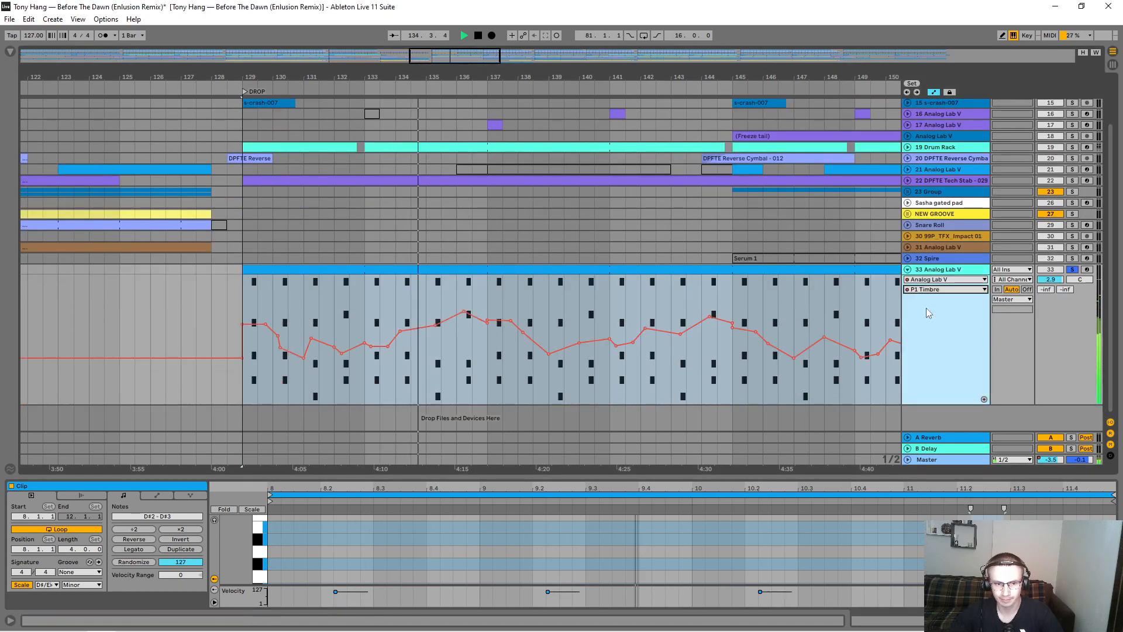
left_click(945, 289)
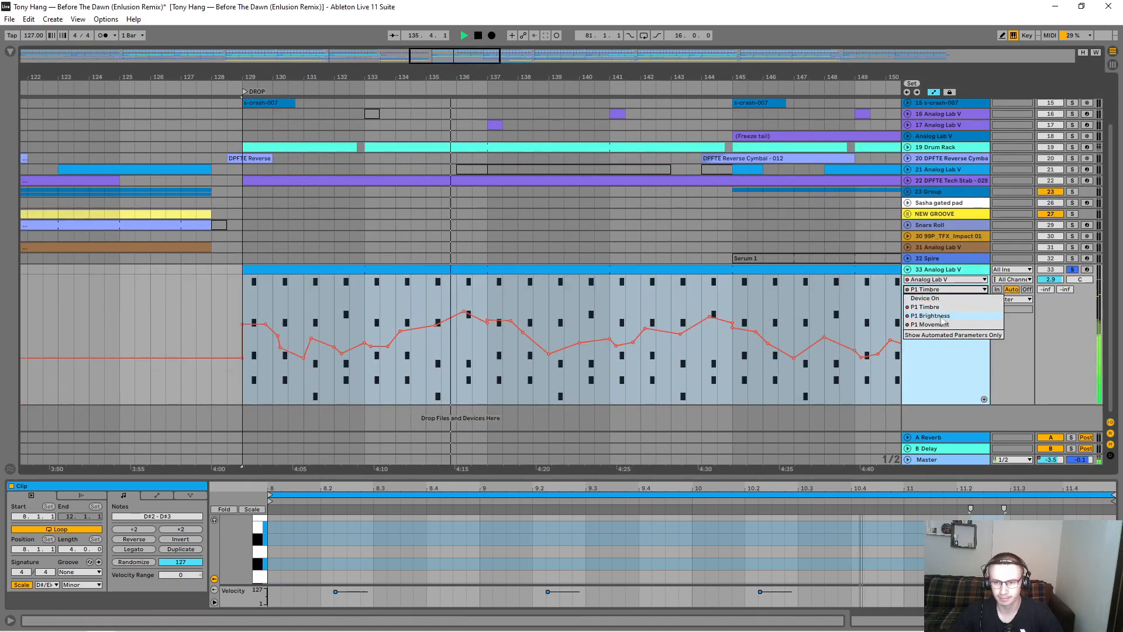
left_click(938, 324)
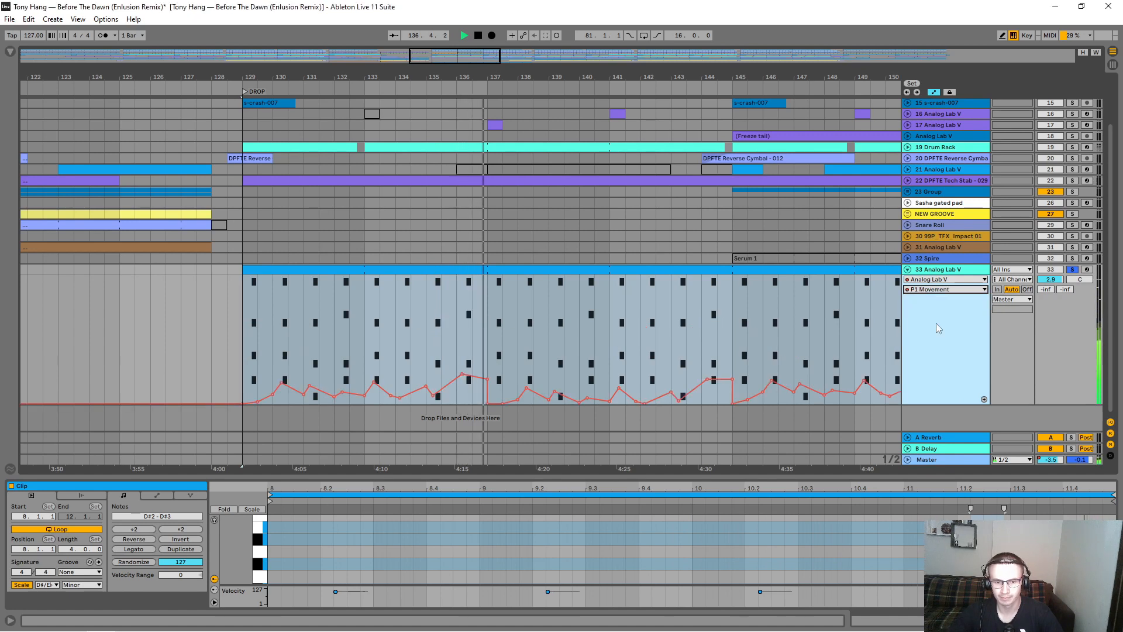
Step: Reshape the P1 Timbre automation on track 33, with dips near bars 140 and 144 and a peak near bar 142
left_click(945, 289)
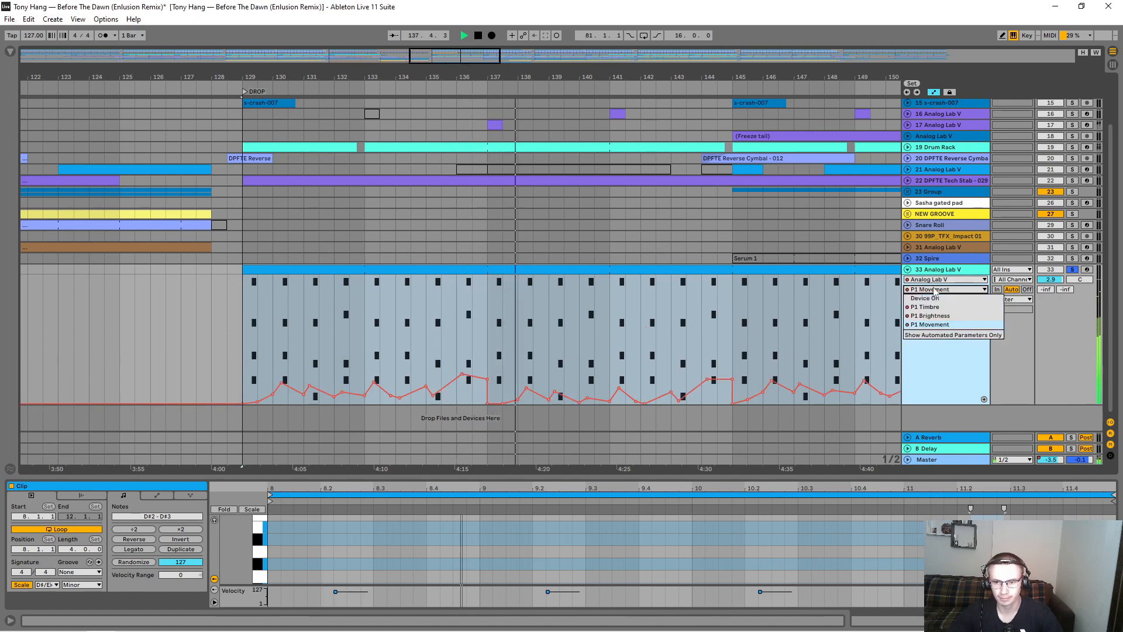
left_click(936, 304)
left_click_drag(559, 353, 587, 355)
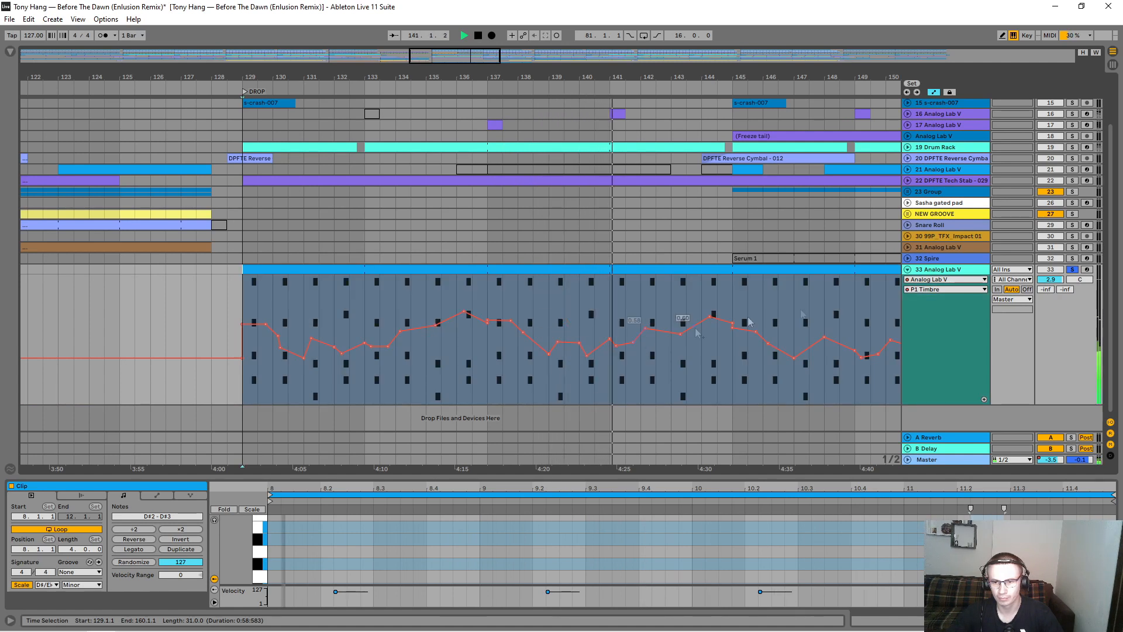
left_click_drag(652, 330, 709, 353)
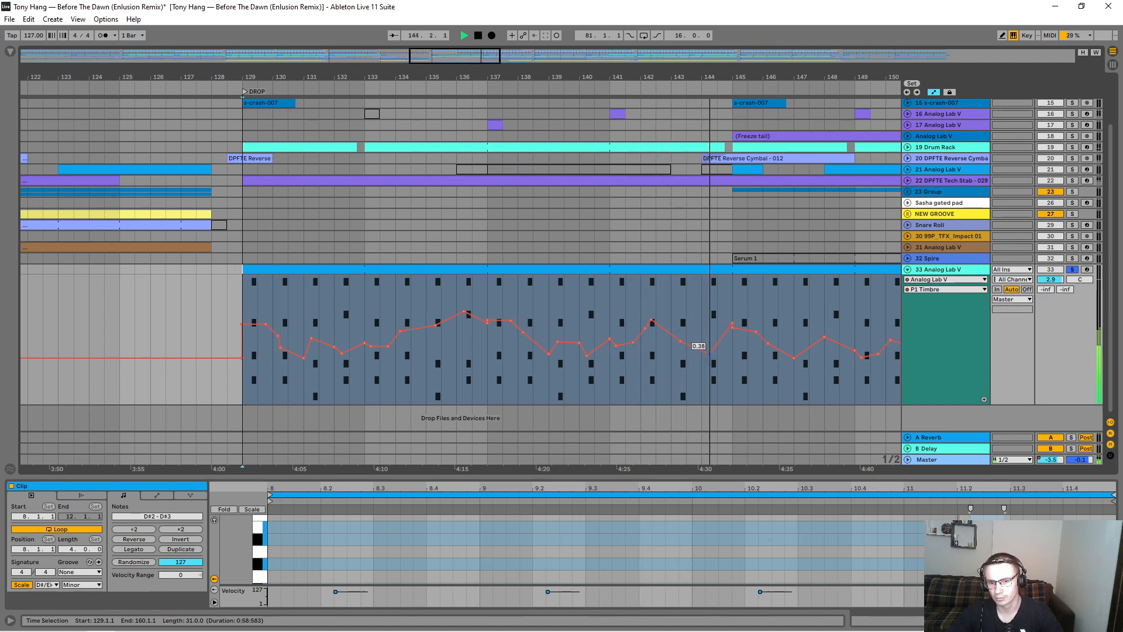
Step: Stop playback, examine the track 33 clip's chord notes in an enlarged clip editor, and collapse the editor
left_click(929, 270)
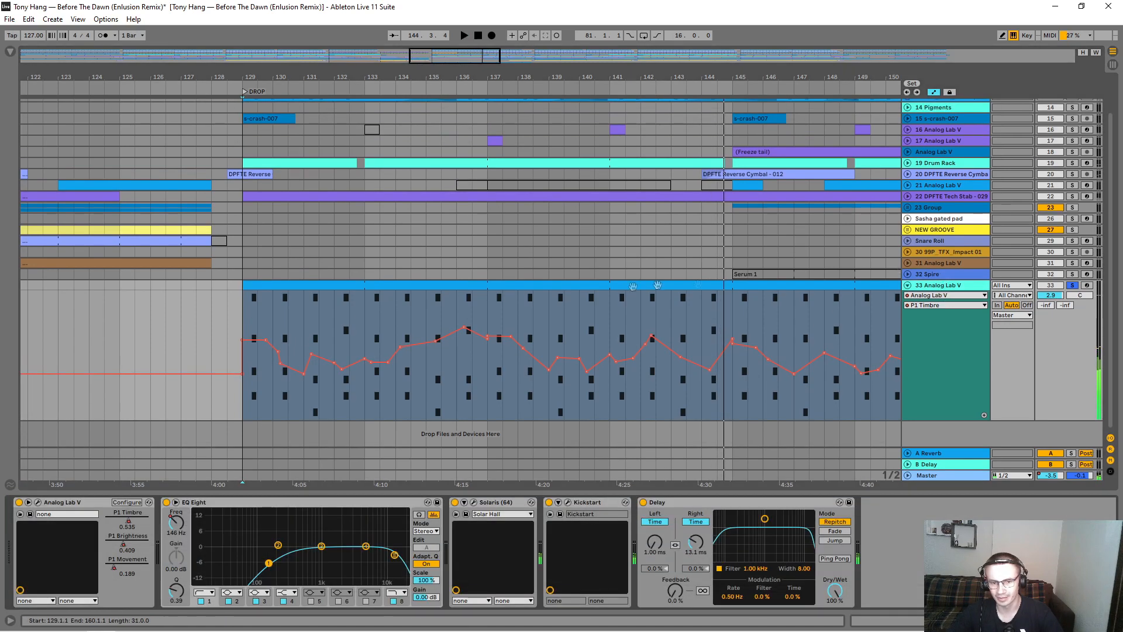
left_click(602, 287)
left_click_drag(580, 476, 542, 158)
left_click(505, 318)
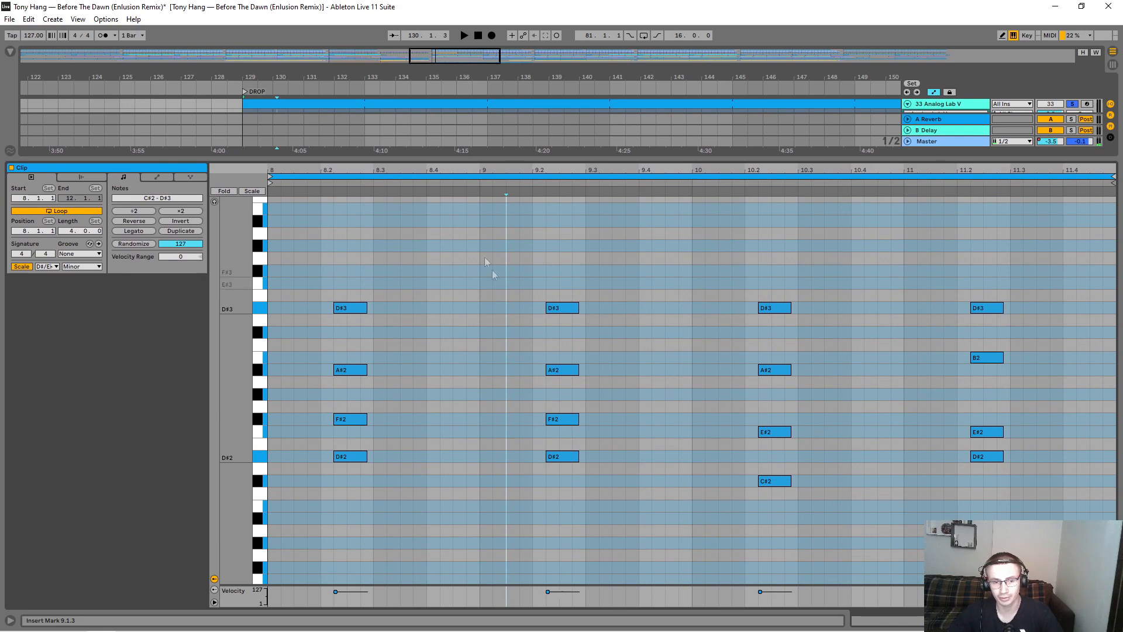
left_click_drag(514, 158, 536, 520)
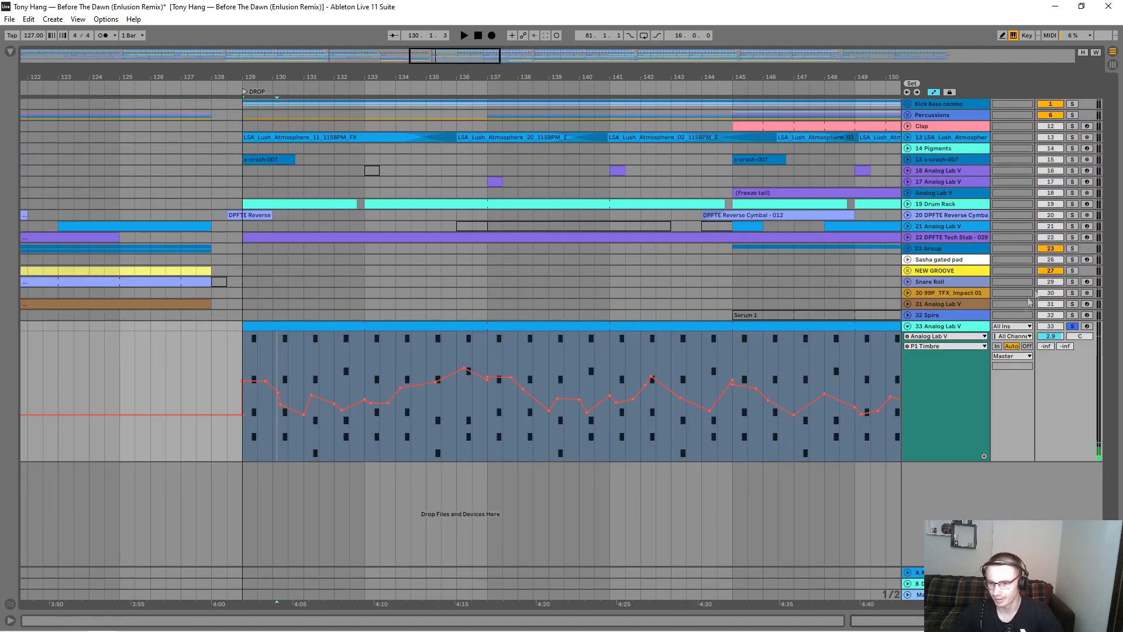
Step: Unsolo track 33 Analog Lab V and fold it within the full arrangement view
left_click(1074, 327)
left_click_drag(627, 74, 625, 7)
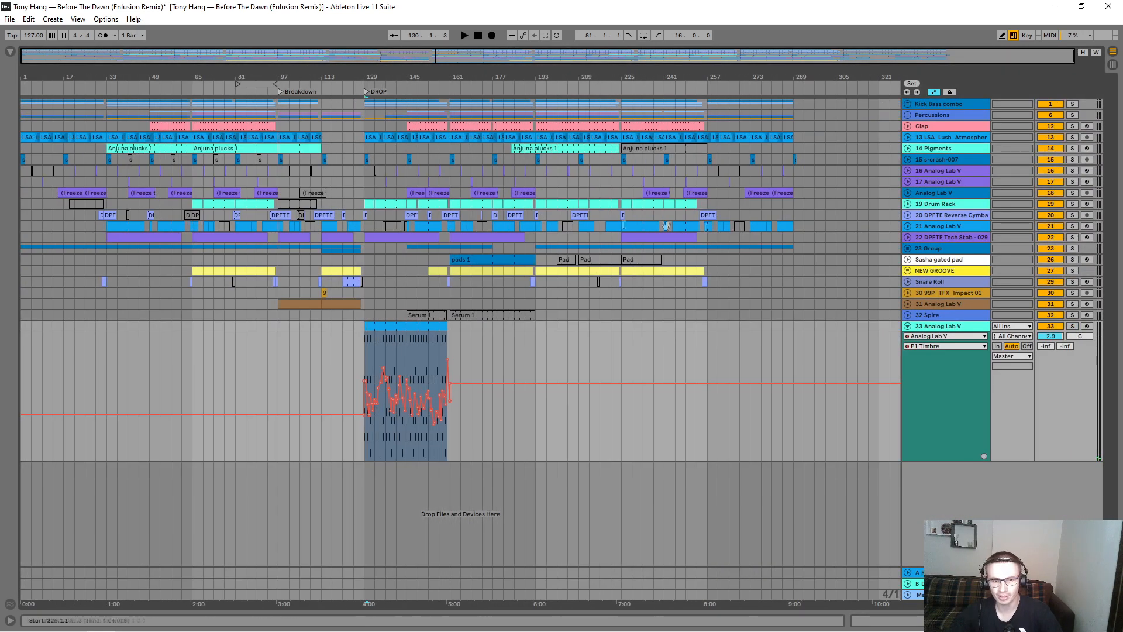
left_click(907, 327)
Step: Play the full mix from the drop at bar 129 and from bar 145
left_click(368, 115)
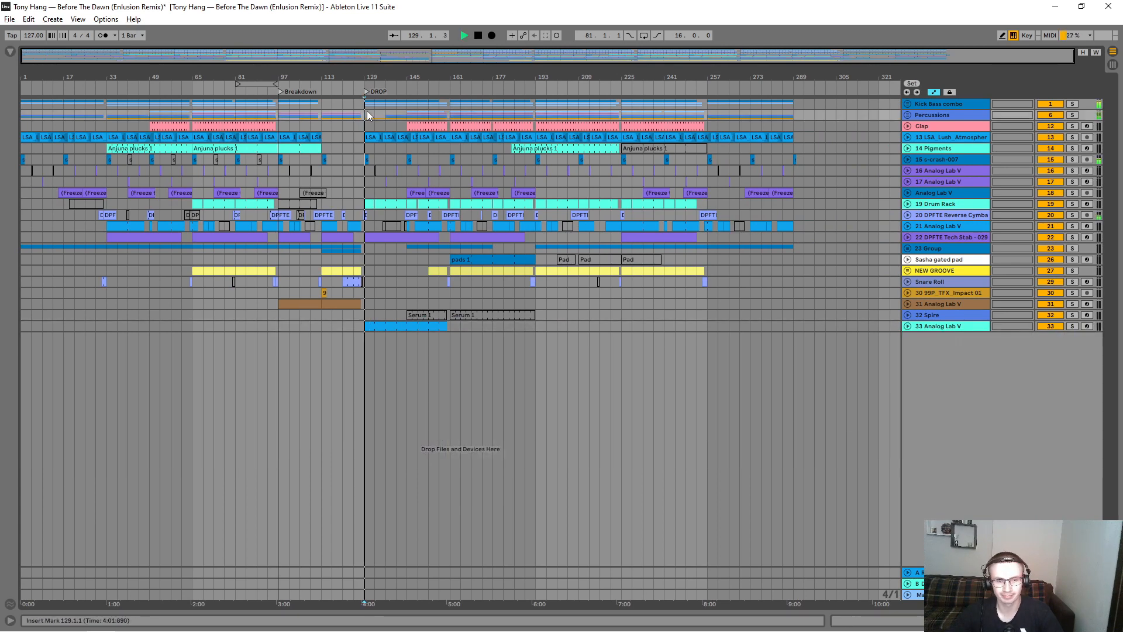
left_click_drag(368, 76, 364, 134)
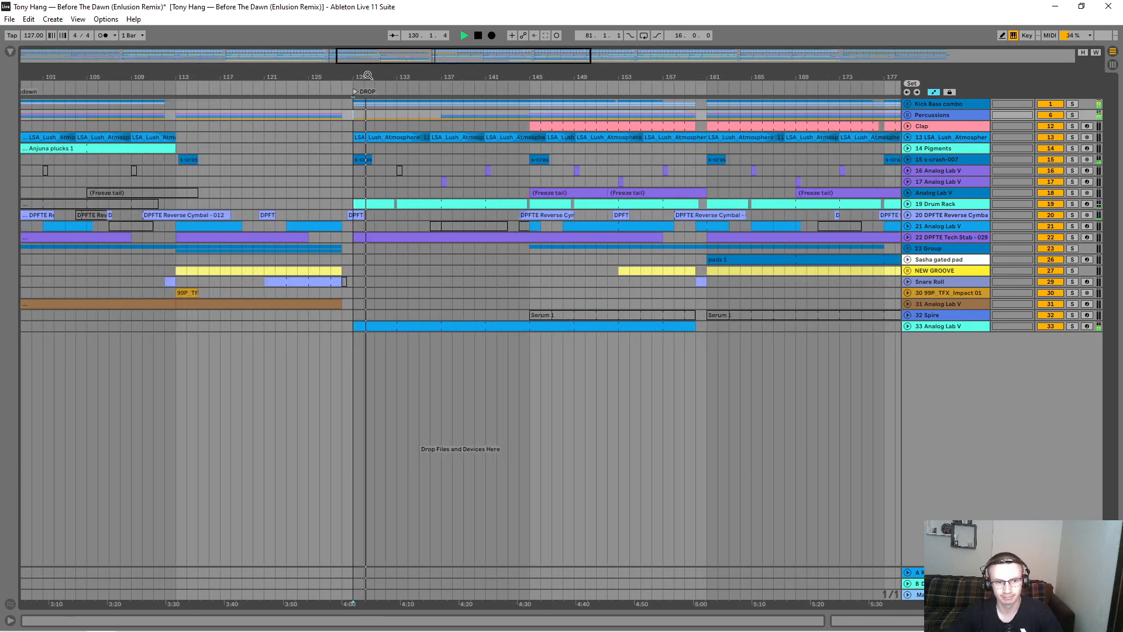
left_click_drag(368, 75, 371, 35)
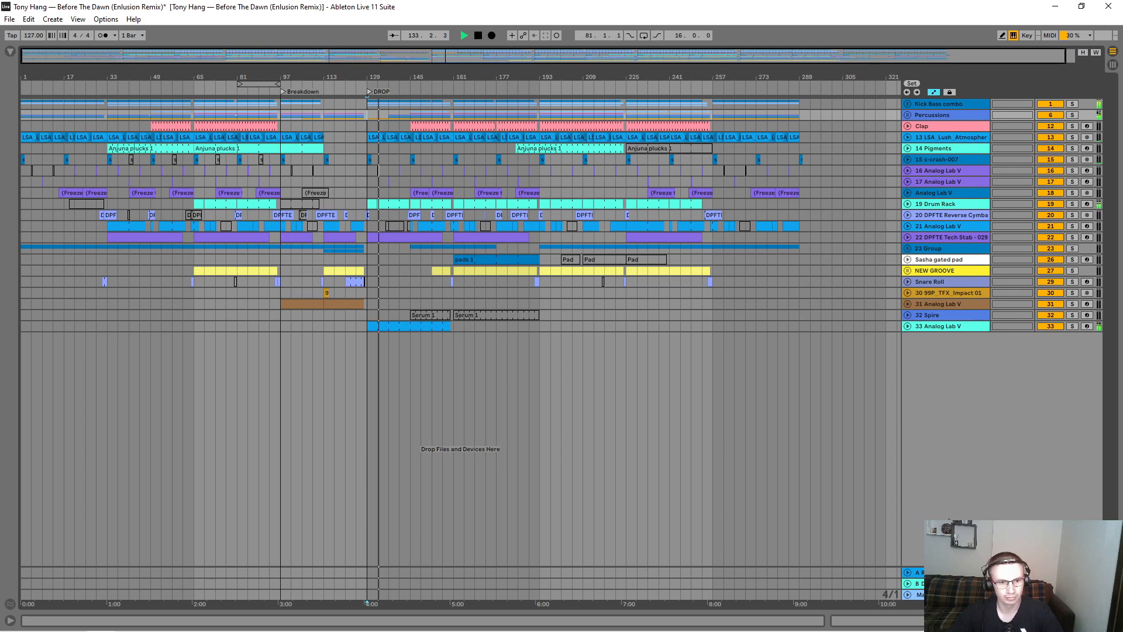
left_click_drag(361, 58, 385, 109)
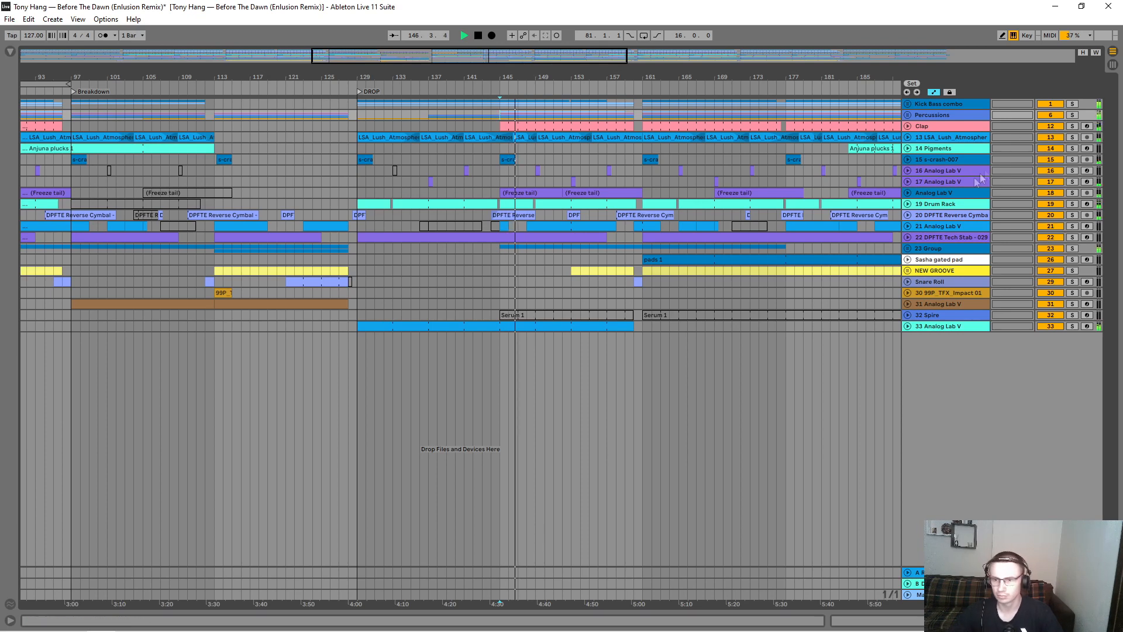
Step: Unfold track 19 Drum Rack and examine its clips around bars 132 to 163 during playback
left_click(908, 203)
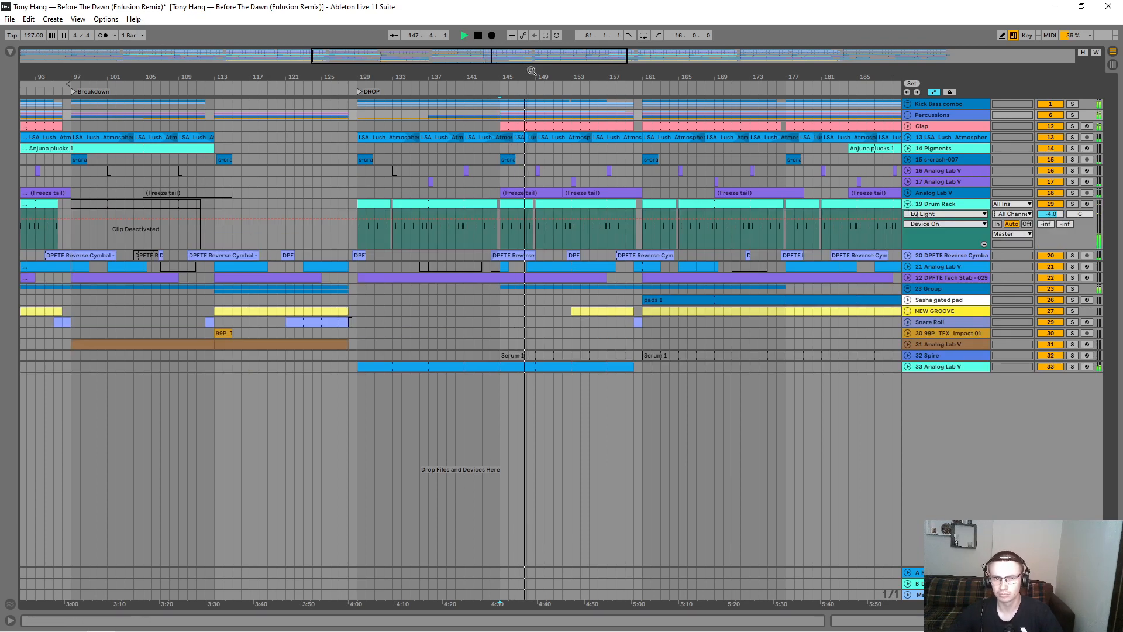
left_click_drag(531, 70, 531, 117)
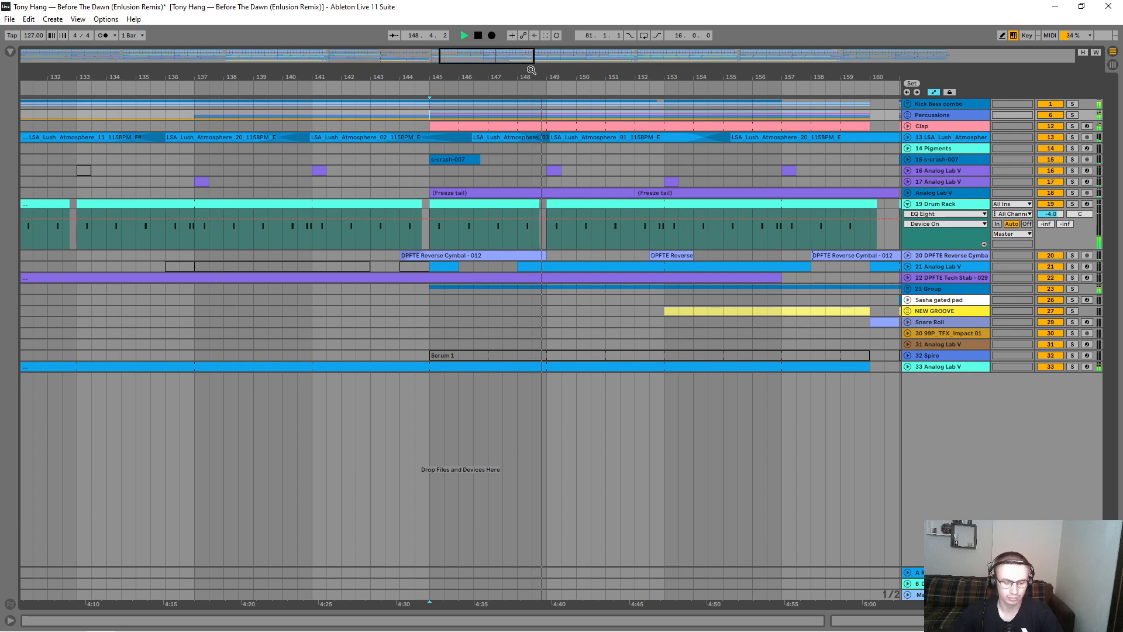
left_click_drag(531, 69, 477, 65)
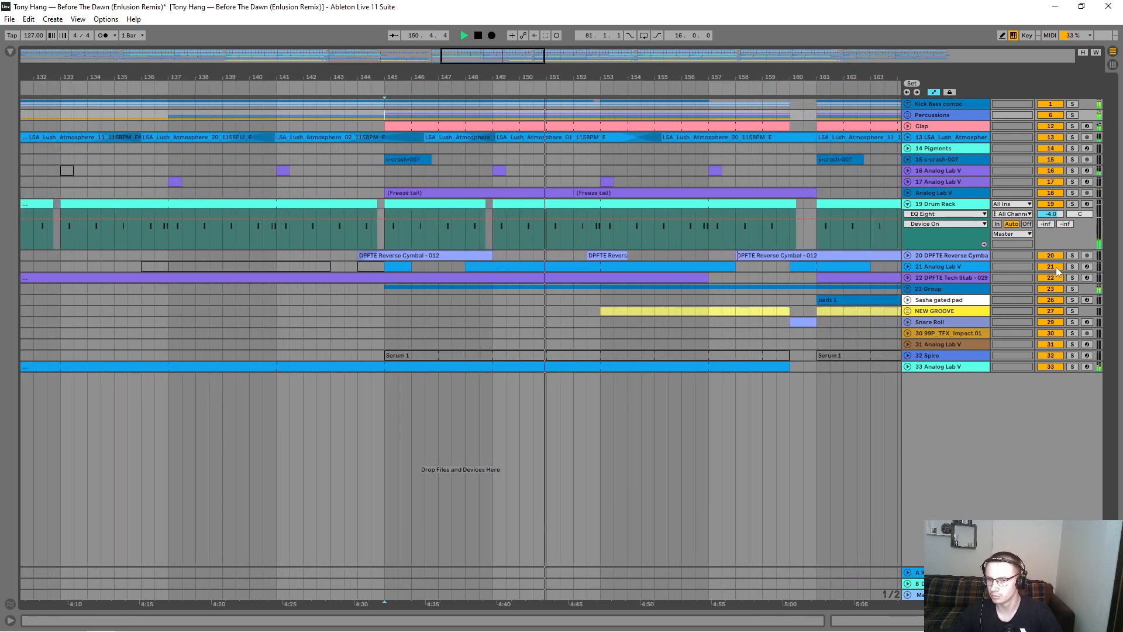
Step: Audition the track 23 group in solo twice during playback, around bars 151 and 158, returning to the full mix each time
left_click(1073, 289)
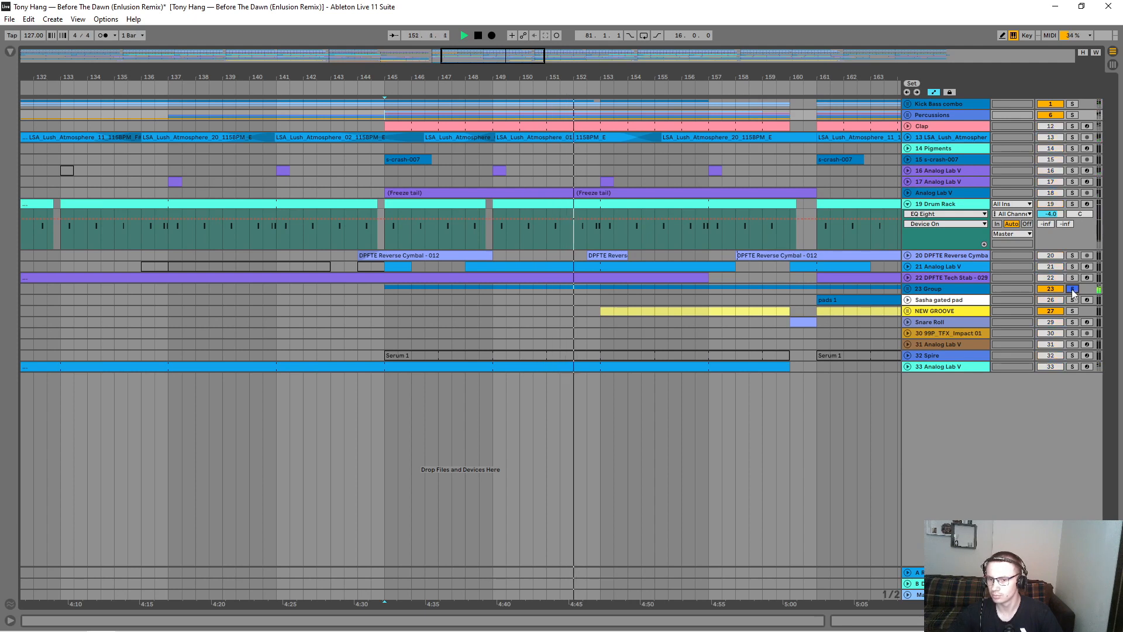
left_click(1073, 289)
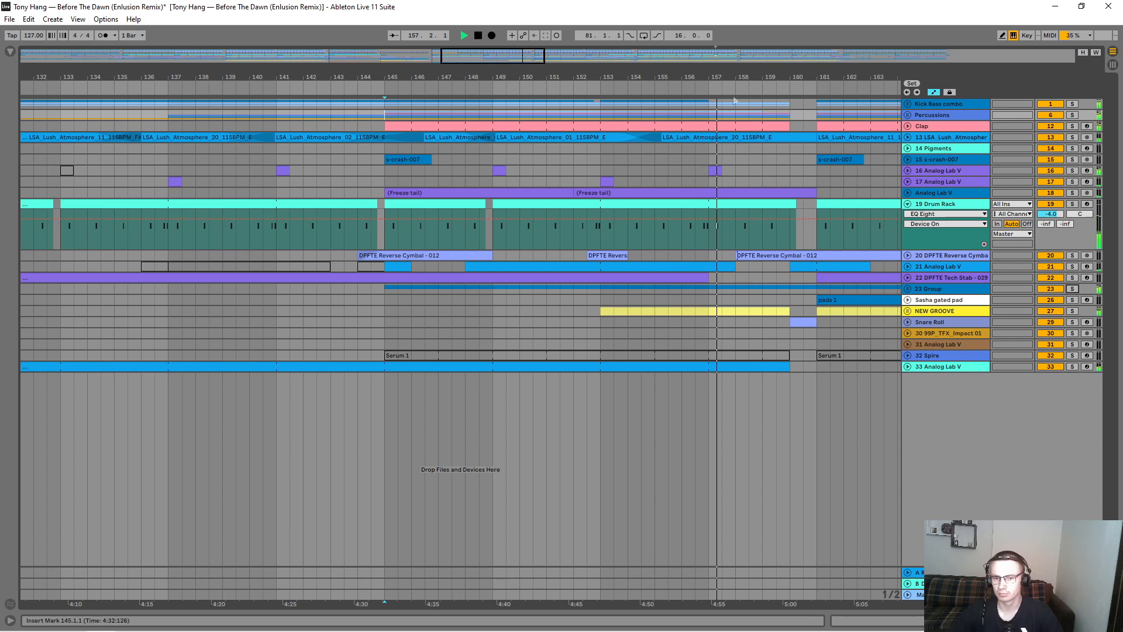
left_click_drag(758, 70, 555, 78)
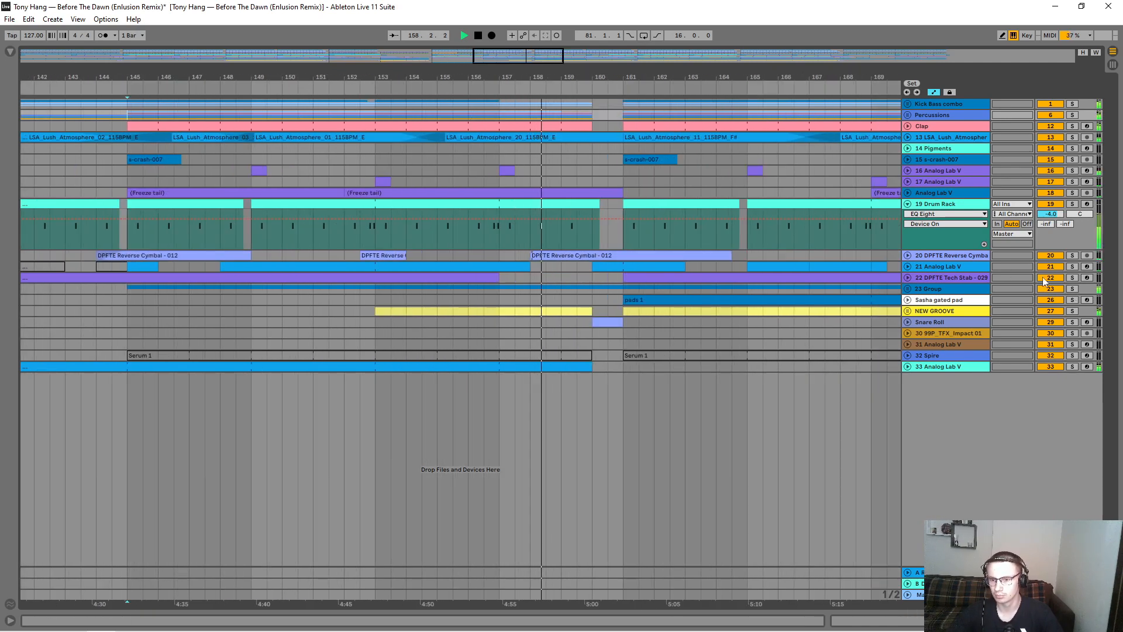
left_click(1073, 289)
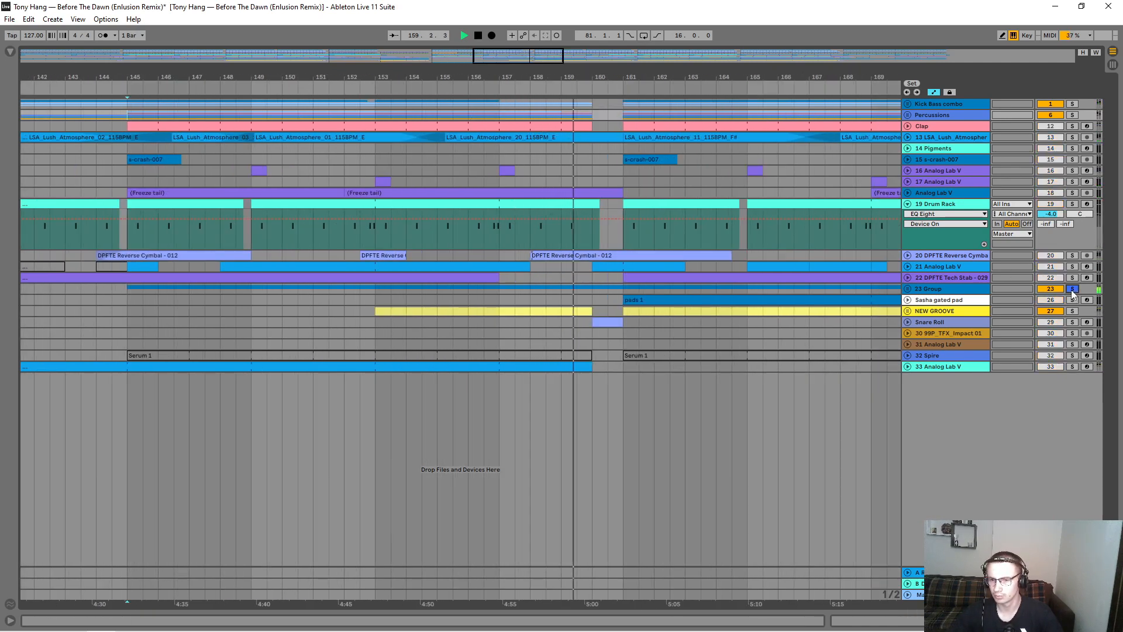
left_click(1073, 289)
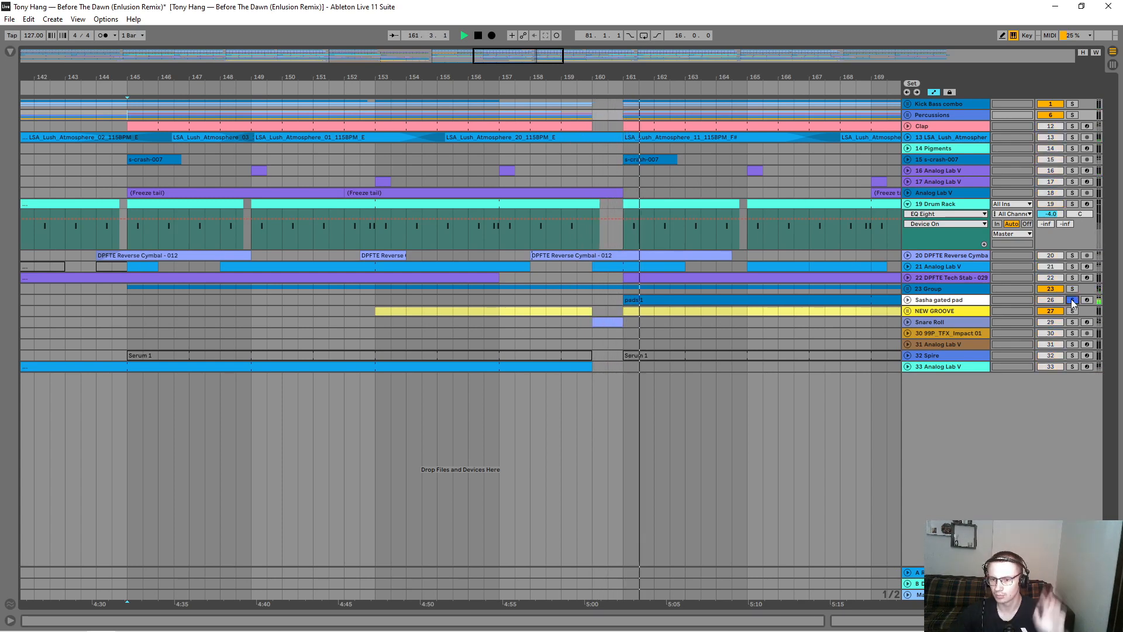
Step: Unfold the Sasha gated pad track and examine its EQ Eight 8 Frequency A automation over the pads 1 clip
left_click_drag(543, 55, 544, 29)
left_click(907, 300)
left_click(927, 310)
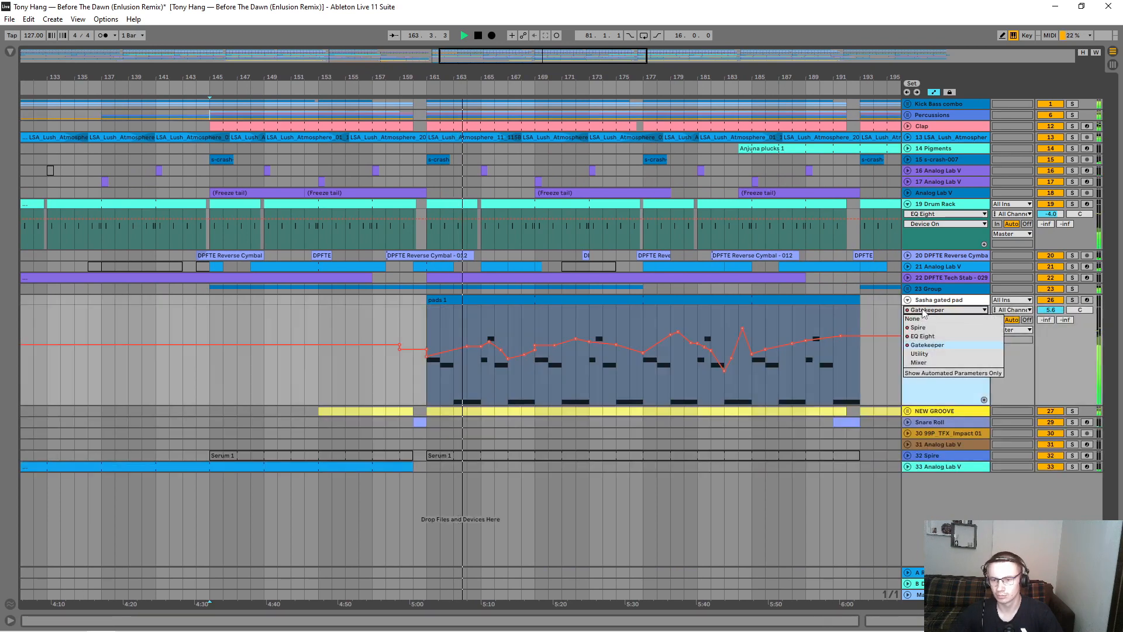
left_click(926, 335)
mouse_move(491, 331)
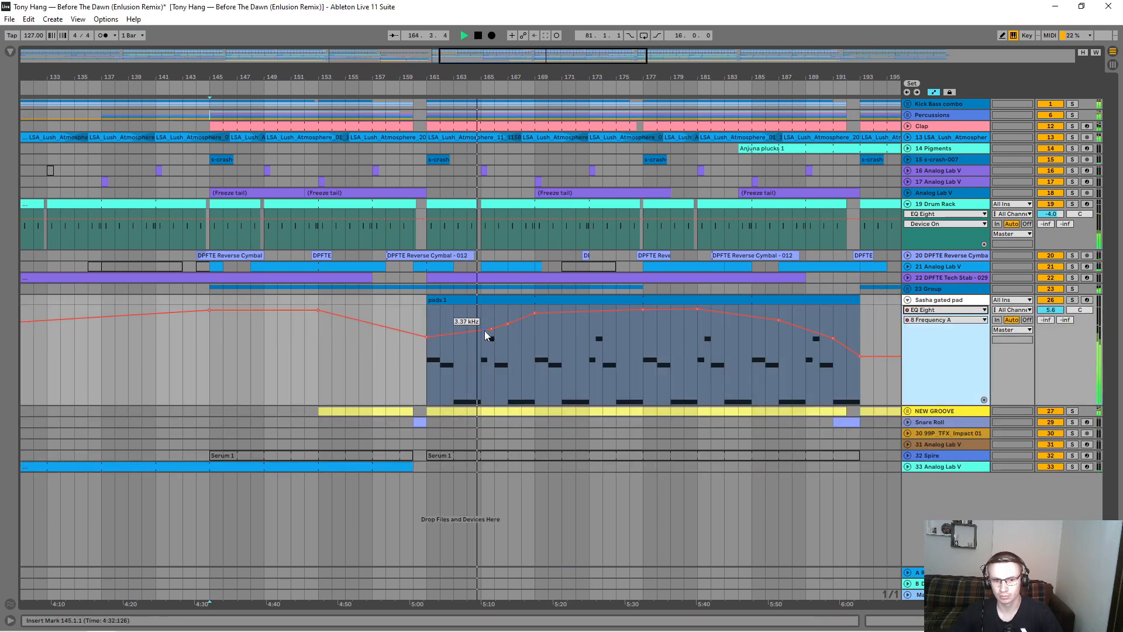
left_click_drag(492, 331, 494, 322)
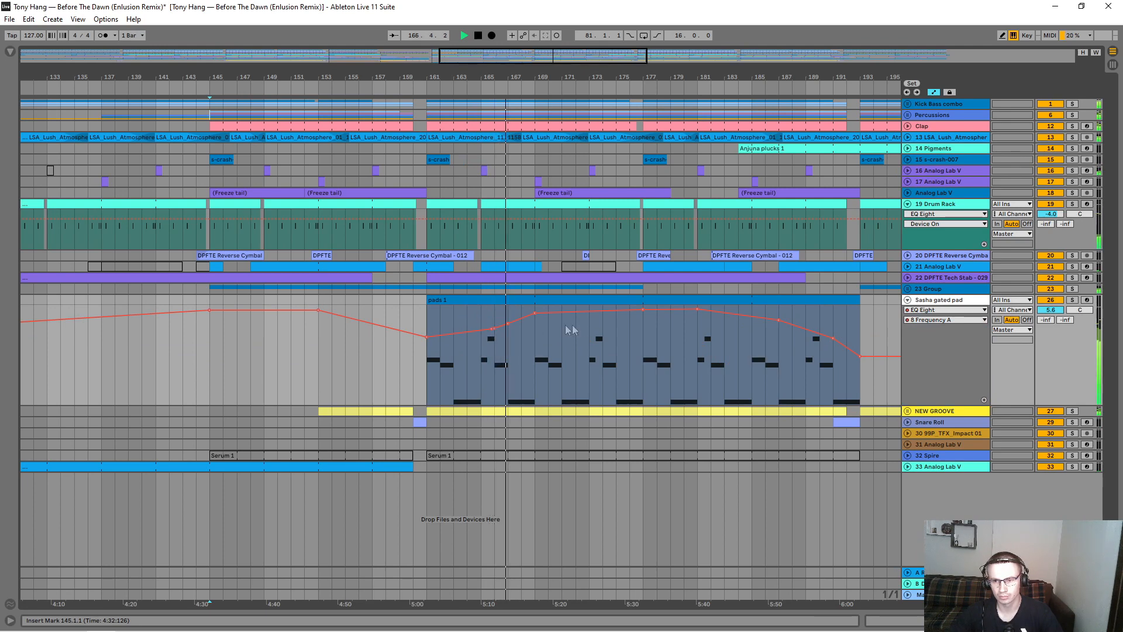
Step: Unfold track 14 Pigments and play its Anjuna plucks 1 clip within the mix from bars 187 and 192
left_click_drag(799, 77, 640, 54)
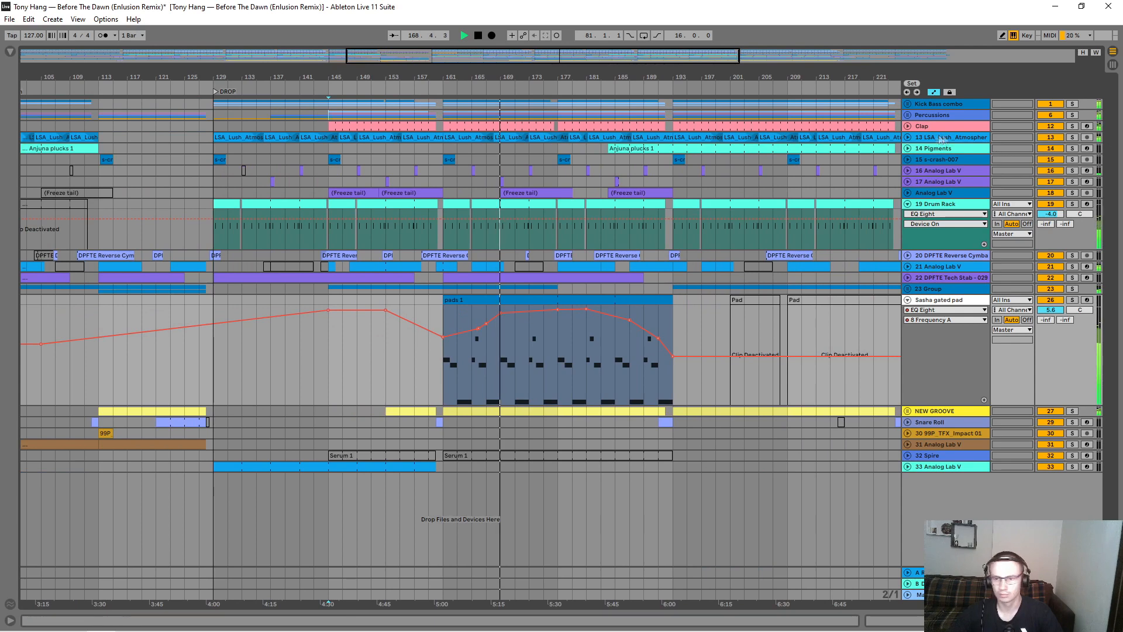
left_click(907, 148)
left_click(625, 187)
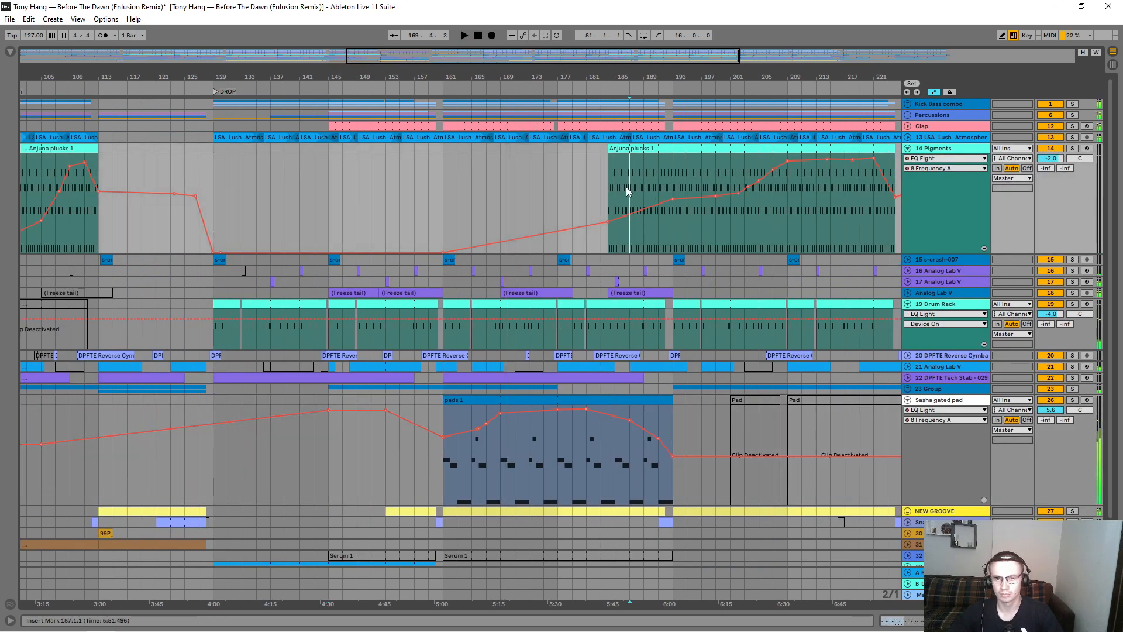
left_click_drag(674, 78, 674, 111)
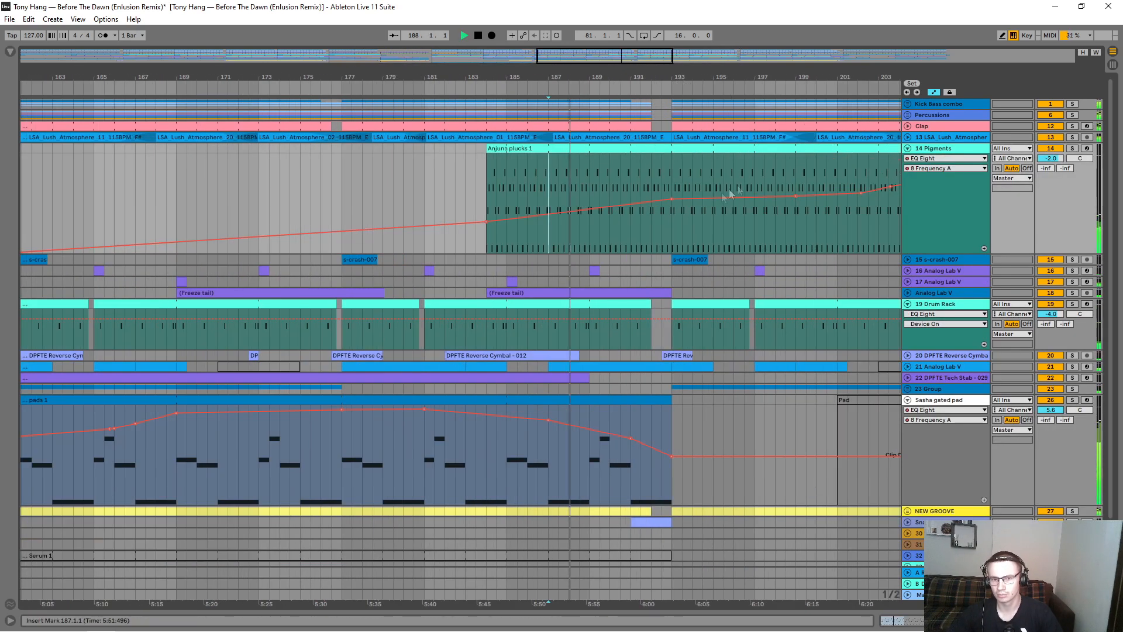
left_click(652, 223)
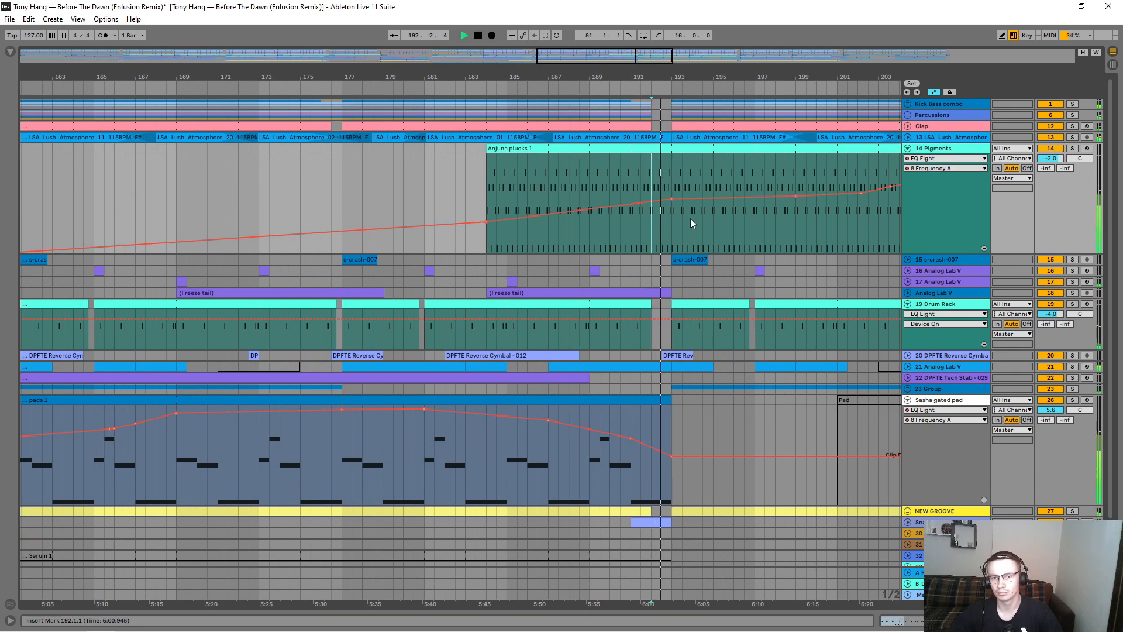
Step: Examine the rising filter automation on track 14 Pigments and restart playback from bar 205
left_click_drag(673, 77, 506, 48)
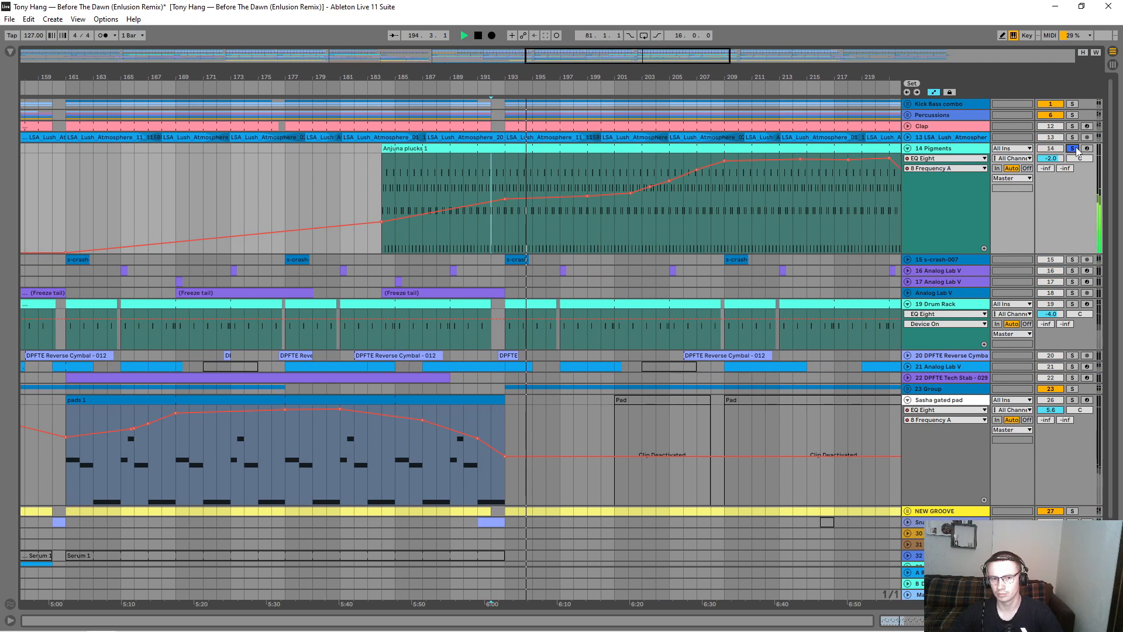
left_click(671, 230)
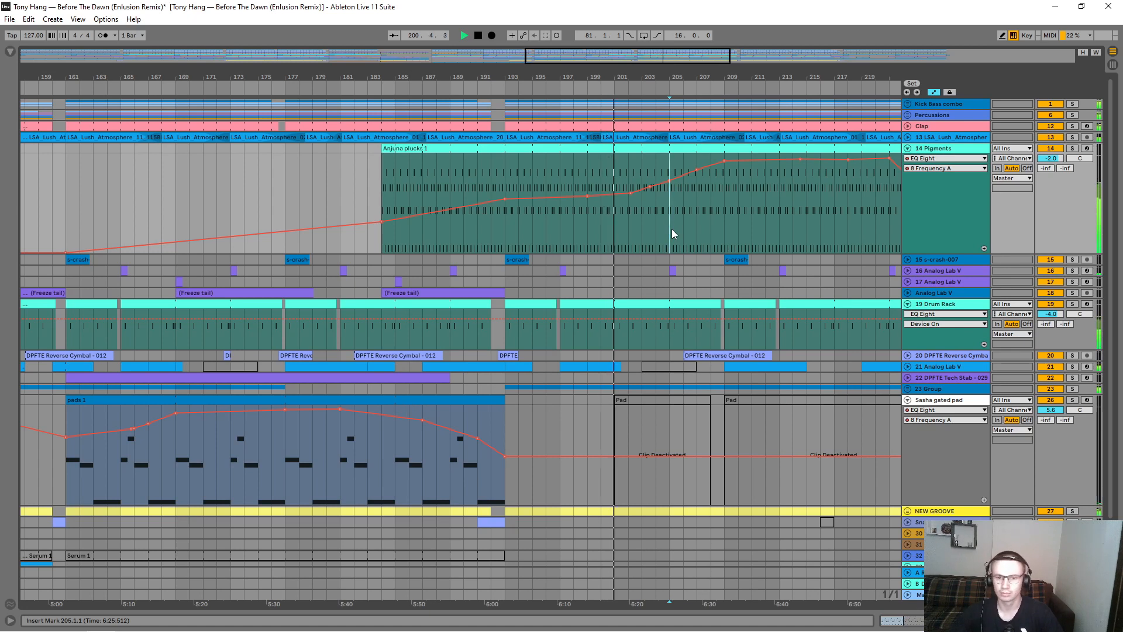
key("space")
key("space")
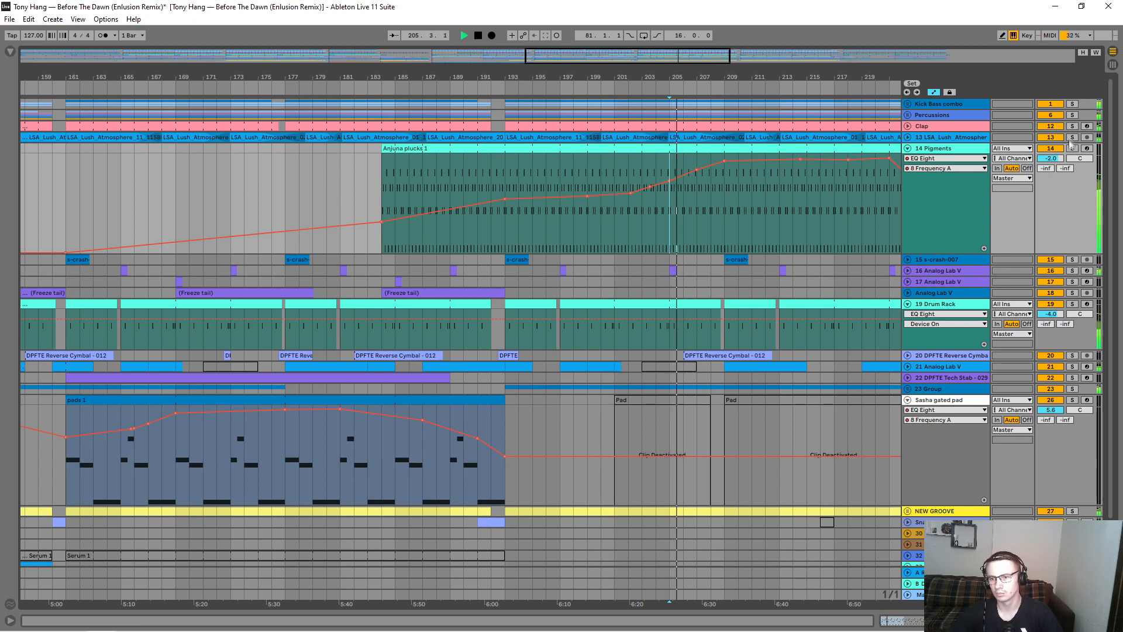
Step: Solo track 14 Pigments, display its Pigments Wavetable 1 Position automation, and unsolo the track
left_click(1074, 150)
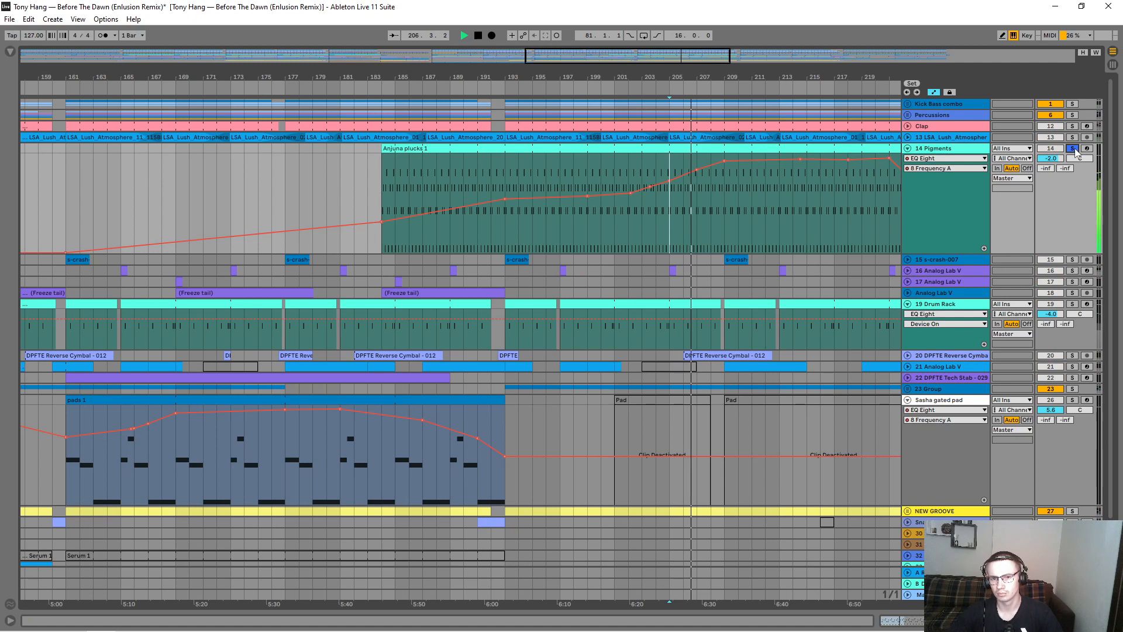
left_click(957, 158)
left_click(954, 174)
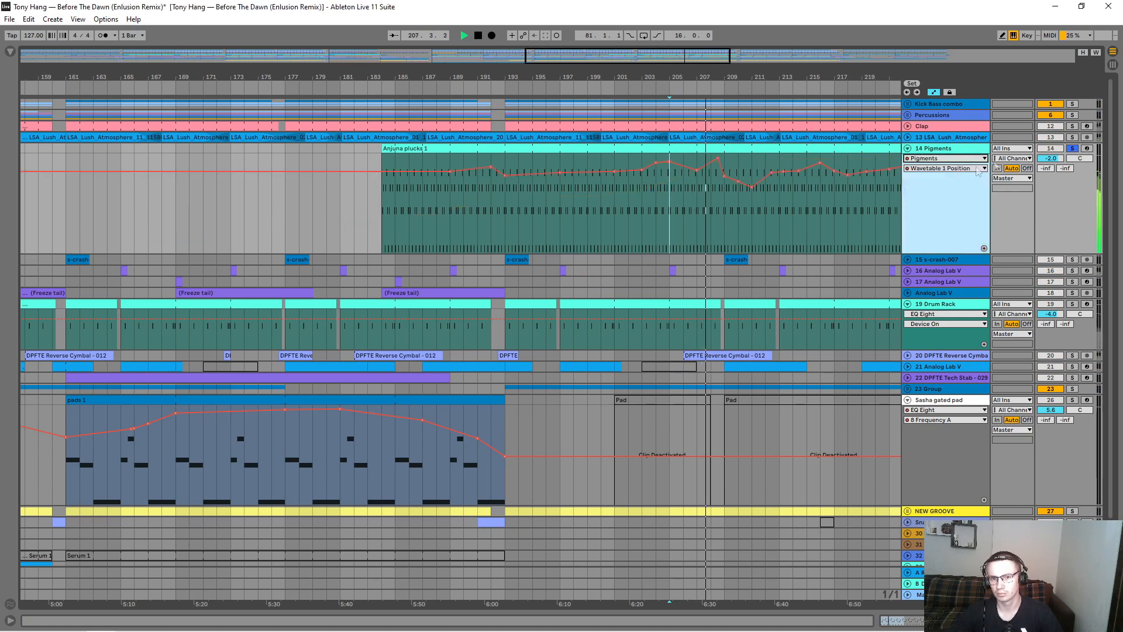
left_click(1073, 149)
Step: Stop playback around bar 213 and open the device chain of track 14 Pigments
key("minus")
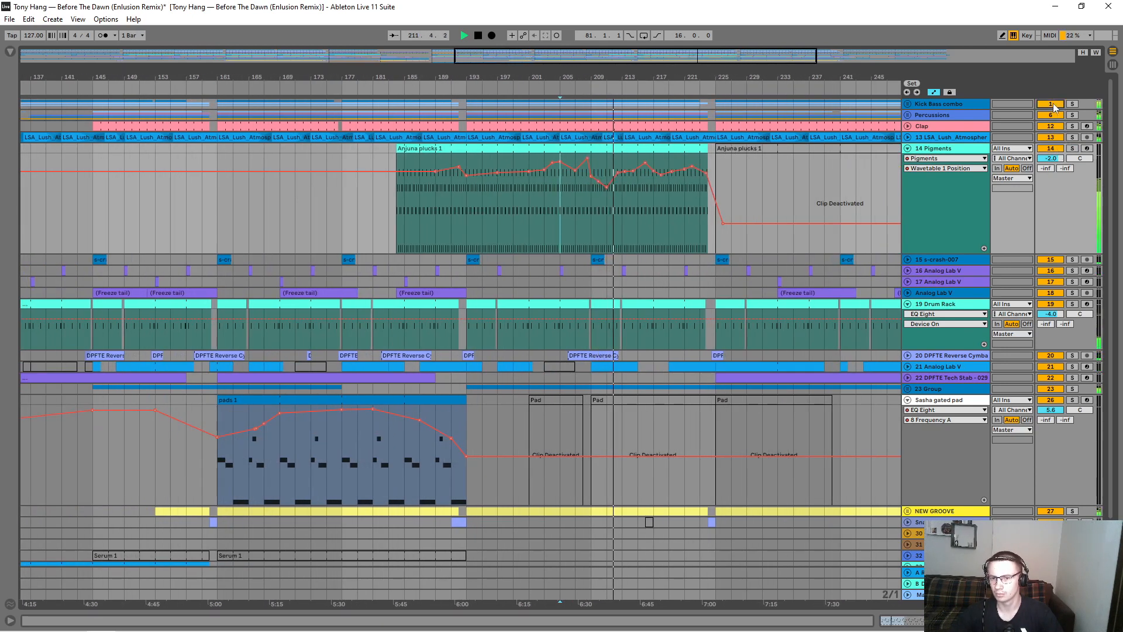
left_click_drag(631, 76, 579, 78)
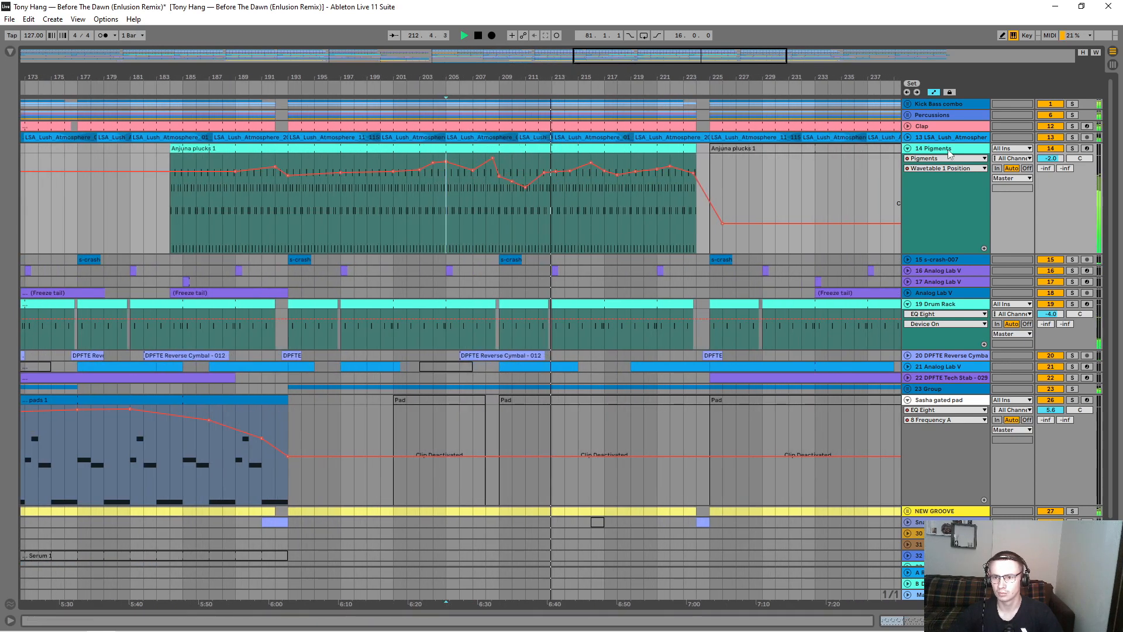
key("space")
double_click(978, 150)
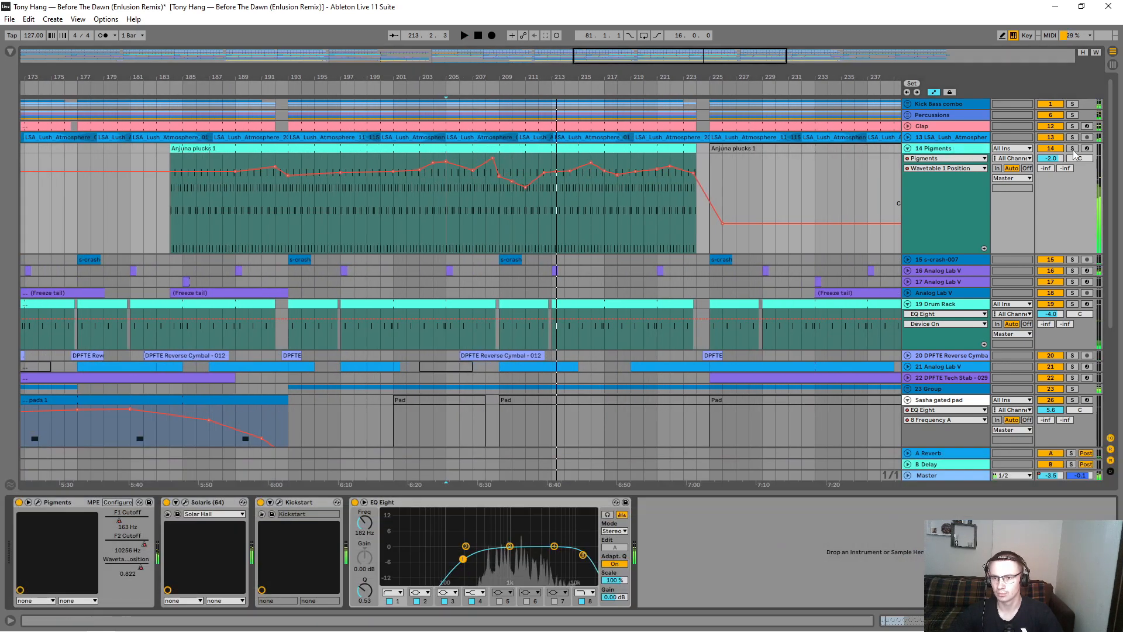